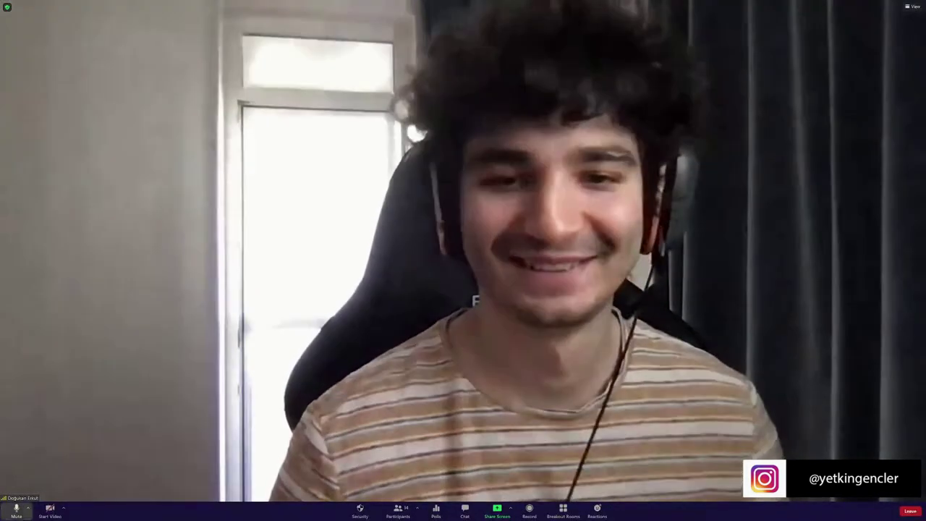
{"action": "left_click", "coordinate": [16, 511]}
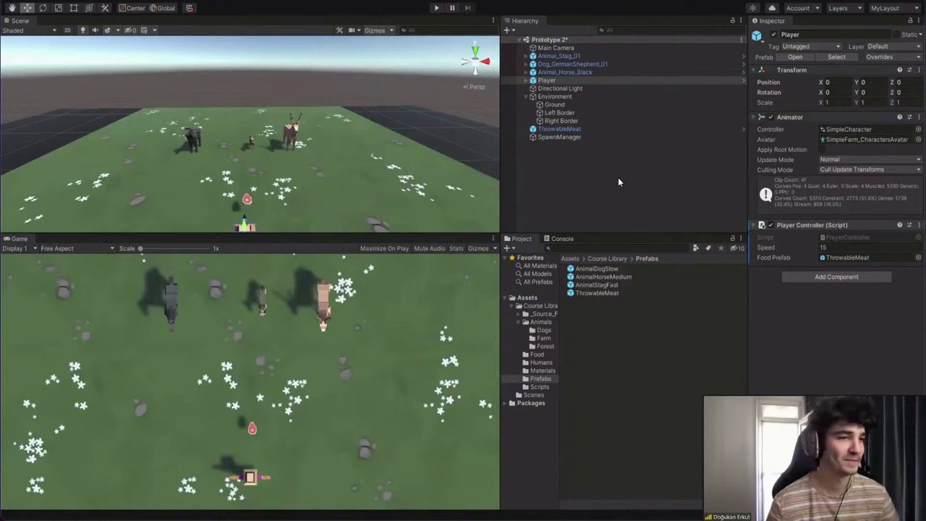
Examine how the animals GameObject array and animalIndex in the SpawnManager script relate to the prefab elements assigned on the SpawnManager object
{"action": "left_click", "coordinate": [571, 139]}
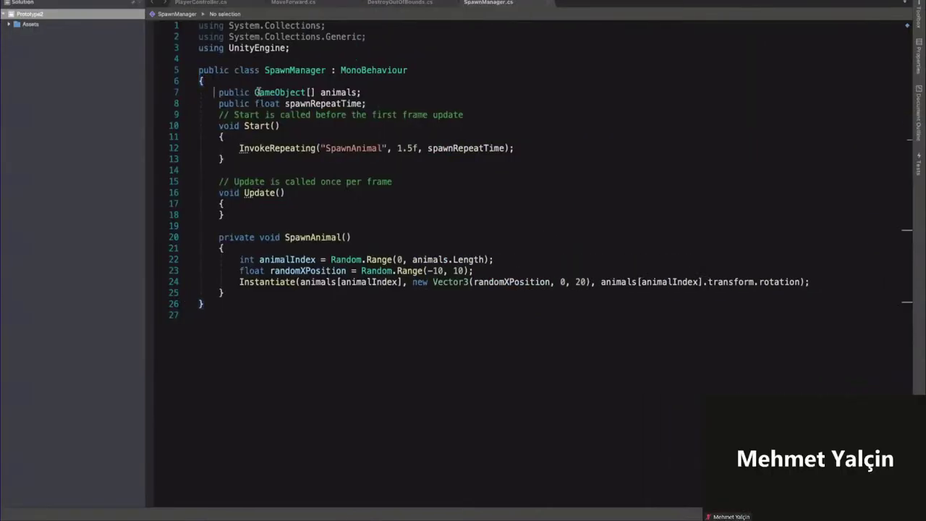
{"action": "left_click_drag", "start_coordinate": [254, 92], "coordinate": [318, 92]}
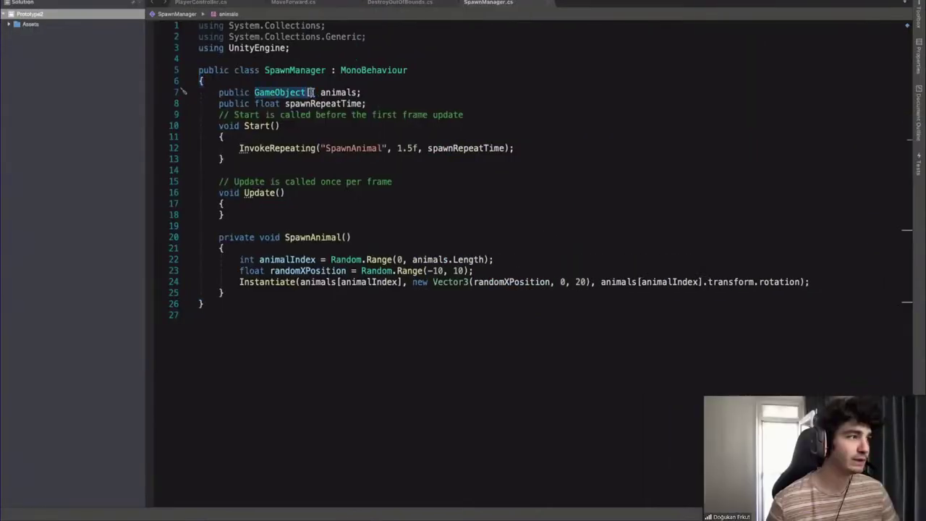
{"action": "key", "text": "ctrl+Left"}
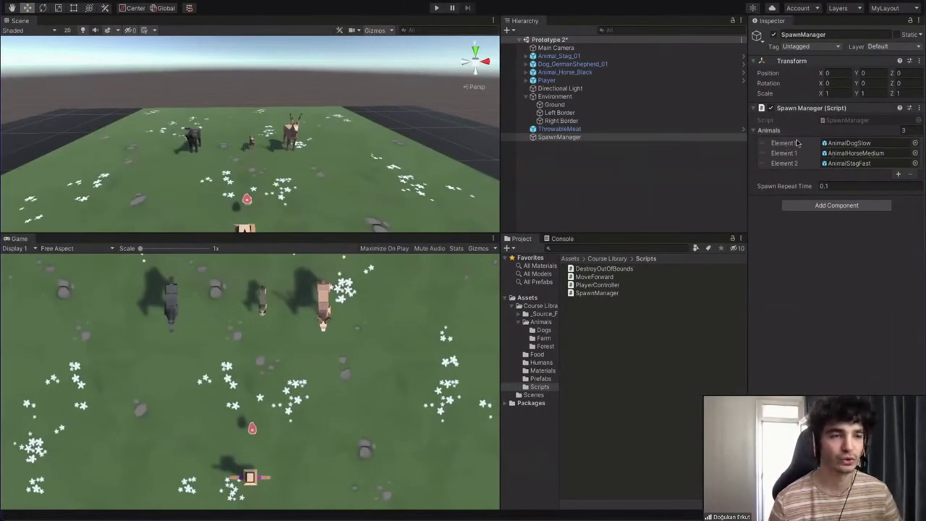
{"action": "key", "text": "ctrl+Right"}
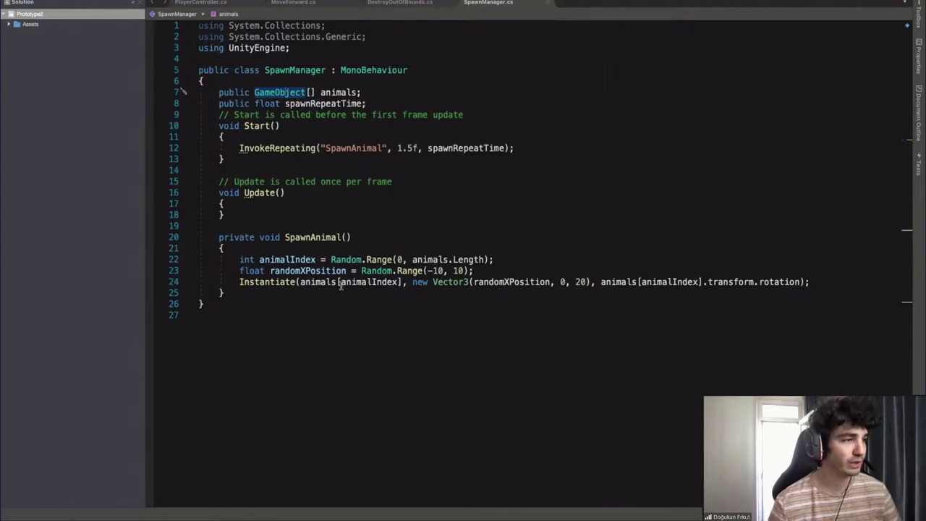
{"action": "left_click_drag", "start_coordinate": [338, 282], "coordinate": [402, 282]}
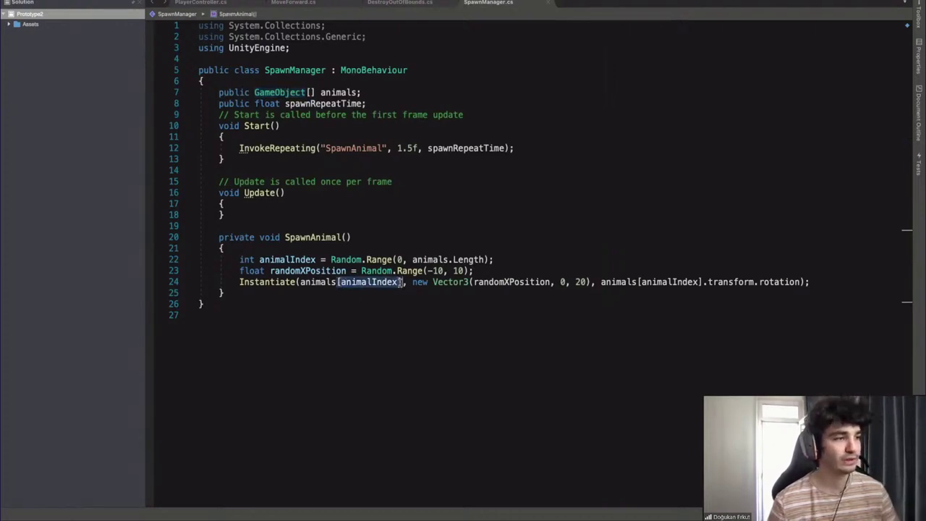
{"action": "left_click", "coordinate": [386, 283]}
{"action": "left_click_drag", "start_coordinate": [338, 282], "coordinate": [397, 283]}
{"action": "left_click", "coordinate": [388, 282]}
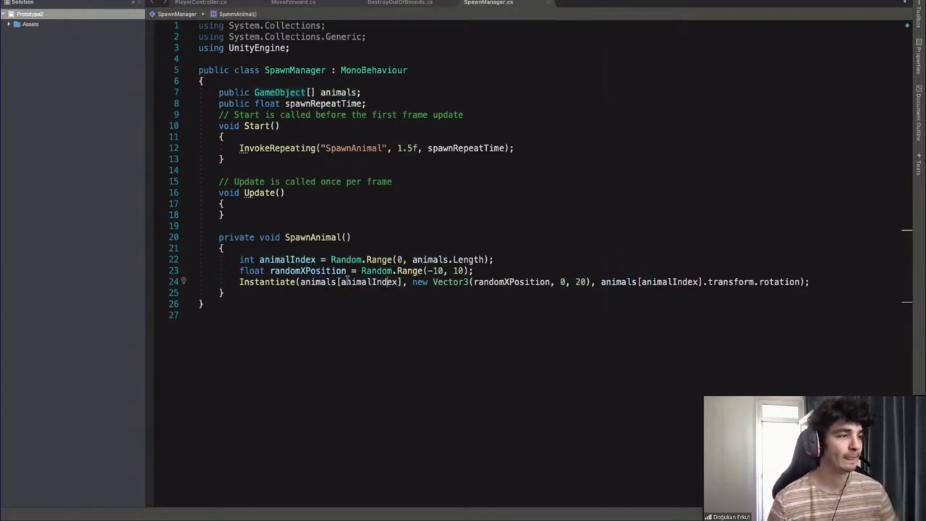
{"action": "key", "text": "ctrl+Left"}
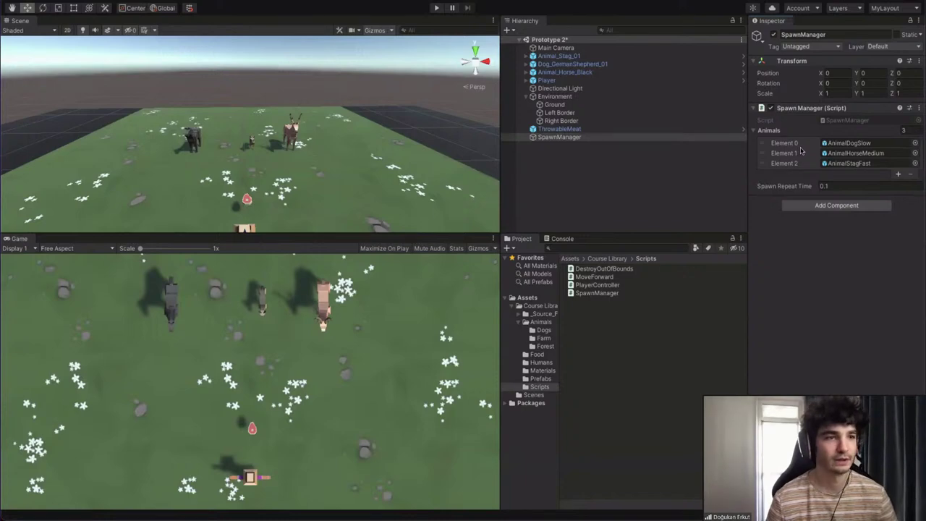
{"action": "key", "text": "ctrl+Right"}
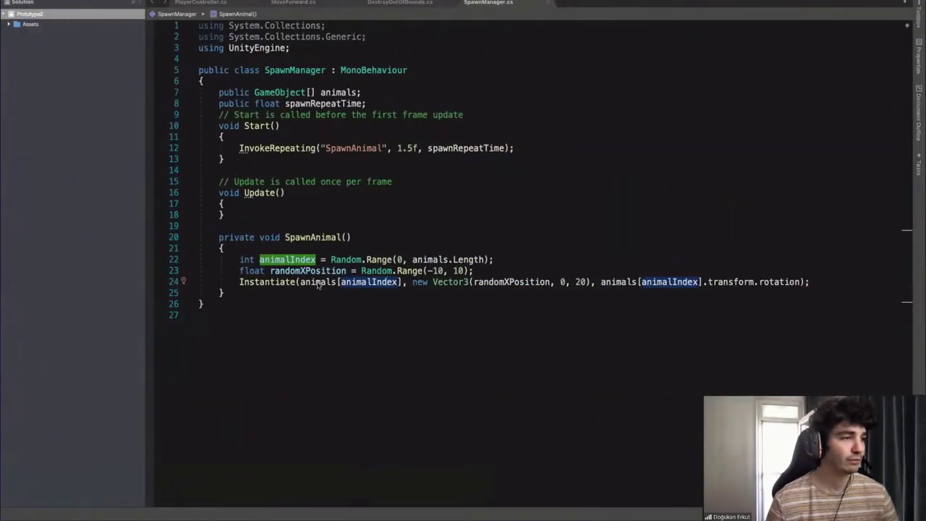
{"action": "left_click", "coordinate": [319, 283]}
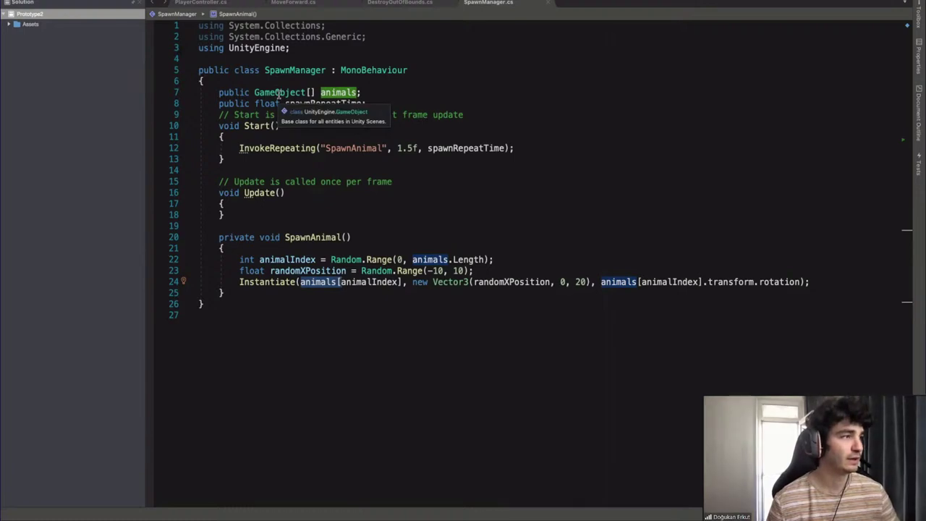
{"action": "left_click", "coordinate": [344, 282]}
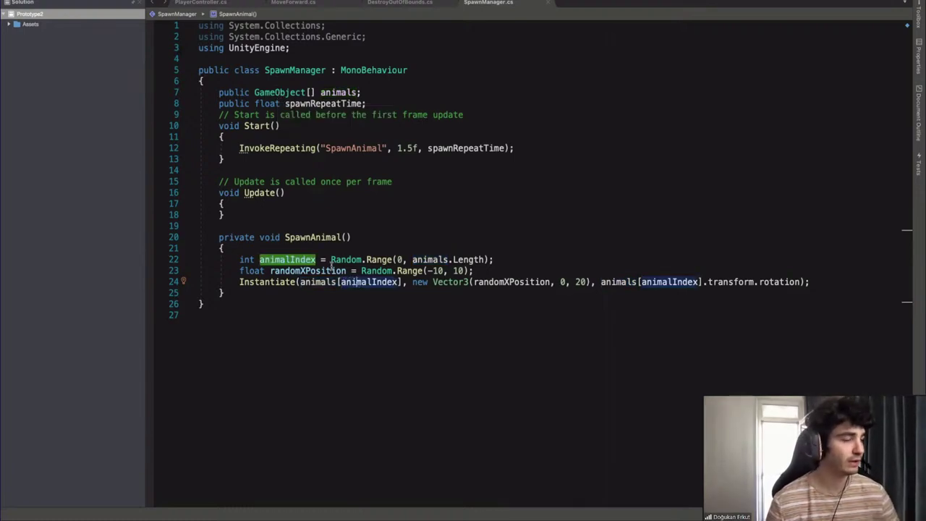
Review how SpawnAnimal sets animalIndex with Random.Range(0, animals.Length)
{"action": "left_click_drag", "start_coordinate": [331, 259], "coordinate": [390, 259]}
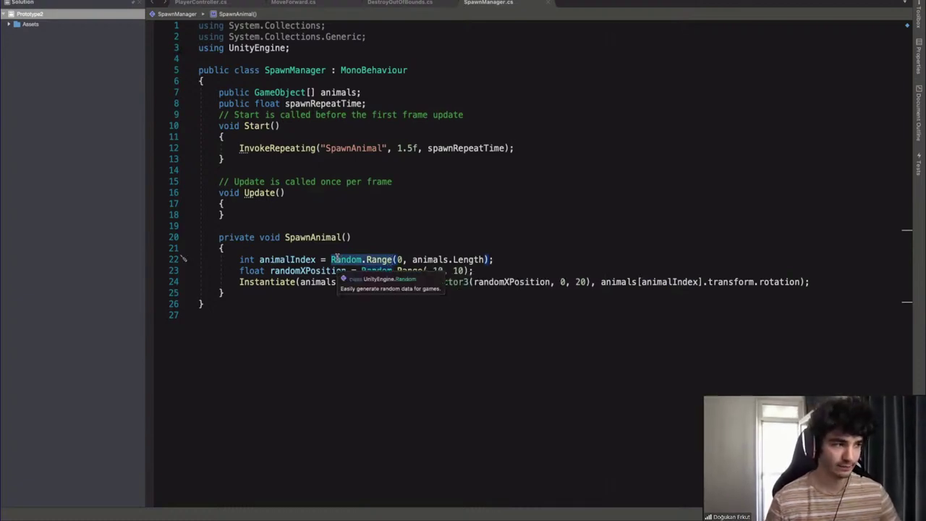
{"action": "left_click", "coordinate": [431, 259]}
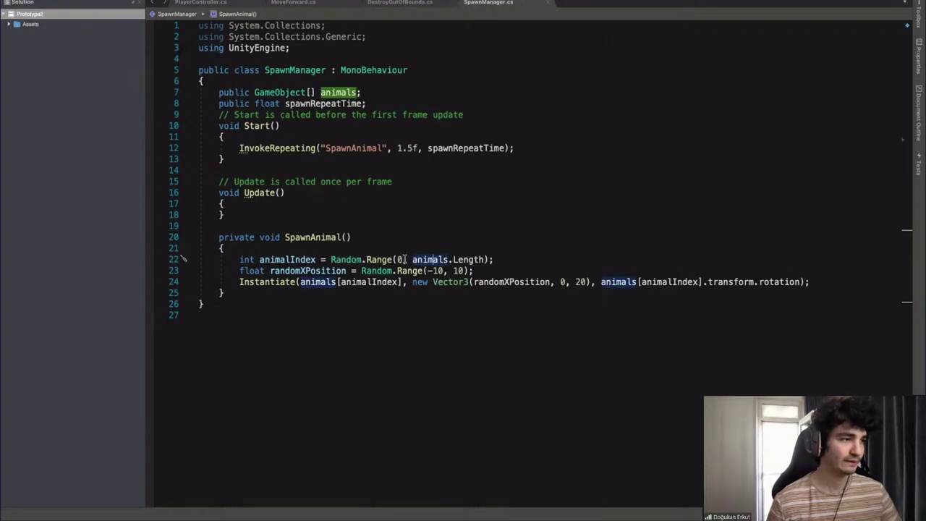
{"action": "left_click_drag", "start_coordinate": [420, 259], "coordinate": [493, 259]}
{"action": "left_click", "coordinate": [443, 259]}
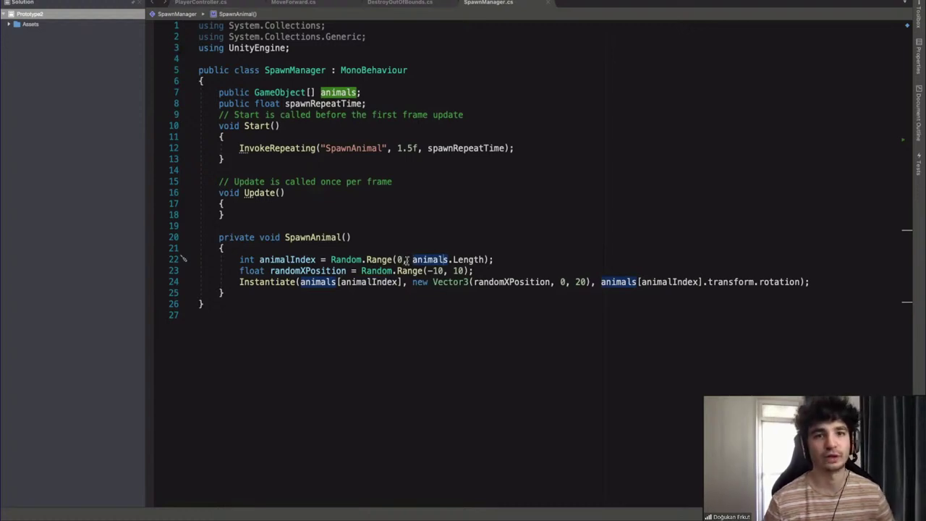
{"action": "left_click_drag", "start_coordinate": [409, 259], "coordinate": [483, 259]}
{"action": "left_click_drag", "start_coordinate": [330, 259], "coordinate": [501, 259]}
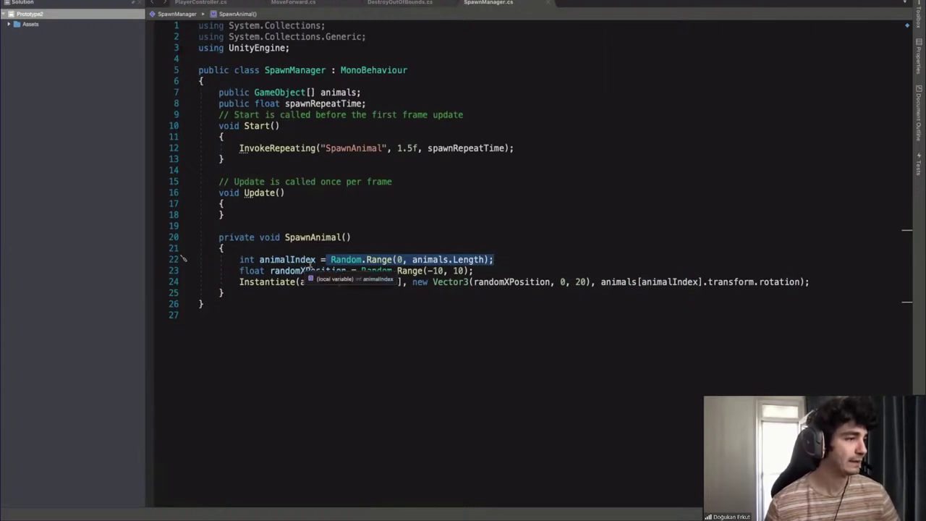
Review the randomXPosition range of -10 to 10 and the Instantiate line in the SpawnAnimal method
{"action": "left_click", "coordinate": [244, 271]}
{"action": "left_click_drag", "start_coordinate": [361, 271], "coordinate": [474, 270]}
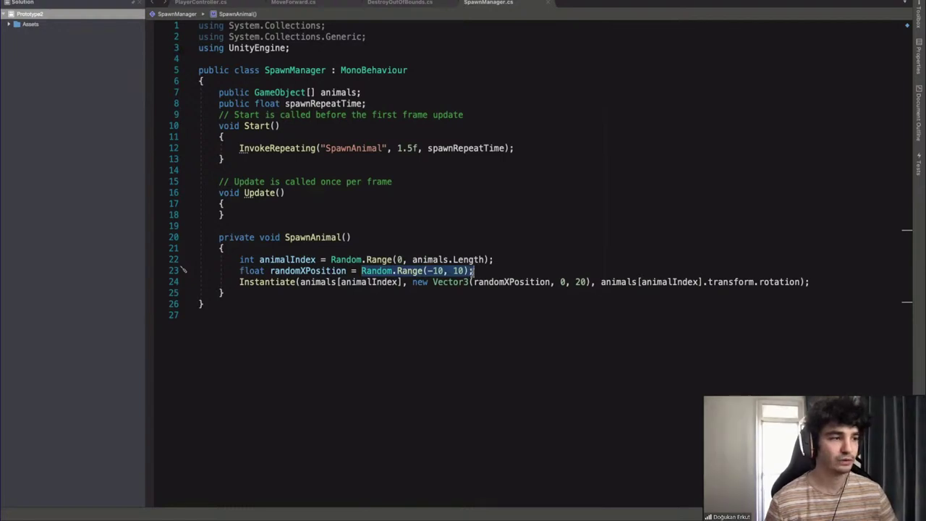
{"action": "left_click", "coordinate": [478, 270]}
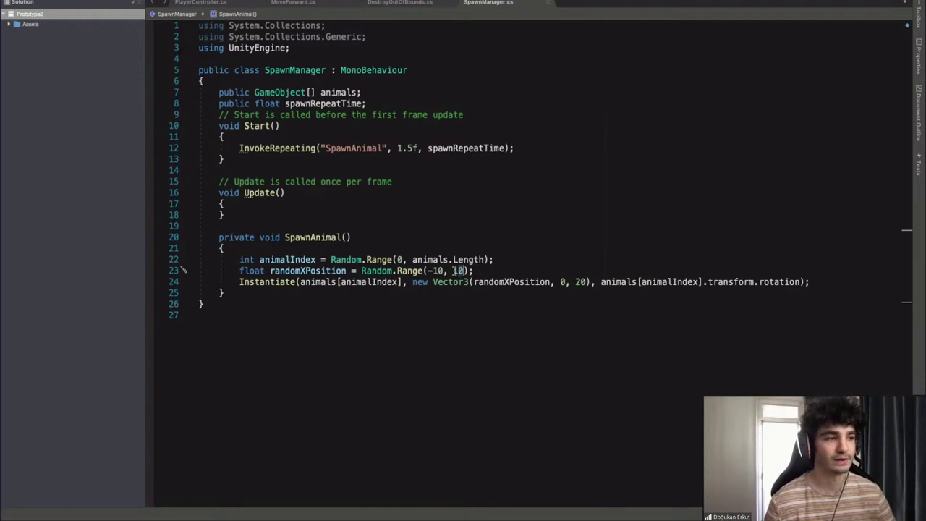
{"action": "scroll", "coordinate": [509, 262], "scroll_direction": "down", "scroll_amount": 1}
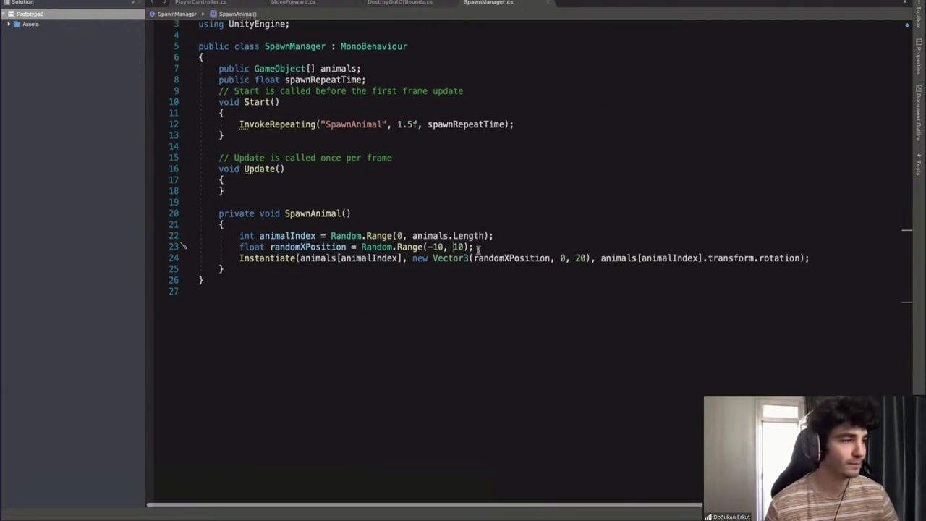
{"action": "left_click_drag", "start_coordinate": [241, 270], "coordinate": [298, 271]}
{"action": "left_click", "coordinate": [329, 271]}
{"action": "left_click_drag", "start_coordinate": [239, 248], "coordinate": [504, 255]}
{"action": "left_click", "coordinate": [498, 254]}
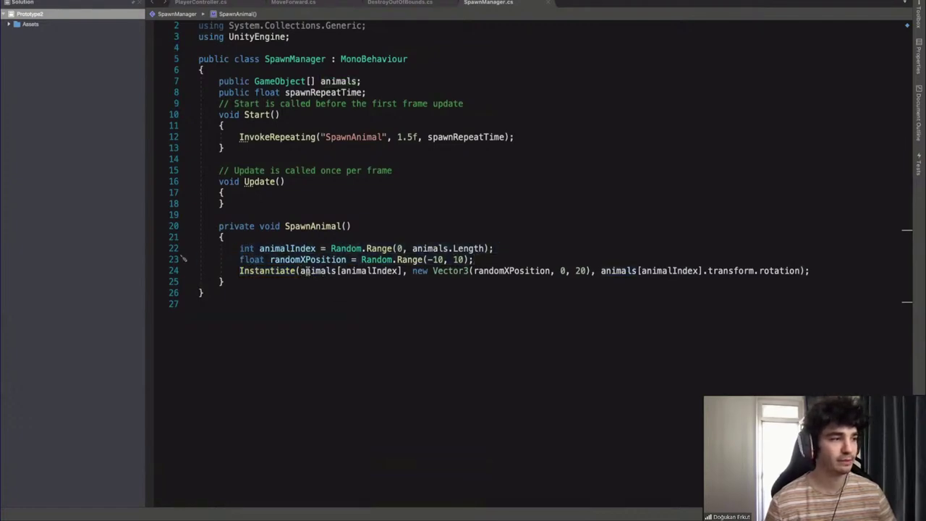
Switch to Unity to look over the stag and SpawnManager in the scene, and return to the code editor to review the SpawnAnimal method
{"action": "key", "text": "ctrl+Left"}
{"action": "right_click_drag", "start_coordinate": [321, 168], "coordinate": [319, 147]}
{"action": "left_click", "coordinate": [318, 147]}
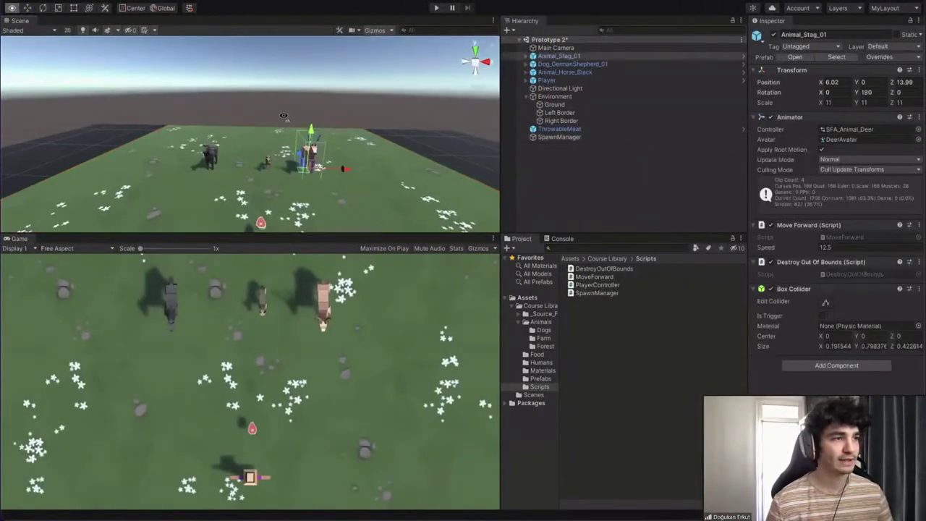
{"action": "right_click_drag", "start_coordinate": [597, 148], "coordinate": [589, 147]}
{"action": "left_click", "coordinate": [558, 138]}
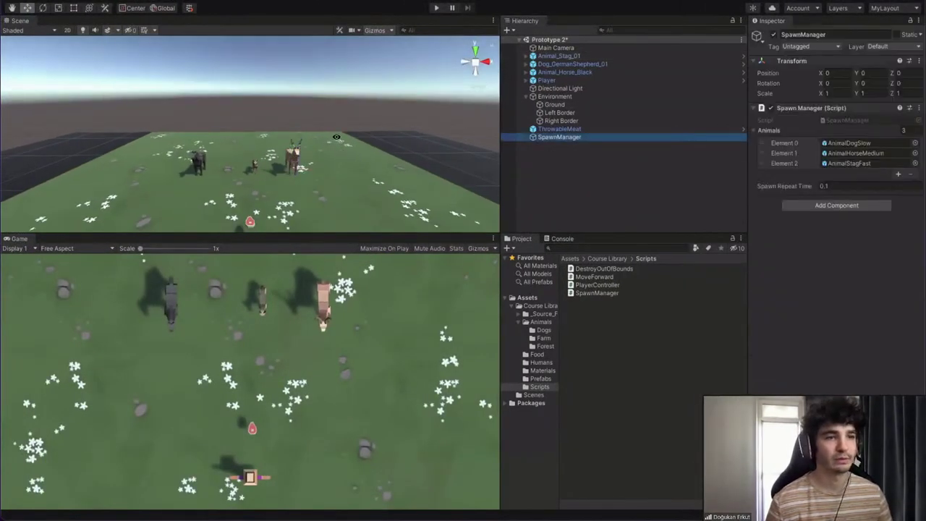
{"action": "right_click_drag", "start_coordinate": [341, 125], "coordinate": [375, 143]}
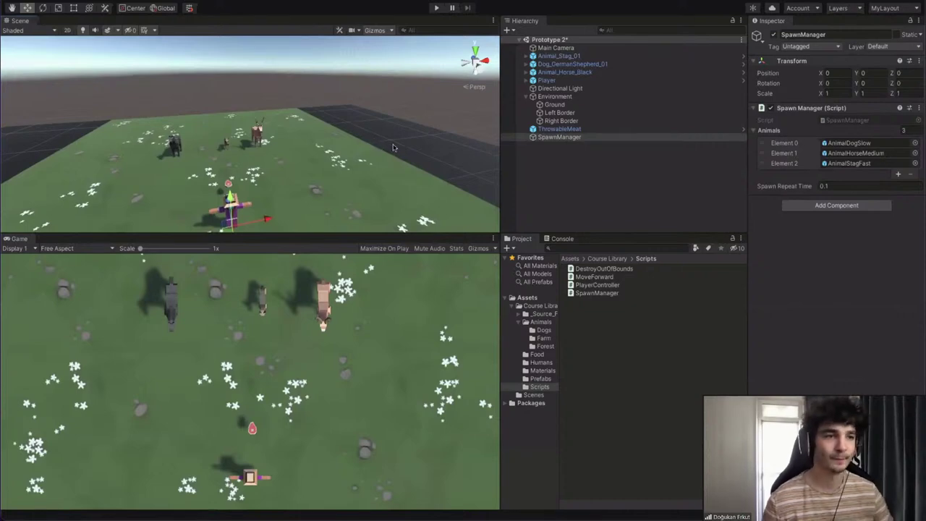
{"action": "key", "text": "super+Tab"}
{"action": "left_click_drag", "start_coordinate": [216, 227], "coordinate": [366, 279]}
{"action": "left_click", "coordinate": [365, 279]}
{"action": "left_click_drag", "start_coordinate": [217, 225], "coordinate": [369, 284]}
Insert an if statement in Update() with the condition Input.GetKeyDown(KeyCode.P)
{"action": "left_click", "coordinate": [280, 191]}
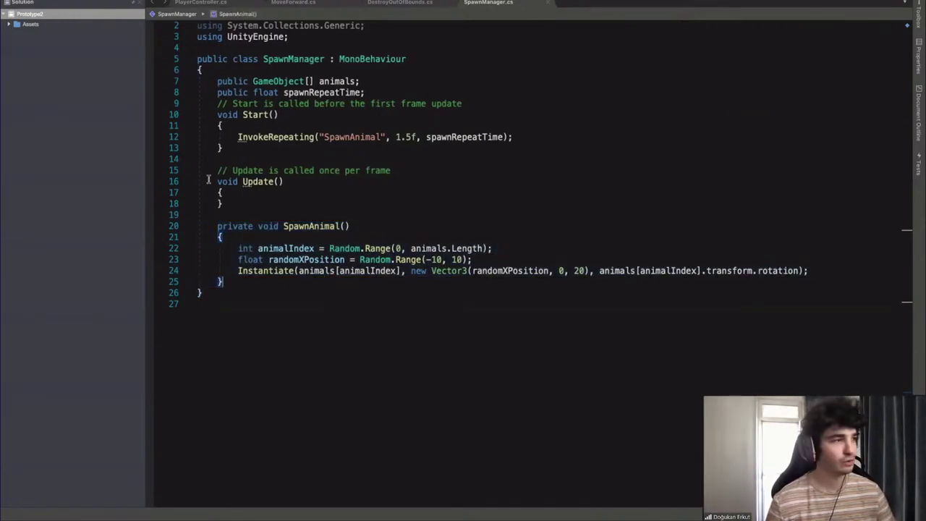
{"action": "key", "text": "Return"}
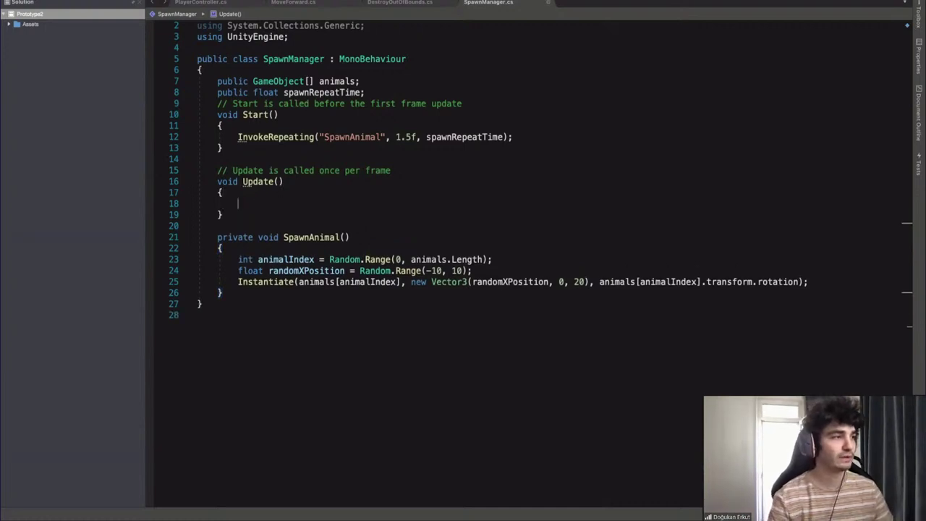
{"action": "type", "text": "if"}
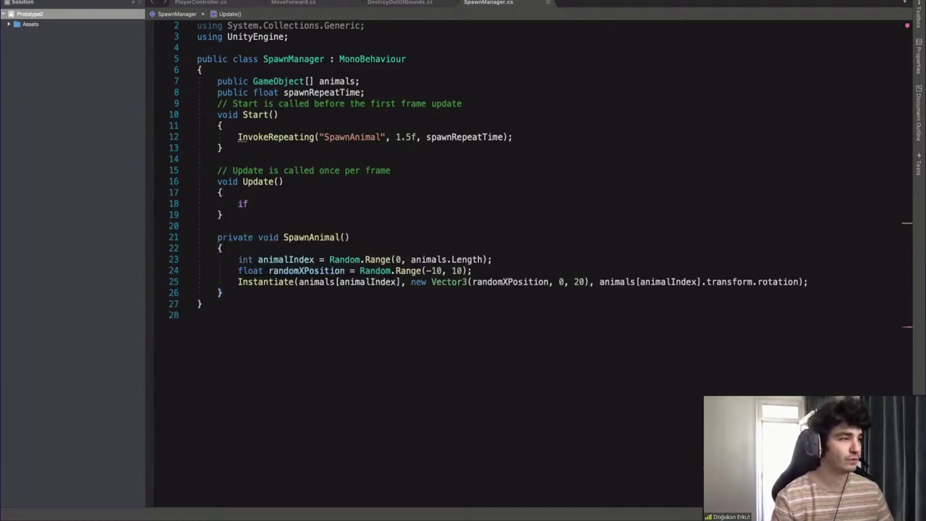
{"action": "key", "text": "Tab"}
{"action": "key", "text": "Tab"}
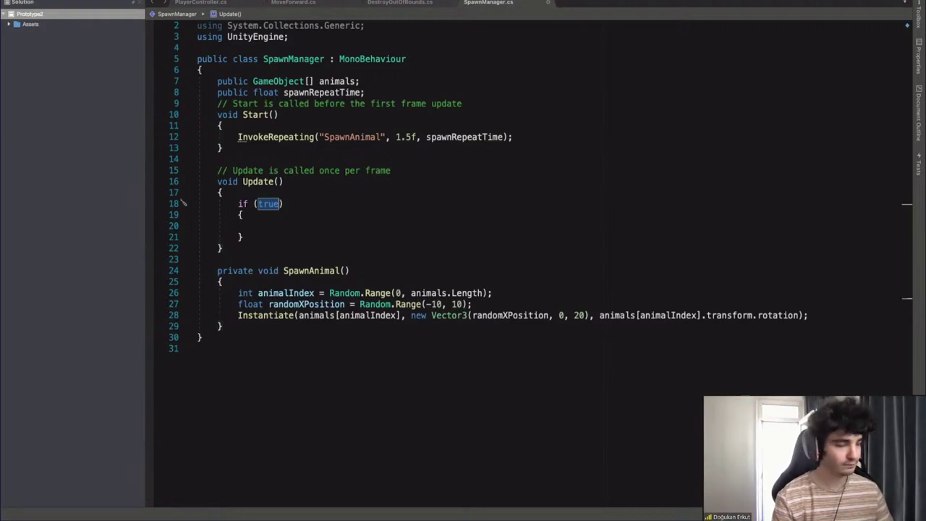
{"action": "type", "text": "Input.GetKe"}
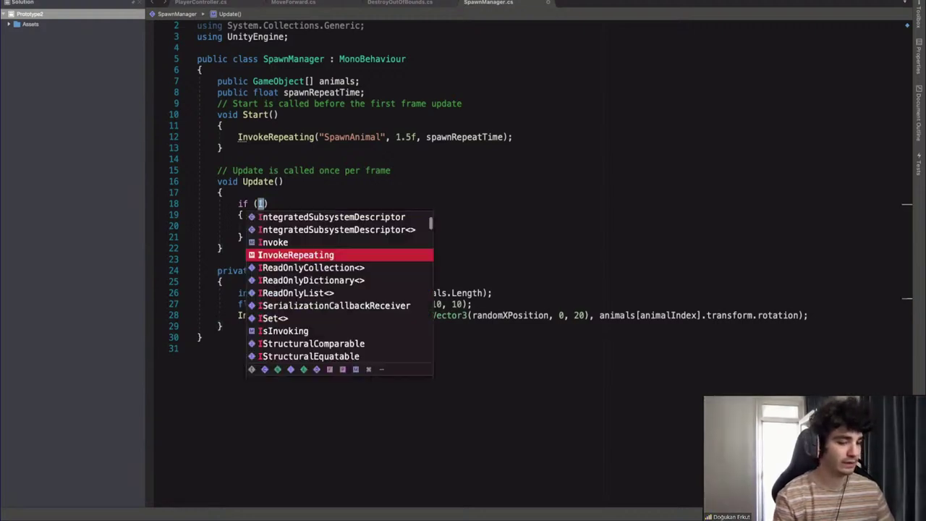
{"action": "type", "text": "yDow"}
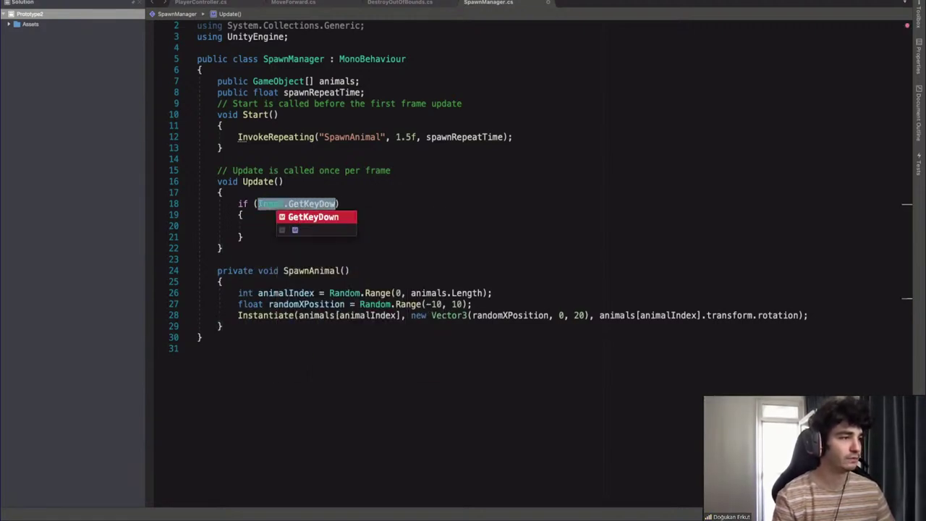
{"action": "key", "text": "Return"}
{"action": "key", "text": "Return"}
{"action": "type", "text": ".P"}
{"action": "key", "text": "Escape"}
{"action": "type", "text": "))"}
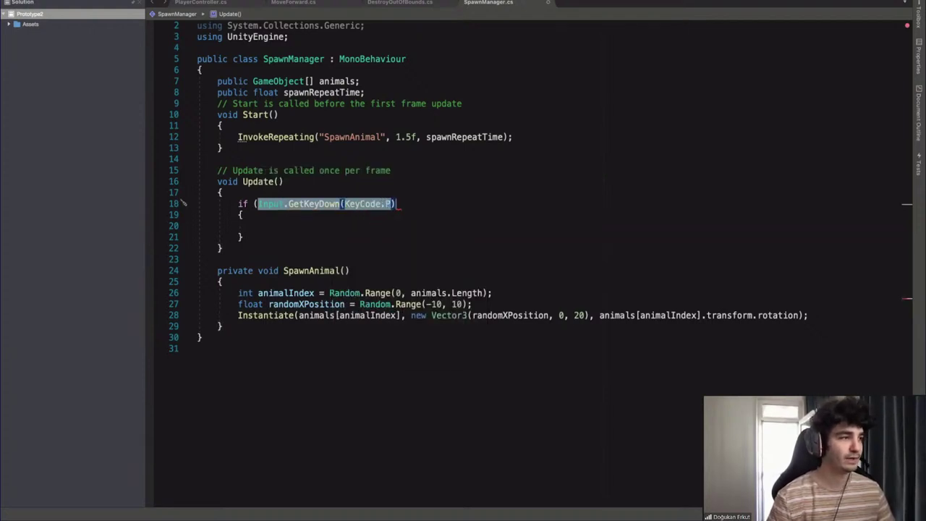
Call SpawnAnimal(); inside the body of the KeyCode.P if block
{"action": "key", "text": "Return"}
{"action": "key", "text": "BackSpace"}
{"action": "type", "text": "SpawnAnimal"}
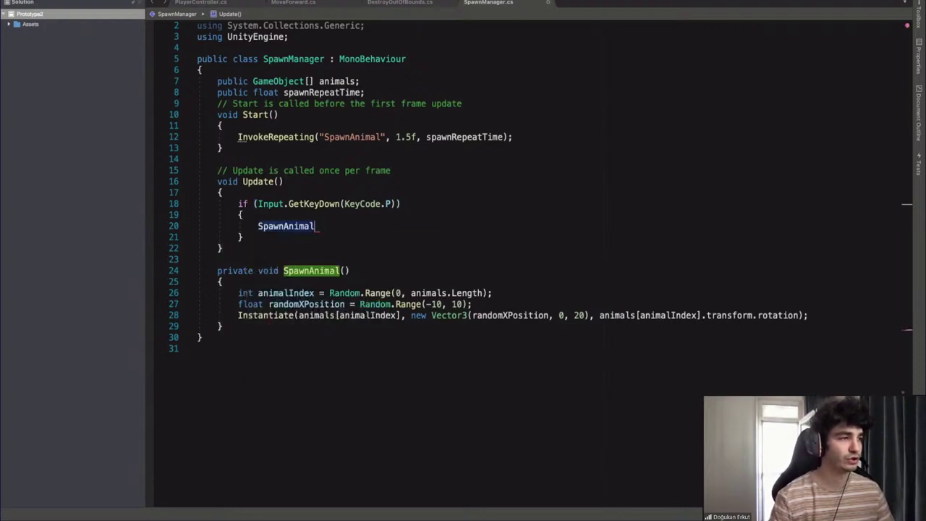
{"action": "type", "text": "();"}
{"action": "key", "text": "Down"}
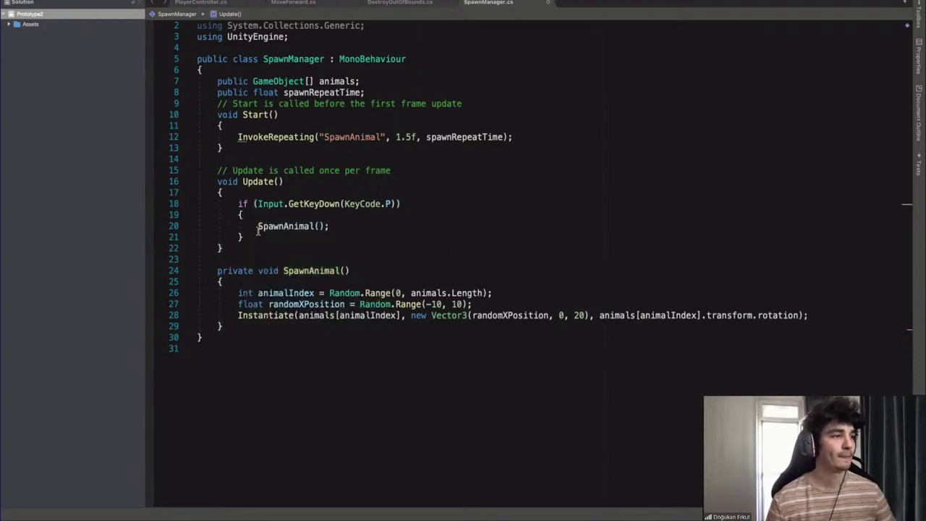
Delete the whole KeyCode.P if block from Update(), leaving the method body empty
{"action": "left_click_drag", "start_coordinate": [259, 225], "coordinate": [355, 228]}
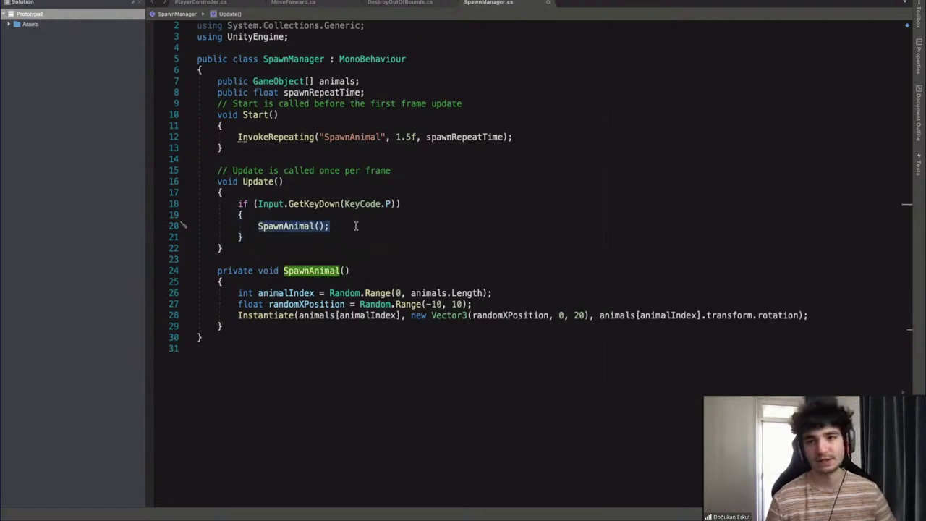
{"action": "left_click", "coordinate": [285, 241]}
{"action": "left_click", "coordinate": [260, 245]}
{"action": "left_click_drag", "start_coordinate": [238, 203], "coordinate": [179, 206]}
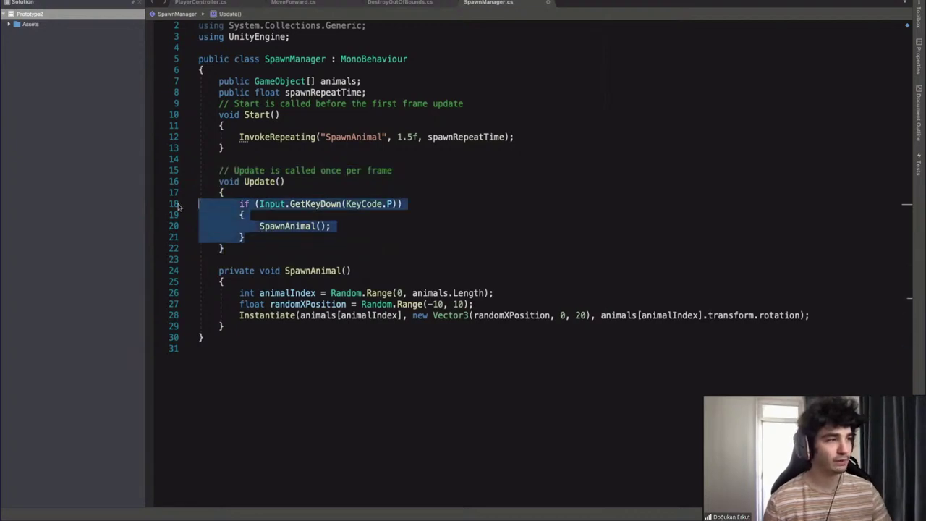
{"action": "key", "text": "BackSpace"}
{"action": "key", "text": "BackSpace"}
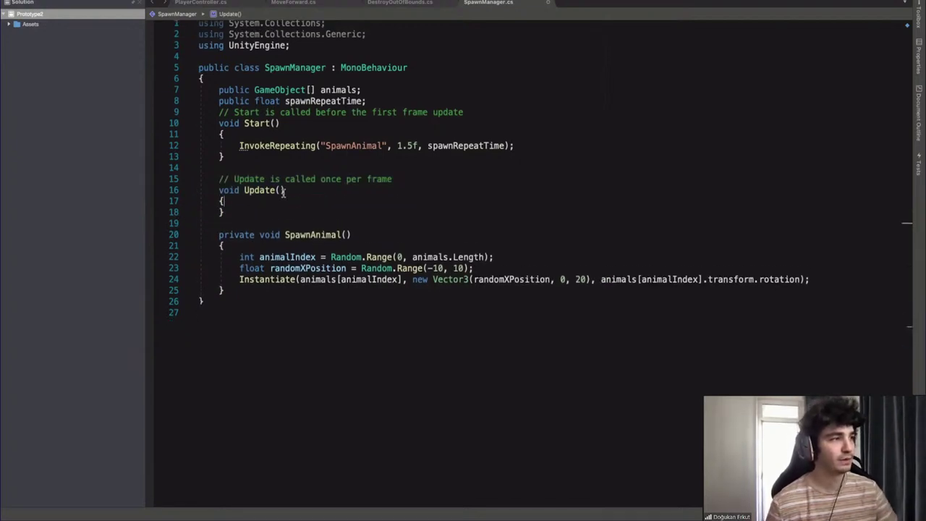
Review the method name, delay and repeat-rate arguments of InvokeRepeating in Start(), along with the public spawnRepeatTime declaration
{"action": "left_click_drag", "start_coordinate": [240, 147], "coordinate": [313, 148]}
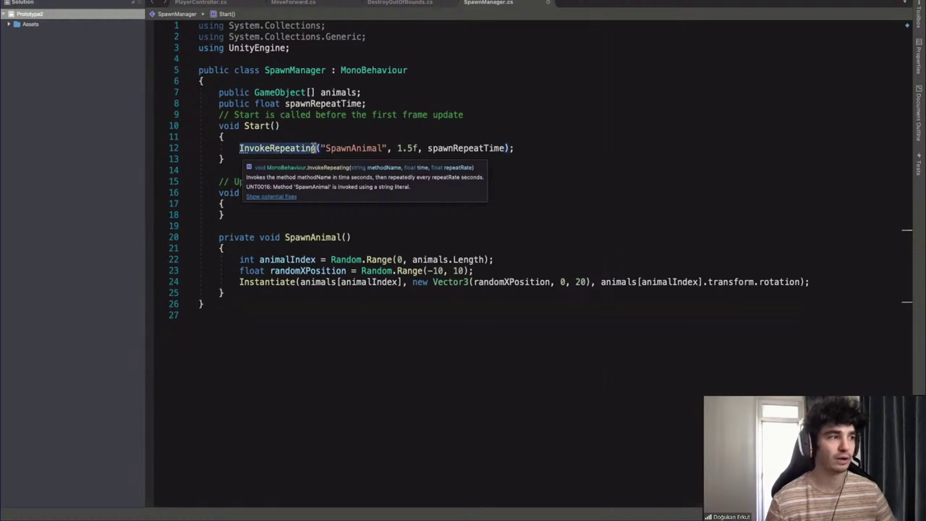
{"action": "left_click", "coordinate": [295, 149]}
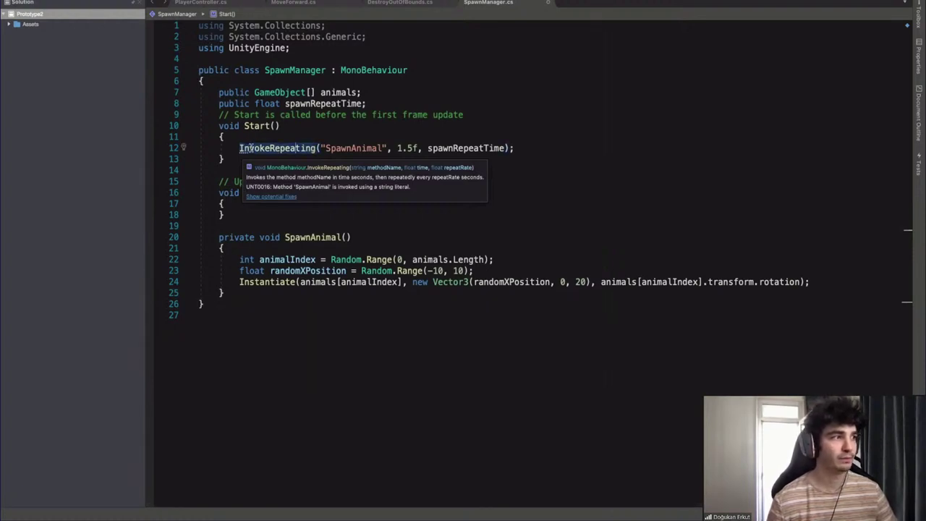
{"action": "left_click", "coordinate": [316, 148]}
{"action": "left_click", "coordinate": [327, 148]}
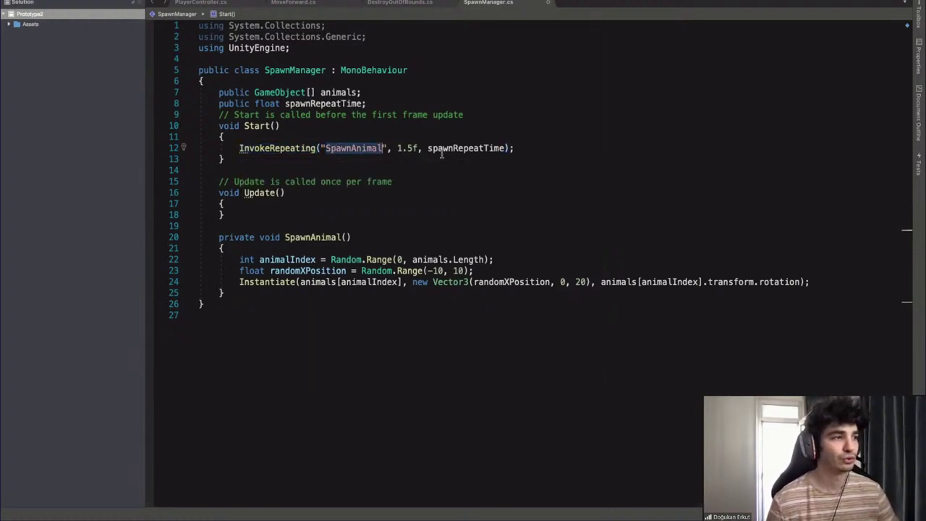
{"action": "left_click", "coordinate": [396, 147]}
{"action": "left_click_drag", "start_coordinate": [397, 147], "coordinate": [417, 148]}
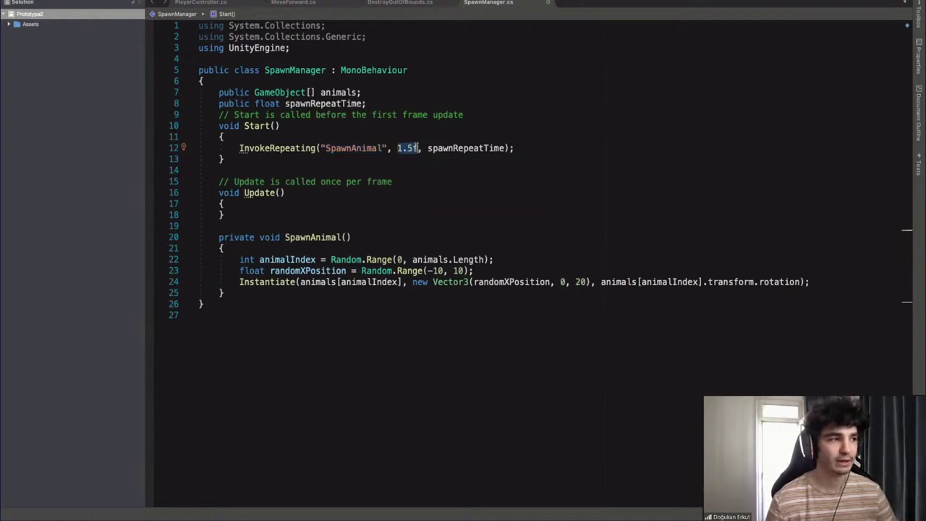
{"action": "left_click", "coordinate": [436, 148]}
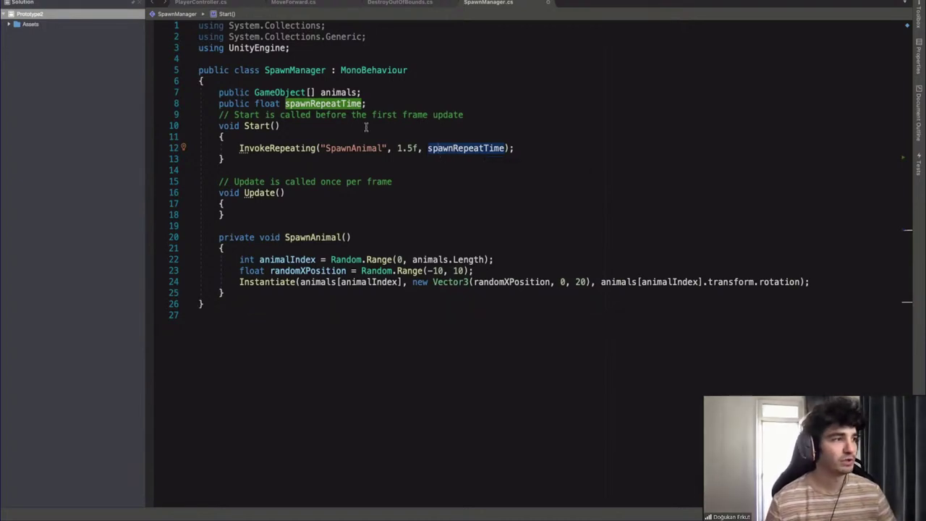
{"action": "left_click_drag", "start_coordinate": [213, 103], "coordinate": [369, 101]}
{"action": "left_click", "coordinate": [371, 101]}
Switch to Unity and set the SpawnManager's Spawn Repeat Time to 2.5
{"action": "key", "text": "ctrl+Left"}
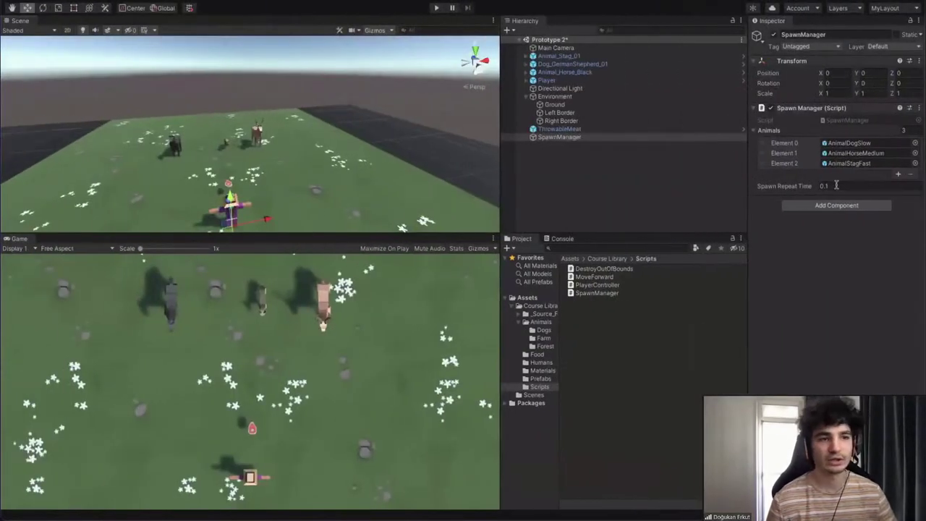
{"action": "left_click", "coordinate": [829, 187]}
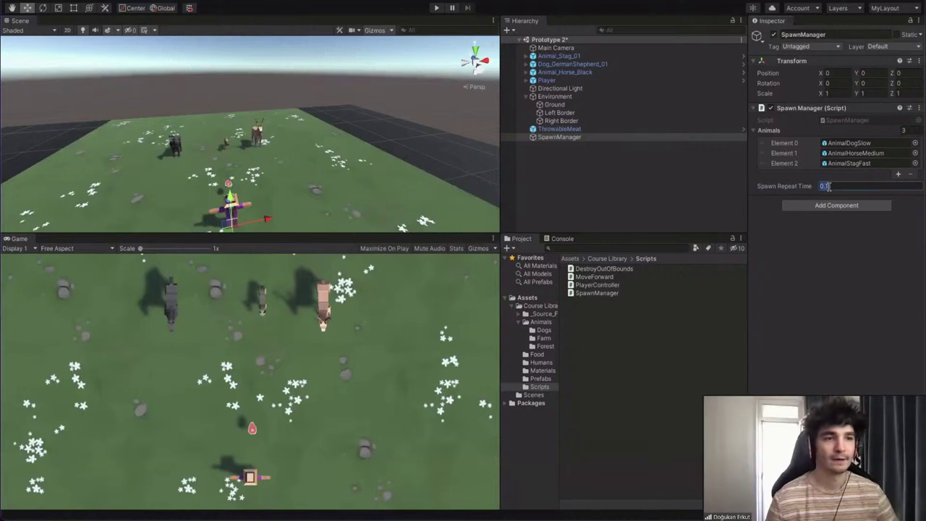
{"action": "left_click", "coordinate": [838, 185]}
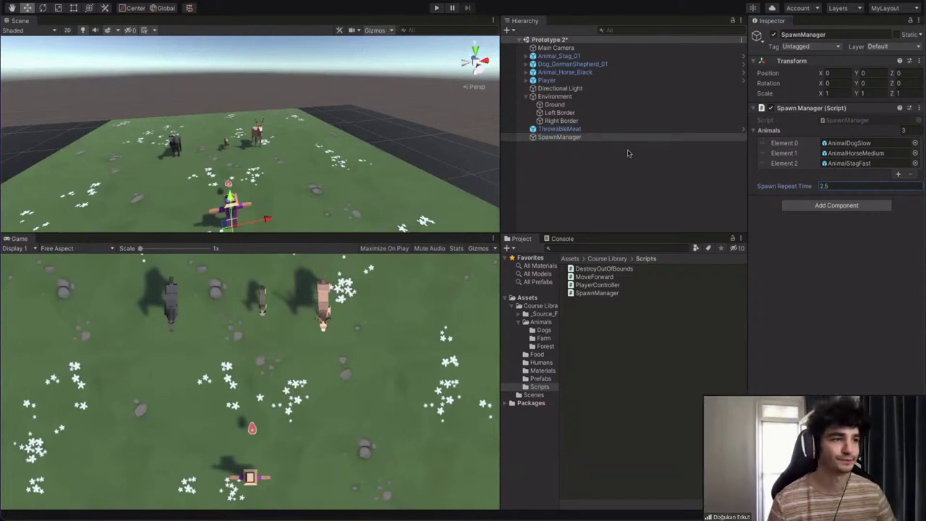
Examine the ThrowableMeat, stag, German shepherd and black horse objects placed in the scene
{"action": "left_click", "coordinate": [559, 129]}
{"action": "left_click", "coordinate": [558, 55]}
{"action": "key", "text": "f"}
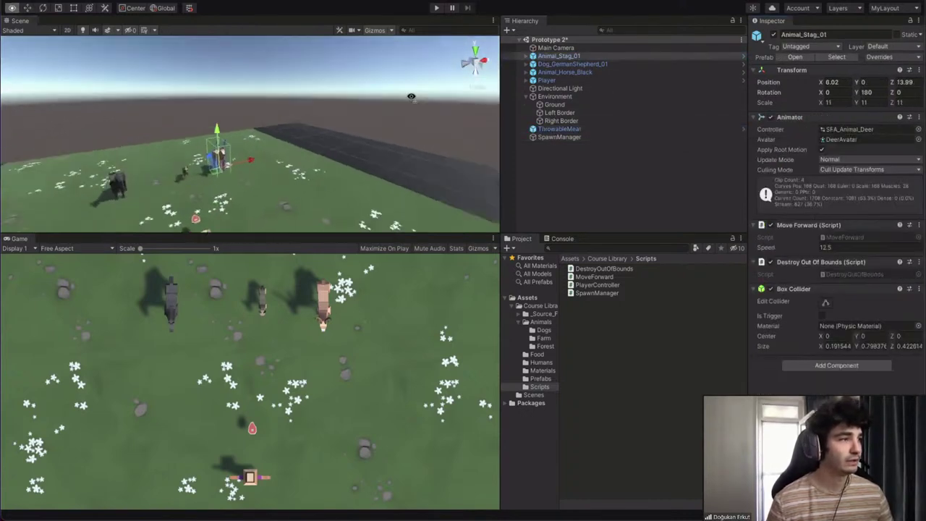
{"action": "right_click_drag", "start_coordinate": [274, 87], "coordinate": [199, 101]}
{"action": "left_click", "coordinate": [571, 65]}
{"action": "left_click", "coordinate": [565, 73]}
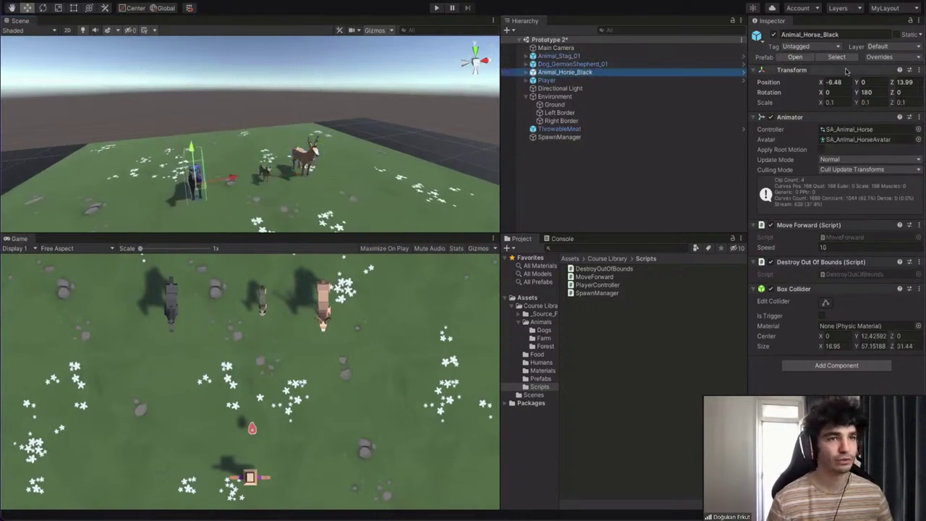
Check Animal_Horse_Black for prefab overrides and inspect the components of its AnimalHorseMedium prefab asset
{"action": "left_click", "coordinate": [881, 57]}
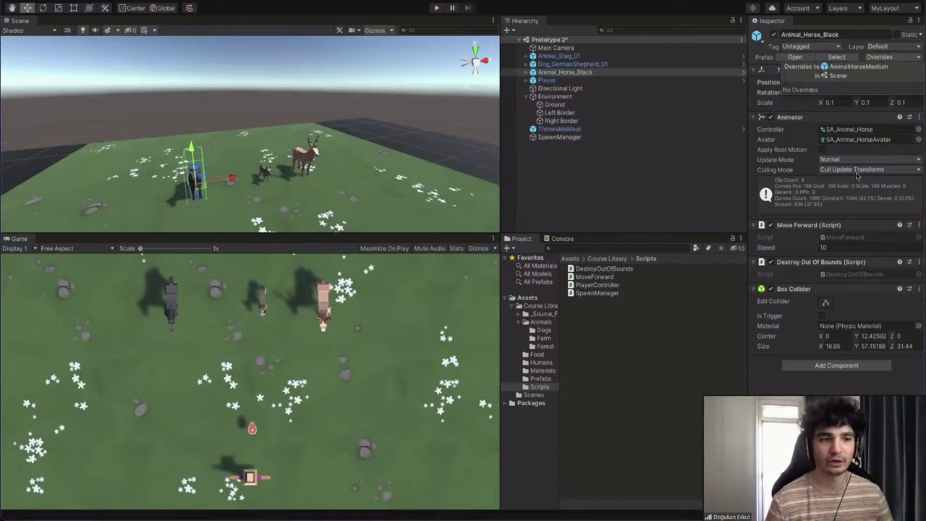
{"action": "left_click", "coordinate": [580, 306]}
{"action": "left_click", "coordinate": [567, 73]}
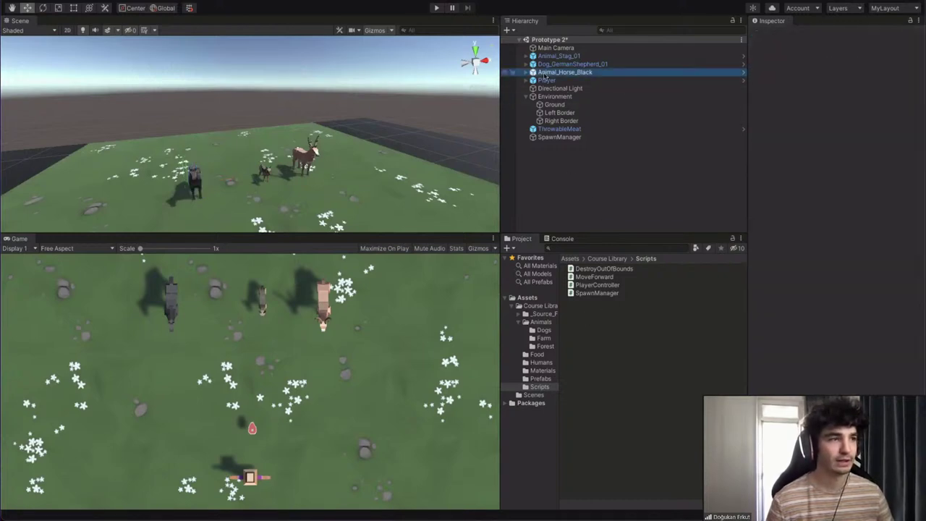
{"action": "left_click", "coordinate": [836, 58]}
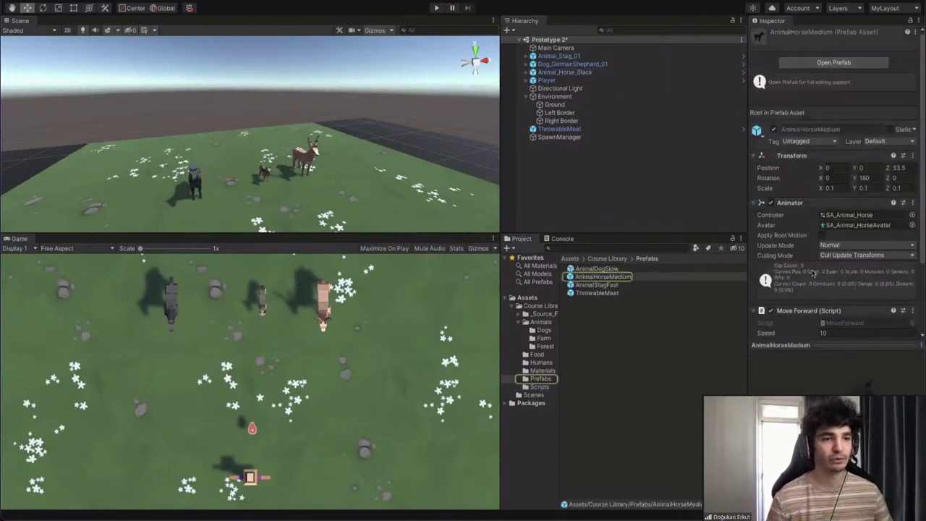
{"action": "scroll", "coordinate": [813, 272], "scroll_direction": "down", "scroll_amount": 3}
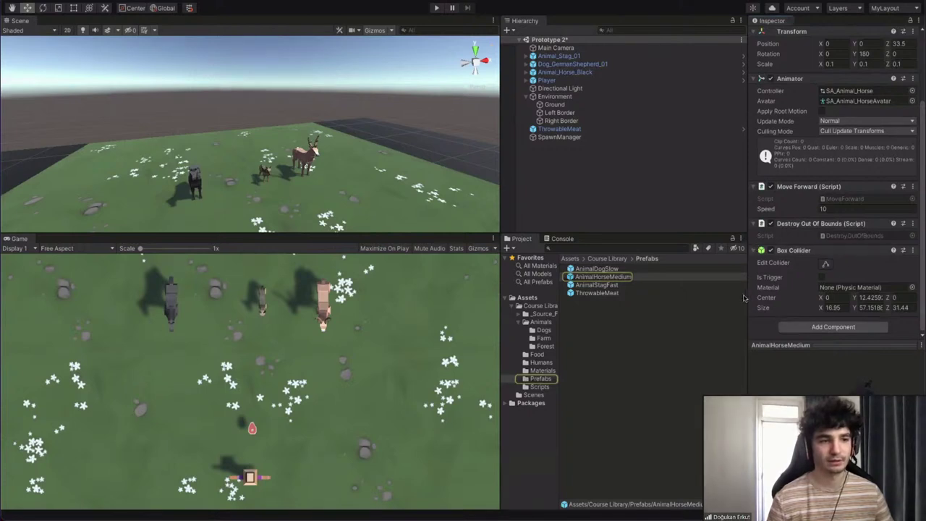
Delete Animal_Stag_01, Dog_GermanShepherd_01, Animal_Horse_Black and ThrowableMeat from the Prototype 2 scene
{"action": "mouse_move", "coordinate": [287, 121]}
{"action": "right_mouse_down"}
{"action": "mouse_move", "coordinate": [272, 120]}
{"action": "mouse_move", "coordinate": [289, 125]}
{"action": "mouse_move", "coordinate": [319, 112]}
{"action": "mouse_move", "coordinate": [298, 127]}
{"action": "right_mouse_up"}
{"action": "scroll", "coordinate": [298, 128], "scroll_direction": "down", "scroll_amount": 3}
{"action": "scroll", "coordinate": [298, 127], "scroll_direction": "up", "scroll_amount": 4}
{"action": "left_click", "coordinate": [589, 57]}
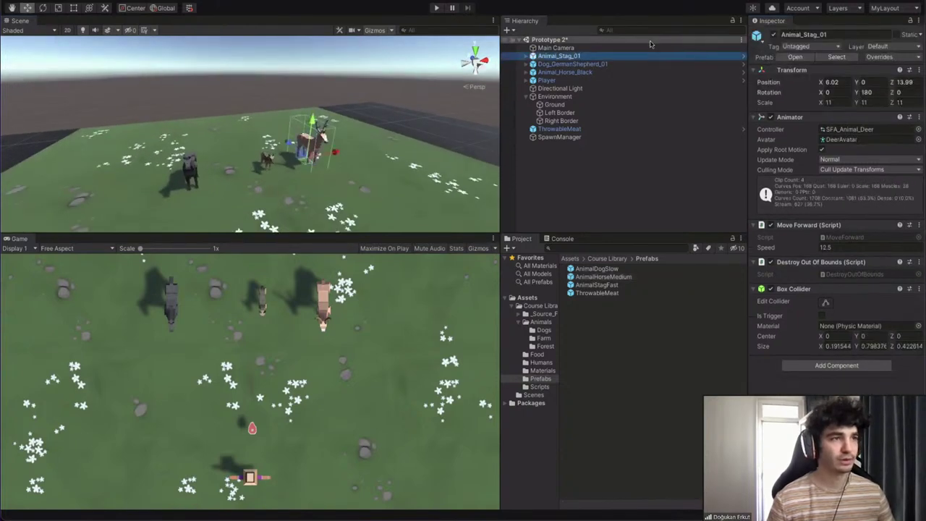
{"action": "left_click", "coordinate": [567, 63]}
{"action": "left_click", "coordinate": [566, 57]}
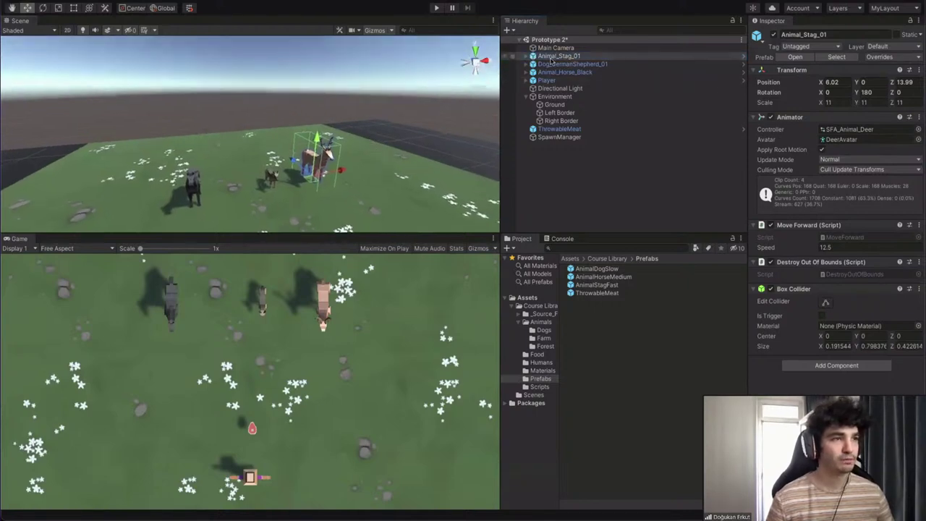
{"action": "key", "text": "f"}
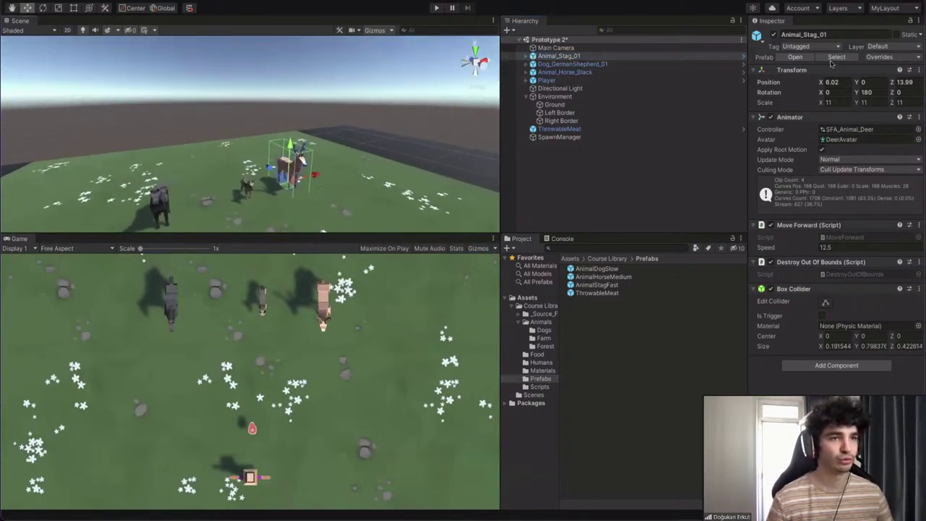
{"action": "left_click", "coordinate": [588, 72], "text": "shift"}
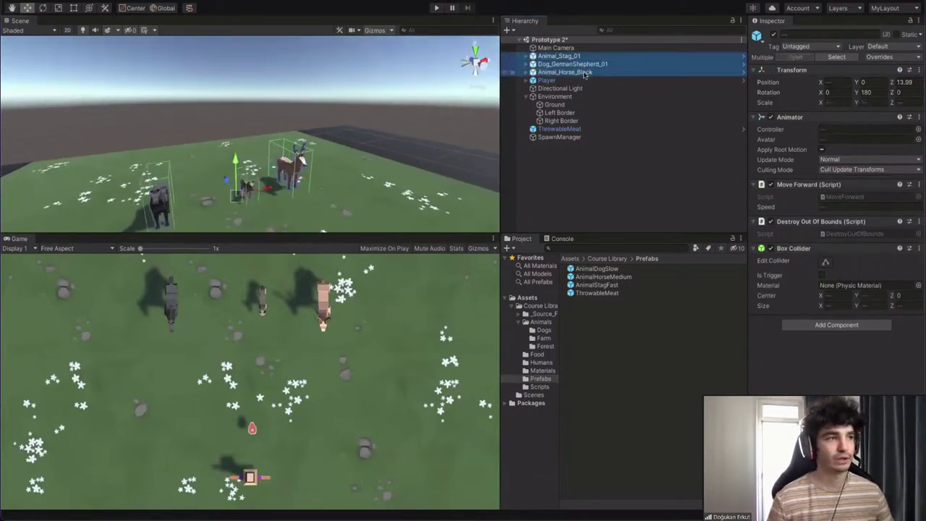
{"action": "left_click", "coordinate": [561, 129], "text": "ctrl"}
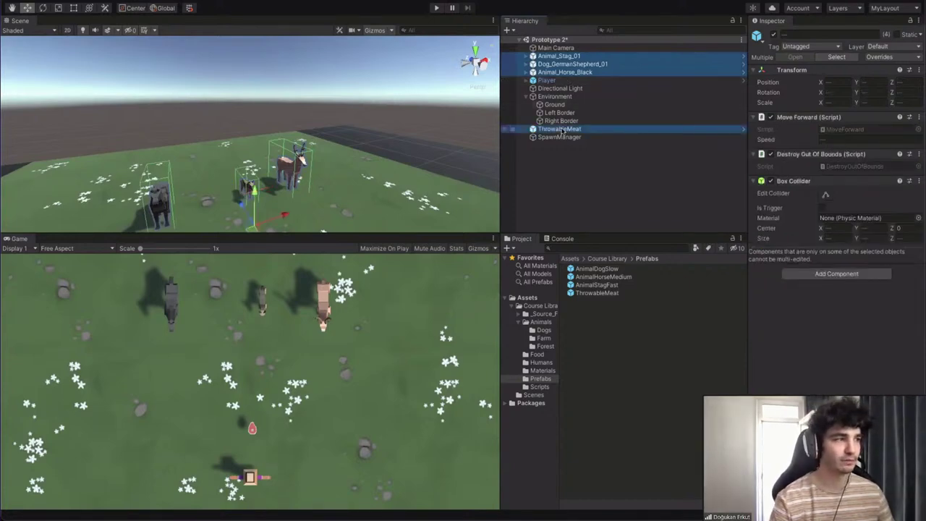
{"action": "key", "text": "Delete"}
Inspect the Move Forward, Destroy Out Of Bounds and Box Collider components of the AnimalDogSlow prefab asset
{"action": "left_click", "coordinate": [591, 271]}
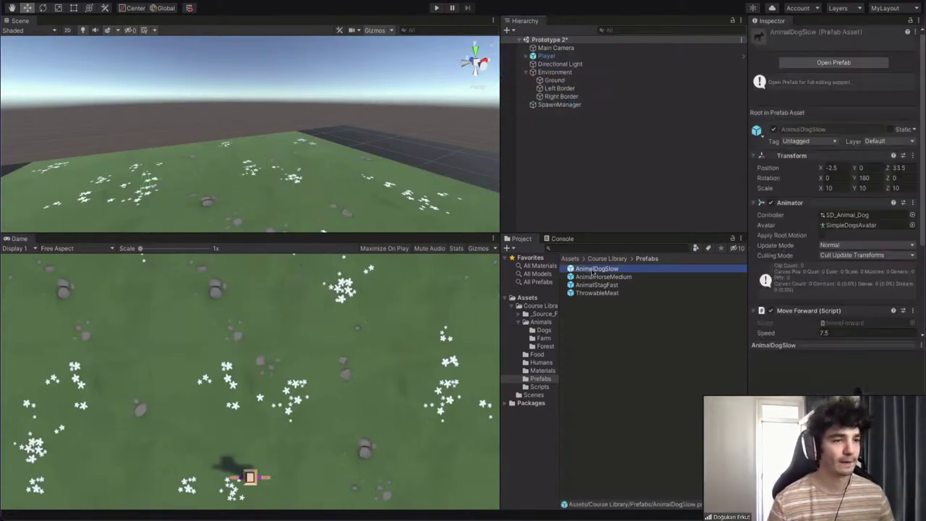
{"action": "scroll", "coordinate": [815, 275], "scroll_direction": "down", "scroll_amount": 5}
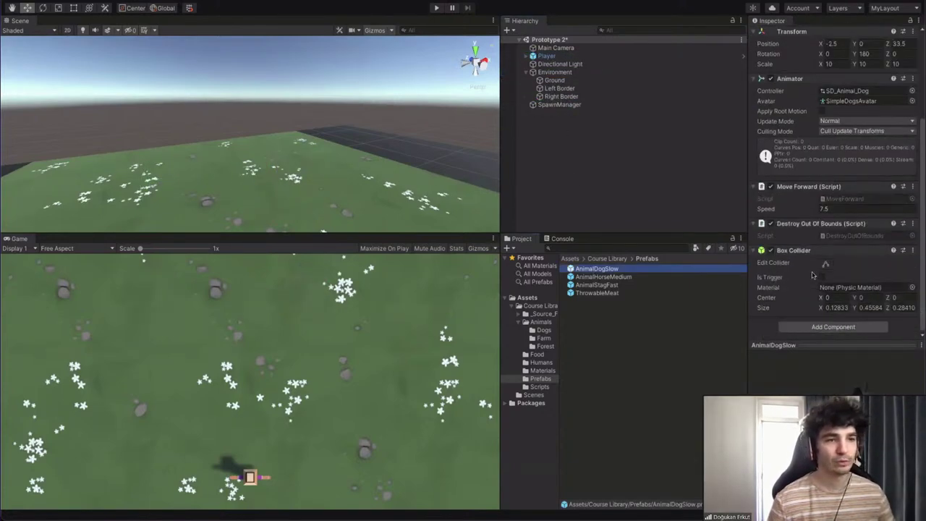
{"action": "left_click", "coordinate": [825, 309]}
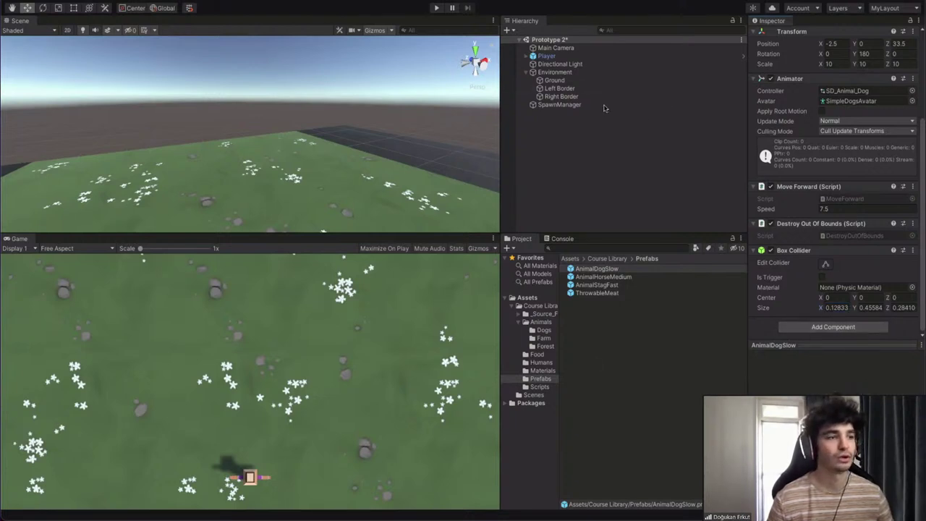
Open the AnimalDogSlow prefab for editing and collapse its Rig and root hierarchy
{"action": "double_click", "coordinate": [598, 269]}
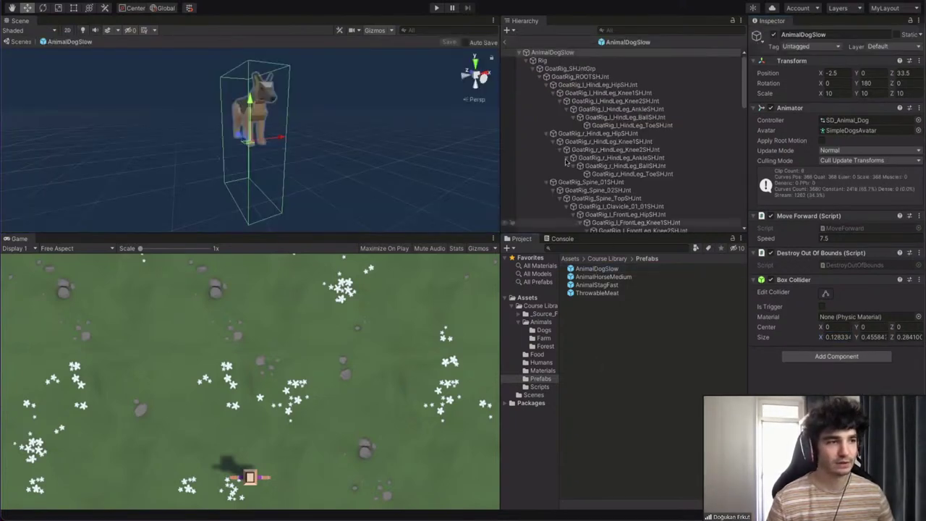
{"action": "left_click", "coordinate": [526, 61]}
{"action": "scroll", "coordinate": [534, 84], "scroll_direction": "down", "scroll_amount": 3}
{"action": "scroll", "coordinate": [535, 84], "scroll_direction": "up", "scroll_amount": 3}
{"action": "scroll", "coordinate": [533, 76], "scroll_direction": "down", "scroll_amount": 2}
{"action": "scroll", "coordinate": [531, 68], "scroll_direction": "up", "scroll_amount": 2}
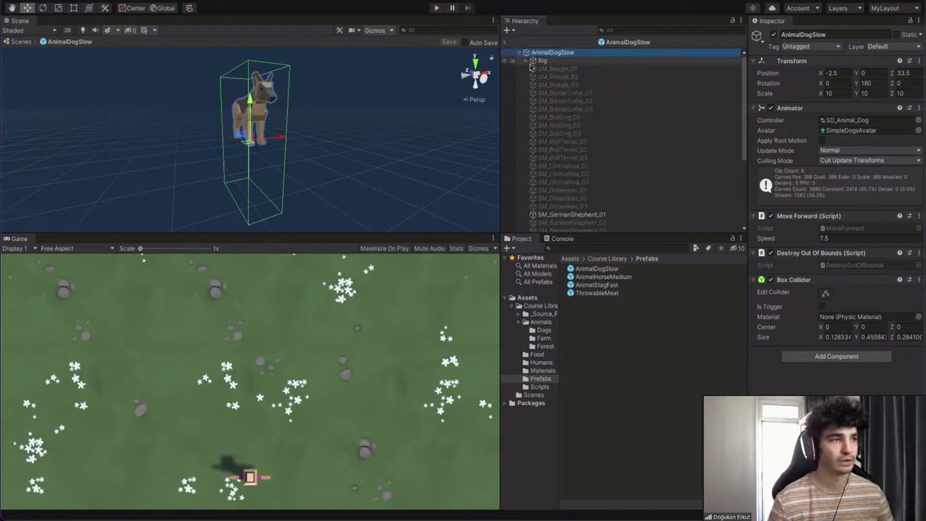
{"action": "left_click", "coordinate": [518, 54]}
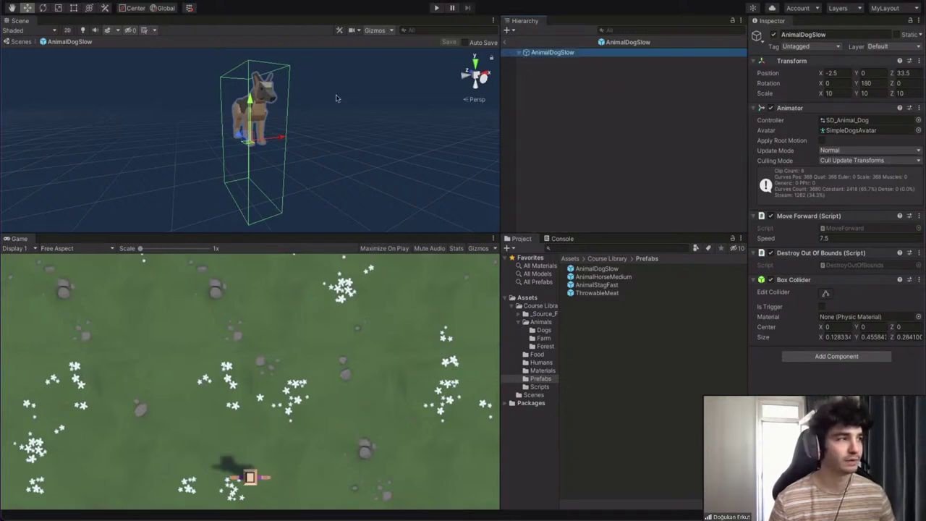
Examine from several angles how the box collider fits around the dog model in the AnimalDogSlow prefab
{"action": "right_click_drag", "start_coordinate": [380, 101], "coordinate": [491, 39]}
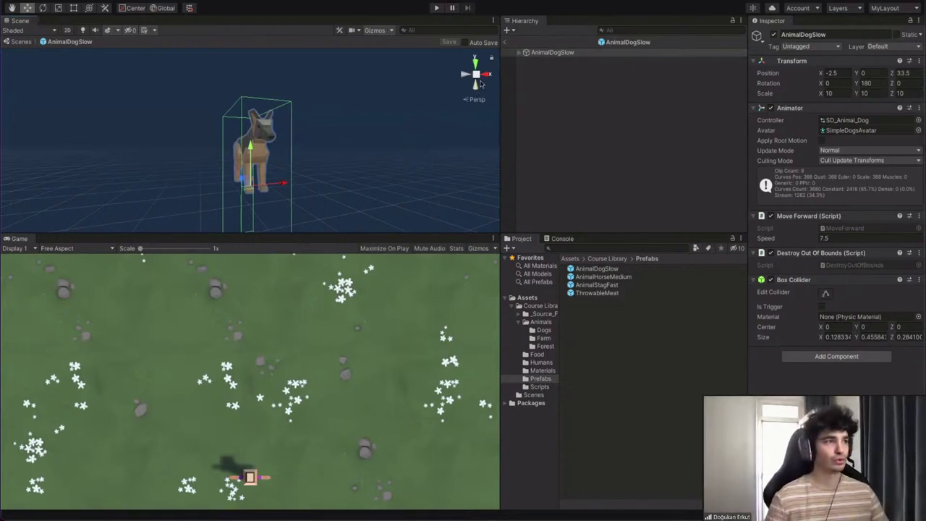
{"action": "right_click_drag", "start_coordinate": [380, 102], "coordinate": [374, 142]}
{"action": "key", "text": "w"}
{"action": "key", "text": "s"}
{"action": "key", "text": "w"}
{"action": "key", "text": "d"}
{"action": "key", "text": "w"}
{"action": "key", "text": "s"}
{"action": "right_click_drag", "start_coordinate": [342, 113], "coordinate": [351, 115]}
{"action": "right_click_drag", "start_coordinate": [432, 135], "coordinate": [401, 130]}
{"action": "scroll", "coordinate": [393, 130], "scroll_direction": "down", "scroll_amount": 1}
{"action": "key", "text": "s"}
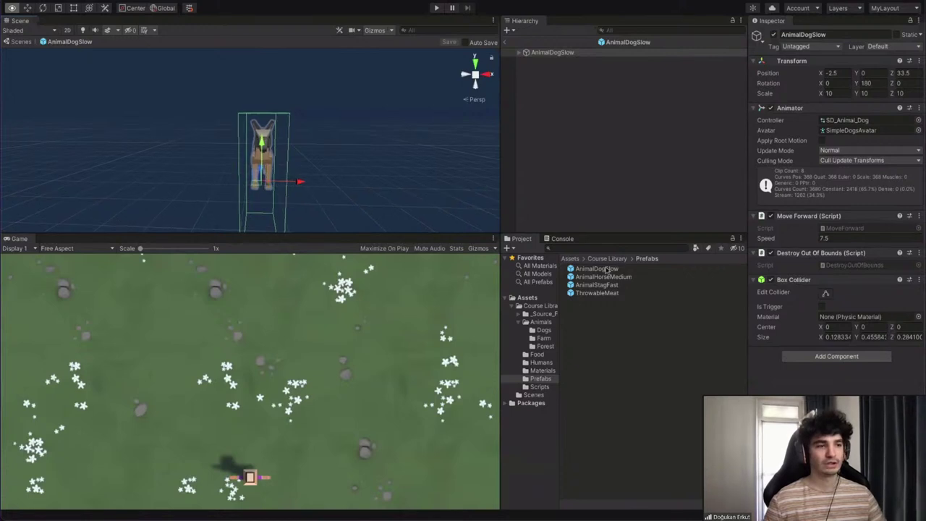
{"action": "right_click_drag", "start_coordinate": [314, 143], "coordinate": [309, 144]}
{"action": "key", "text": "w"}
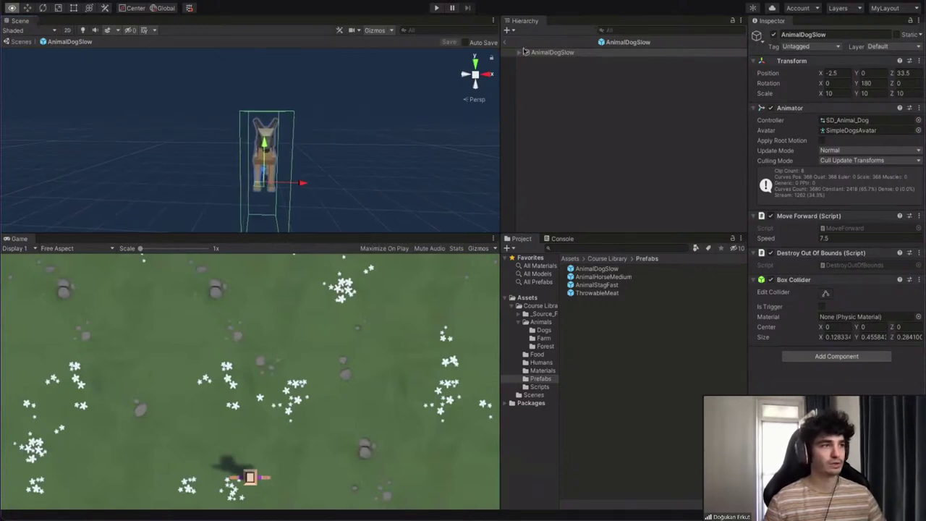
{"action": "scroll", "coordinate": [407, 141], "scroll_direction": "up", "scroll_amount": 1}
{"action": "key", "text": "w"}
{"action": "right_click_drag", "start_coordinate": [407, 141], "coordinate": [407, 141]}
{"action": "key", "text": "a"}
{"action": "scroll", "coordinate": [407, 141], "scroll_direction": "up", "scroll_amount": 1}
{"action": "scroll", "coordinate": [408, 141], "scroll_direction": "down", "scroll_amount": 5}
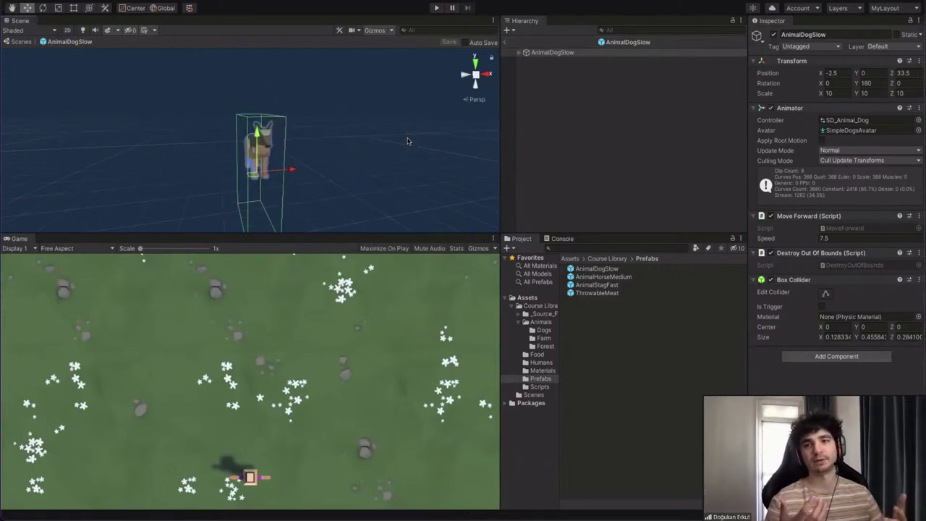
Try to resize AnimalDogSlow's Box Collider with its edit handles, undo the change and leave collider editing
{"action": "left_click", "coordinate": [825, 293]}
{"action": "right_click_drag", "start_coordinate": [300, 172], "coordinate": [279, 173]}
{"action": "mouse_move", "coordinate": [261, 172]}
{"action": "left_mouse_down"}
{"action": "mouse_move", "coordinate": [226, 174]}
{"action": "mouse_move", "coordinate": [260, 173]}
{"action": "mouse_move", "coordinate": [244, 173]}
{"action": "left_mouse_up"}
{"action": "key", "text": "ctrl+z"}
{"action": "right_click_drag", "start_coordinate": [259, 168], "coordinate": [385, 130]}
{"action": "key", "text": "d"}
{"action": "scroll", "coordinate": [253, 164], "scroll_direction": "down", "scroll_amount": 1}
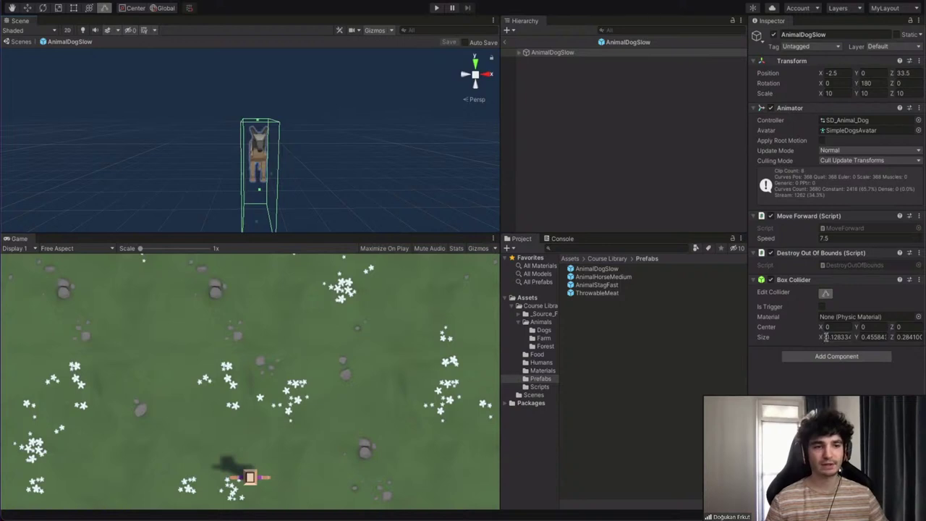
{"action": "left_click", "coordinate": [824, 293]}
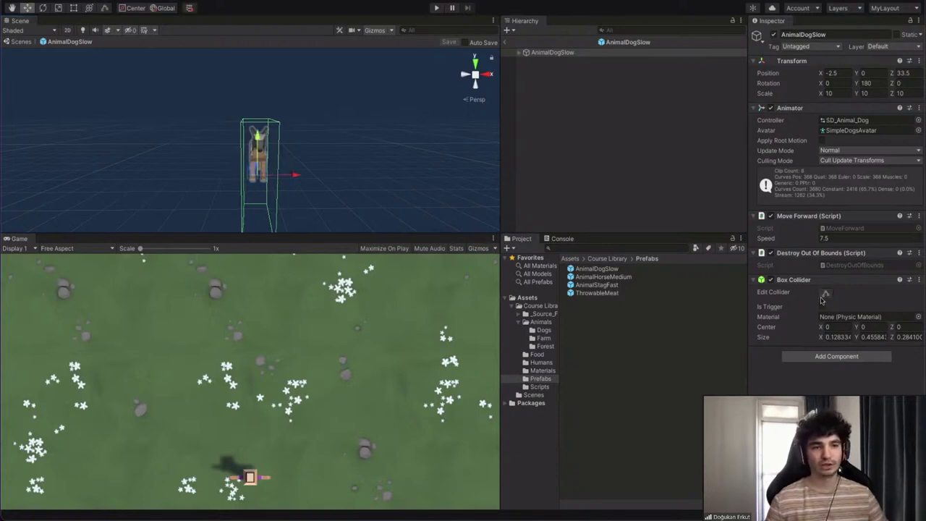
Re-enable Box Collider editing on AnimalDogSlow, try to move a side face of the box outward, and undo the change
{"action": "left_click", "coordinate": [825, 294]}
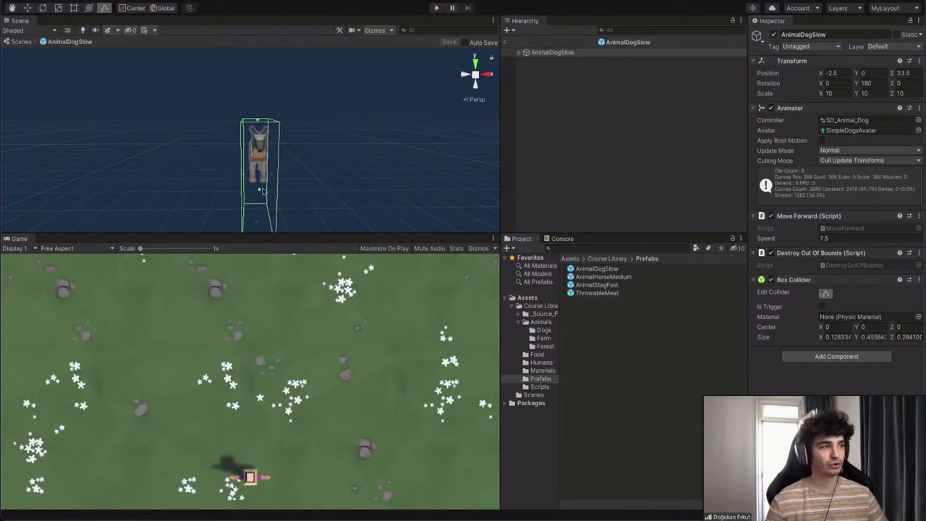
{"action": "left_click_drag", "start_coordinate": [271, 177], "coordinate": [394, 174]}
{"action": "key", "text": "ctrl+z"}
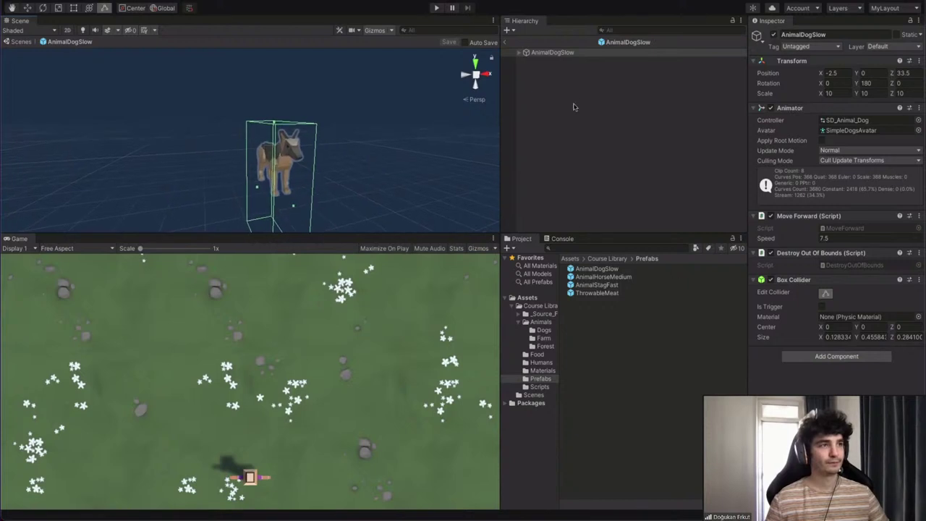
{"action": "right_click_drag", "start_coordinate": [400, 120], "coordinate": [415, 112]}
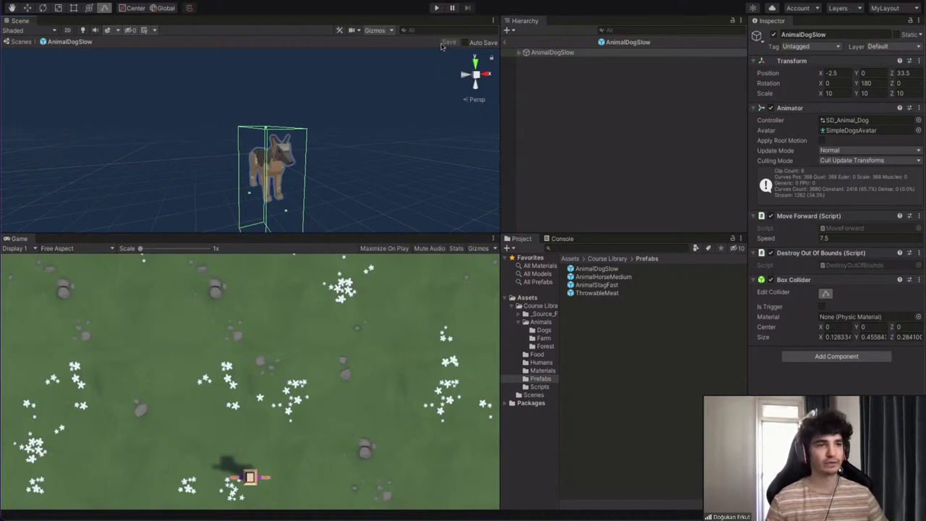
Try a speed of 7 in the Move Forward script of the AnimalDogSlow prefab
{"action": "left_click", "coordinate": [820, 240]}
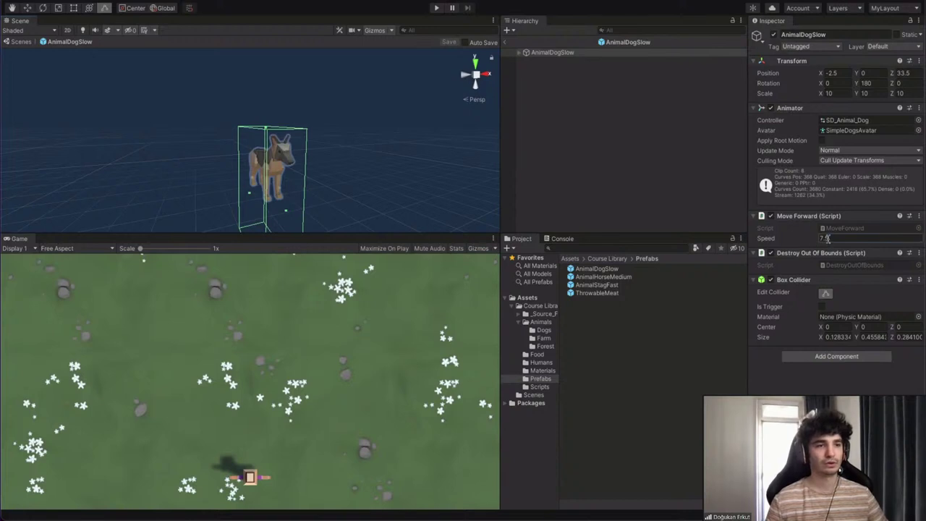
{"action": "type", "text": "7"}
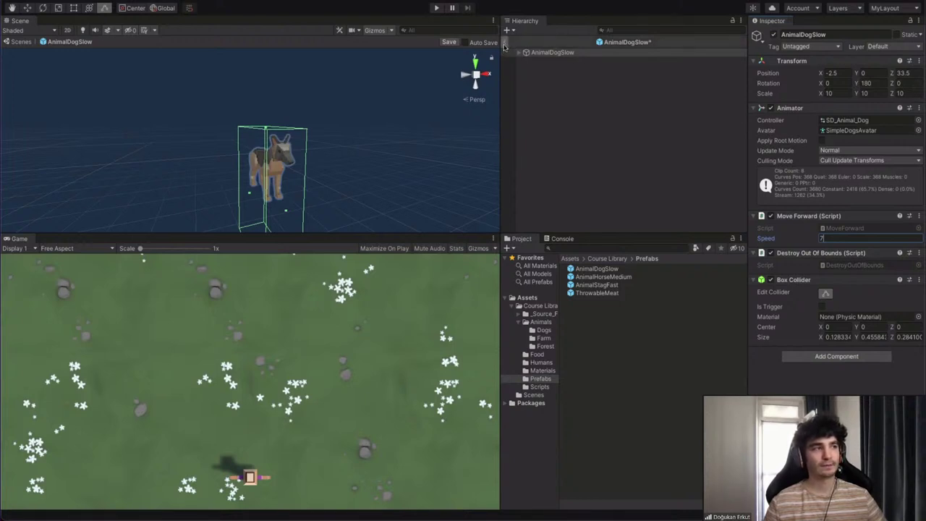
{"action": "middle_click_drag", "start_coordinate": [380, 113], "coordinate": [392, 109]}
{"action": "scroll", "coordinate": [393, 111], "scroll_direction": "down", "scroll_amount": 5}
{"action": "mouse_move", "coordinate": [393, 112]}
{"action": "right_mouse_down"}
{"action": "mouse_move", "coordinate": [372, 109]}
{"action": "mouse_move", "coordinate": [405, 123]}
{"action": "right_mouse_up"}
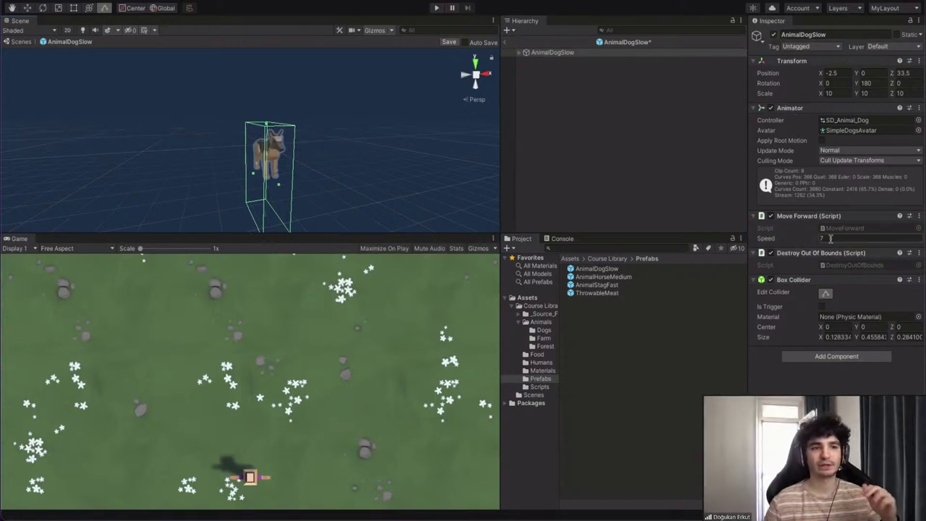
Leave AnimalDogSlow prefab editing without saving its changes and select SpawnManager in the Prototype 2 scene
{"action": "left_click", "coordinate": [506, 45]}
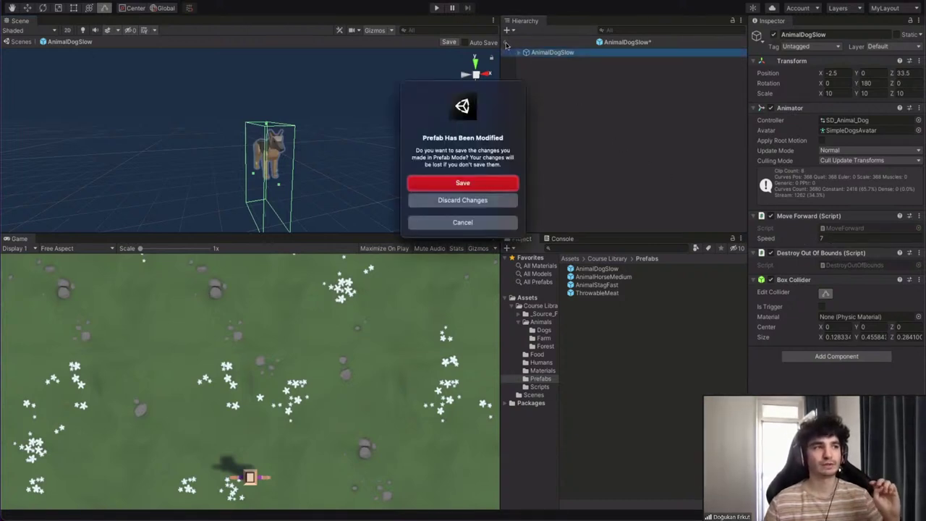
{"action": "left_click", "coordinate": [472, 203]}
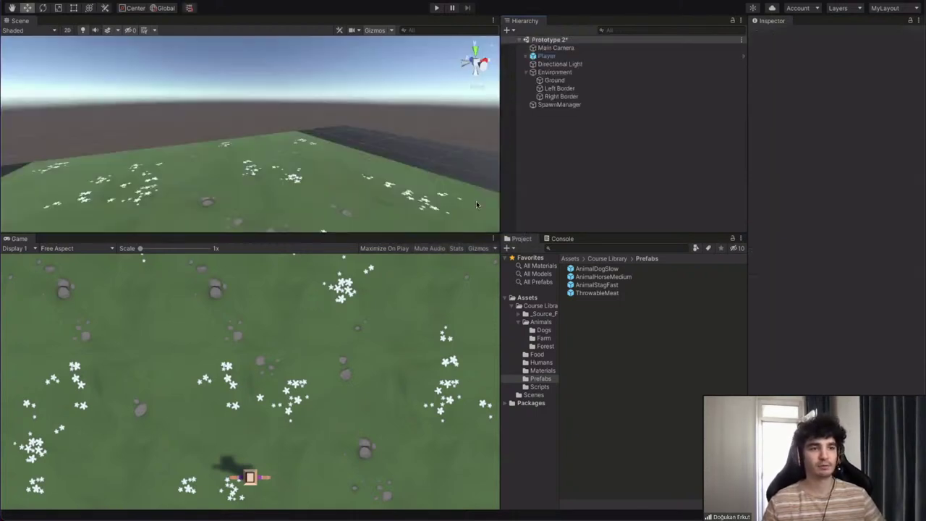
{"action": "right_click_drag", "start_coordinate": [328, 121], "coordinate": [301, 139]}
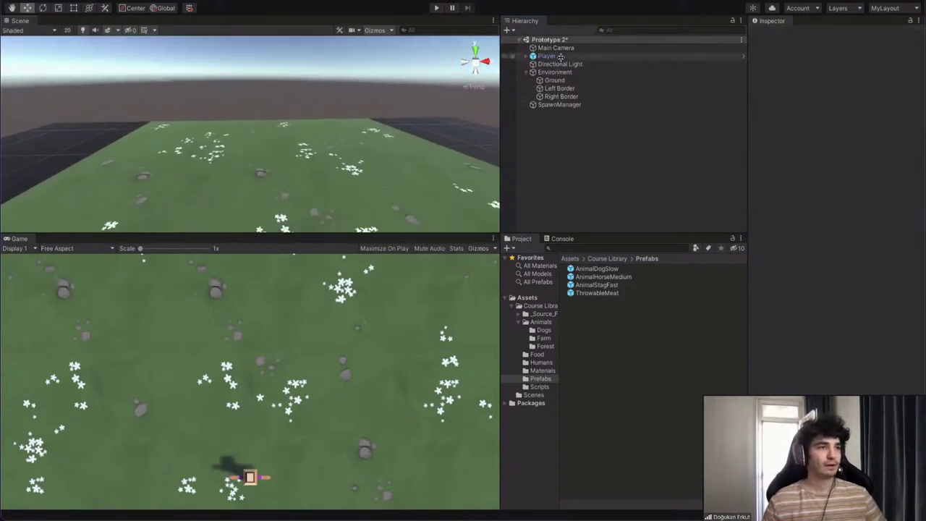
{"action": "left_click", "coordinate": [559, 105]}
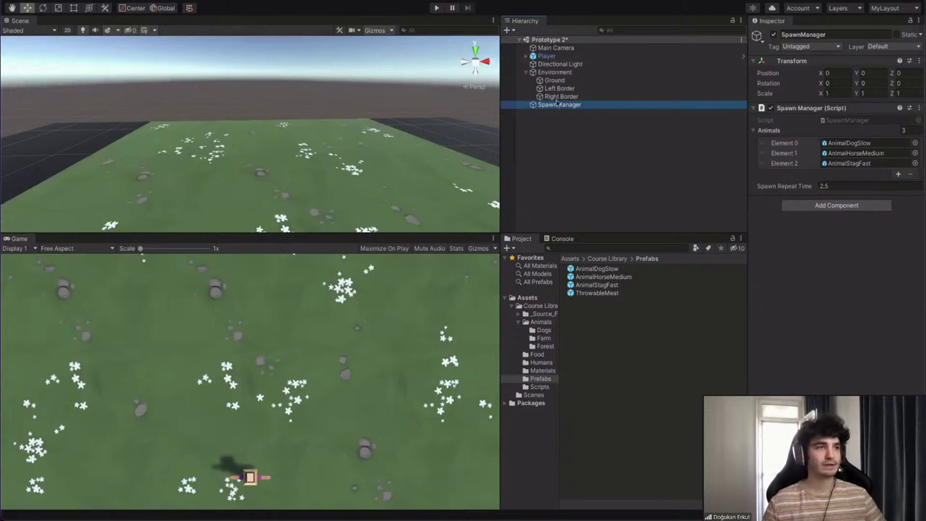
Open the ThrowableMeat prefab and examine its tall box collider, scripts and Rigidbody settings
{"action": "left_click", "coordinate": [596, 293]}
{"action": "double_click", "coordinate": [597, 293]}
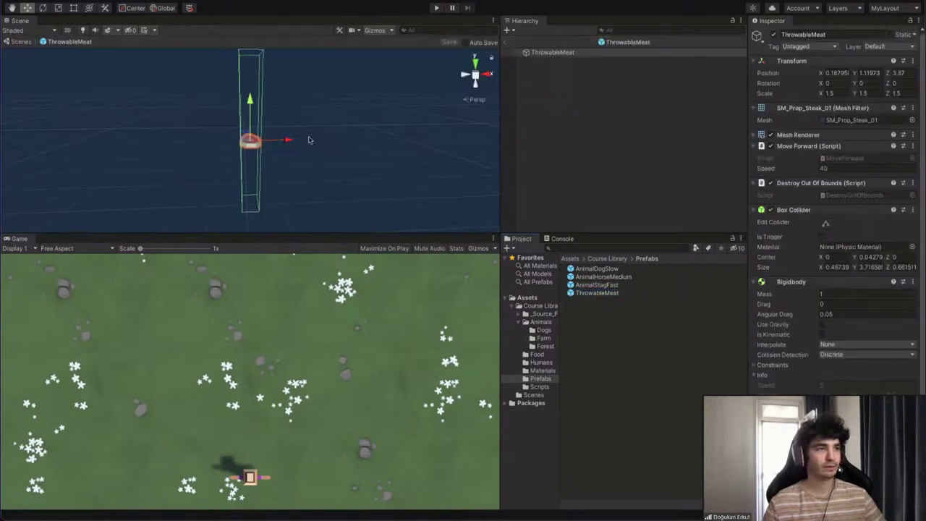
{"action": "left_click_drag", "start_coordinate": [329, 154], "coordinate": [761, 268], "text": "alt"}
{"action": "scroll", "coordinate": [762, 267], "scroll_direction": "down", "scroll_amount": 1}
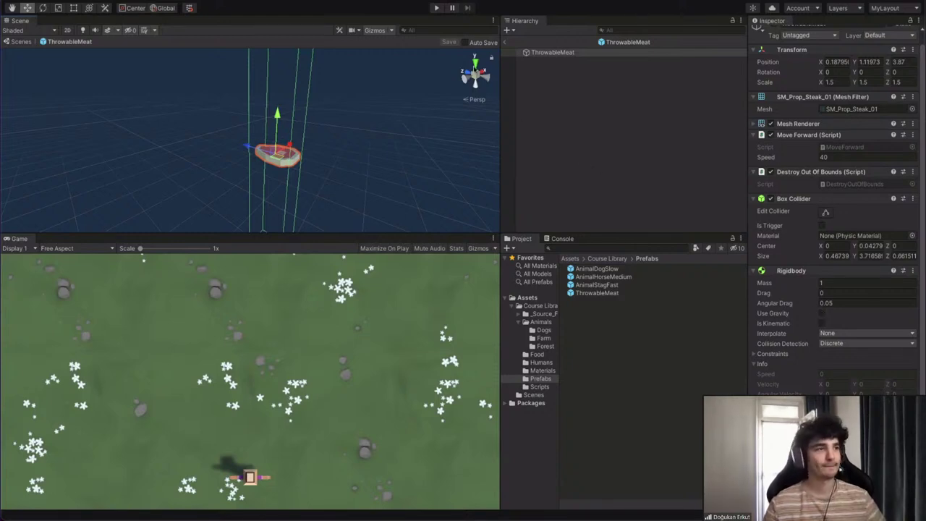
Return to the scene and inspect the Box Collider settings of the AnimalDogSlow prefab
{"action": "left_click", "coordinate": [504, 43]}
{"action": "left_click", "coordinate": [588, 270]}
{"action": "scroll", "coordinate": [839, 250], "scroll_direction": "down", "scroll_amount": 3}
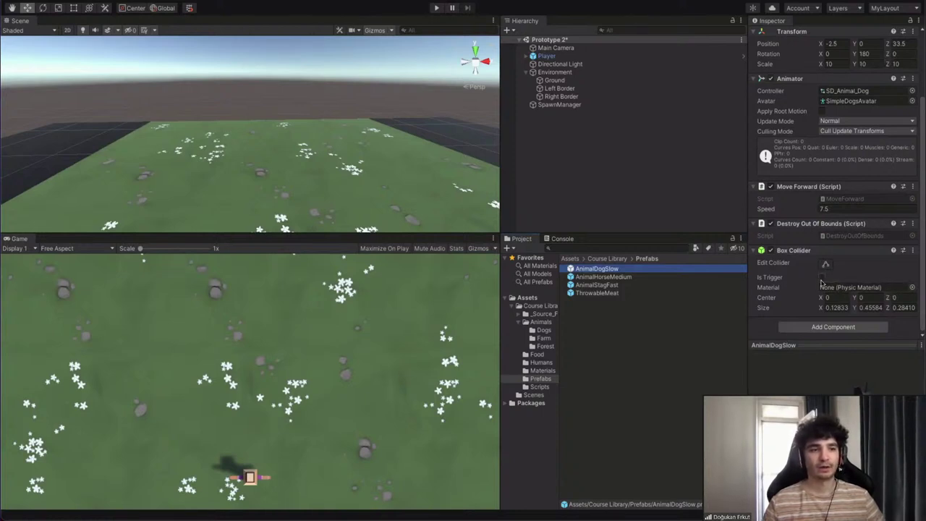
Play the game, moving the player sideways and throwing meat at the spawned animals
{"action": "left_click", "coordinate": [438, 9]}
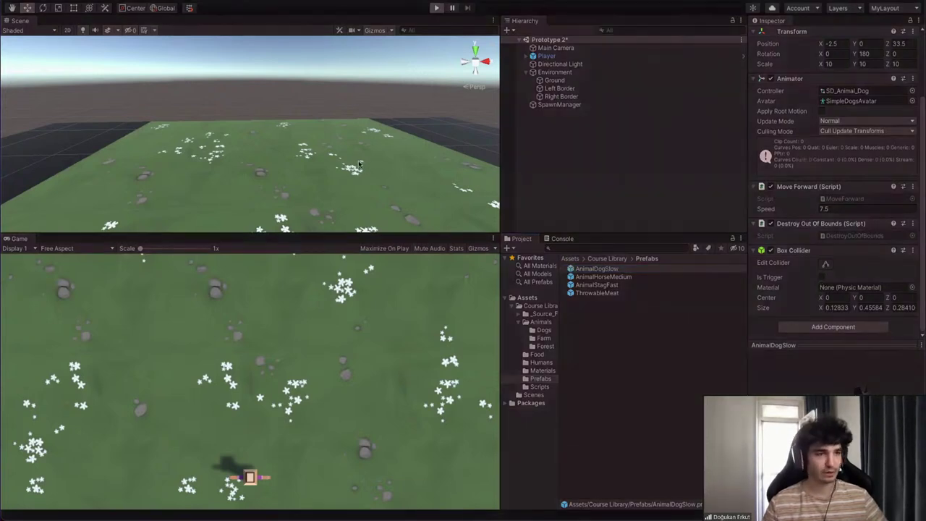
{"action": "key", "text": "a"}
{"action": "key", "text": "Left"}
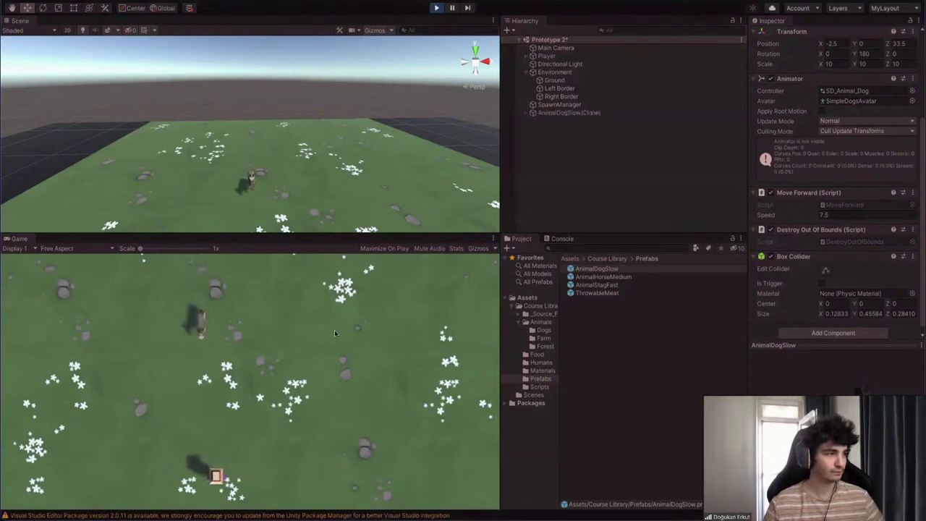
{"action": "key", "text": "space"}
{"action": "key", "text": "Right"}
{"action": "key", "text": "Left"}
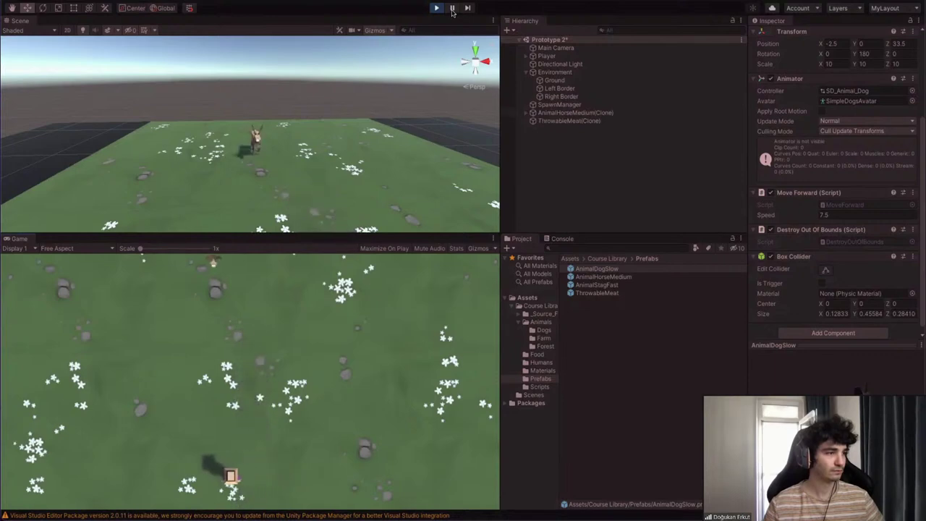
{"action": "key", "text": "space"}
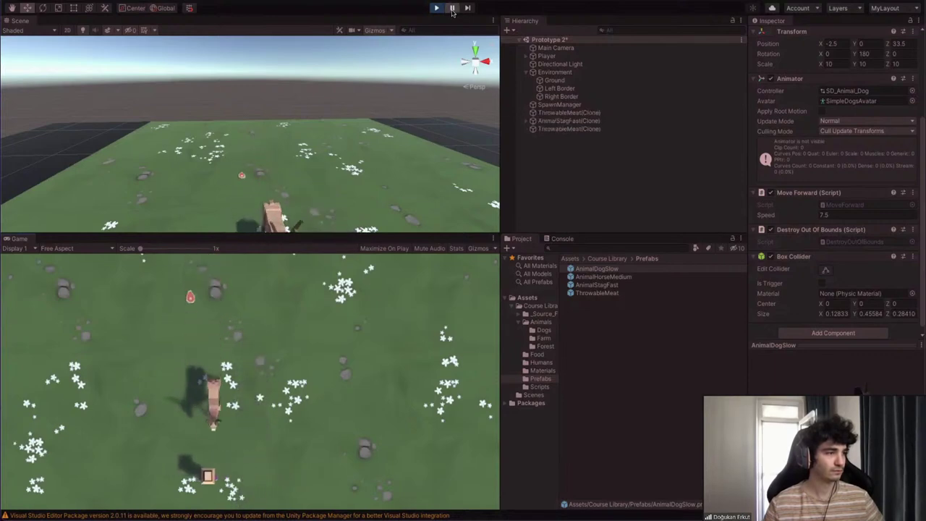
Pause the game, focus the scene view on the last ThrowableMeat clone and advance a few frames
{"action": "left_click", "coordinate": [452, 8]}
{"action": "double_click", "coordinate": [568, 129]}
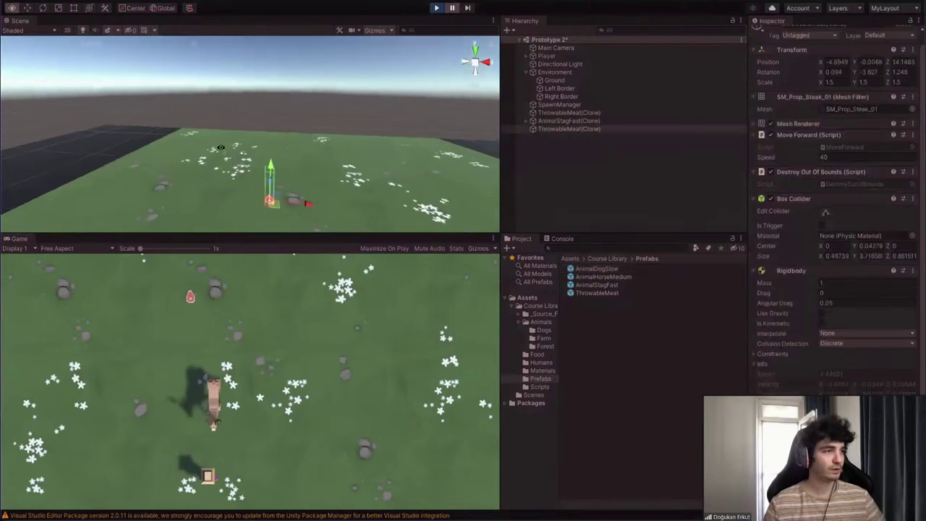
{"action": "left_click", "coordinate": [468, 8]}
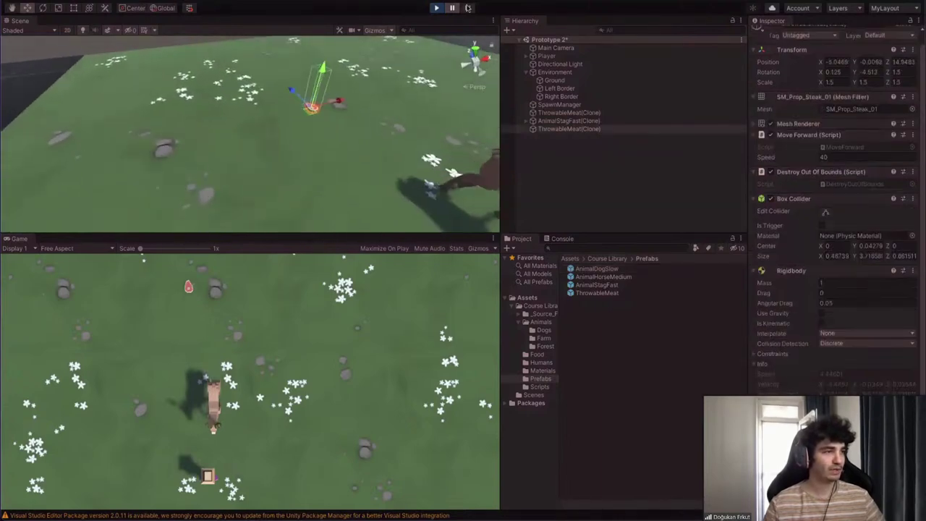
{"action": "left_click", "coordinate": [468, 8]}
{"action": "left_click", "coordinate": [468, 8]}
Examine the thrown meat's motion and collider from several angles in the paused scene, and stop the game
{"action": "mouse_move", "coordinate": [397, 110]}
{"action": "right_mouse_down"}
{"action": "mouse_move", "coordinate": [391, 71]}
{"action": "mouse_move", "coordinate": [382, 129]}
{"action": "mouse_move", "coordinate": [409, 173]}
{"action": "mouse_move", "coordinate": [432, 173]}
{"action": "mouse_move", "coordinate": [443, 138]}
{"action": "mouse_move", "coordinate": [508, 174]}
{"action": "right_mouse_up"}
{"action": "key", "text": "w"}
{"action": "left_click", "coordinate": [448, 203]}
{"action": "right_click_drag", "start_coordinate": [434, 160], "coordinate": [561, 127]}
{"action": "left_click_drag", "start_coordinate": [562, 128], "coordinate": [267, 166], "text": "alt"}
{"action": "mouse_move", "coordinate": [267, 167]}
{"action": "right_mouse_down"}
{"action": "mouse_move", "coordinate": [210, 149]}
{"action": "mouse_move", "coordinate": [225, 109]}
{"action": "right_mouse_up"}
{"action": "left_click", "coordinate": [170, 134]}
{"action": "left_click_drag", "start_coordinate": [225, 107], "coordinate": [300, 150], "text": "alt"}
{"action": "right_click_drag", "start_coordinate": [300, 150], "coordinate": [436, 13]}
{"action": "left_click", "coordinate": [272, 210]}
Enable Is Trigger on the Box Collider of the AnimalDogSlow prefab
{"action": "right_click_drag", "start_coordinate": [587, 243], "coordinate": [659, 281]}
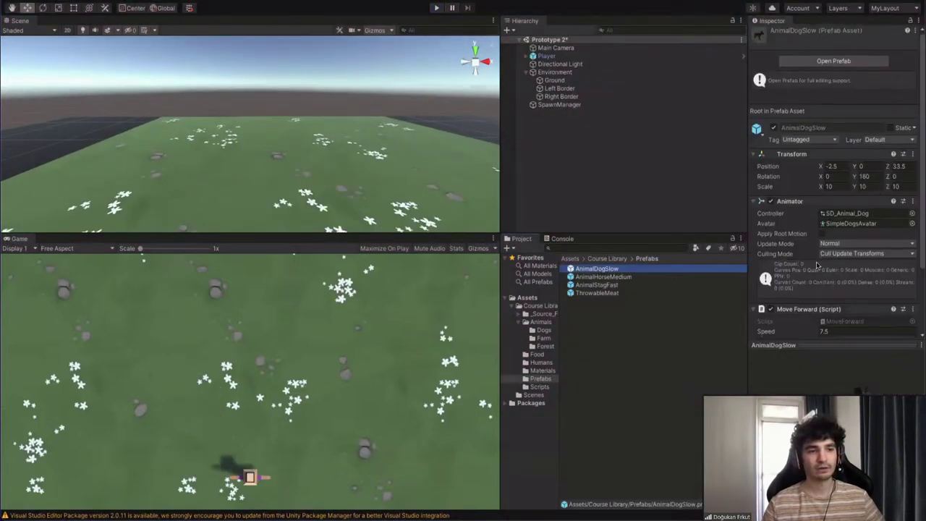
{"action": "scroll", "coordinate": [817, 265], "scroll_direction": "down", "scroll_amount": 4}
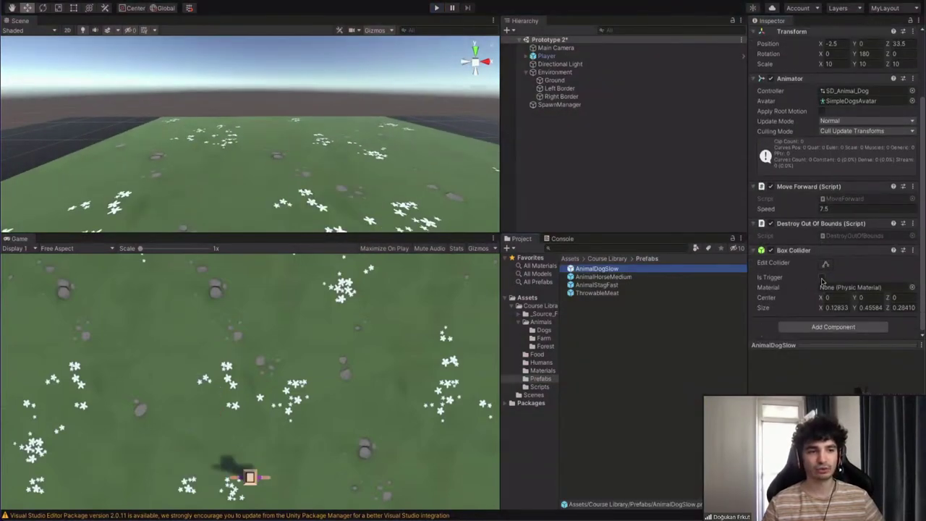
{"action": "scroll", "coordinate": [816, 267], "scroll_direction": "up", "scroll_amount": 2}
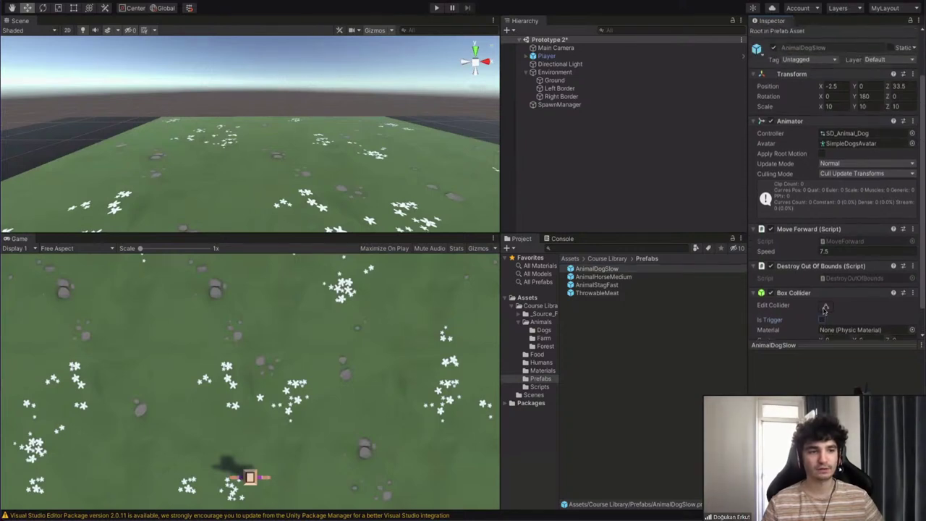
{"action": "scroll", "coordinate": [825, 311], "scroll_direction": "down", "scroll_amount": 2}
{"action": "left_click", "coordinate": [822, 277]}
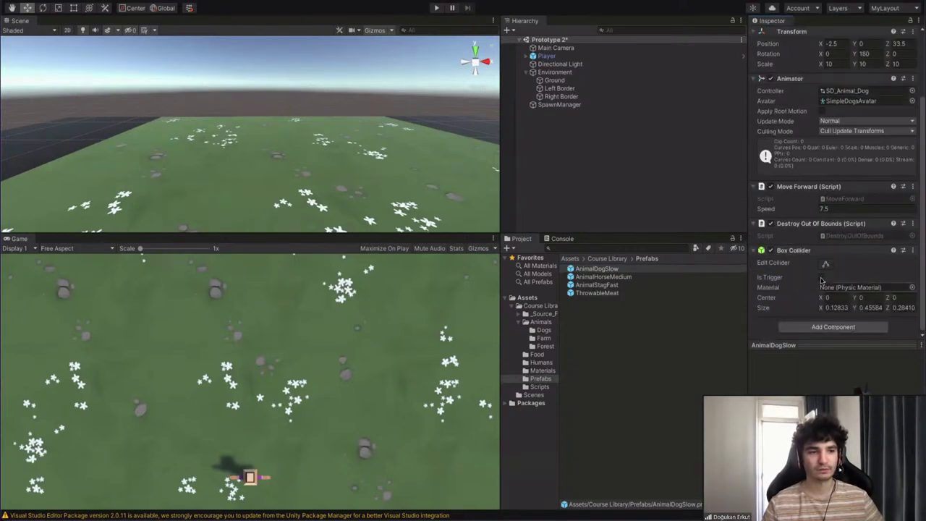
Enable Is Trigger on the Box Colliders of the AnimalHorseMedium and AnimalStagFast prefabs
{"action": "left_click", "coordinate": [600, 277]}
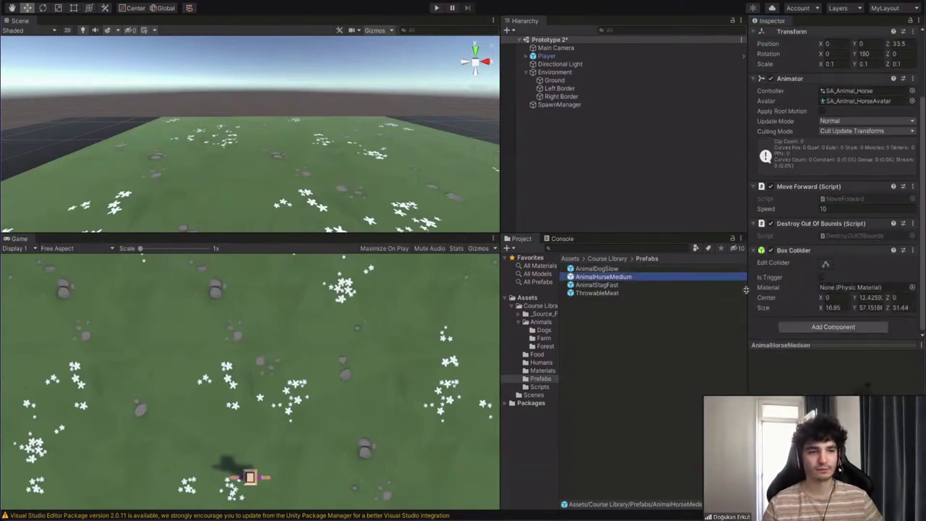
{"action": "left_click", "coordinate": [822, 277]}
{"action": "left_click", "coordinate": [598, 285]}
{"action": "left_click", "coordinate": [822, 277]}
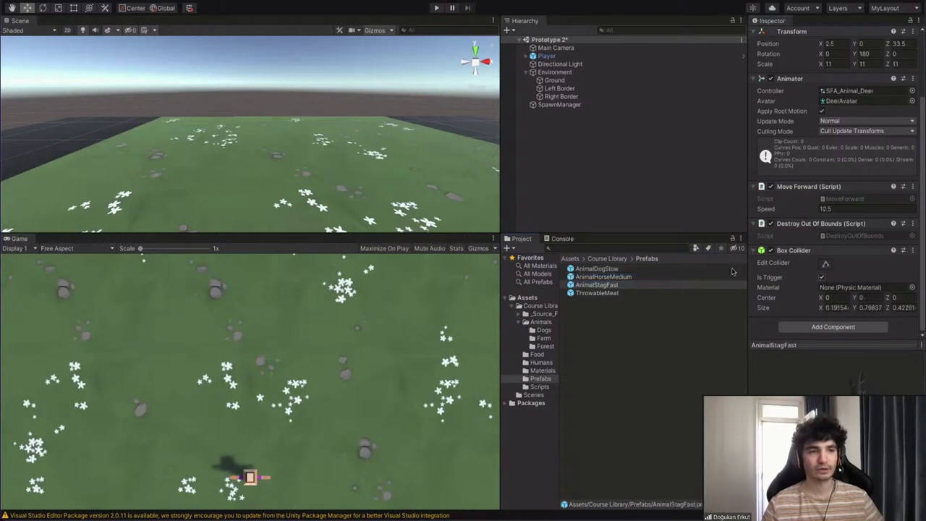
Playtest the trigger colliders by moving the player and throwing meat at the animals, and stop the game
{"action": "scroll", "coordinate": [387, 97], "scroll_direction": "down", "scroll_amount": 3}
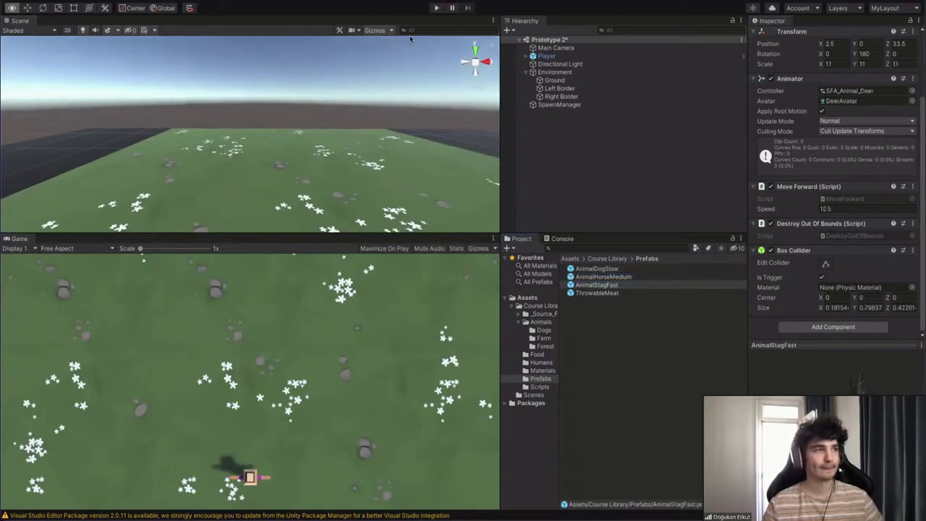
{"action": "left_click", "coordinate": [436, 8]}
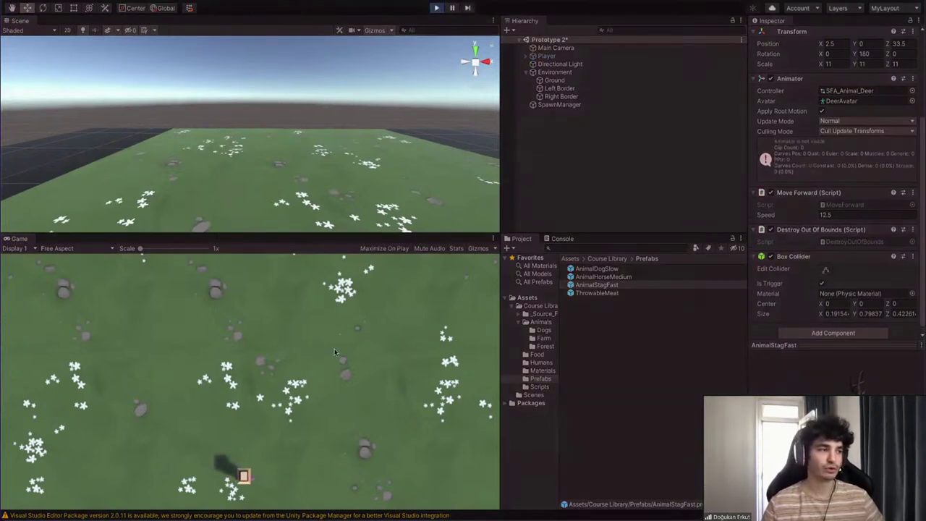
{"action": "key", "text": "Left"}
{"action": "key", "text": "Right"}
{"action": "key", "text": "space"}
{"action": "key", "text": "Left"}
{"action": "key", "text": "Left"}
{"action": "key", "text": "space"}
{"action": "key", "text": "Right"}
{"action": "key", "text": "Right"}
{"action": "key", "text": "Left"}
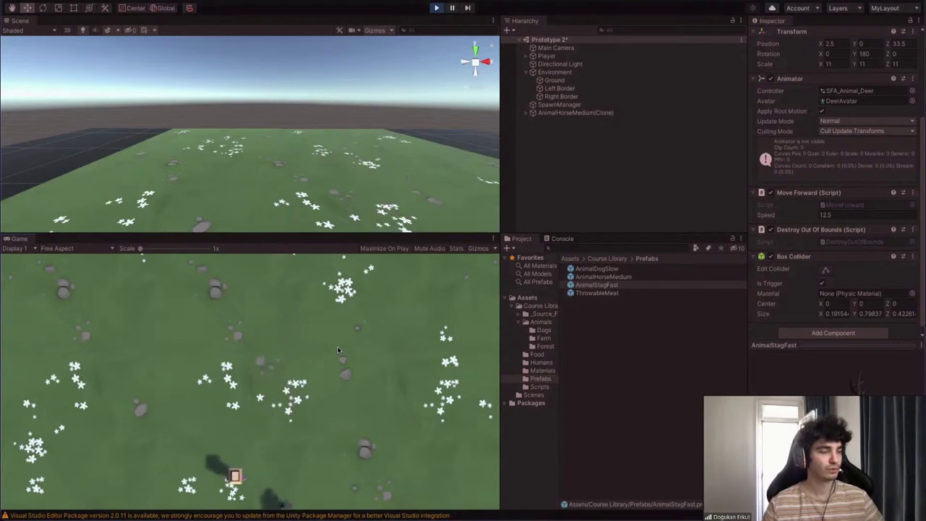
{"action": "key", "text": "Right"}
{"action": "left_click", "coordinate": [437, 8]}
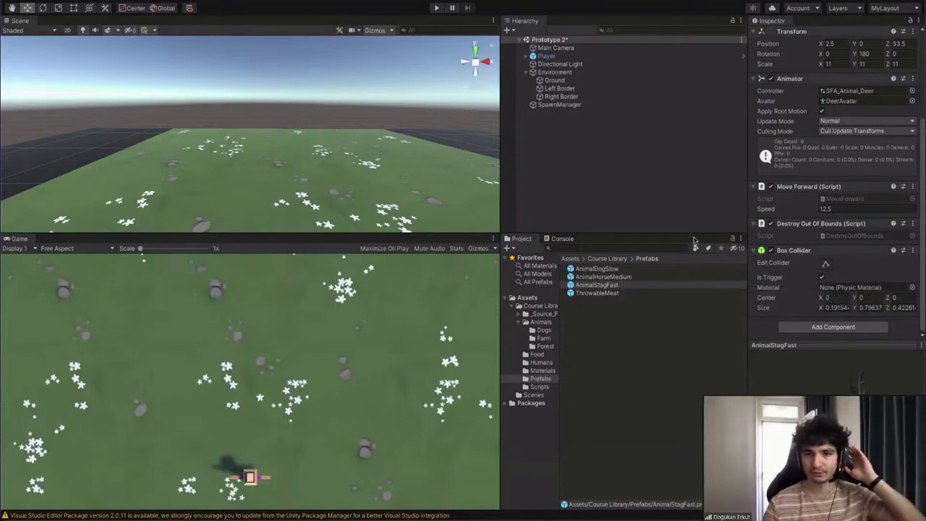
Switch to the web browser and open the MonoBehaviour page of Unity's Scripting API documentation
{"action": "mouse_move", "coordinate": [507, 515]}
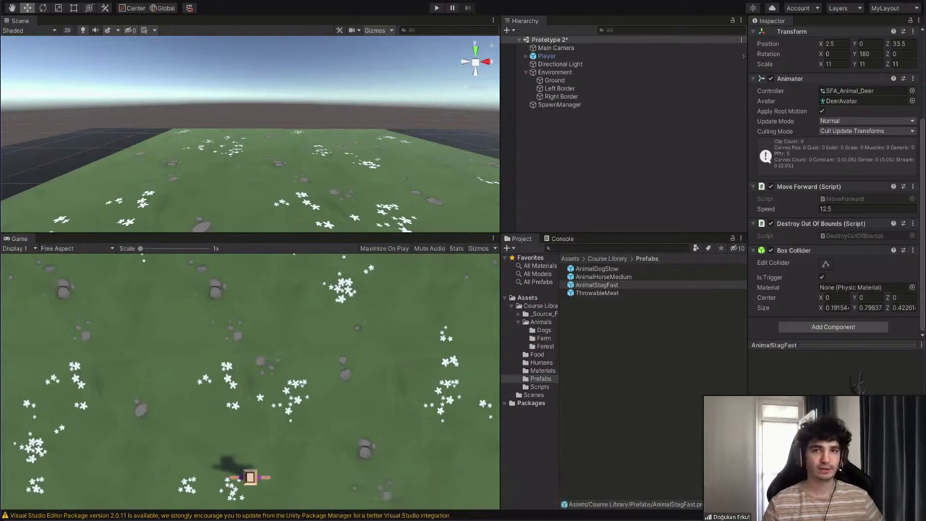
{"action": "left_click_drag", "start_coordinate": [463, 1], "coordinate": [455, 66]}
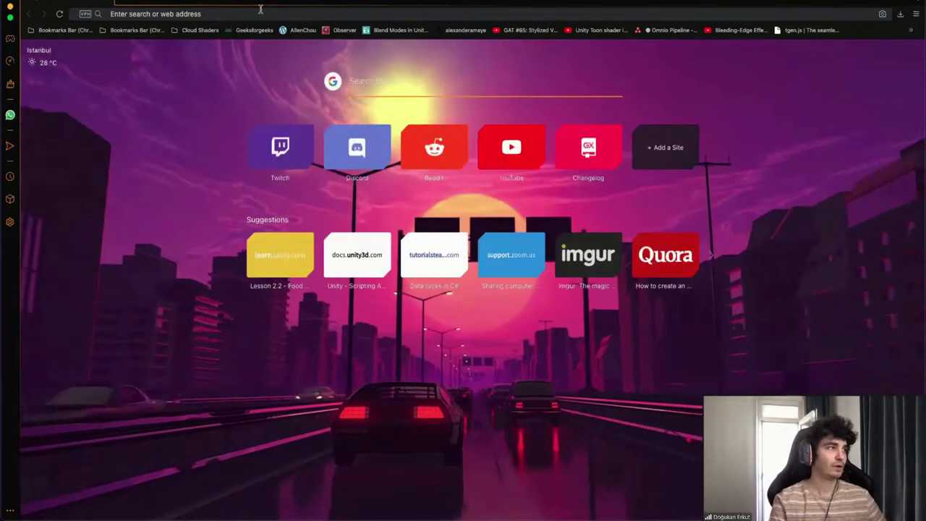
{"action": "type", "text": "monobeh"}
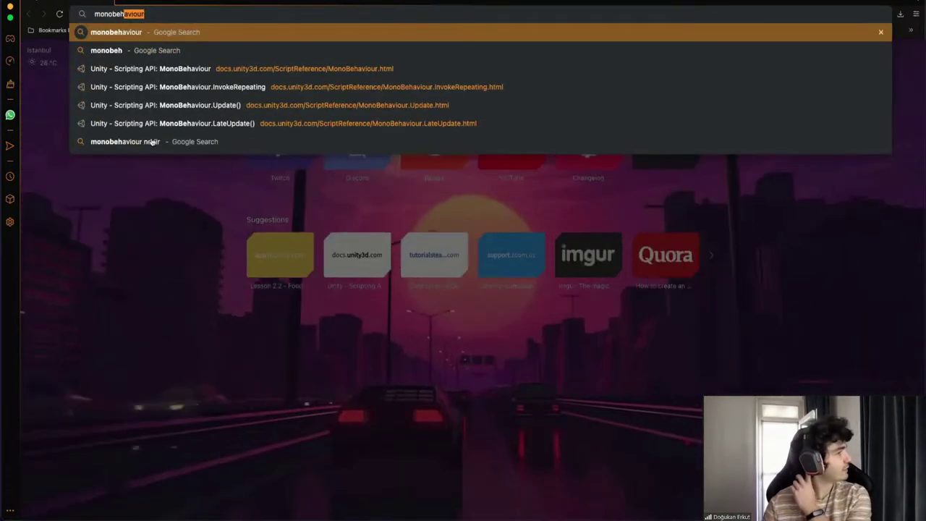
{"action": "type", "text": "aviour"}
{"action": "key", "text": "Return"}
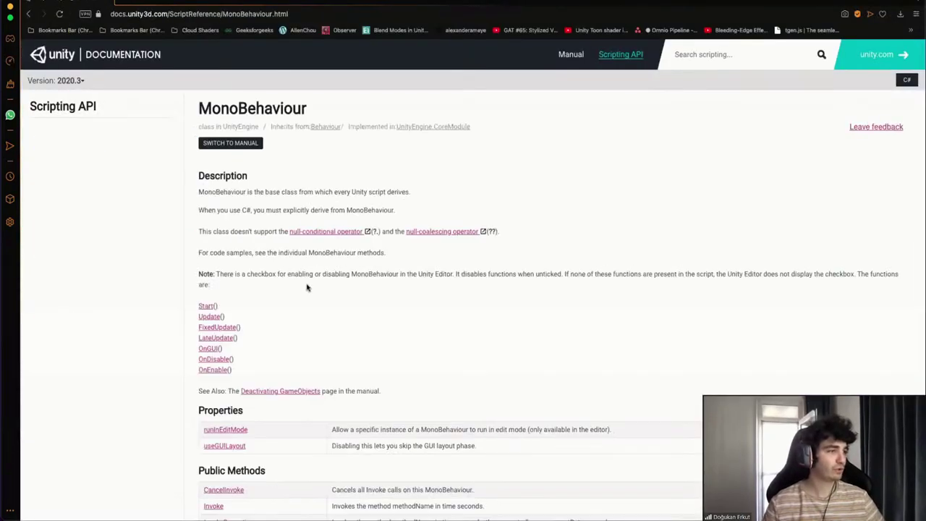
Examine the function and message lists on the MonoBehaviour page, including the OnCollision messages
{"action": "scroll", "coordinate": [308, 288], "scroll_direction": "down", "scroll_amount": 2}
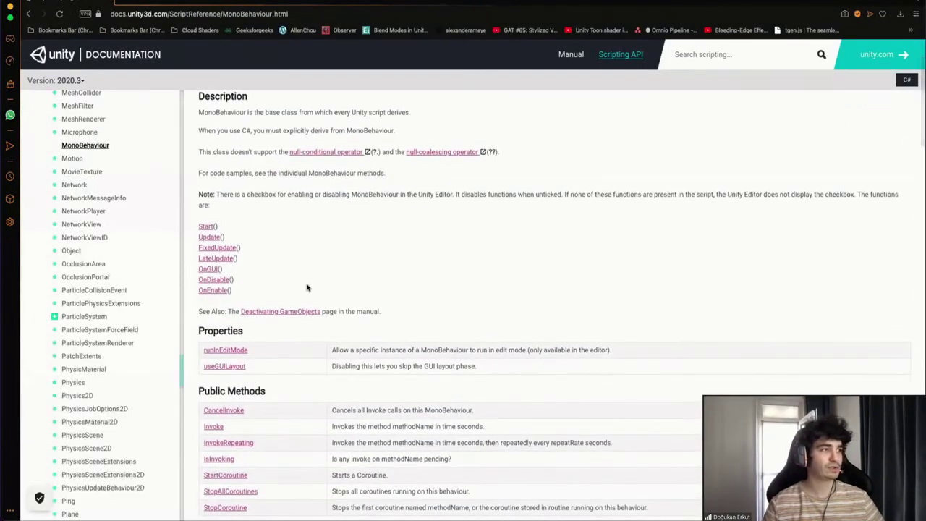
{"action": "scroll", "coordinate": [306, 287], "scroll_direction": "down", "scroll_amount": 4}
{"action": "scroll", "coordinate": [225, 187], "scroll_direction": "up", "scroll_amount": 1}
{"action": "scroll", "coordinate": [225, 187], "scroll_direction": "up", "scroll_amount": 3}
{"action": "left_click_drag", "start_coordinate": [198, 177], "coordinate": [239, 192]}
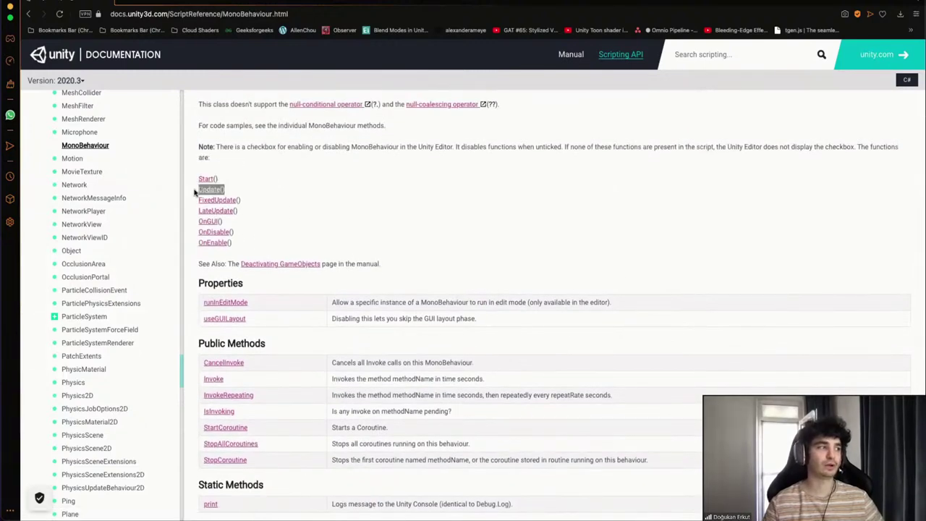
{"action": "scroll", "coordinate": [293, 208], "scroll_direction": "down", "scroll_amount": 5}
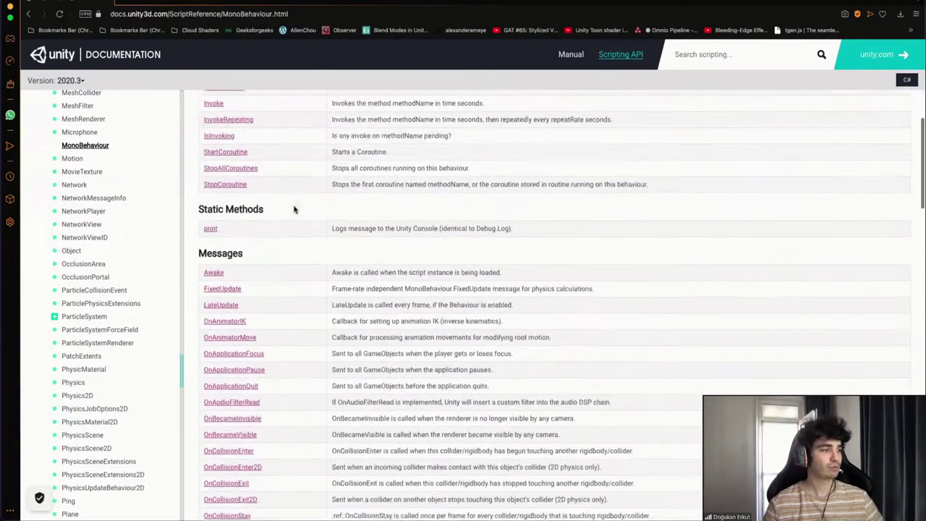
{"action": "scroll", "coordinate": [294, 208], "scroll_direction": "down", "scroll_amount": 3}
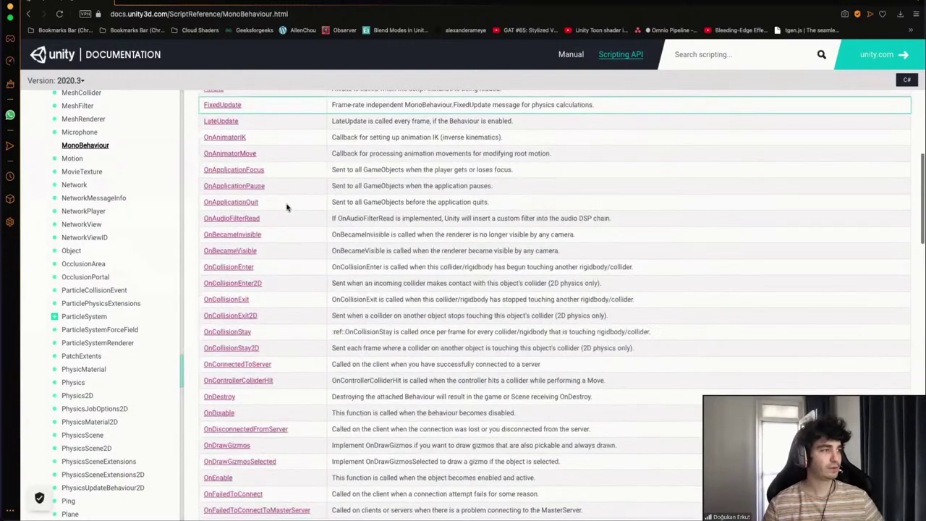
{"action": "scroll", "coordinate": [293, 318], "scroll_direction": "down", "scroll_amount": 2}
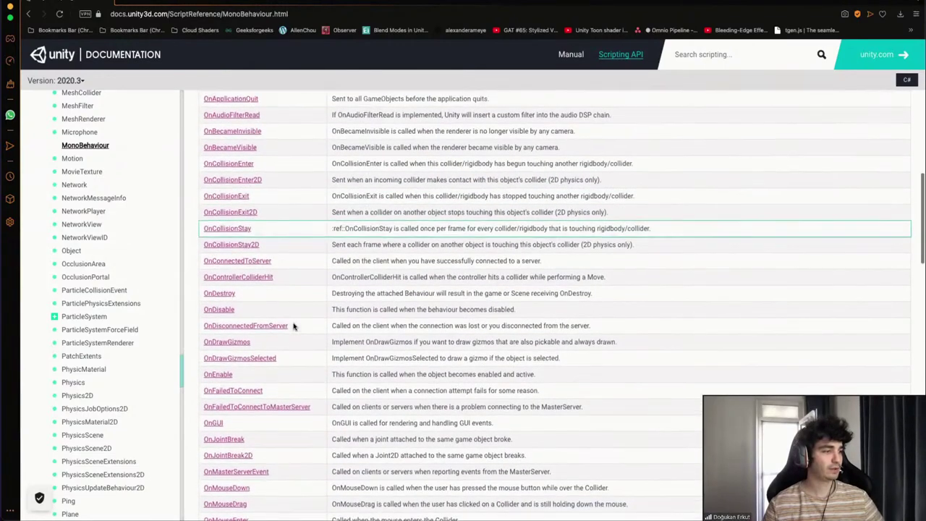
{"action": "scroll", "coordinate": [294, 328], "scroll_direction": "down", "scroll_amount": 1}
{"action": "scroll", "coordinate": [294, 328], "scroll_direction": "up", "scroll_amount": 1}
{"action": "scroll", "coordinate": [293, 326], "scroll_direction": "up", "scroll_amount": 3}
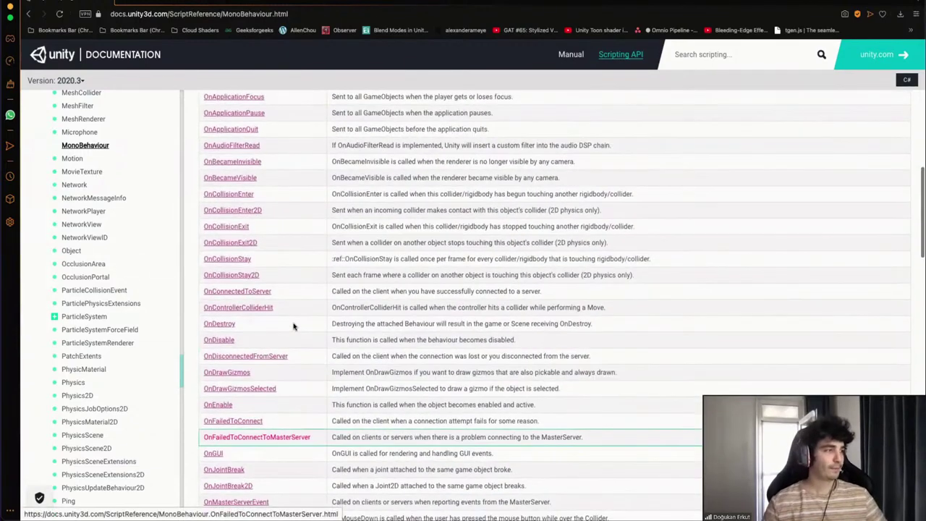
Search the MonoBehaviour page for "Ontr" to find the trigger messages
{"action": "scroll", "coordinate": [192, 257], "scroll_direction": "up", "scroll_amount": 1}
{"action": "scroll", "coordinate": [256, 256], "scroll_direction": "down", "scroll_amount": 1}
{"action": "key", "text": "ctrl+f"}
{"action": "type", "text": "Ontr"}
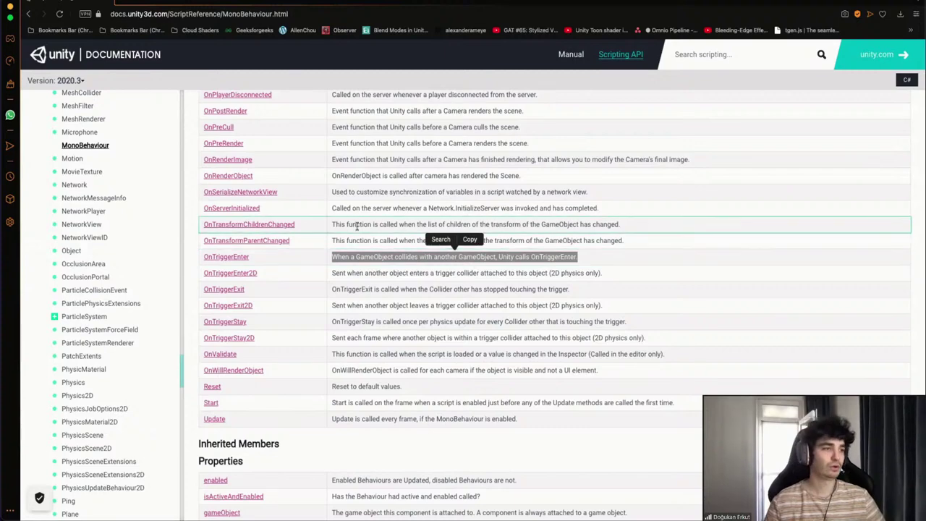
Switch to the Unity editor and open the project's Scripts folder with no asset selected
{"action": "mouse_move", "coordinate": [568, 514]}
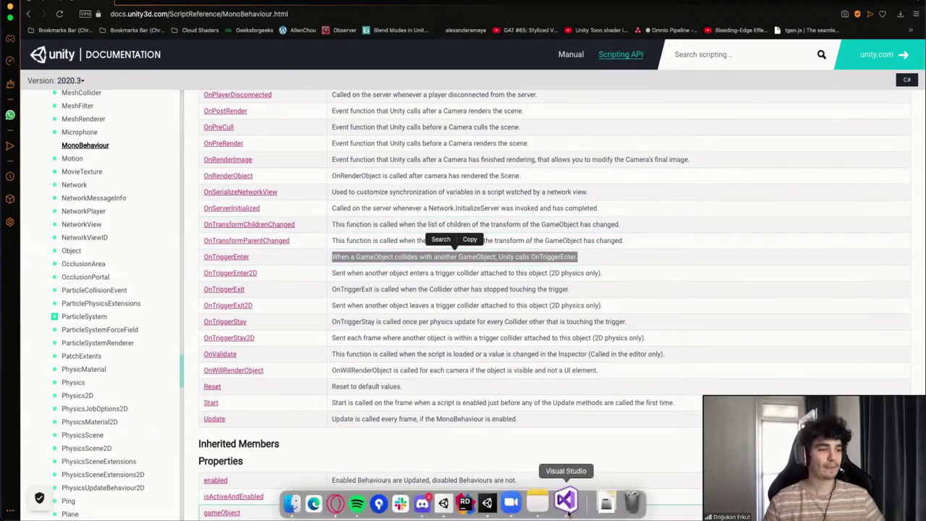
{"action": "left_click", "coordinate": [487, 501]}
{"action": "mouse_move", "coordinate": [798, 281]}
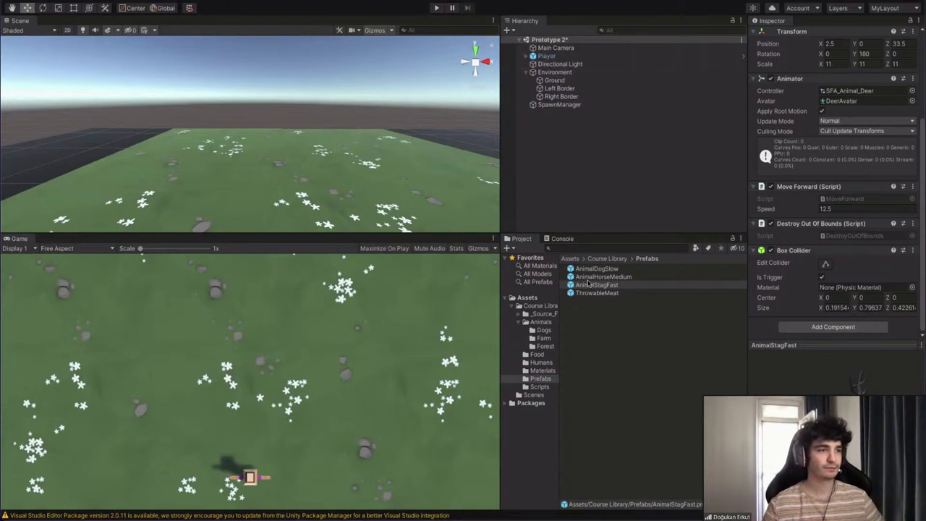
{"action": "left_click", "coordinate": [542, 388]}
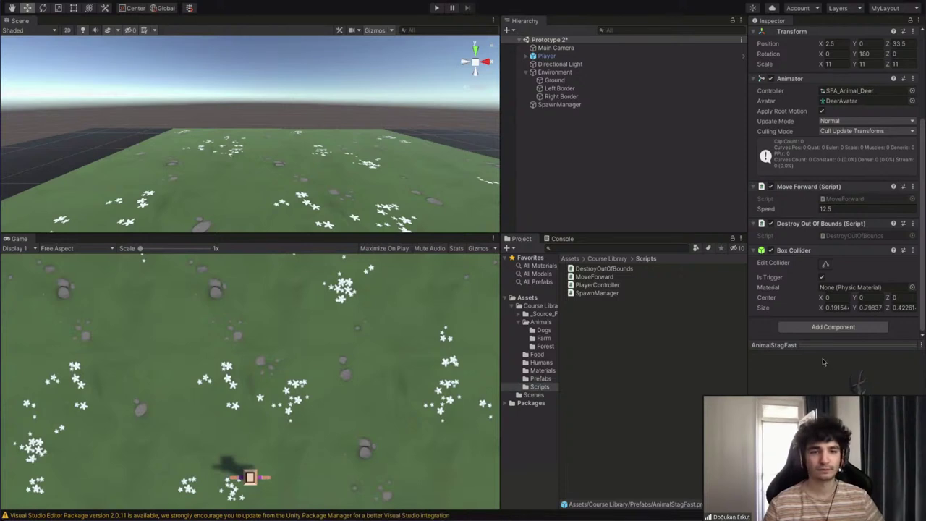
{"action": "left_click", "coordinate": [598, 312]}
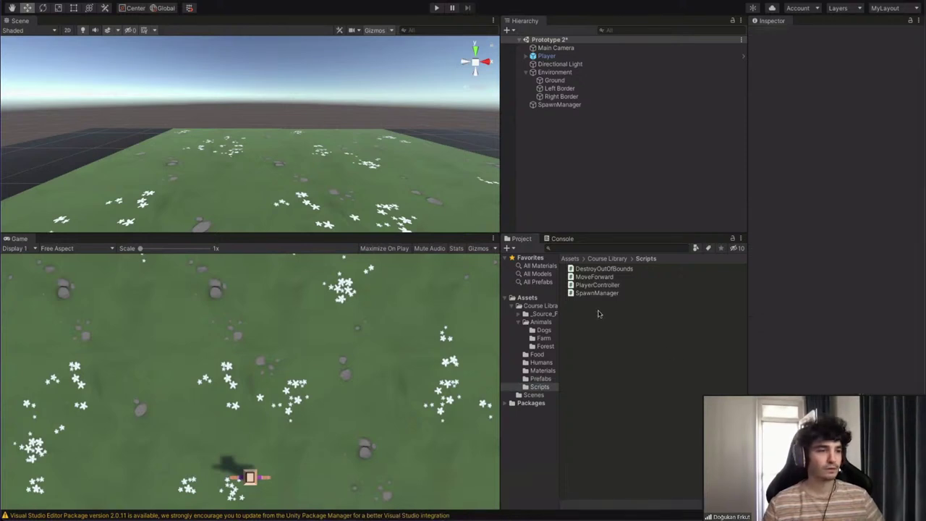
{"action": "left_click", "coordinate": [562, 239]}
{"action": "left_click", "coordinate": [521, 239]}
{"action": "left_click", "coordinate": [558, 238]}
{"action": "left_click", "coordinate": [523, 238]}
Create a C# script named DetectTriggers in the Scripts folder
{"action": "right_click", "coordinate": [580, 319]}
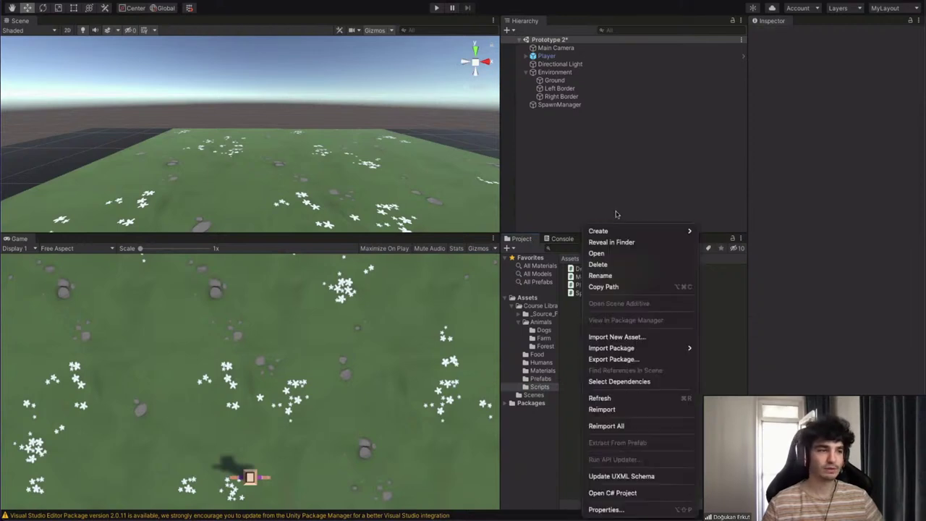
{"action": "mouse_move", "coordinate": [620, 231]}
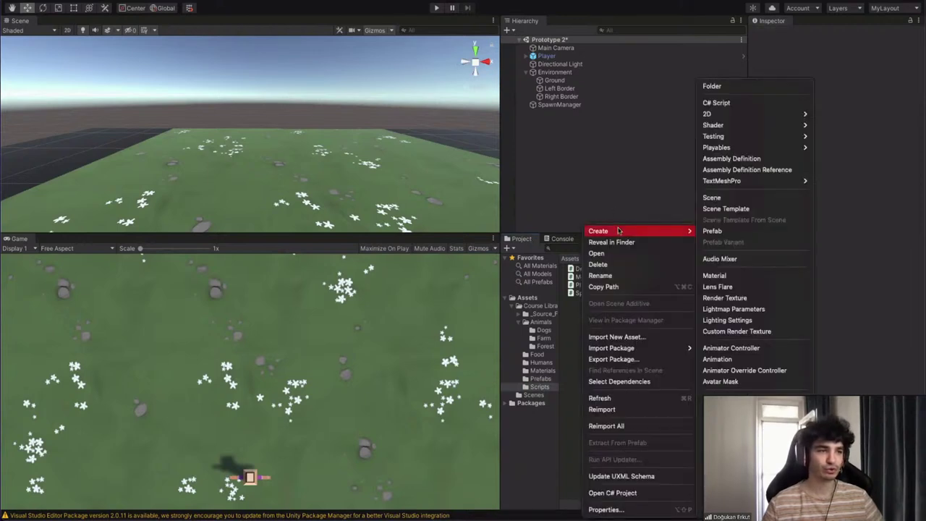
{"action": "left_click", "coordinate": [738, 103]}
{"action": "type", "text": "DetectTriggers"}
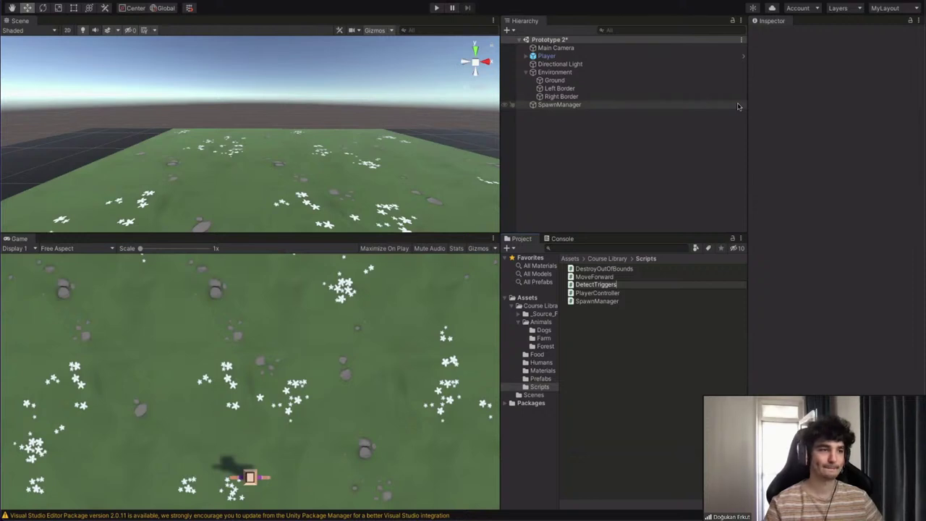
{"action": "key", "text": "Return"}
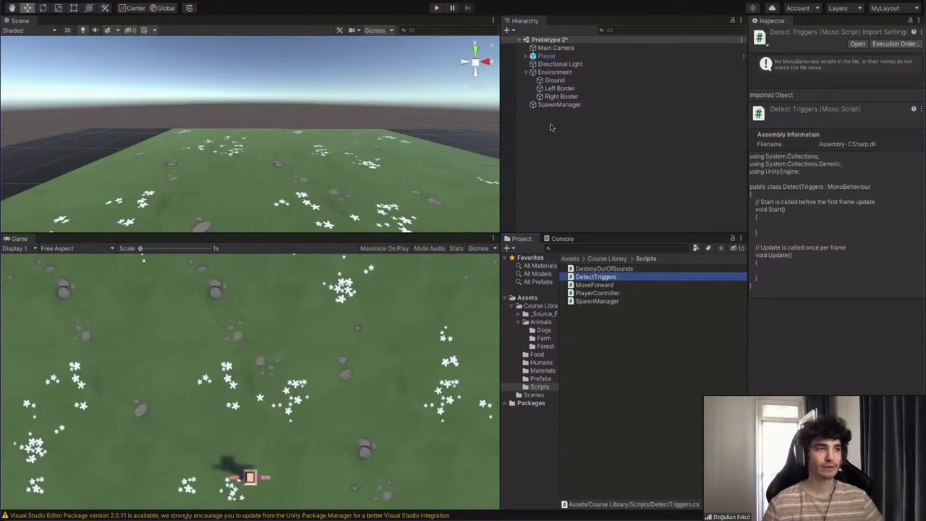
Open the DetectTriggers script in the code editor
{"action": "right_click_drag", "start_coordinate": [346, 145], "coordinate": [311, 165]}
{"action": "left_click_drag", "start_coordinate": [311, 166], "coordinate": [347, 157], "text": "alt"}
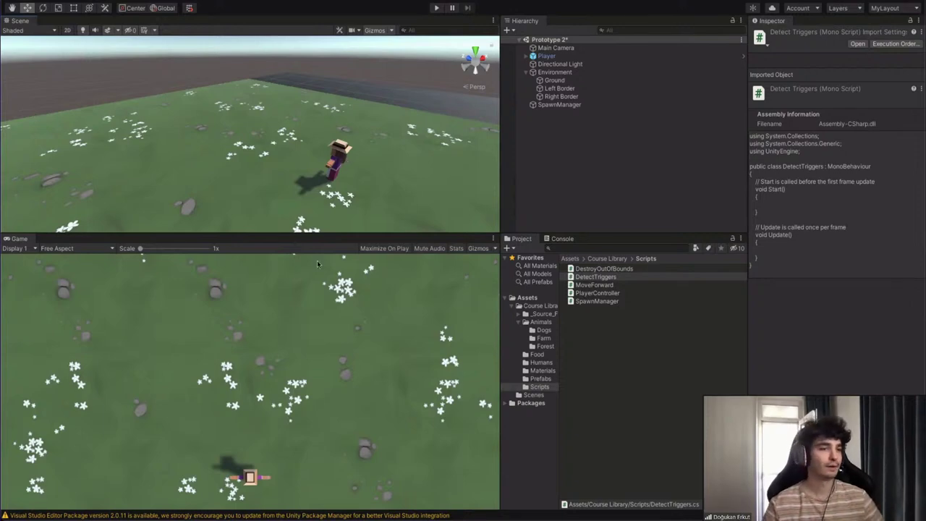
{"action": "double_click", "coordinate": [593, 279]}
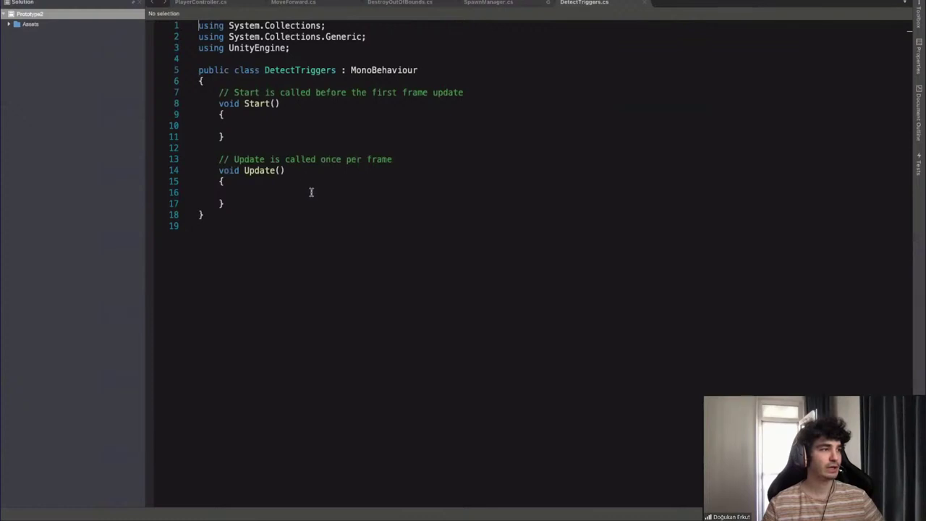
{"action": "left_click", "coordinate": [312, 192]}
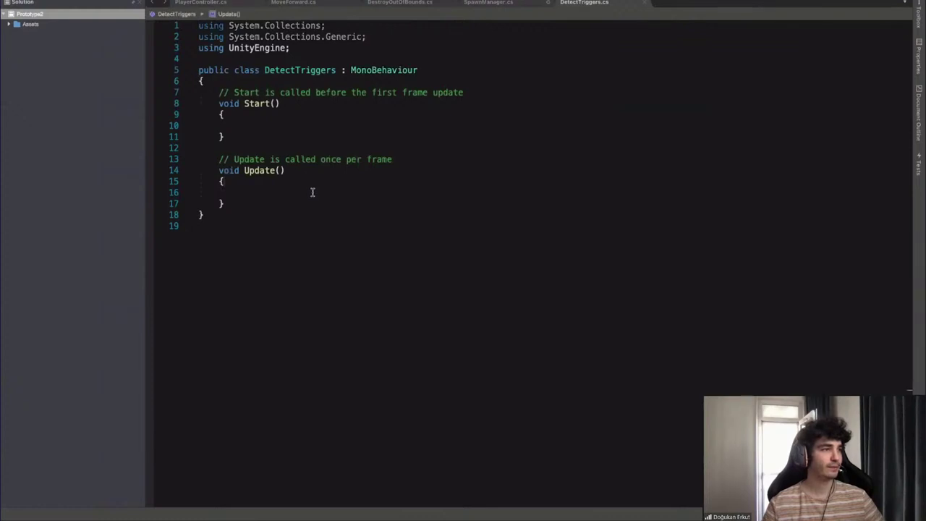
{"action": "mouse_move", "coordinate": [218, 171]}
{"action": "left_mouse_down"}
{"action": "mouse_move", "coordinate": [293, 198]}
{"action": "mouse_move", "coordinate": [261, 204]}
{"action": "mouse_move", "coordinate": [210, 173]}
{"action": "left_mouse_up"}
{"action": "left_click", "coordinate": [238, 206]}
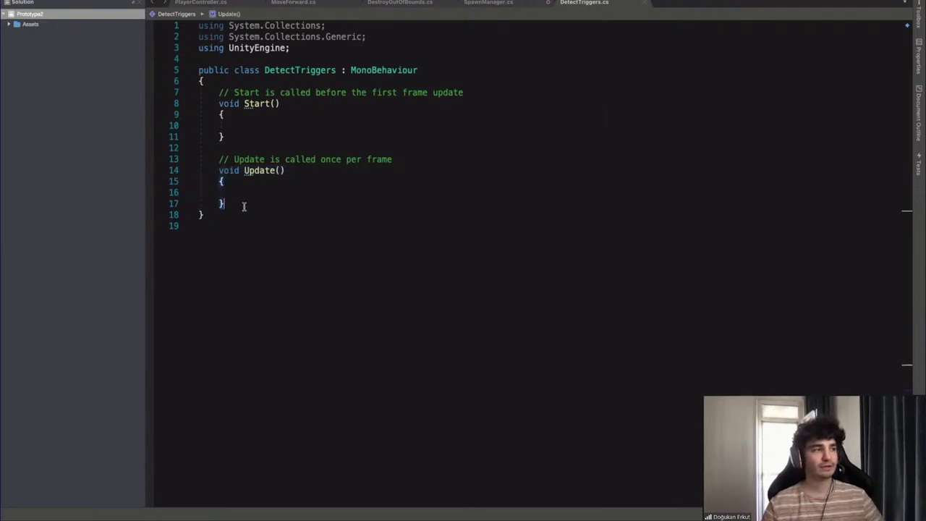
{"action": "key", "text": "Return"}
{"action": "key", "text": "Return"}
{"action": "type", "text": "void"}
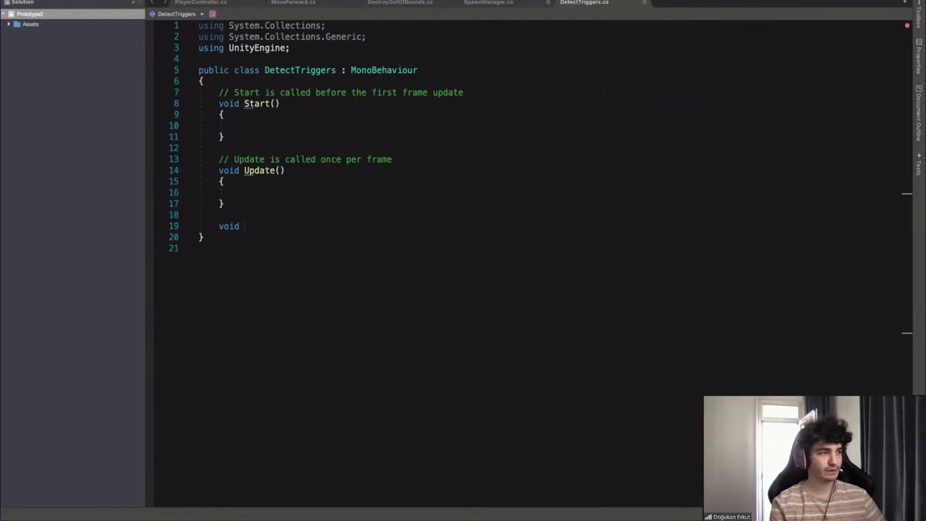
{"action": "type", "text": " OnTriggerEn"}
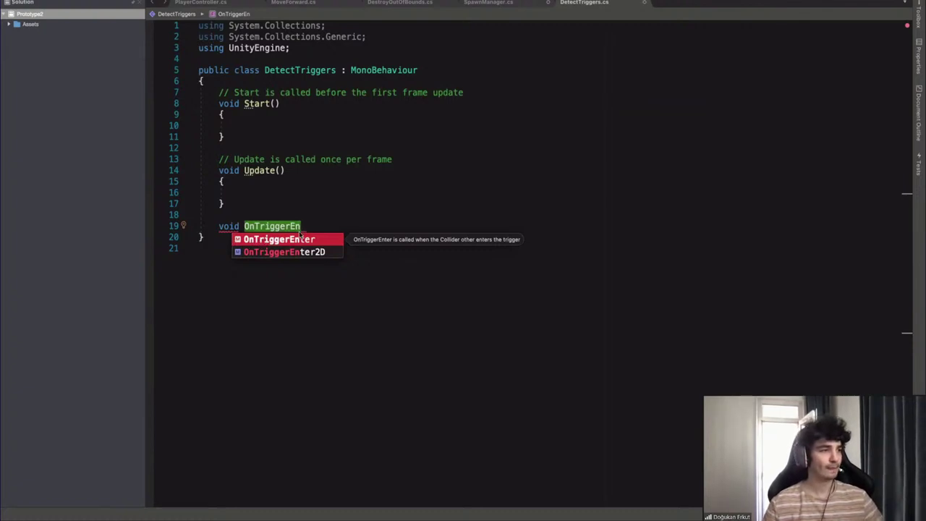
{"action": "left_click_drag", "start_coordinate": [313, 225], "coordinate": [209, 224]}
{"action": "key", "text": "BackSpace"}
{"action": "key", "text": "BackSpace"}
{"action": "key", "text": "BackSpace"}
{"action": "key", "text": "BackSpace"}
Add a blank line below the Update method and open the Add Unity Event Functions dialog there
{"action": "key", "text": "Return"}
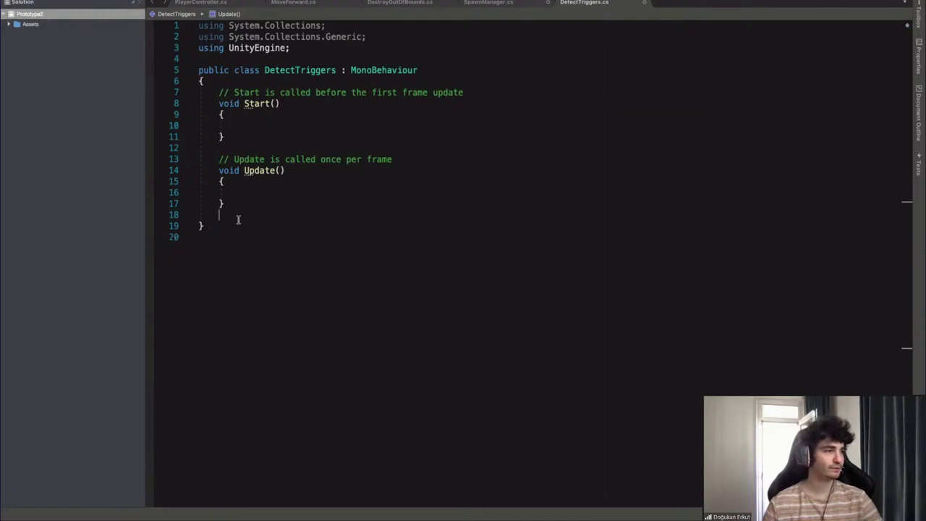
{"action": "right_click", "coordinate": [236, 220]}
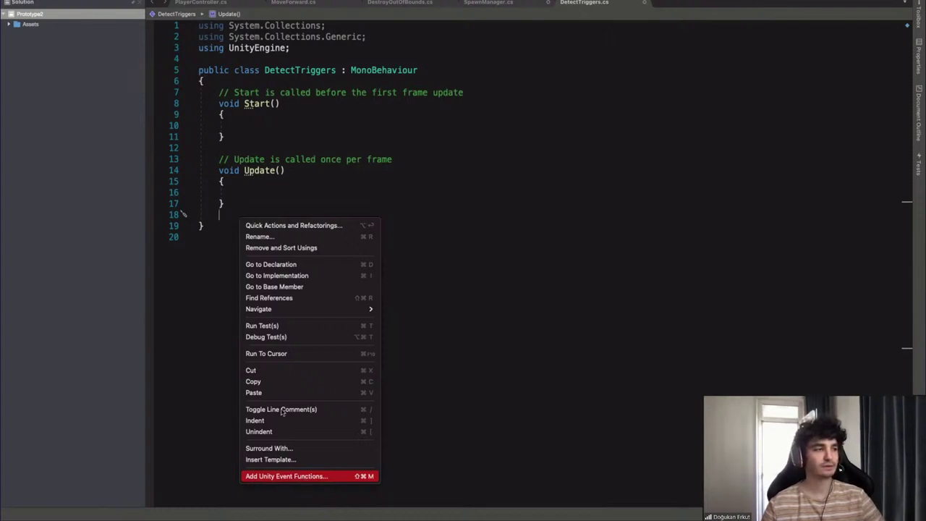
{"action": "left_click", "coordinate": [216, 225]}
{"action": "left_click", "coordinate": [234, 223]}
{"action": "left_click", "coordinate": [231, 216]}
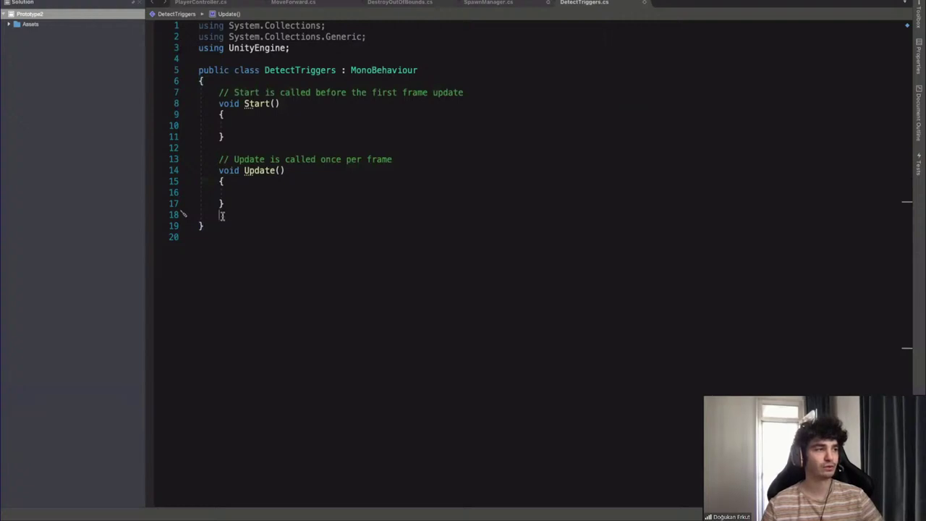
{"action": "right_click", "coordinate": [222, 216]}
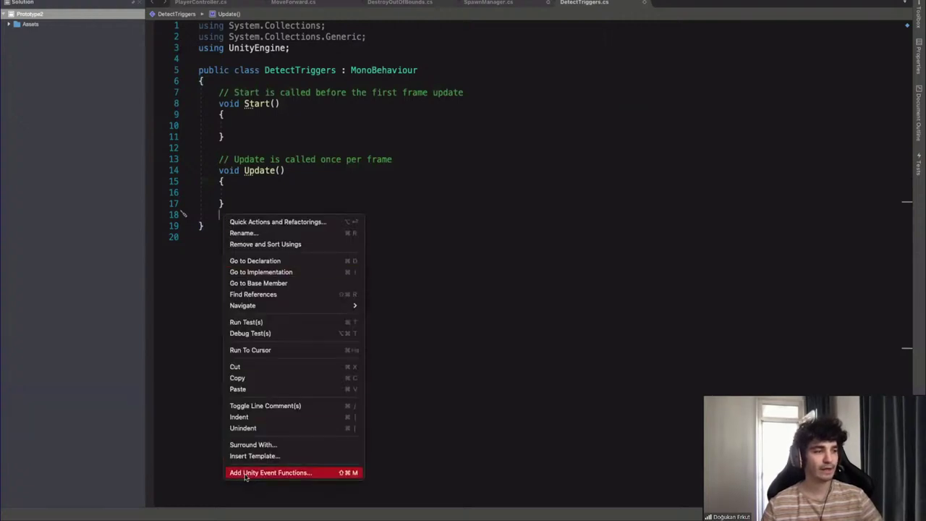
{"action": "left_click", "coordinate": [303, 473]}
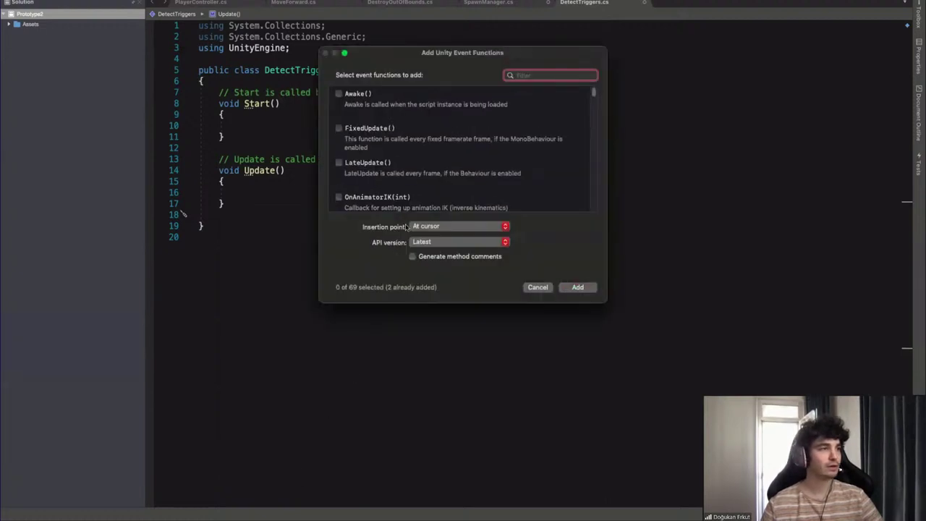
Filter the event functions by "OnTriggerEnter" and add OnTriggerEnter(Collider) at the cursor in DetectTriggers
{"action": "scroll", "coordinate": [409, 163], "scroll_direction": "down", "scroll_amount": 5}
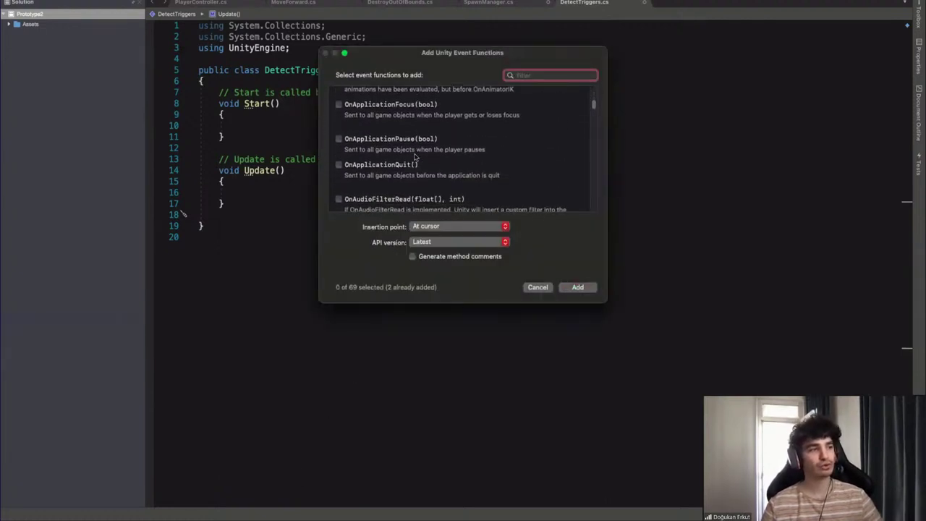
{"action": "left_click_drag", "start_coordinate": [410, 45], "coordinate": [409, 25]}
{"action": "scroll", "coordinate": [417, 139], "scroll_direction": "down", "scroll_amount": 10}
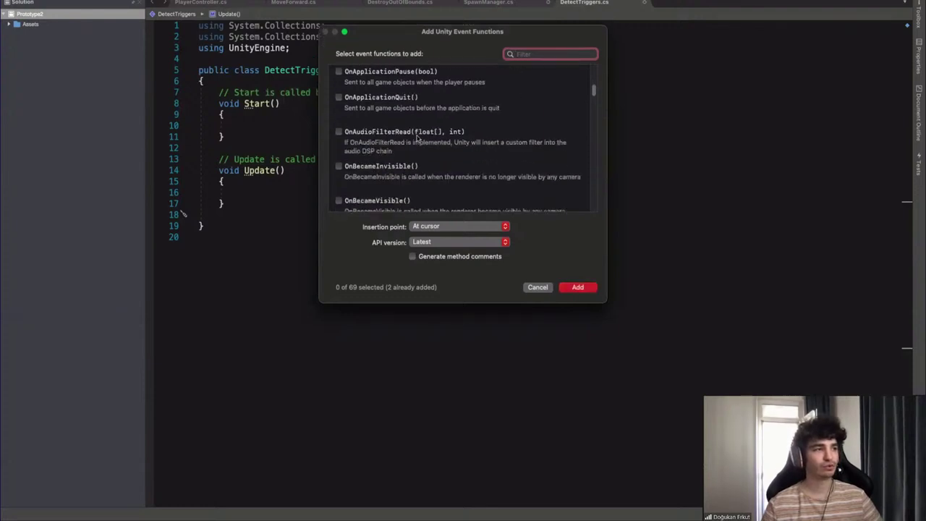
{"action": "scroll", "coordinate": [417, 141], "scroll_direction": "down", "scroll_amount": 8}
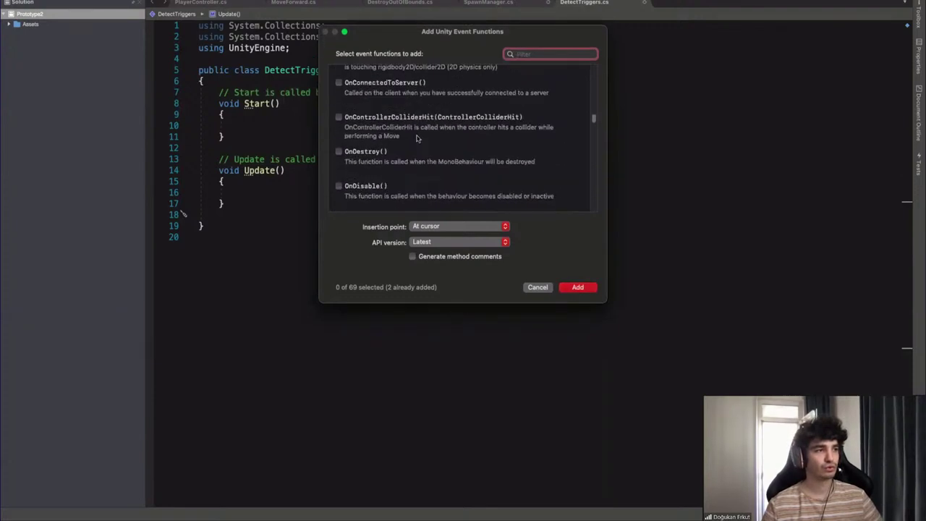
{"action": "scroll", "coordinate": [418, 141], "scroll_direction": "up", "scroll_amount": 3}
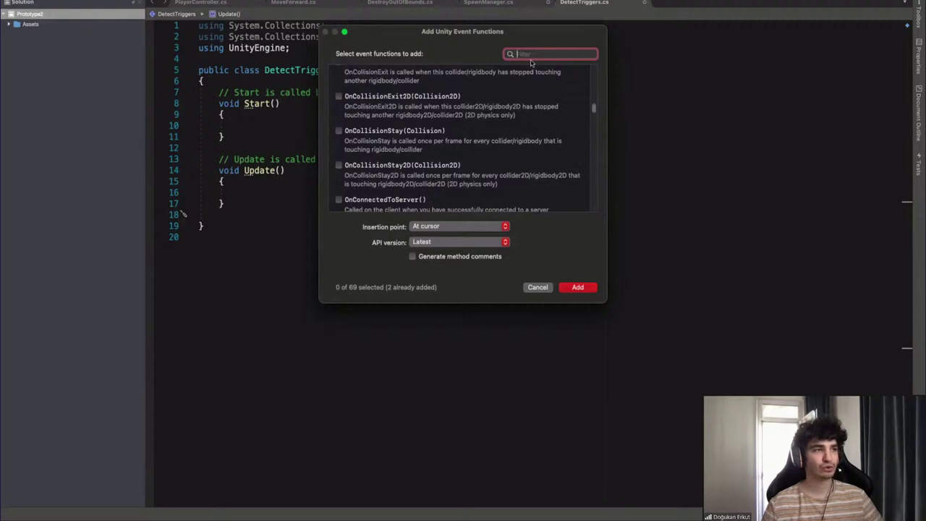
{"action": "type", "text": "OnTr"}
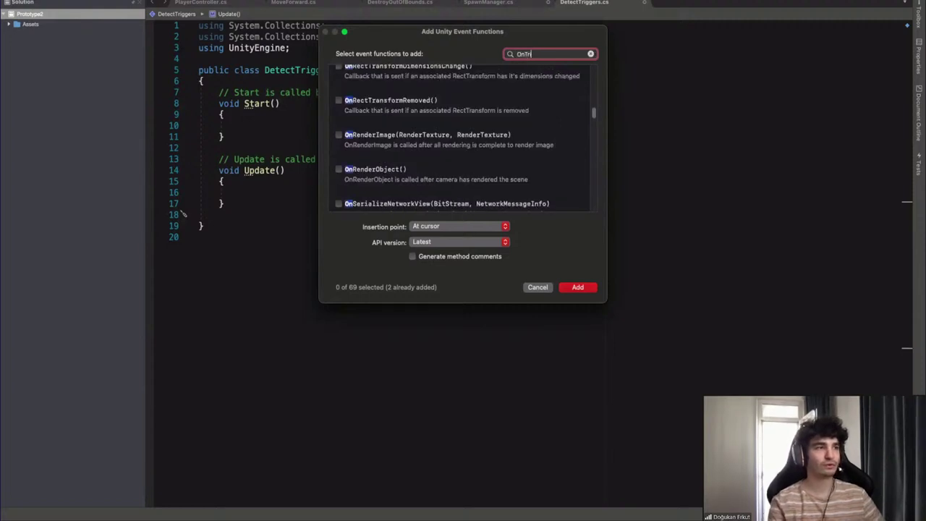
{"action": "type", "text": "iggerEnter"}
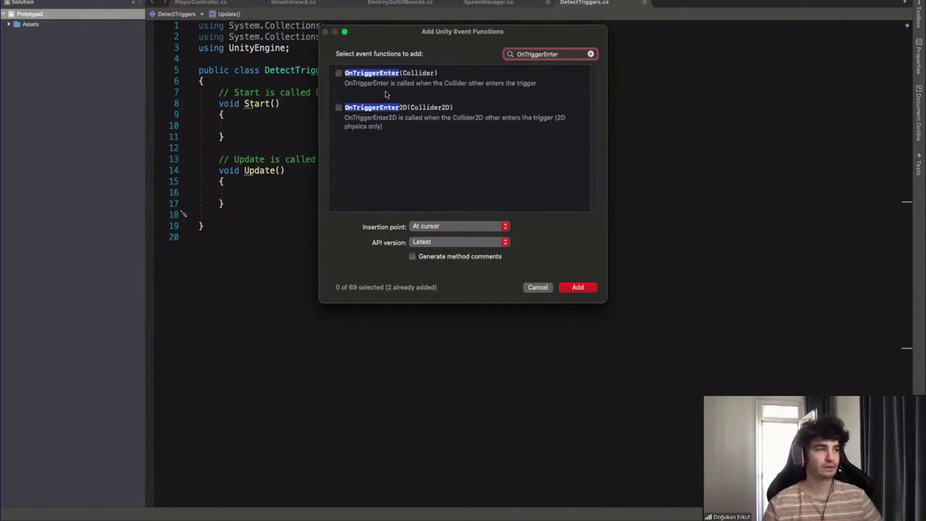
{"action": "left_click", "coordinate": [408, 81]}
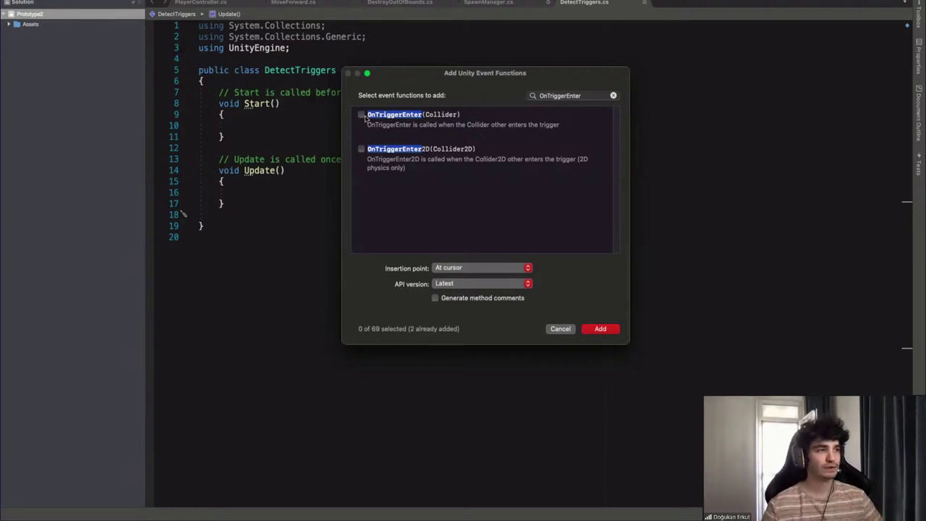
{"action": "left_click", "coordinate": [360, 115]}
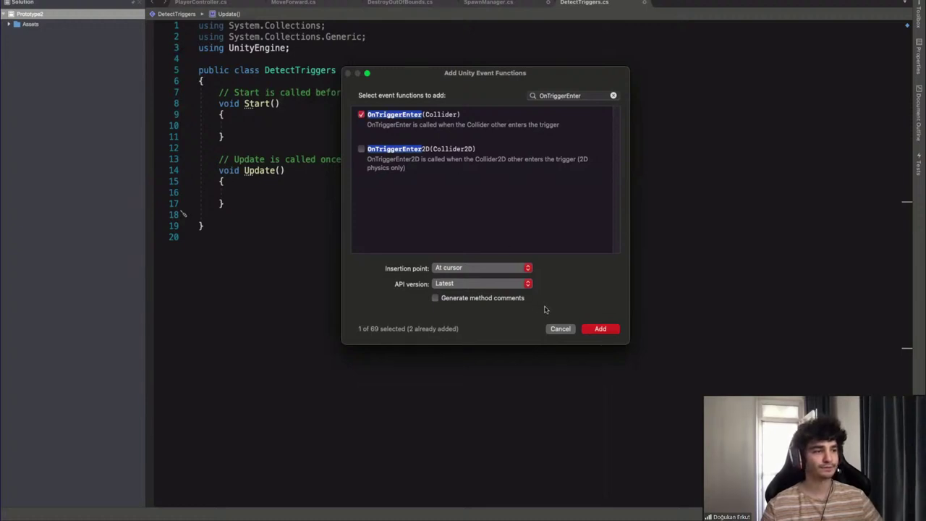
{"action": "left_click", "coordinate": [600, 329]}
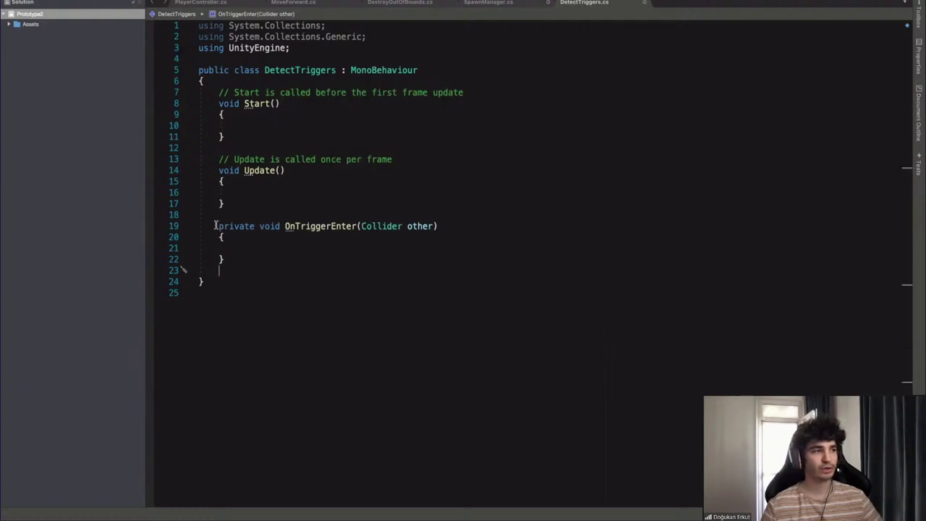
Comment out the whole OnTriggerEnter(Collider other) method in the DetectTriggers script
{"action": "left_click_drag", "start_coordinate": [215, 225], "coordinate": [328, 262]}
{"action": "left_click", "coordinate": [312, 262]}
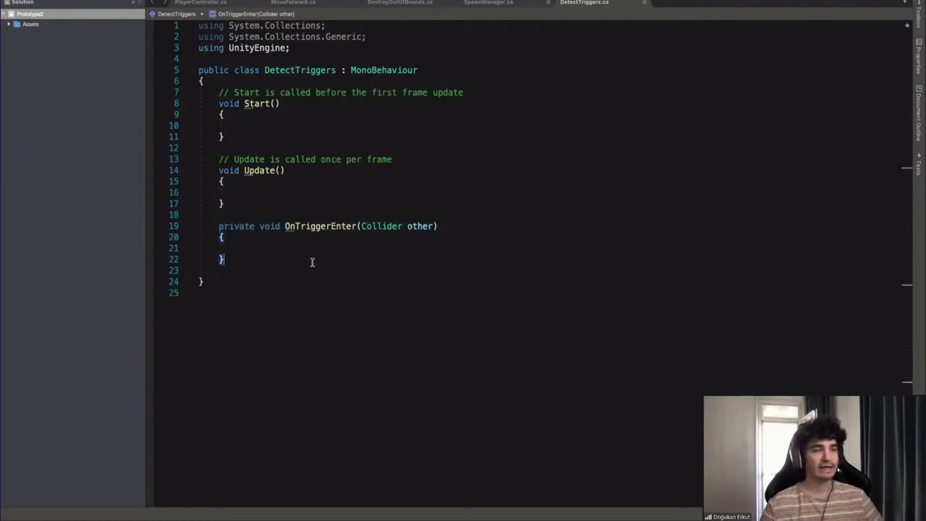
{"action": "left_click", "coordinate": [236, 250]}
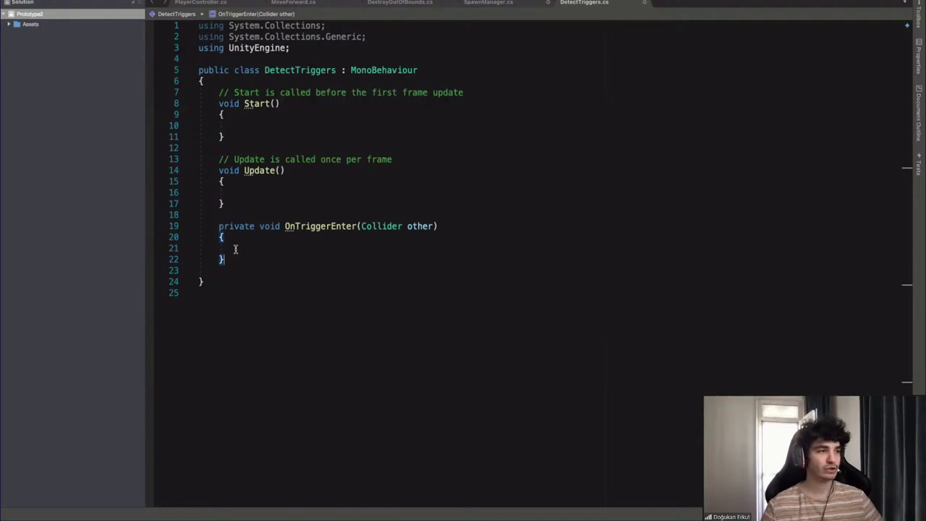
{"action": "left_click_drag", "start_coordinate": [210, 227], "coordinate": [251, 258]}
{"action": "right_click", "coordinate": [230, 233]}
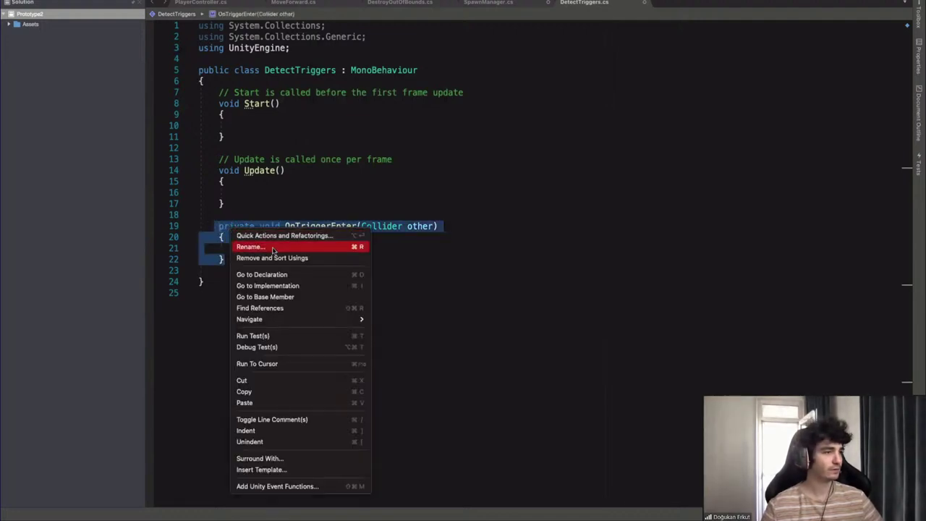
{"action": "left_click", "coordinate": [299, 419]}
{"action": "right_click", "coordinate": [253, 229]}
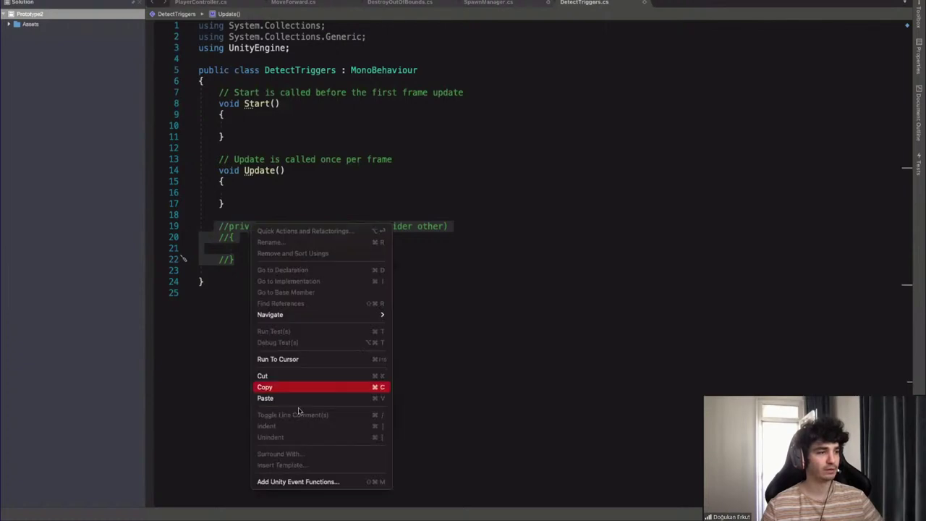
{"action": "key", "text": "Escape"}
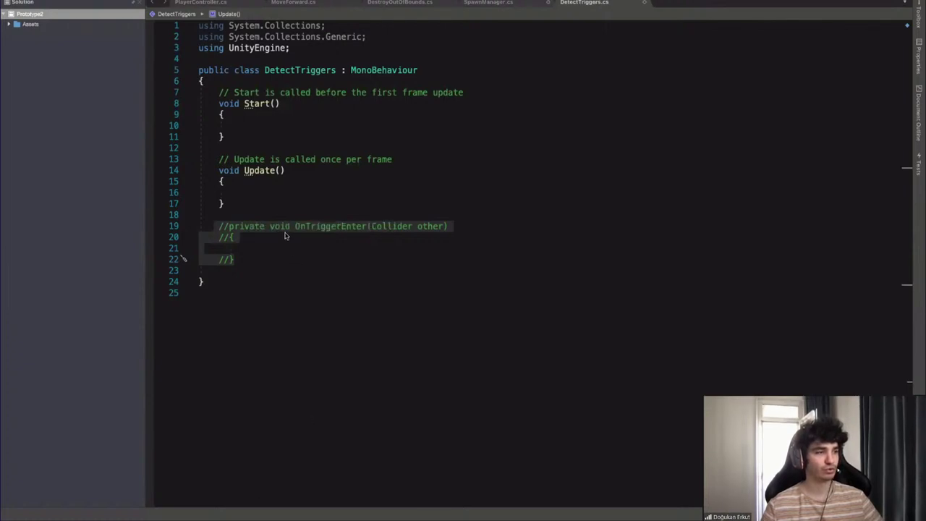
{"action": "right_click", "coordinate": [289, 229]}
{"action": "left_click", "coordinate": [241, 340]}
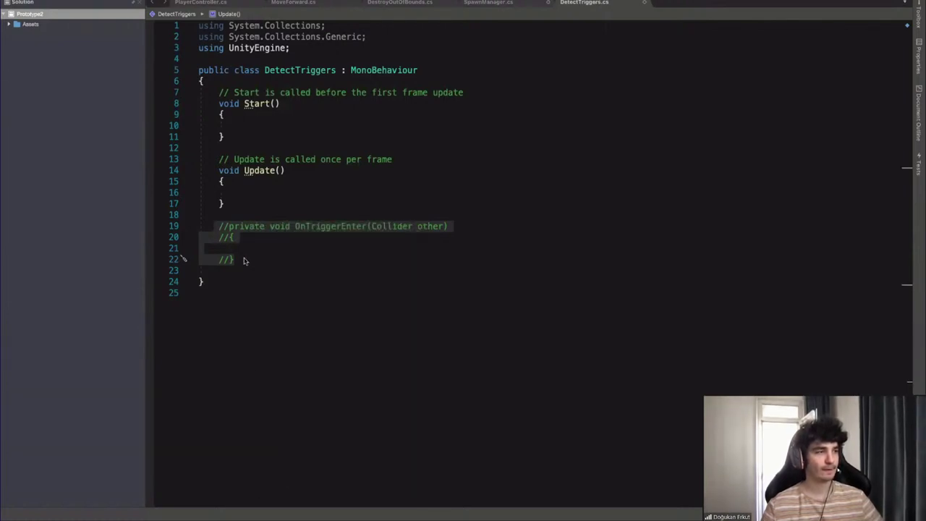
Write a new private void OnTriggerEnter(Collider other) method with an empty body below the commented-out one, using code completion
{"action": "left_click", "coordinate": [245, 259]}
{"action": "key", "text": "Return"}
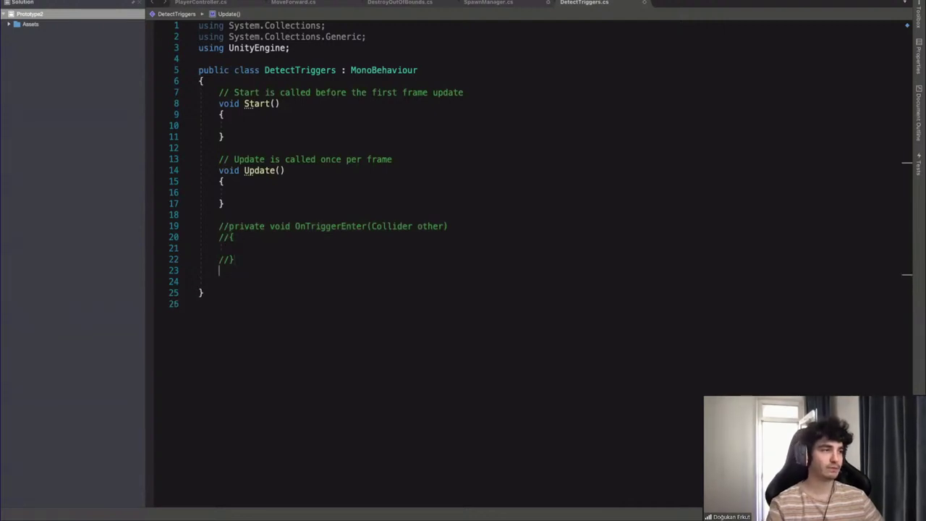
{"action": "key", "text": "Return"}
{"action": "type", "text": "private"}
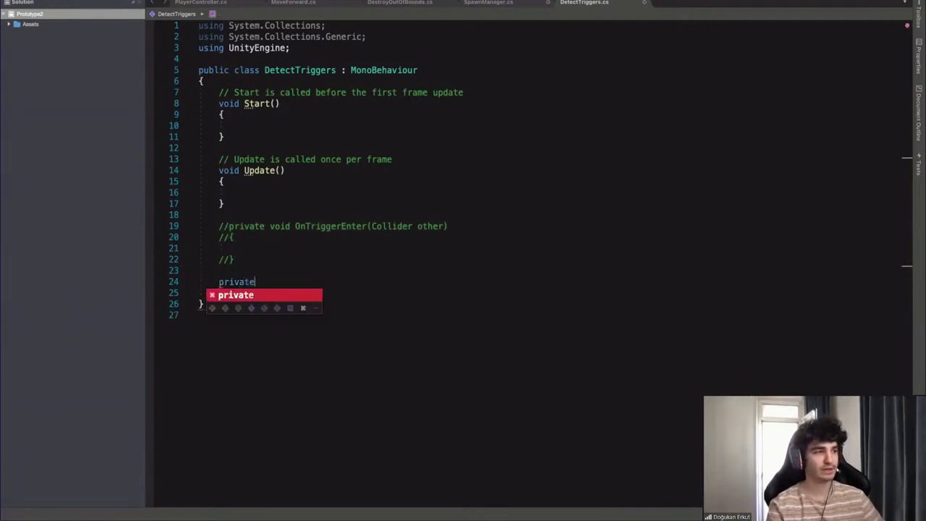
{"action": "type", "text": " void OnT"}
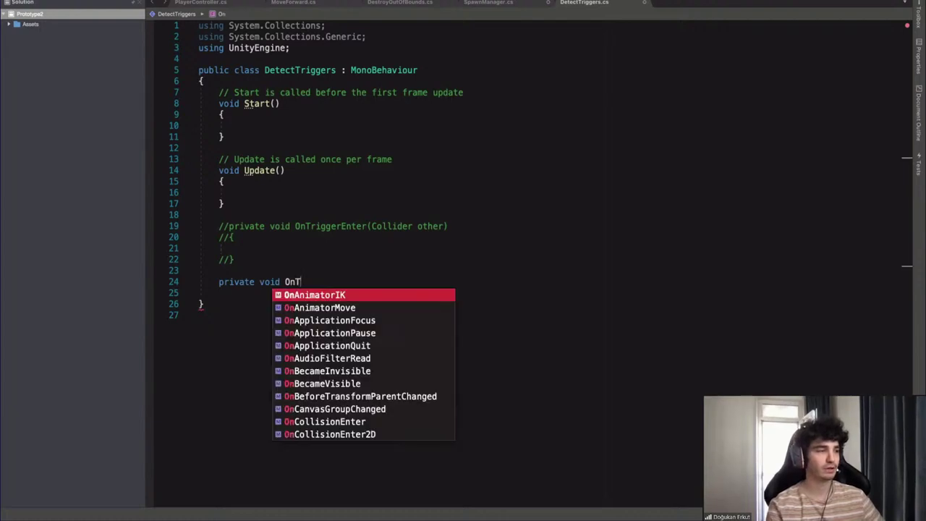
{"action": "type", "text": "riggerEnt"}
{"action": "key", "text": "Return"}
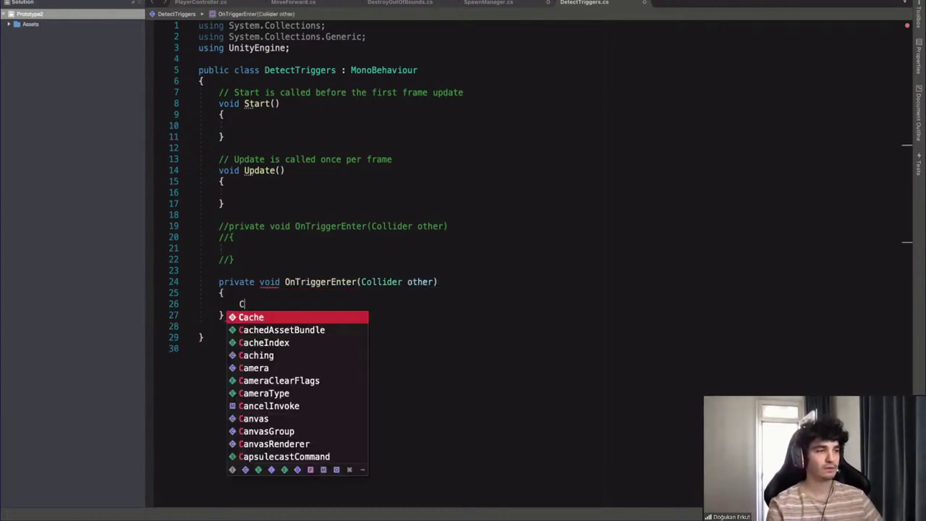
{"action": "key", "text": "BackSpace"}
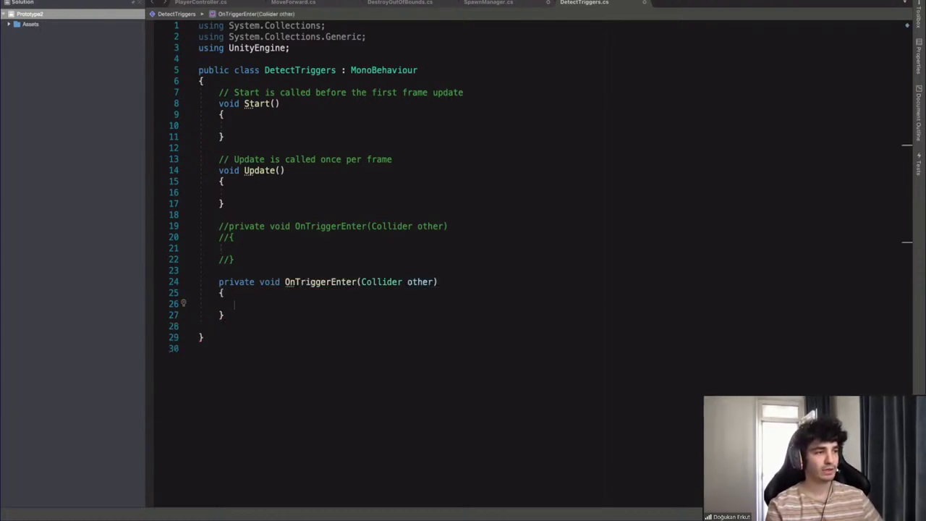
Undo the auto-completed signature and body, and write the Collider other parameter and the method's braces manually
{"action": "key", "text": "super+z"}
{"action": "key", "text": "super+z"}
{"action": "key", "text": "super+z"}
{"action": "key", "text": "super+z"}
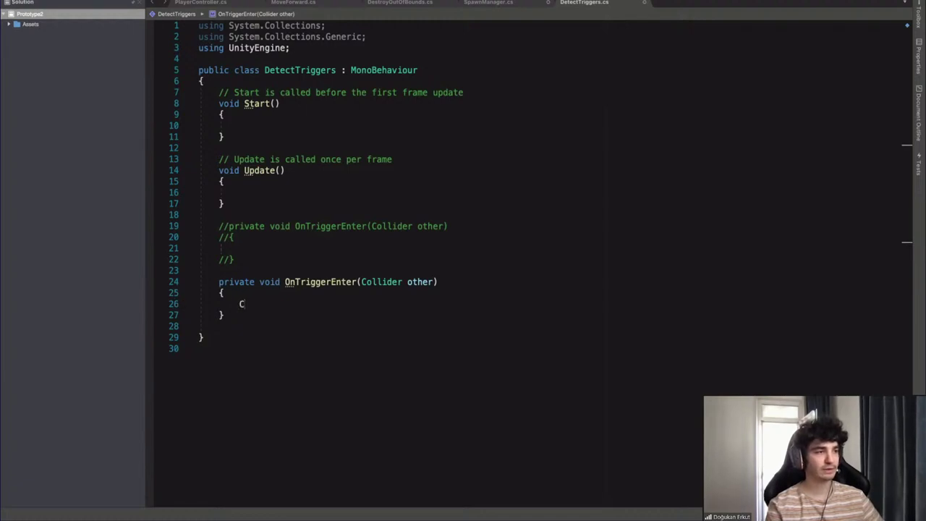
{"action": "type", "text": "(O"}
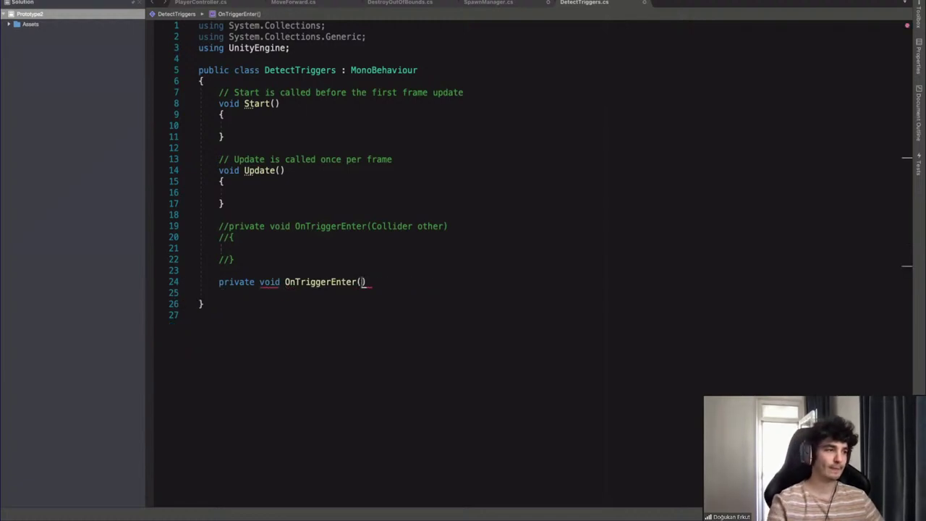
{"action": "key", "text": "BackSpace"}
{"action": "type", "text": "Collider "}
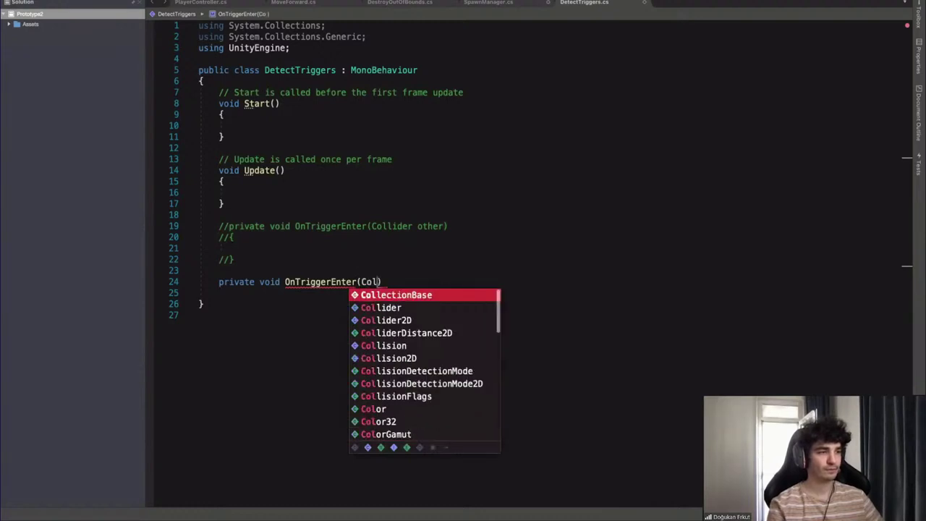
{"action": "type", "text": "other)"}
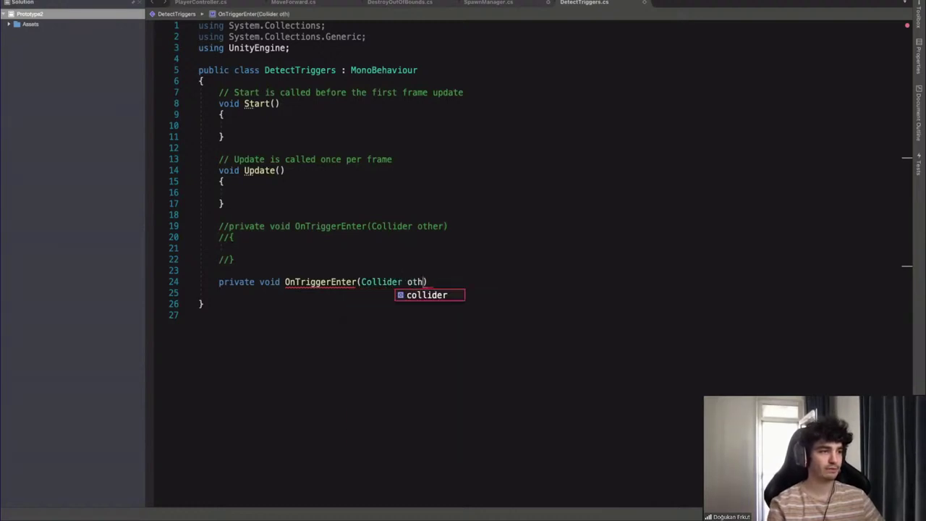
{"action": "key", "text": "Return"}
{"action": "type", "text": "{"}
{"action": "key", "text": "Return"}
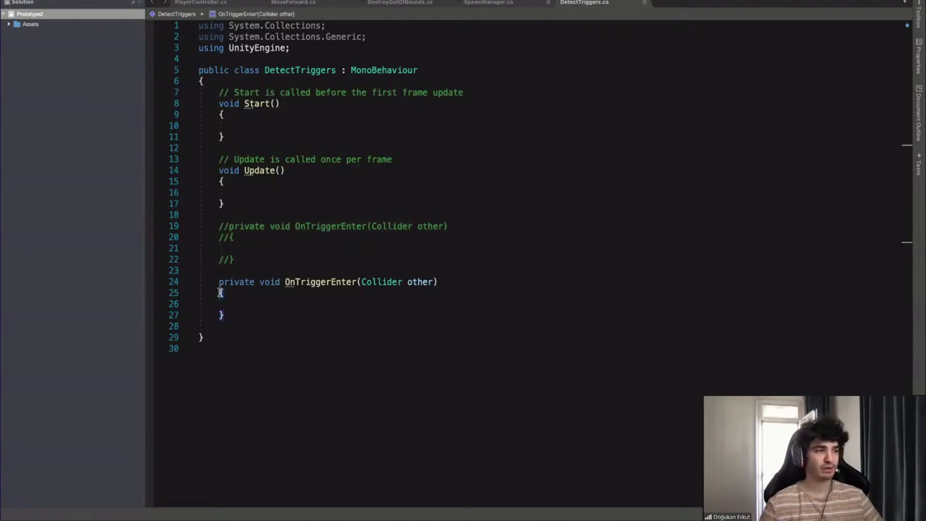
Delete the commented-out OnTriggerEnter method above the new one
{"action": "left_click_drag", "start_coordinate": [253, 263], "coordinate": [179, 214]}
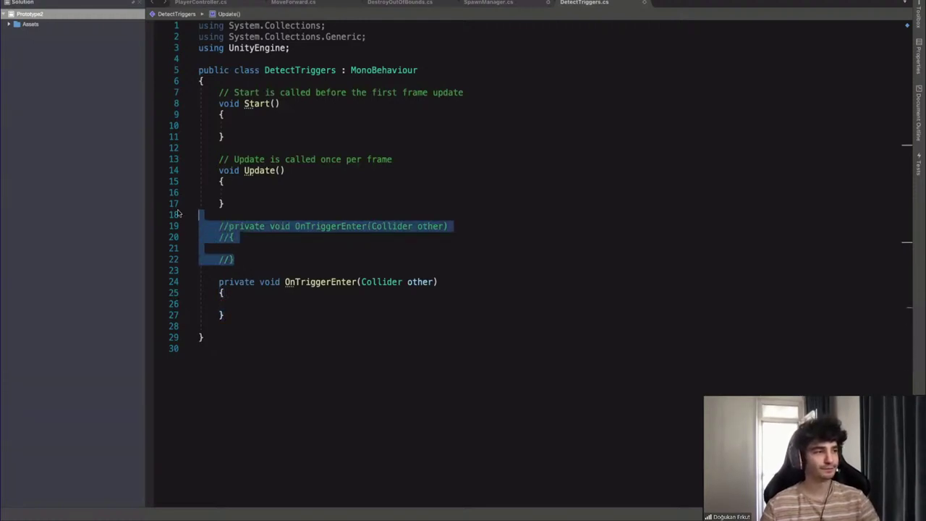
{"action": "key", "text": "BackSpace"}
{"action": "key", "text": "Delete"}
Add the statement Destroy(gameObject); inside the OnTriggerEnter method
{"action": "left_click", "coordinate": [260, 247]}
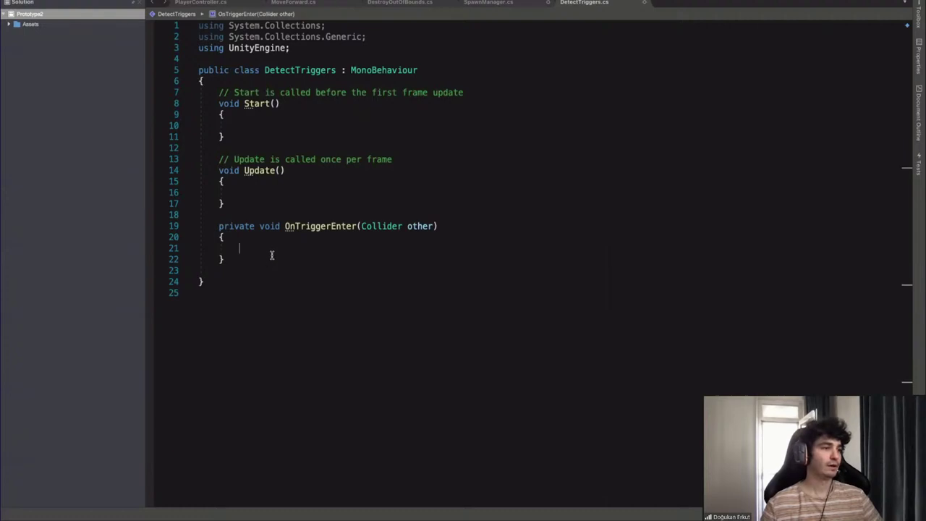
{"action": "left_click_drag", "start_coordinate": [285, 227], "coordinate": [440, 228]}
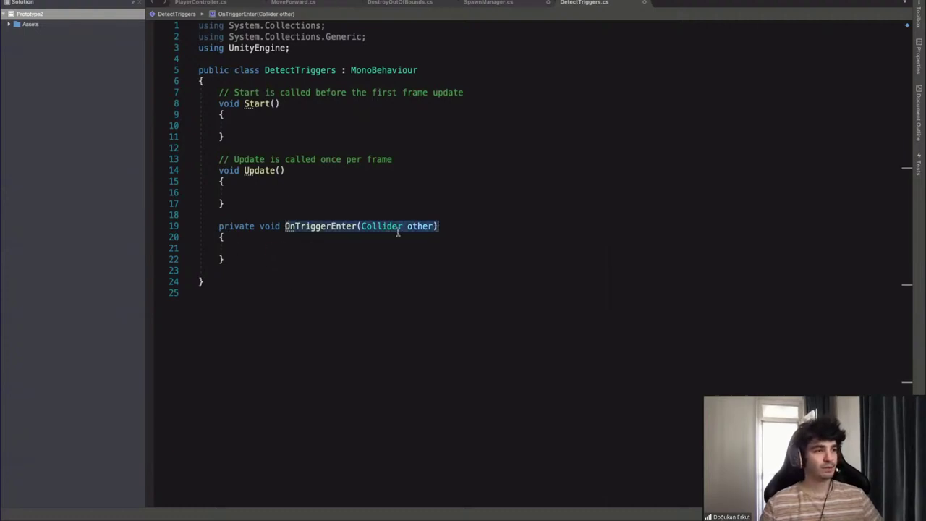
{"action": "left_click", "coordinate": [362, 234]}
{"action": "mouse_move", "coordinate": [319, 228]}
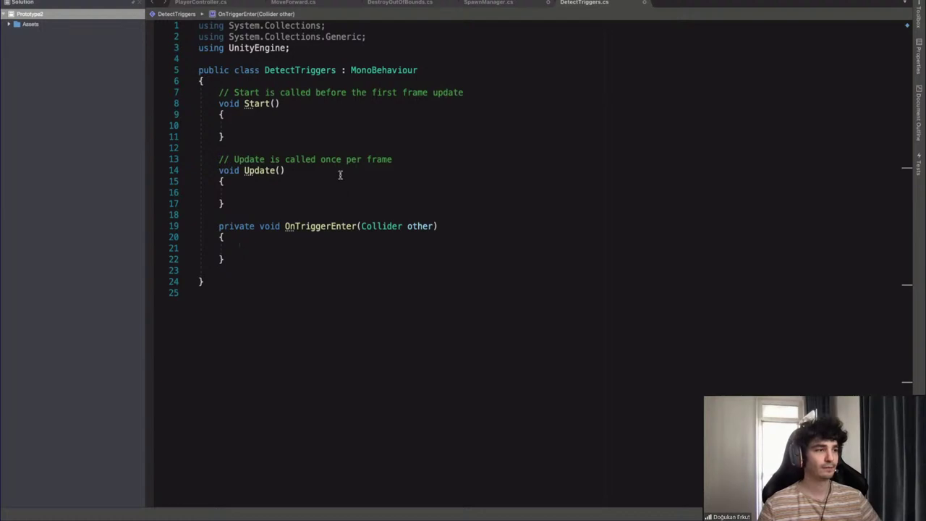
{"action": "type", "text": "D"}
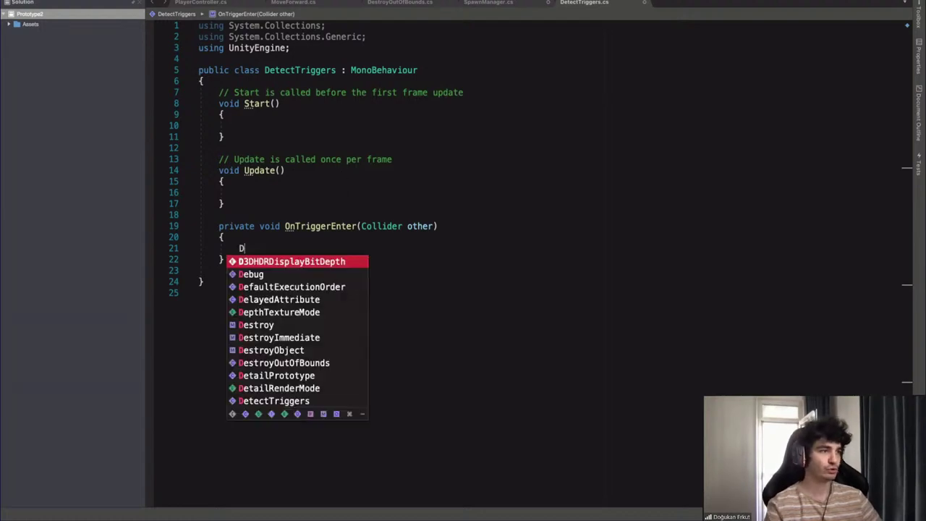
{"action": "type", "text": "estroy("}
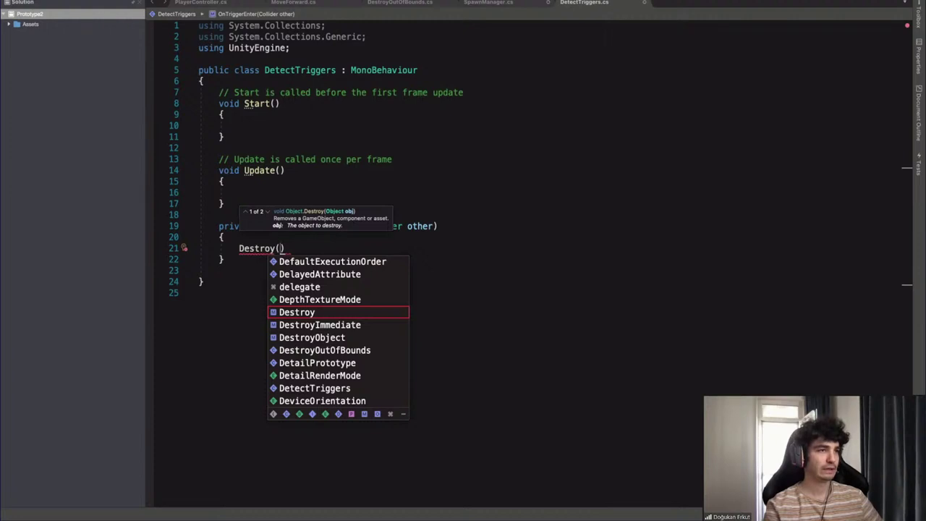
{"action": "type", "text": "game"}
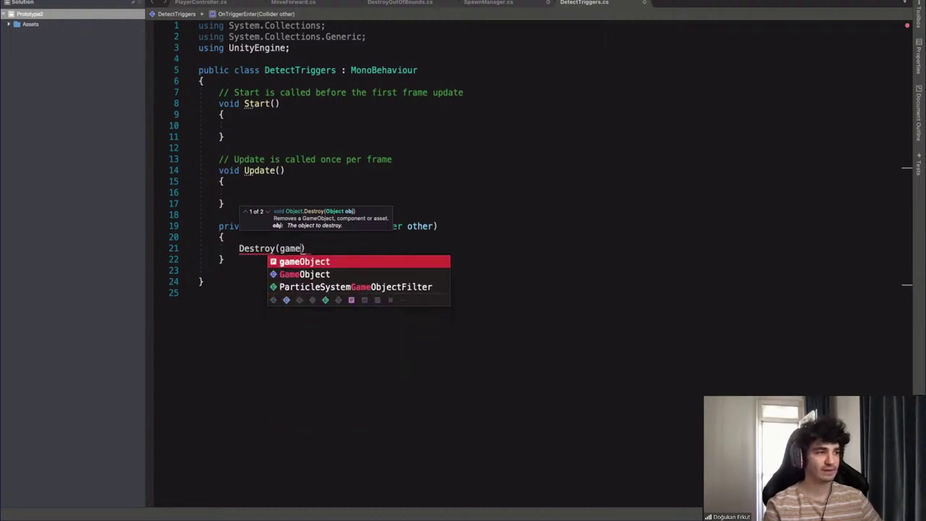
{"action": "key", "text": "Return"}
{"action": "type", "text": ");"}
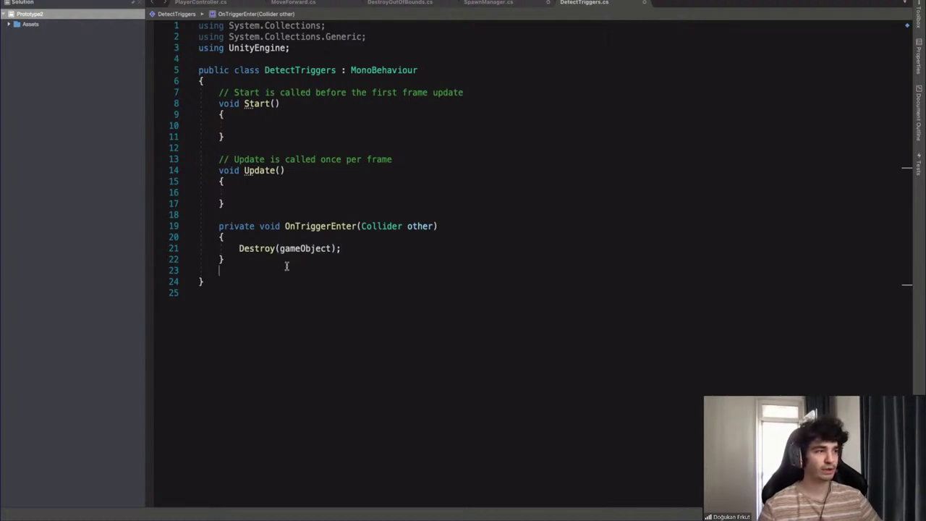
{"action": "type", "text": "3"}
{"action": "key", "text": "super+d"}
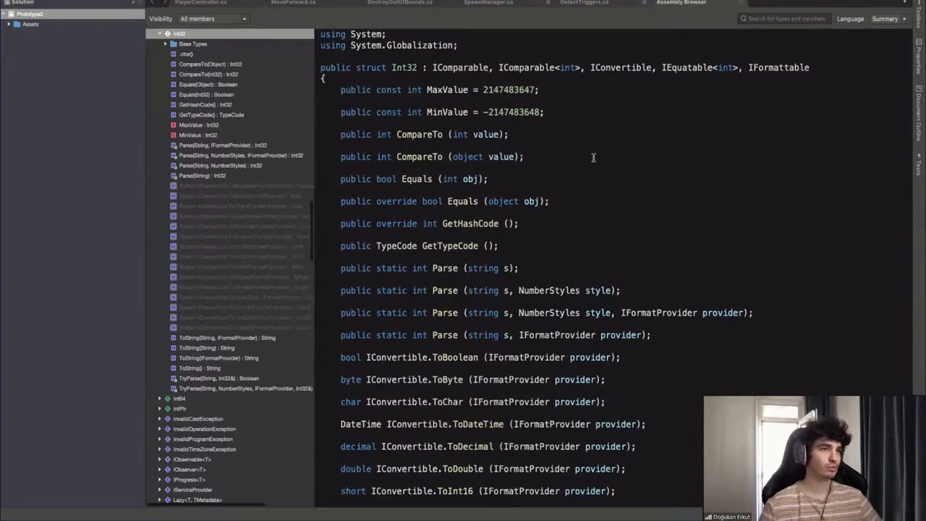
{"action": "left_click", "coordinate": [738, 3]}
{"action": "key", "text": "BackSpace"}
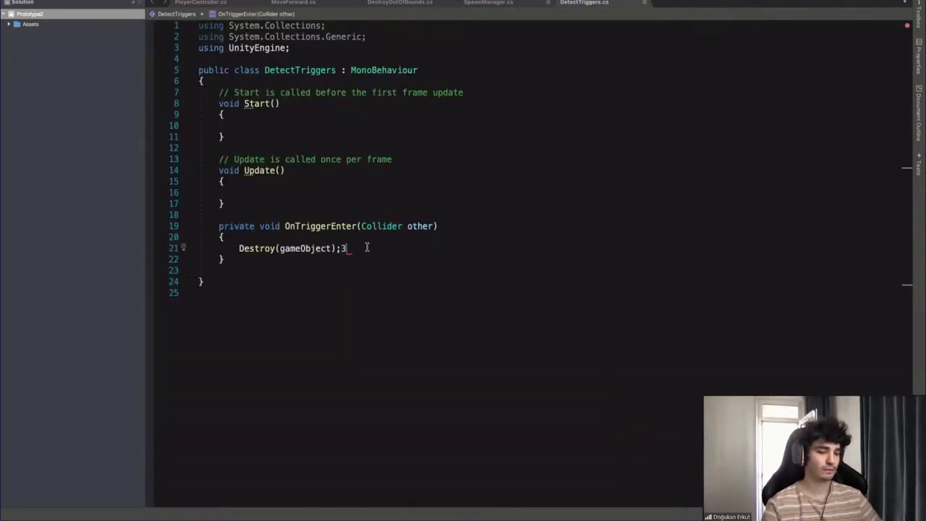
Begin a second Destroy() call on a new line below Destroy(gameObject);, leaving its argument empty
{"action": "key", "text": "Return"}
{"action": "type", "text": "Des"}
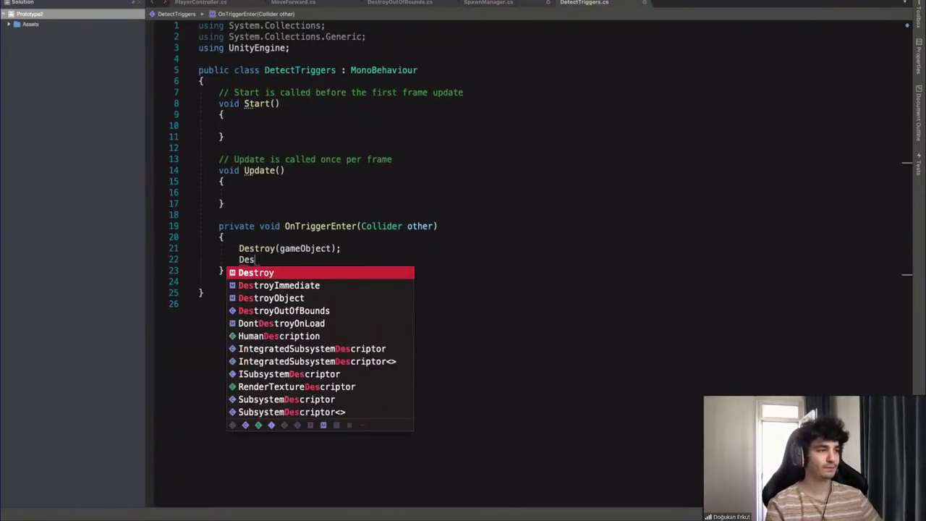
{"action": "type", "text": "troy("}
{"action": "key", "text": "Escape"}
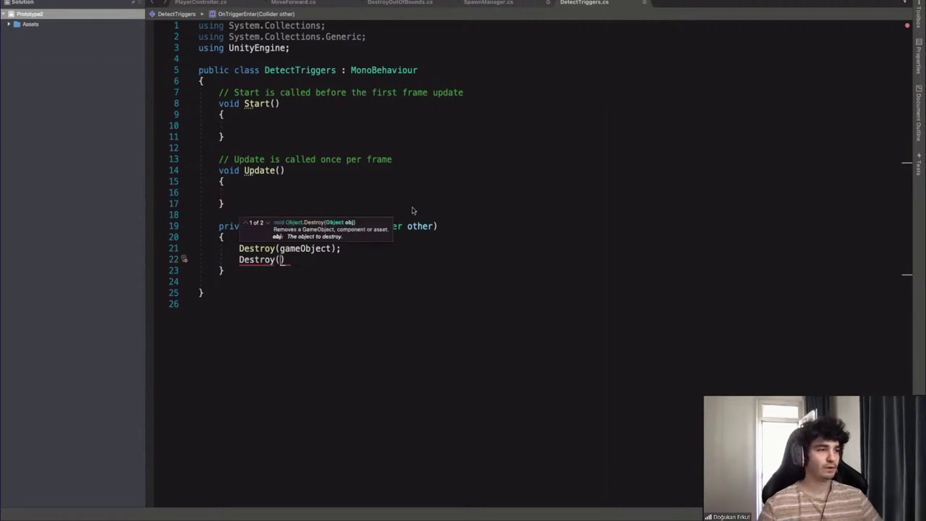
Examine the Collider other parameter in the OnTriggerEnter signature and its type description
{"action": "left_click", "coordinate": [339, 257]}
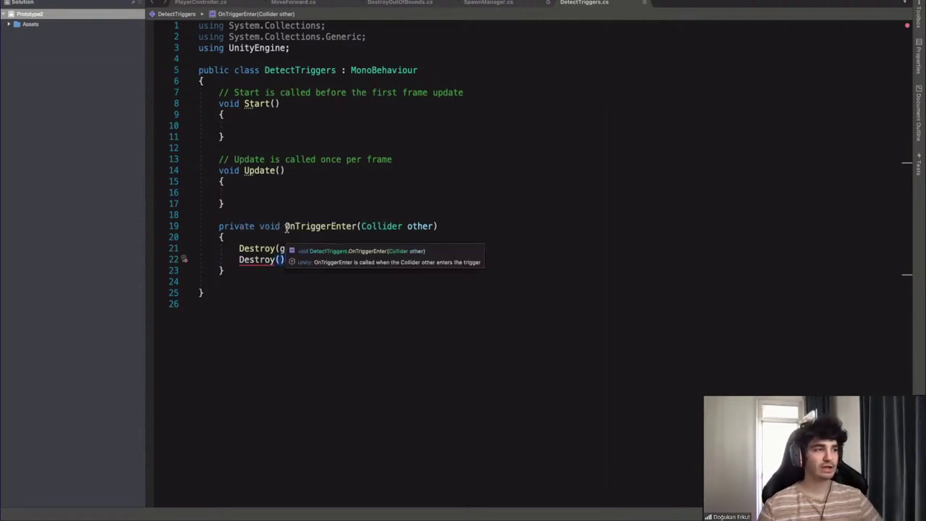
{"action": "left_click_drag", "start_coordinate": [363, 226], "coordinate": [433, 226]}
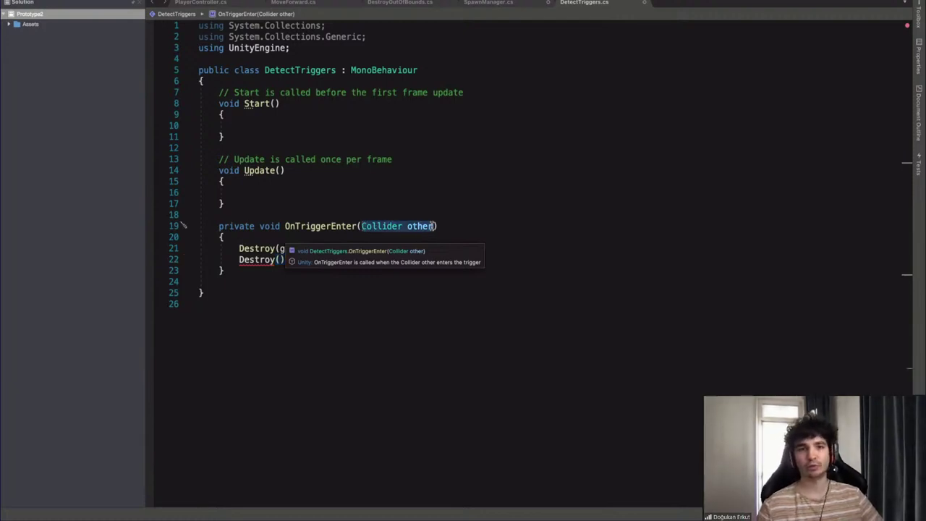
{"action": "left_click", "coordinate": [444, 230]}
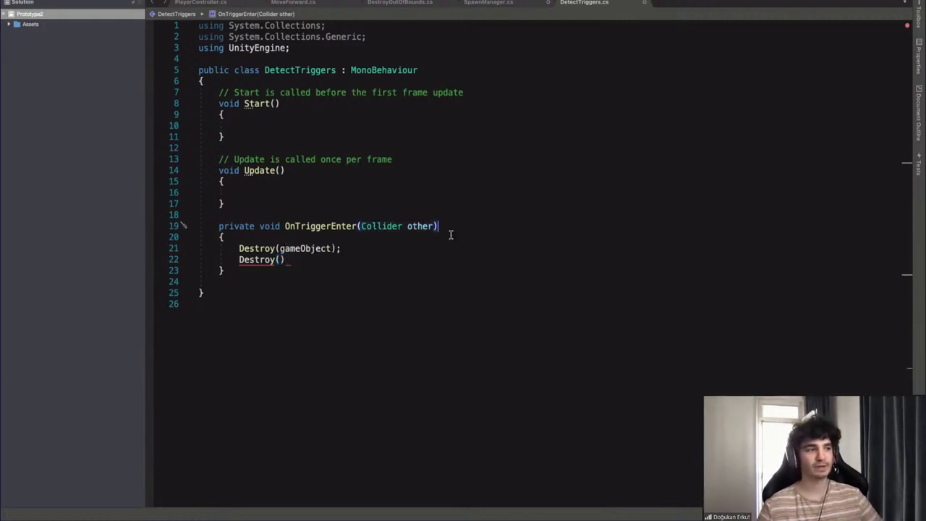
{"action": "mouse_move", "coordinate": [362, 229]}
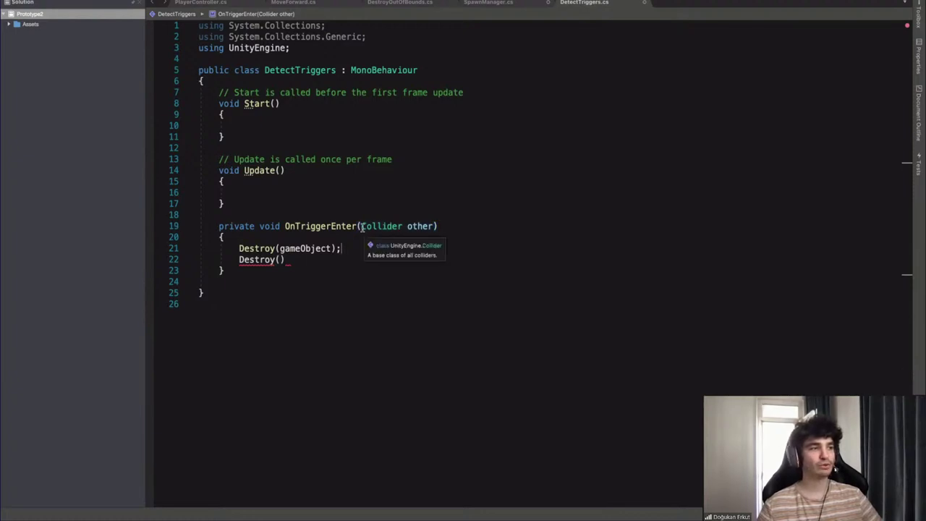
{"action": "double_click", "coordinate": [412, 226]}
{"action": "mouse_move", "coordinate": [364, 227]}
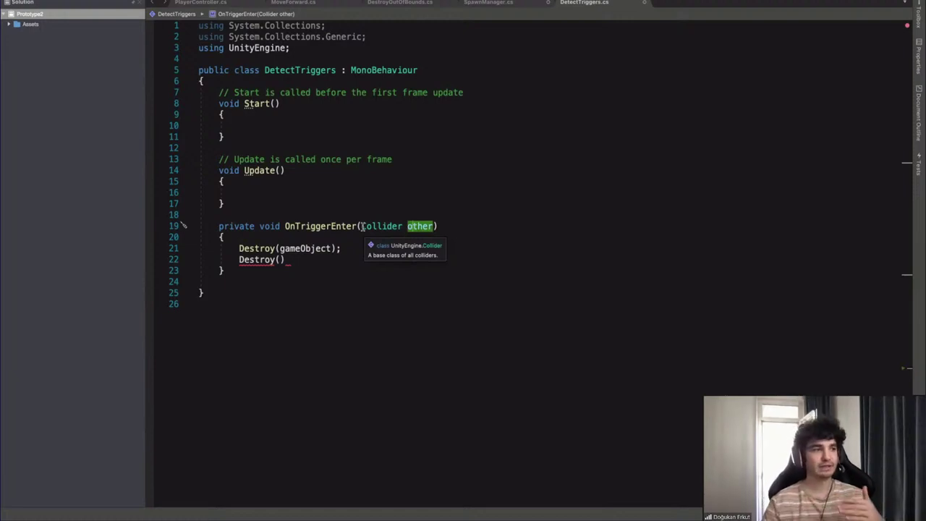
{"action": "left_click_drag", "start_coordinate": [361, 227], "coordinate": [435, 226]}
{"action": "left_click", "coordinate": [402, 226]}
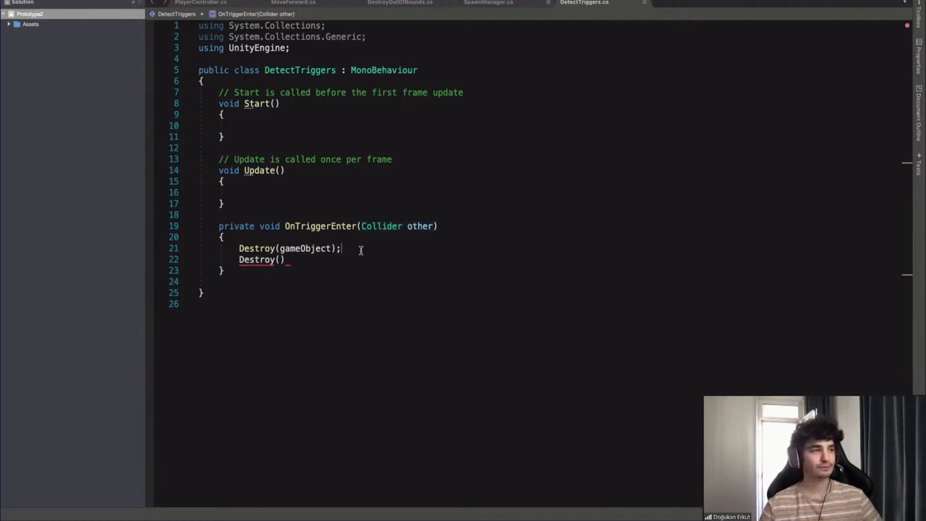
Complete the second statement in OnTriggerEnter as Destroy(other.gameObject);
{"action": "double_click", "coordinate": [413, 226]}
{"action": "left_click", "coordinate": [278, 259]}
{"action": "type", "text": "o"}
{"action": "type", "text": "ther"}
{"action": "type", "text": ".game"}
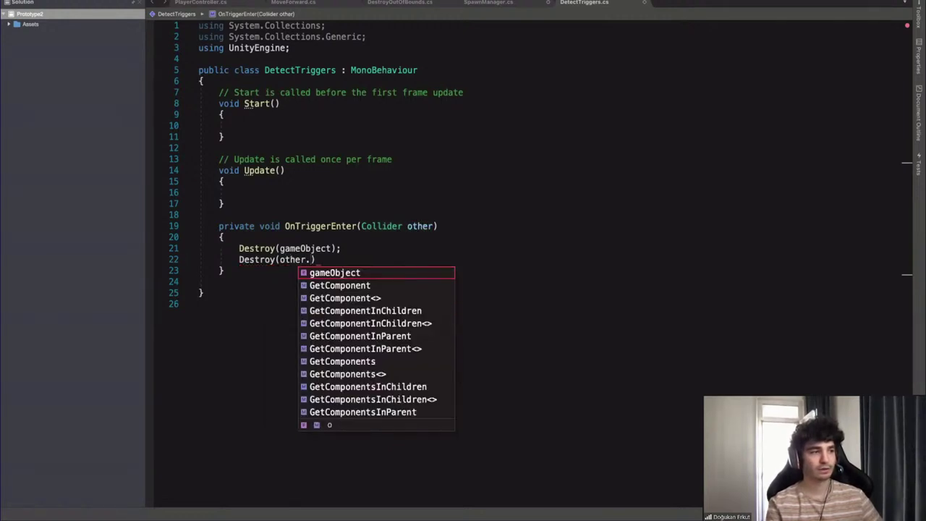
{"action": "key", "text": "Return"}
{"action": "key", "text": "Right"}
{"action": "type", "text": ";"}
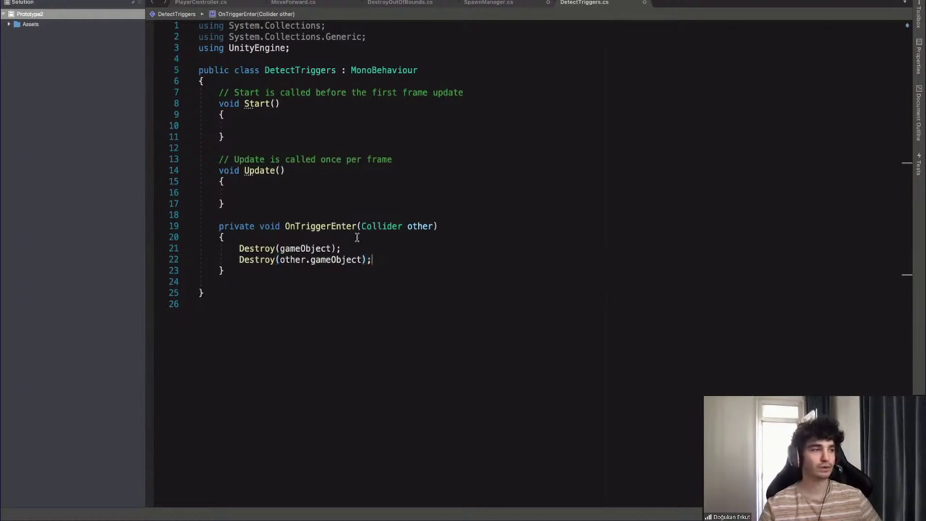
{"action": "left_click", "coordinate": [368, 247]}
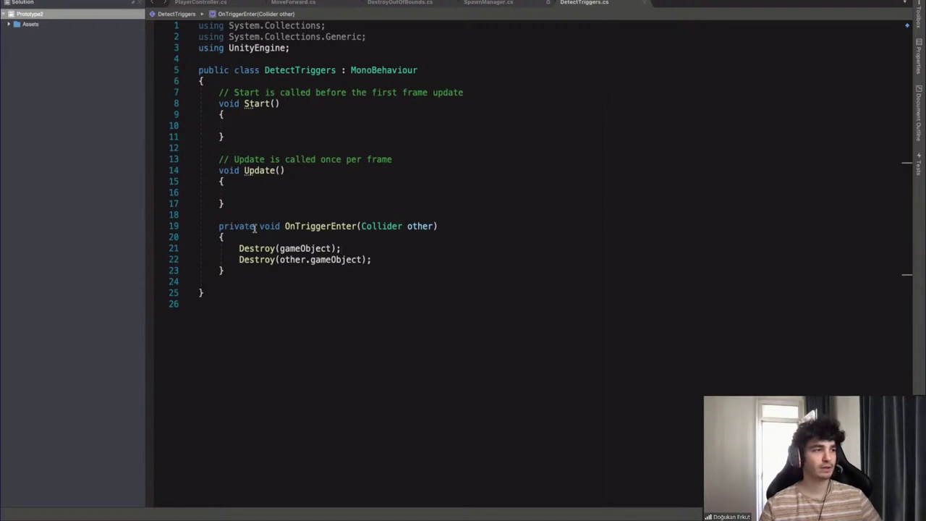
Review the OnTriggerEnter method and its two Destroy statements
{"action": "left_click_drag", "start_coordinate": [218, 228], "coordinate": [270, 268]}
{"action": "left_click", "coordinate": [271, 268]}
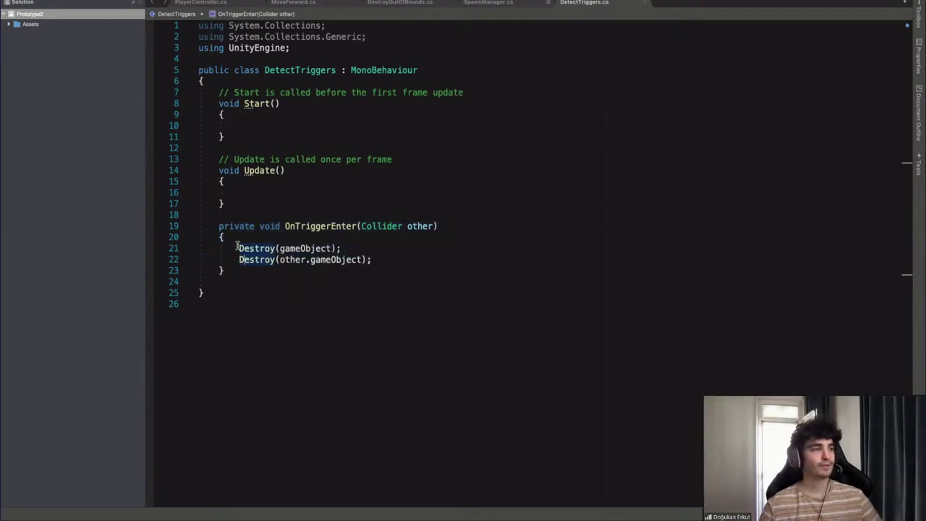
{"action": "left_click_drag", "start_coordinate": [238, 248], "coordinate": [377, 248]}
{"action": "left_click_drag", "start_coordinate": [239, 259], "coordinate": [405, 259]}
{"action": "left_click", "coordinate": [405, 259]}
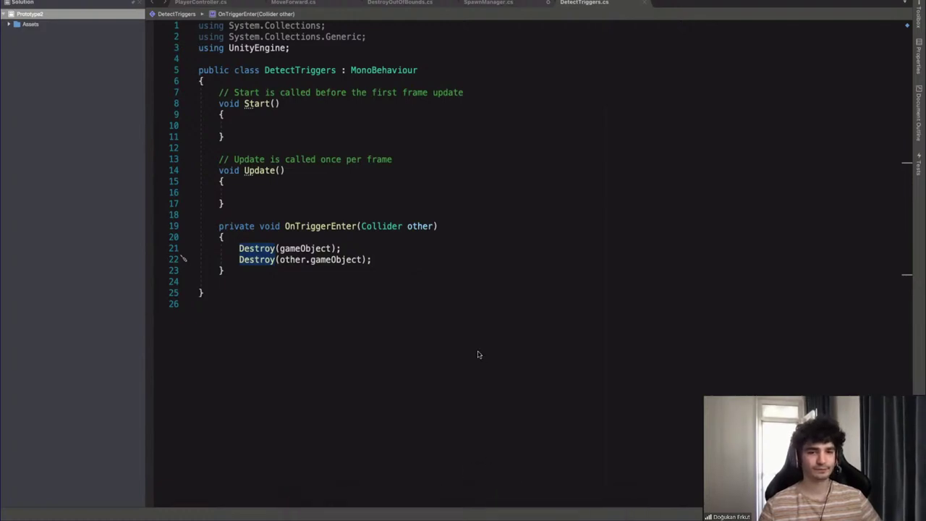
Switch to Unity and attach the DetectTriggers script to the ThrowableMeat prefab
{"action": "key", "text": "ctrl+Left"}
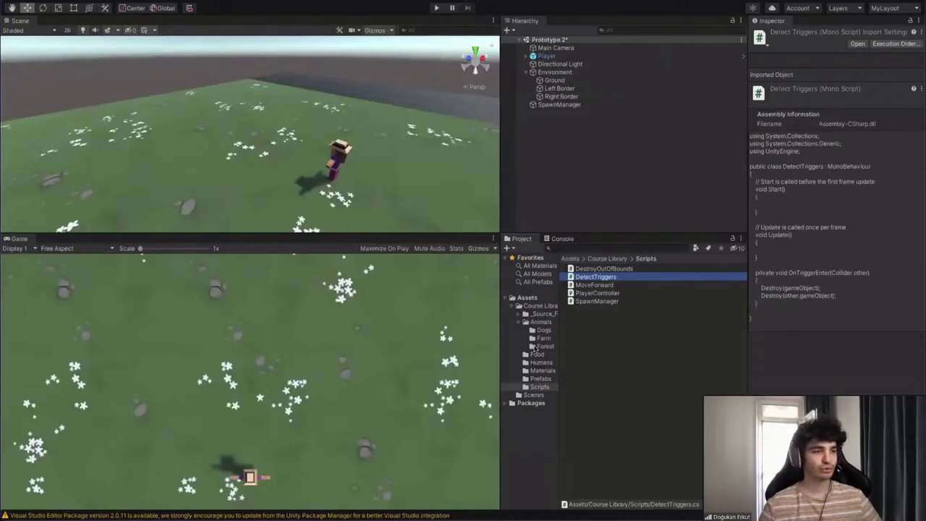
{"action": "left_click", "coordinate": [539, 378]}
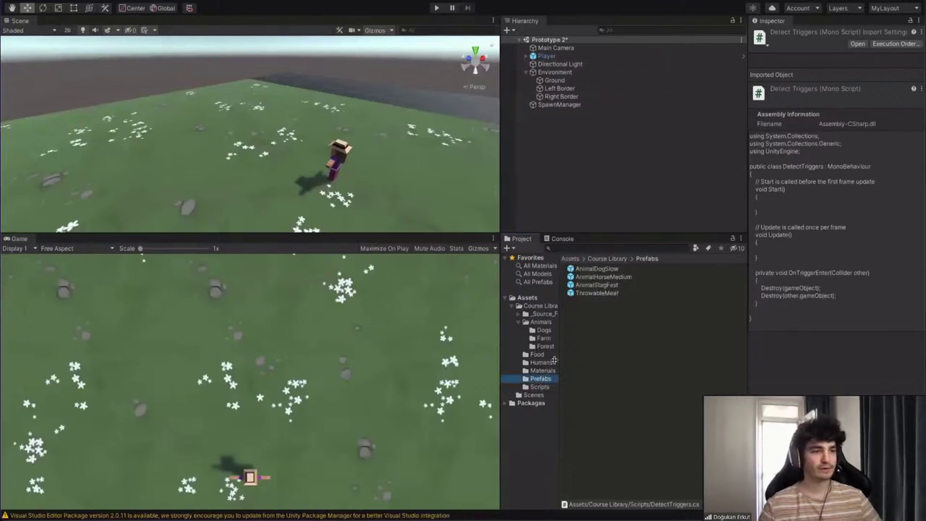
{"action": "left_click", "coordinate": [593, 293]}
{"action": "scroll", "coordinate": [796, 293], "scroll_direction": "down", "scroll_amount": 5}
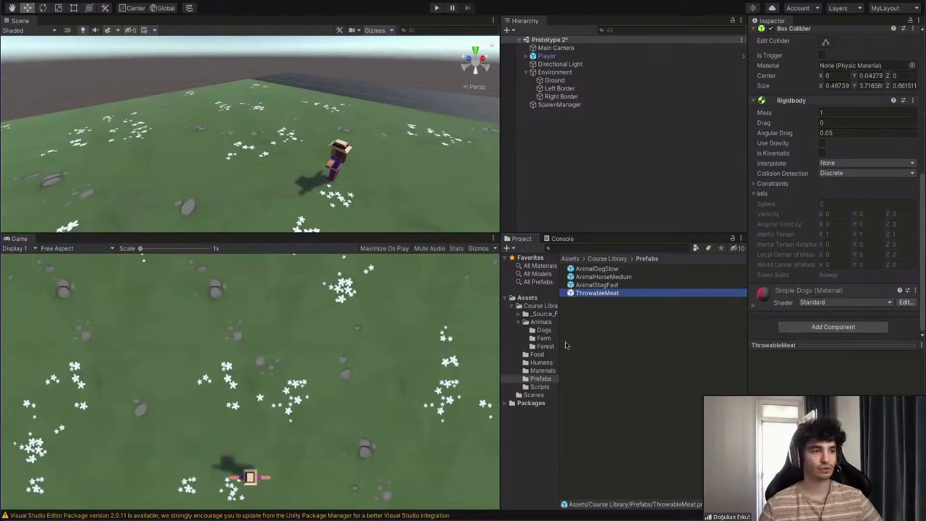
{"action": "left_click", "coordinate": [541, 387]}
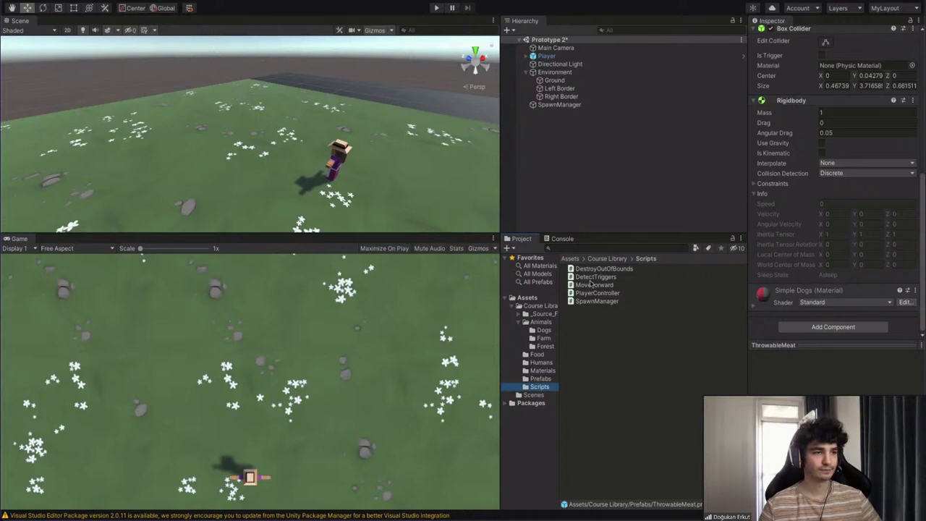
{"action": "left_click_drag", "start_coordinate": [593, 279], "coordinate": [790, 284]}
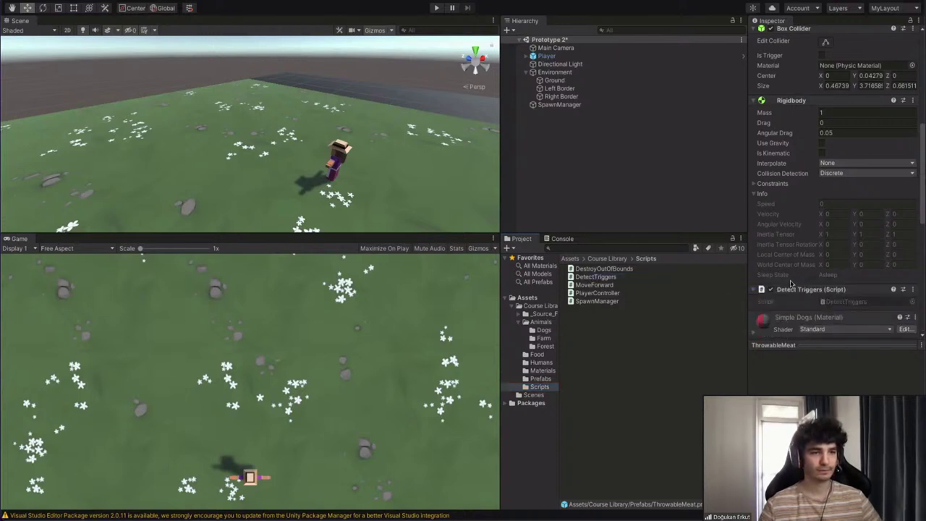
Collapse the Simple Dogs material settings on ThrowableMeat and review the prefab's components
{"action": "scroll", "coordinate": [806, 295], "scroll_direction": "down", "scroll_amount": 10}
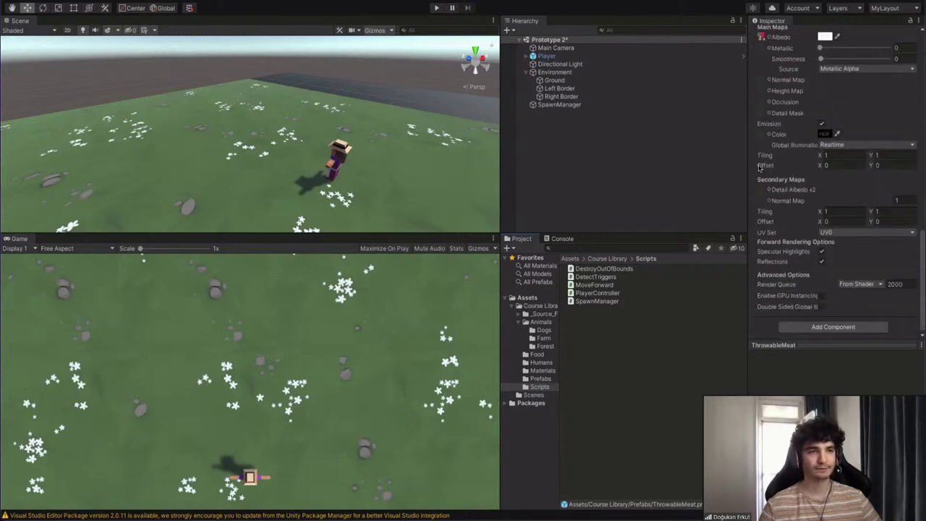
{"action": "scroll", "coordinate": [759, 167], "scroll_direction": "up", "scroll_amount": 5}
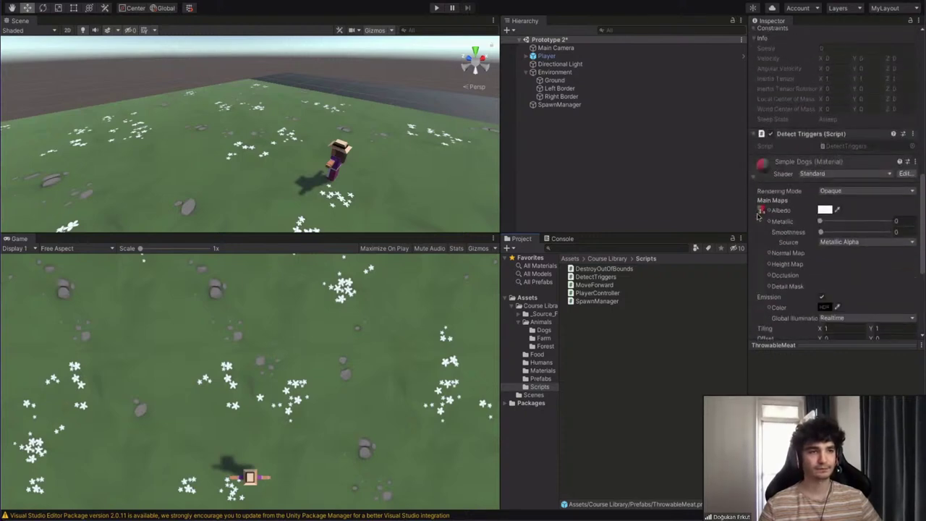
{"action": "left_click", "coordinate": [752, 175]}
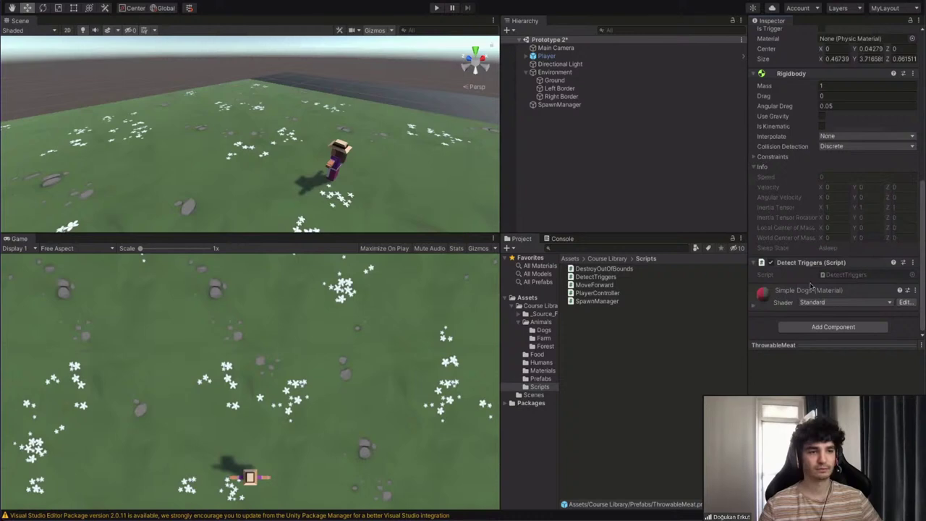
{"action": "scroll", "coordinate": [803, 284], "scroll_direction": "up", "scroll_amount": 10}
{"action": "scroll", "coordinate": [801, 239], "scroll_direction": "down", "scroll_amount": 5}
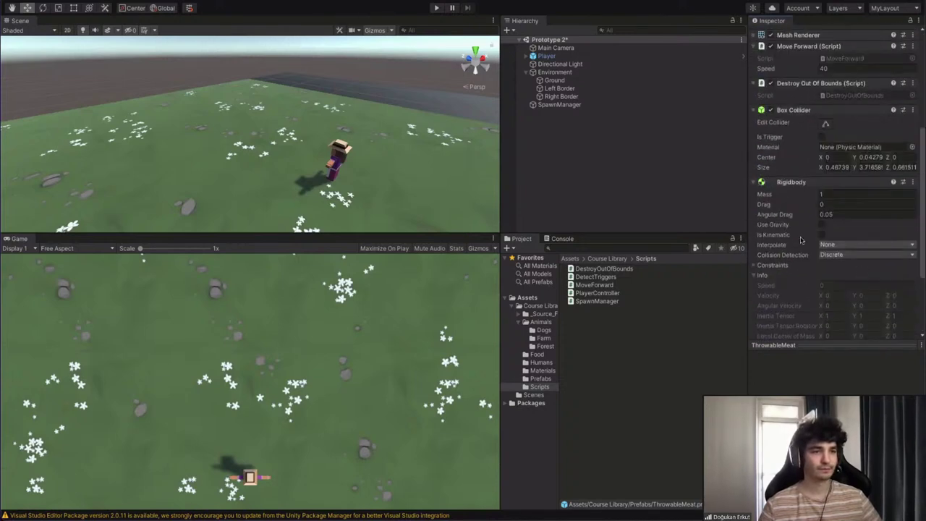
{"action": "scroll", "coordinate": [800, 240], "scroll_direction": "down", "scroll_amount": 4}
Play-test the game by moving the player sideways and throwing meat at the spawned animals, and end the run
{"action": "left_click", "coordinate": [436, 8]}
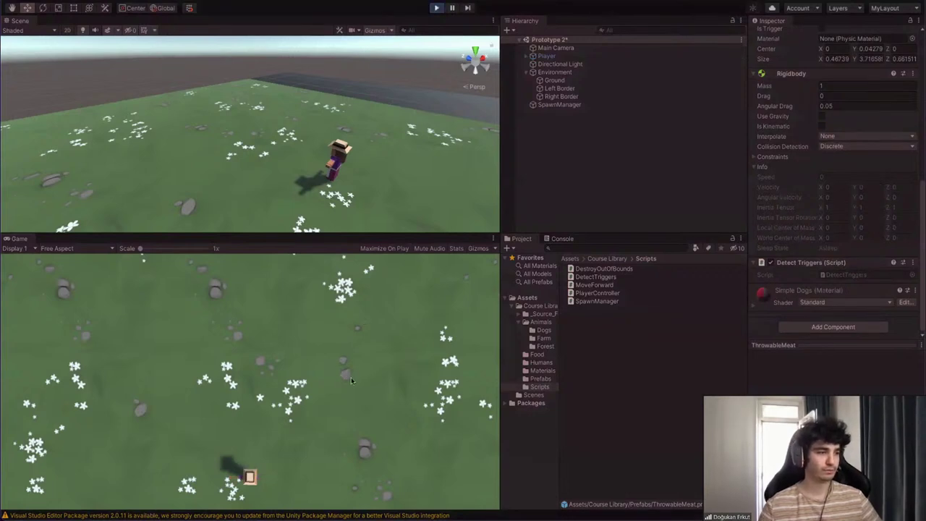
{"action": "key", "text": "Left"}
{"action": "key", "text": "Left"}
{"action": "key", "text": "space"}
{"action": "key", "text": "Right"}
{"action": "key", "text": "Left"}
{"action": "key", "text": "Right"}
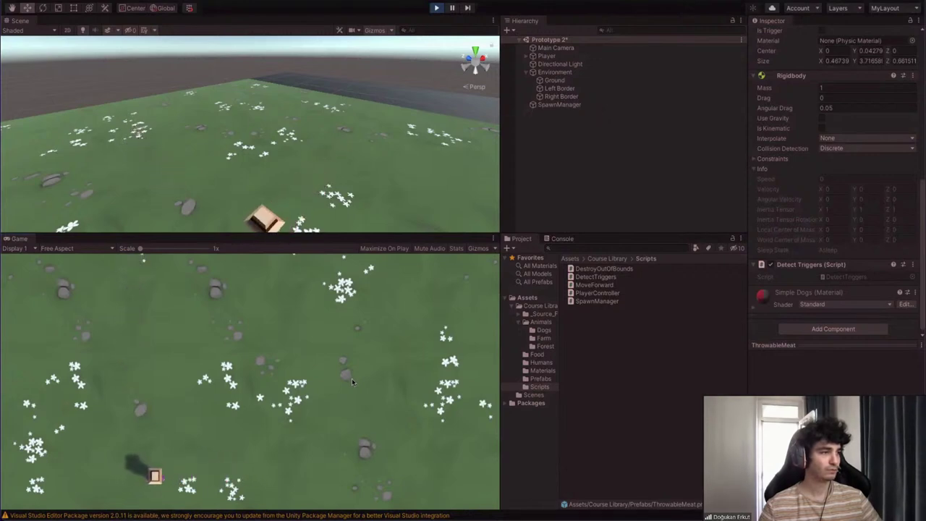
{"action": "key", "text": "space"}
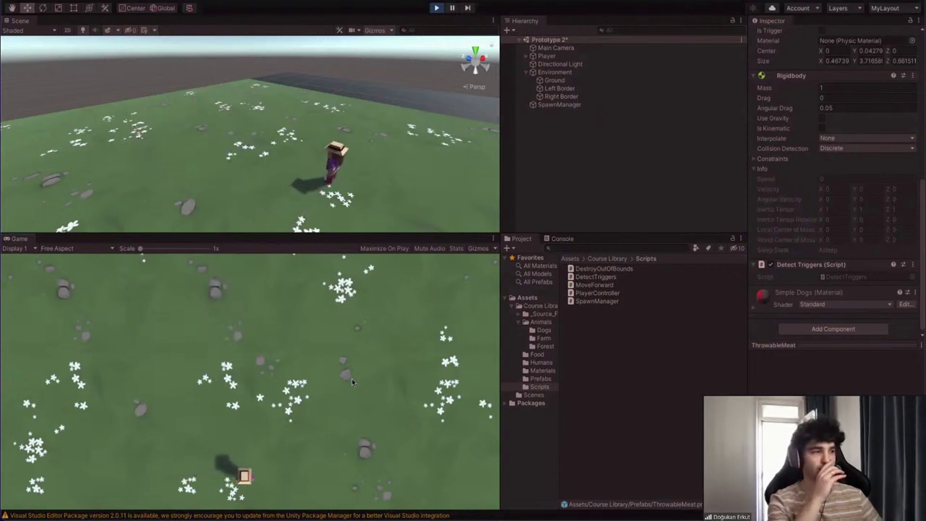
{"action": "key", "text": "Left"}
{"action": "key", "text": "Right"}
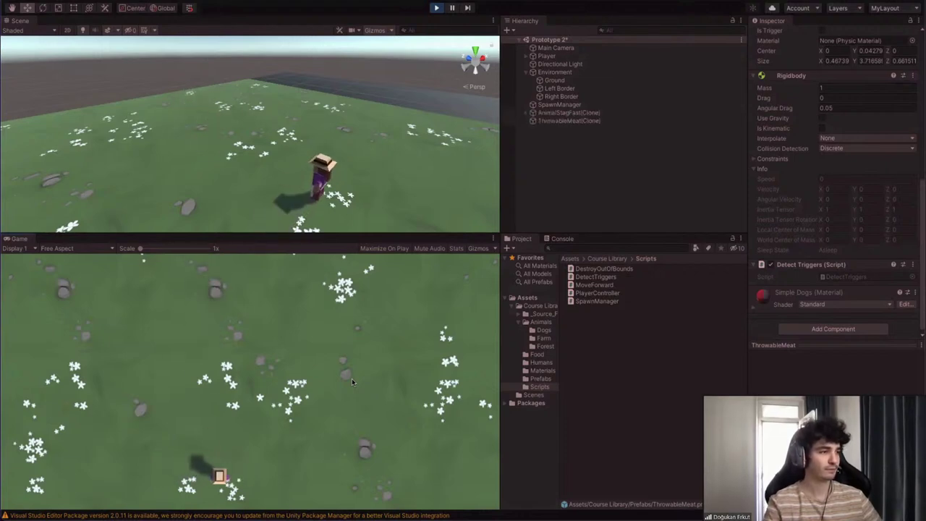
{"action": "key", "text": "Left"}
{"action": "key", "text": "Right"}
{"action": "key", "text": "Left"}
{"action": "key", "text": "Left"}
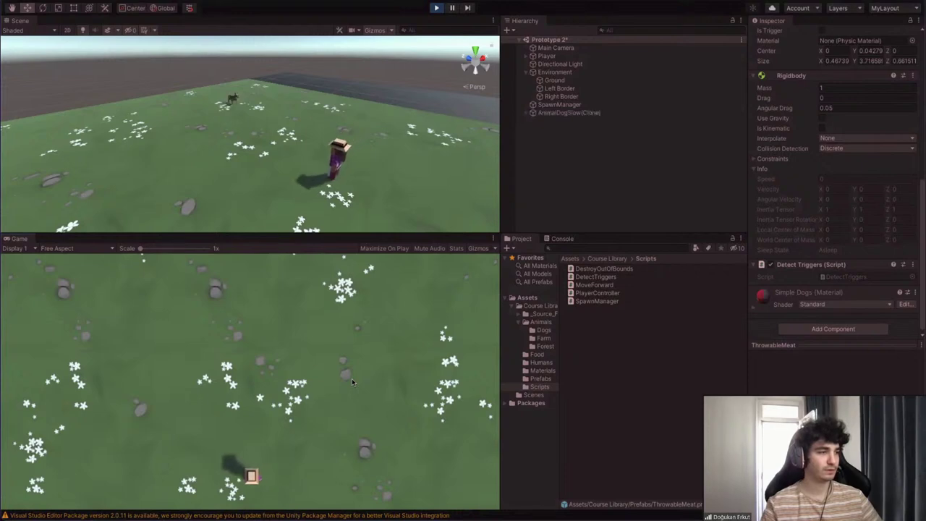
{"action": "key", "text": "Right"}
{"action": "key", "text": "Left"}
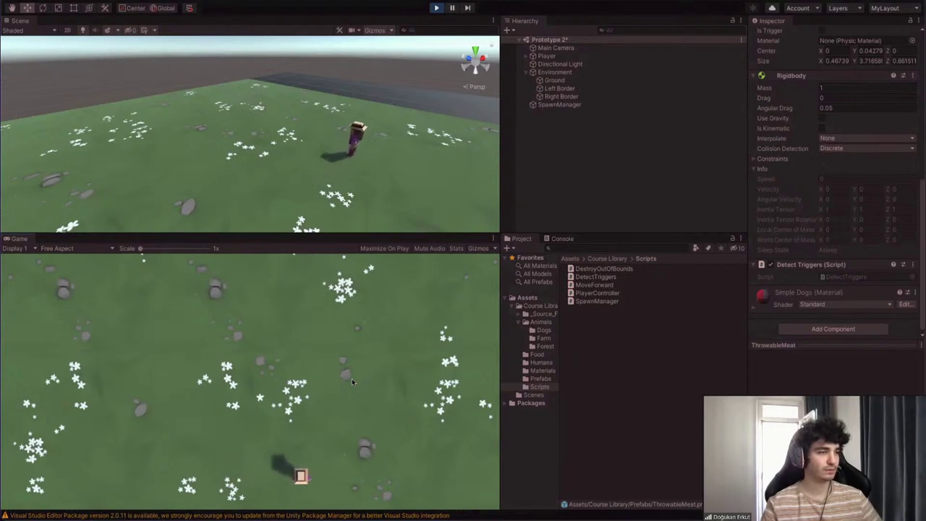
{"action": "key", "text": "Left"}
{"action": "key", "text": "space"}
{"action": "key", "text": "Right"}
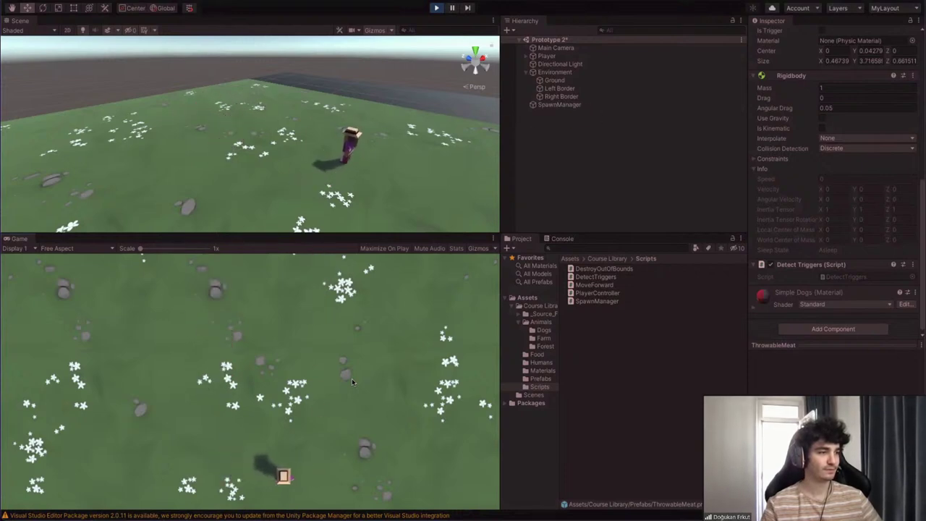
{"action": "key", "text": "Left"}
{"action": "key", "text": "Right"}
{"action": "key", "text": "Left"}
{"action": "key", "text": "Right"}
{"action": "key", "text": "Left"}
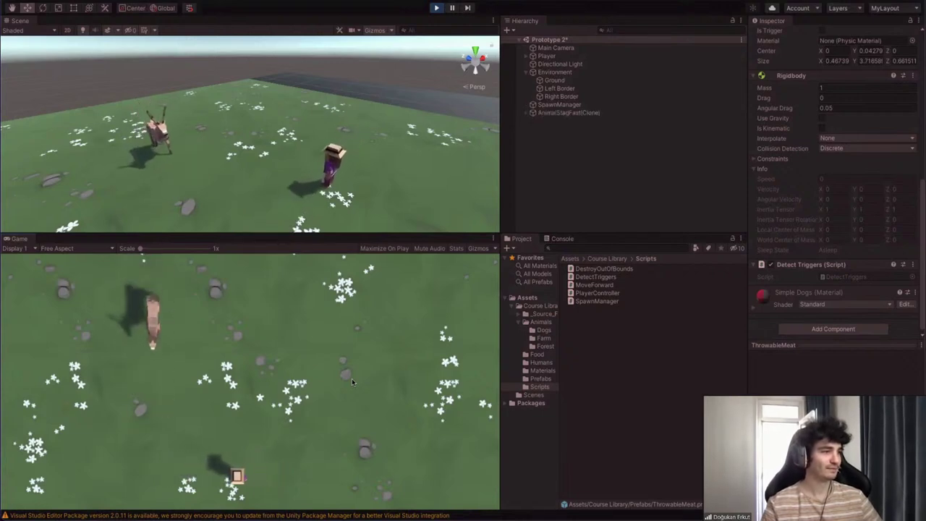
{"action": "key", "text": "Right"}
{"action": "key", "text": "Left"}
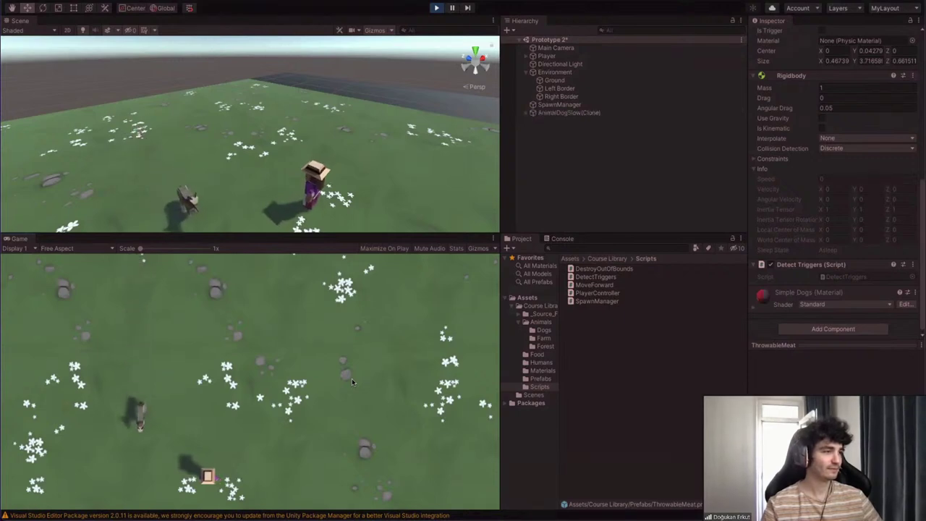
{"action": "key", "text": "space"}
{"action": "key", "text": "Right"}
{"action": "key", "text": "Right"}
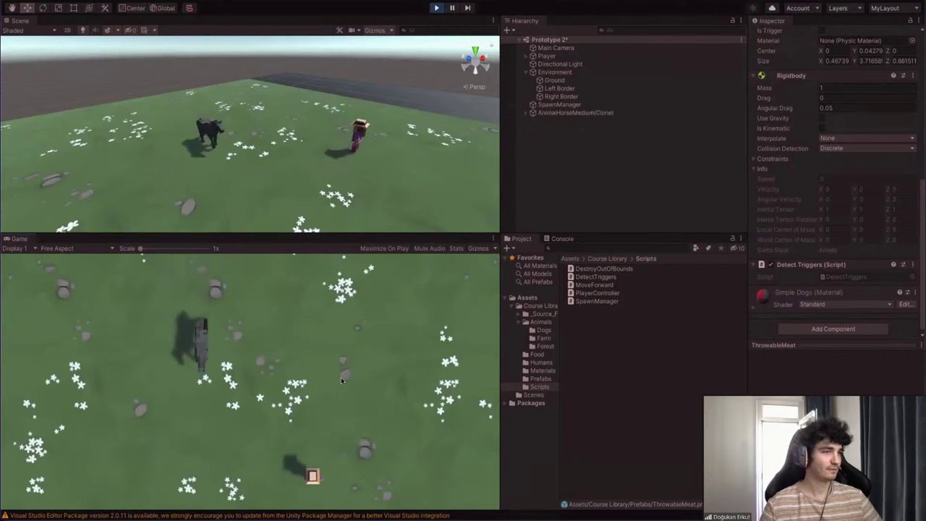
{"action": "key", "text": "Left"}
{"action": "key", "text": "Left"}
{"action": "key", "text": "space"}
{"action": "key", "text": "Right"}
{"action": "key", "text": "space"}
{"action": "key", "text": "Left"}
{"action": "key", "text": "Right"}
{"action": "key", "text": "Left"}
{"action": "key", "text": "Right"}
{"action": "key", "text": "Right"}
{"action": "key", "text": "Left"}
{"action": "key", "text": "Right"}
{"action": "key", "text": "Left"}
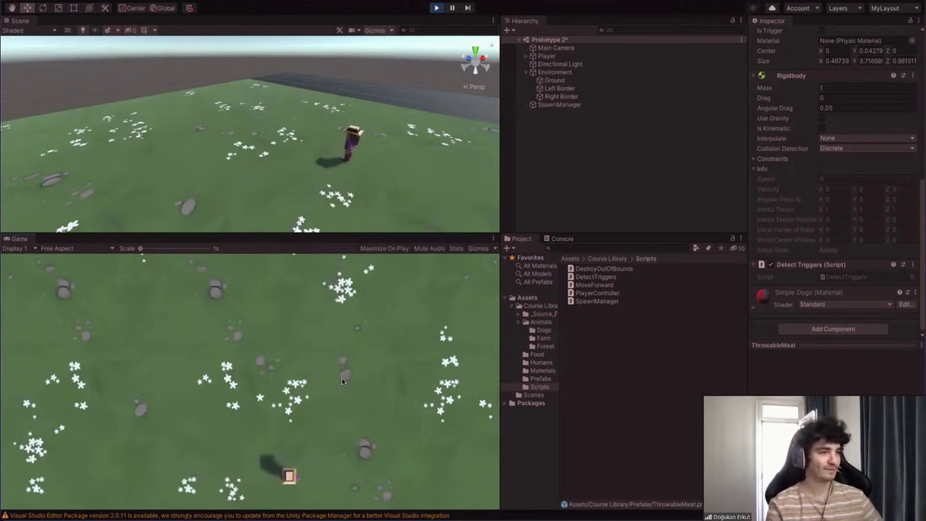
{"action": "key", "text": "Left"}
{"action": "key", "text": "space"}
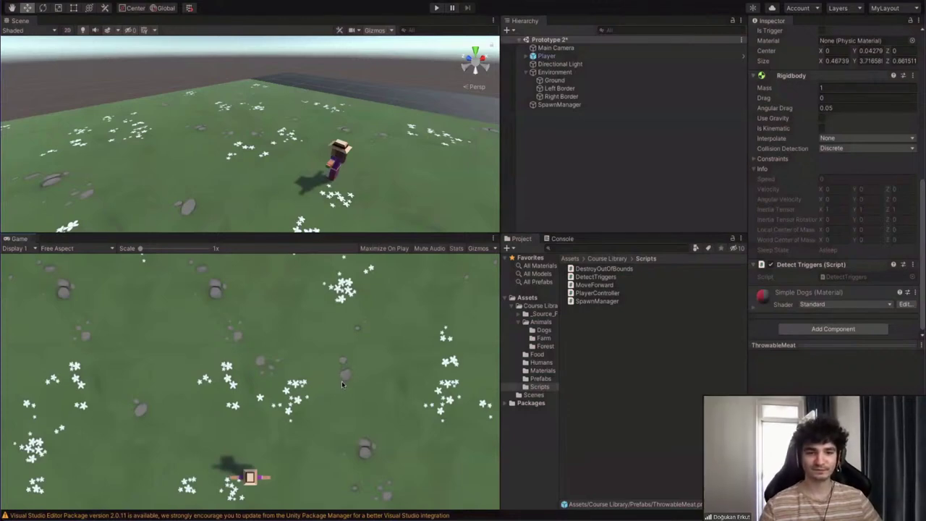
{"action": "left_click", "coordinate": [542, 239]}
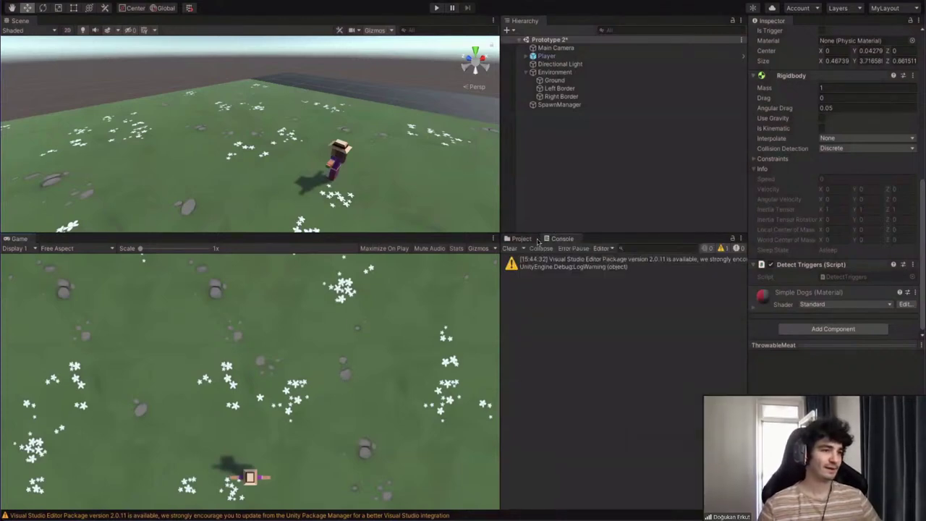
{"action": "left_click", "coordinate": [520, 240]}
{"action": "left_click_drag", "start_coordinate": [406, 209], "coordinate": [226, 148], "text": "alt"}
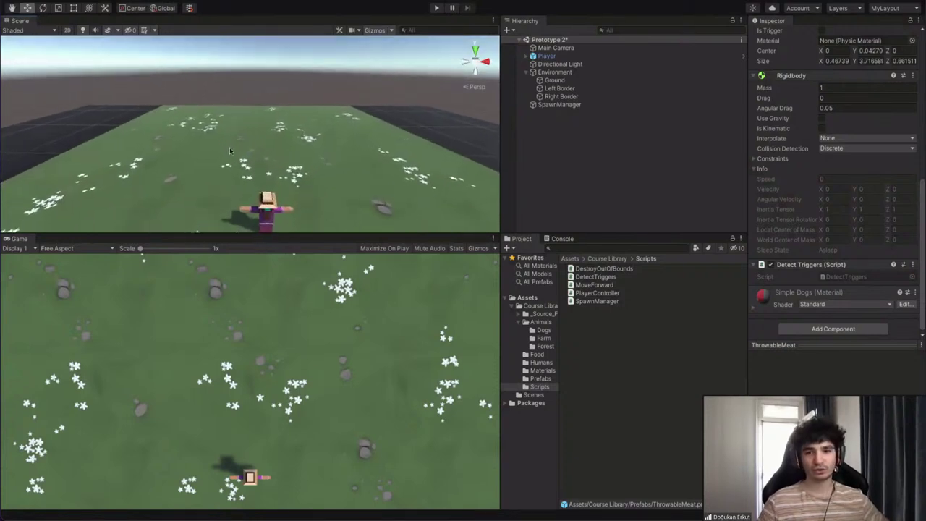
{"action": "scroll", "coordinate": [230, 148], "scroll_direction": "down", "scroll_amount": 5}
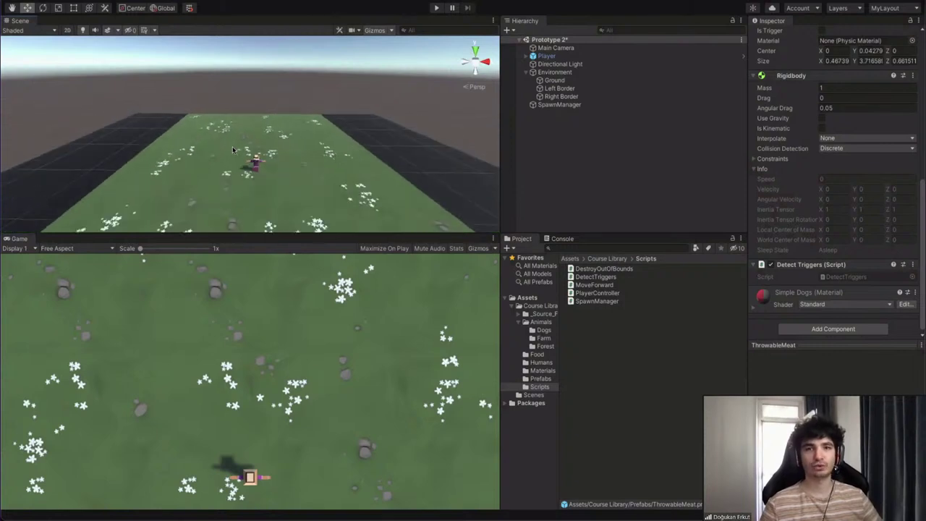
{"action": "left_click_drag", "start_coordinate": [231, 148], "coordinate": [231, 152], "text": "alt"}
{"action": "scroll", "coordinate": [232, 150], "scroll_direction": "up", "scroll_amount": 6}
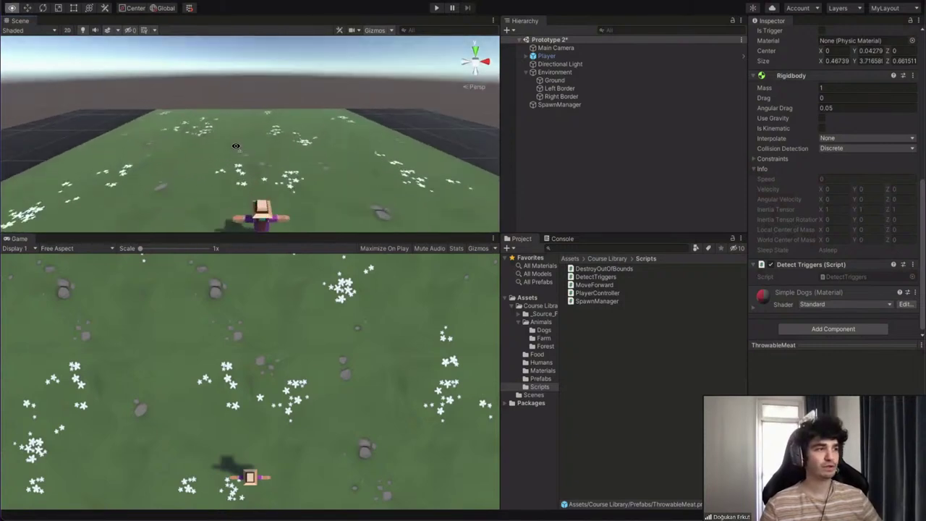
{"action": "scroll", "coordinate": [236, 149], "scroll_direction": "down", "scroll_amount": 2}
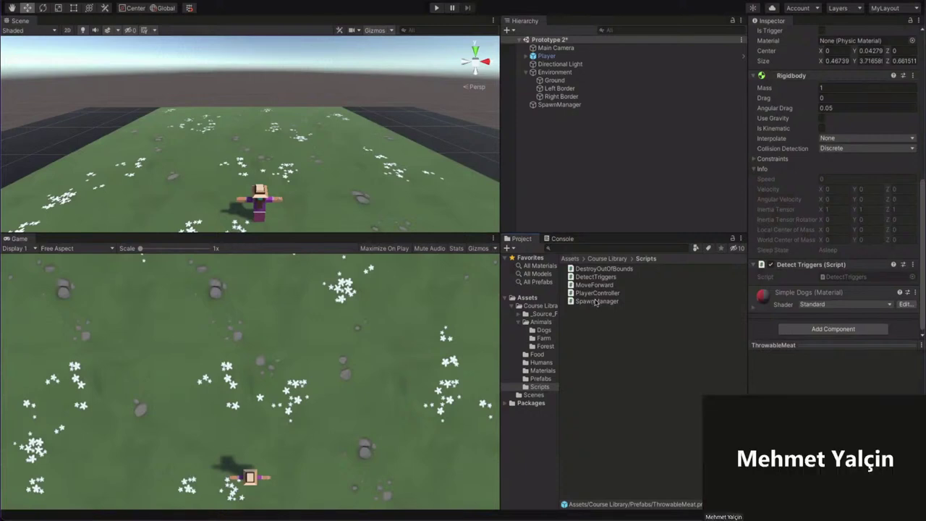
{"action": "scroll", "coordinate": [805, 206], "scroll_direction": "up", "scroll_amount": 5}
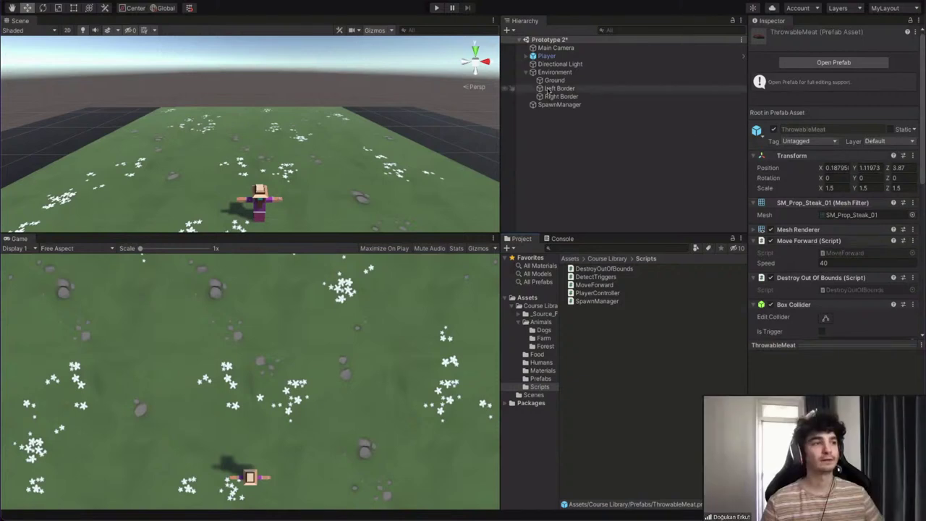
Collapse the Environment group and select the Player object, framing it from the side in the Scene view
{"action": "left_click", "coordinate": [527, 73]}
{"action": "left_click", "coordinate": [544, 57]}
{"action": "right_click_drag", "start_coordinate": [386, 105], "coordinate": [287, 149]}
{"action": "right_click_drag", "start_coordinate": [577, 308], "coordinate": [555, 330]}
{"action": "right_click_drag", "start_coordinate": [324, 176], "coordinate": [276, 167]}
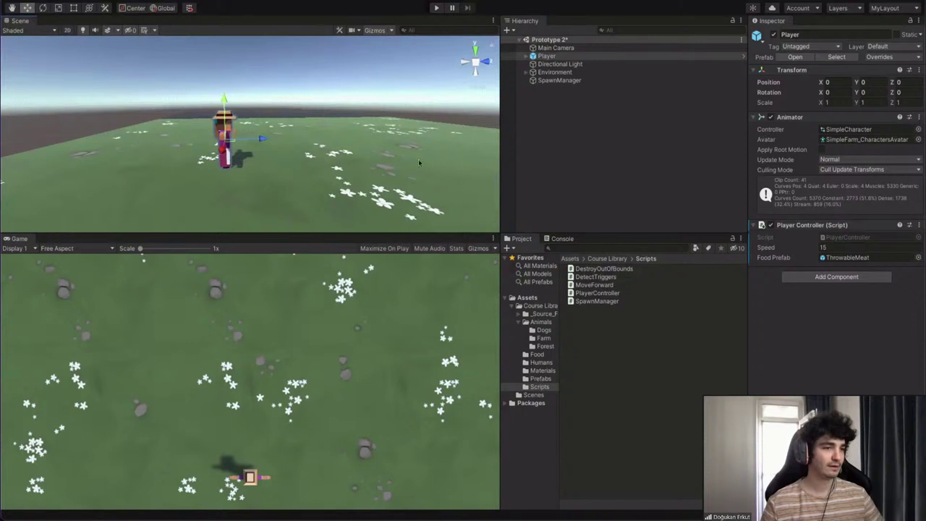
Run the game again, move the player sideways and watch the spawned animals approach in the Scene view
{"action": "left_click", "coordinate": [439, 8]}
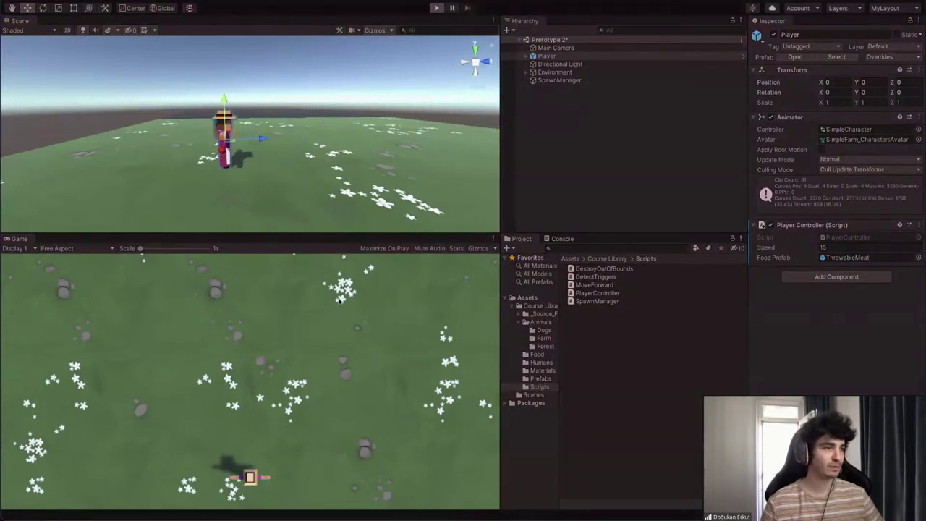
{"action": "key", "text": "Left"}
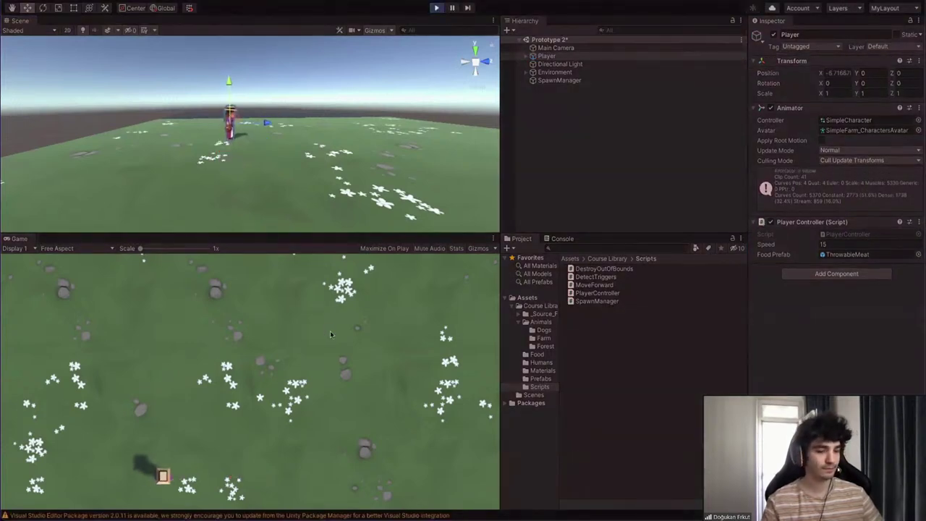
{"action": "key", "text": "Right"}
{"action": "key", "text": "s"}
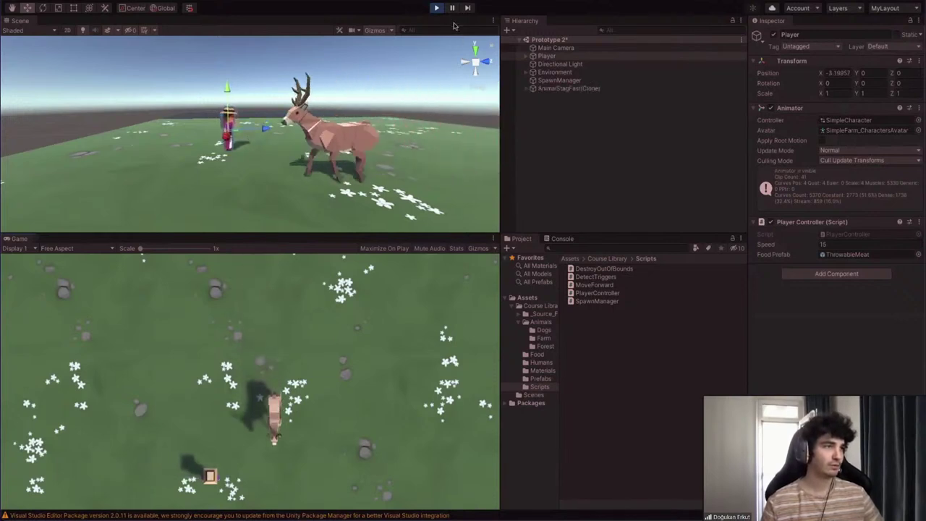
Pause the running game just after throwing a piece of meat and select the thrown meat clone in the scene
{"action": "key", "text": "Left"}
{"action": "key", "text": "space"}
{"action": "left_click", "coordinate": [452, 9]}
{"action": "mouse_move", "coordinate": [311, 117]}
{"action": "right_mouse_down"}
{"action": "mouse_move", "coordinate": [395, 106]}
{"action": "mouse_move", "coordinate": [332, 129]}
{"action": "mouse_move", "coordinate": [340, 129]}
{"action": "mouse_move", "coordinate": [342, 166]}
{"action": "mouse_move", "coordinate": [348, 155]}
{"action": "mouse_move", "coordinate": [244, 130]}
{"action": "right_mouse_up"}
{"action": "key", "text": "w"}
{"action": "left_click", "coordinate": [297, 148]}
{"action": "mouse_move", "coordinate": [303, 157]}
{"action": "right_mouse_down"}
{"action": "mouse_move", "coordinate": [283, 168]}
{"action": "mouse_move", "coordinate": [295, 161]}
{"action": "mouse_move", "coordinate": [197, 158]}
{"action": "mouse_move", "coordinate": [323, 126]}
{"action": "right_mouse_up"}
Try raising the thrown meat clone off the ground along the Y axis, and undo the move
{"action": "left_click_drag", "start_coordinate": [324, 120], "coordinate": [324, 123]}
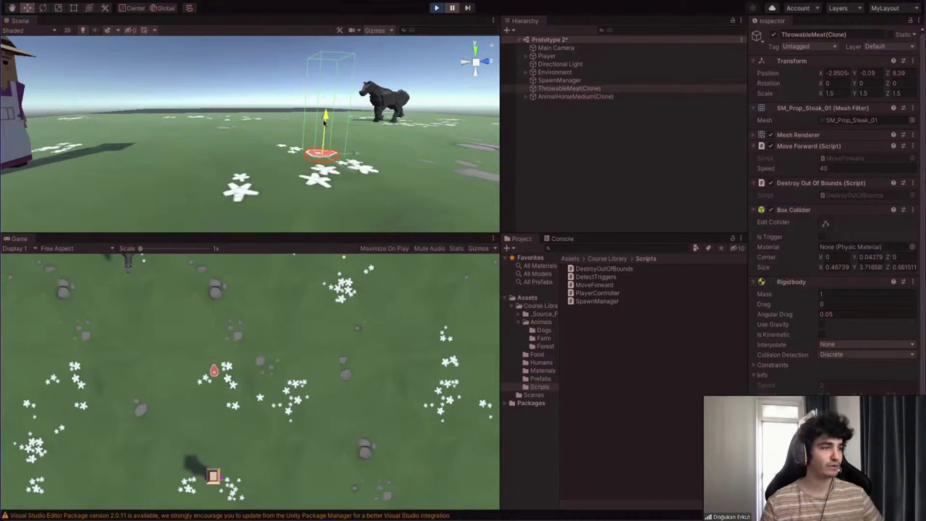
{"action": "right_click_drag", "start_coordinate": [291, 130], "coordinate": [248, 134]}
{"action": "key", "text": "s"}
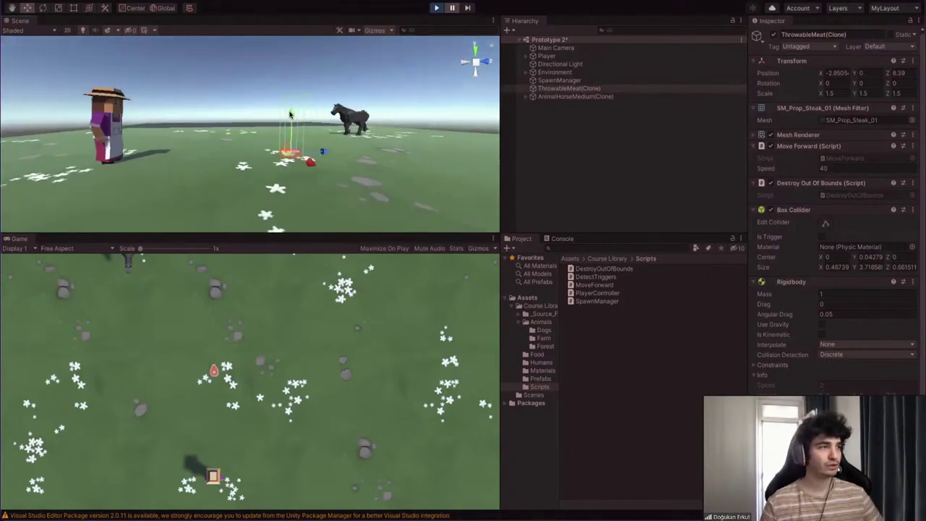
{"action": "left_click_drag", "start_coordinate": [291, 116], "coordinate": [290, 90]}
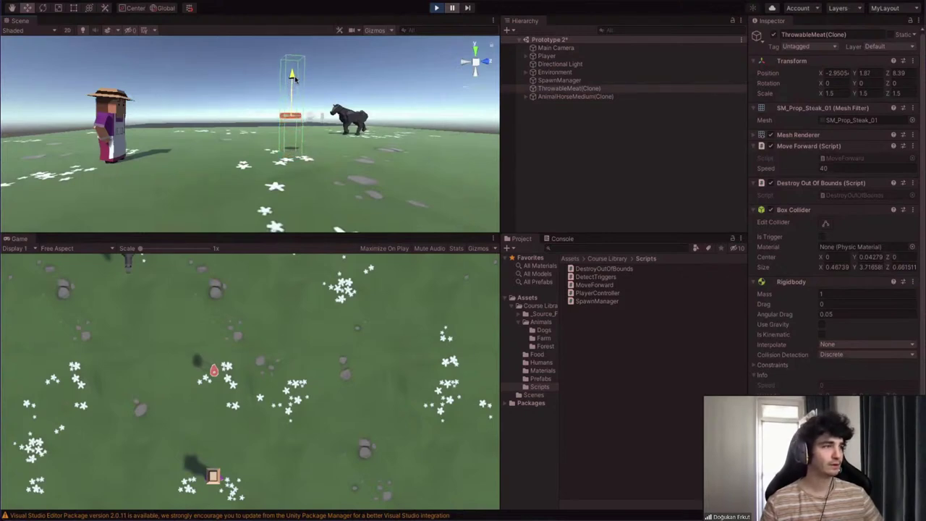
{"action": "key", "text": "ctrl+z"}
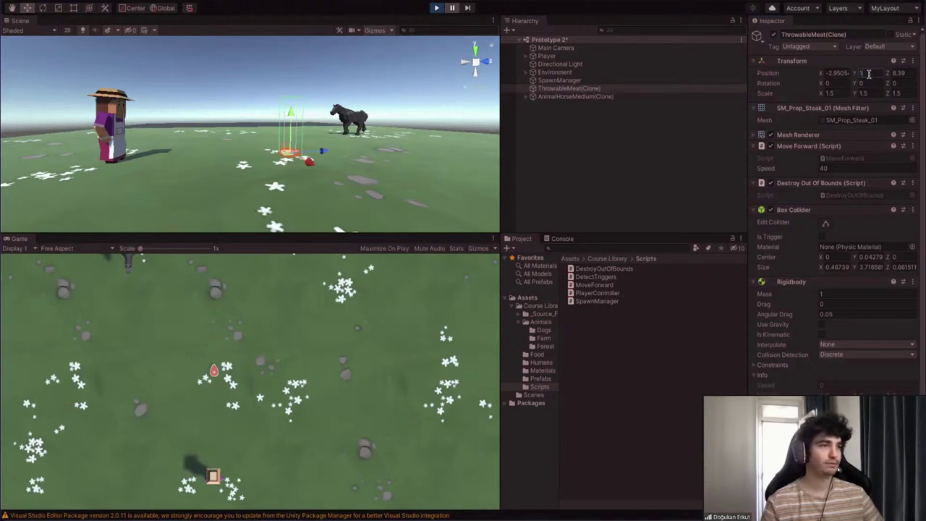
Set the thrown meat clone's Y position to 1.5, check its height from the side, and stop the game
{"action": "type", "text": "1.5"}
{"action": "right_click_drag", "start_coordinate": [231, 107], "coordinate": [229, 139]}
{"action": "key", "text": "w"}
{"action": "left_click_drag", "start_coordinate": [274, 139], "coordinate": [158, 140]}
{"action": "right_click_drag", "start_coordinate": [377, 137], "coordinate": [307, 130]}
{"action": "key", "text": "a"}
{"action": "left_click", "coordinate": [437, 7]}
Switch to Visual Studio and examine the transform.position argument of the Instantiate call in PlayerController.cs
{"action": "mouse_move", "coordinate": [434, 500]}
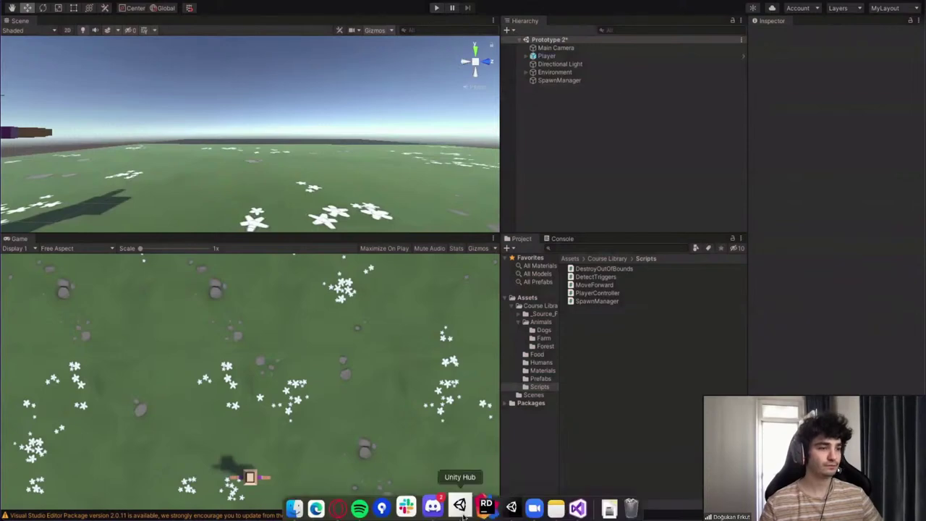
{"action": "left_click", "coordinate": [566, 503]}
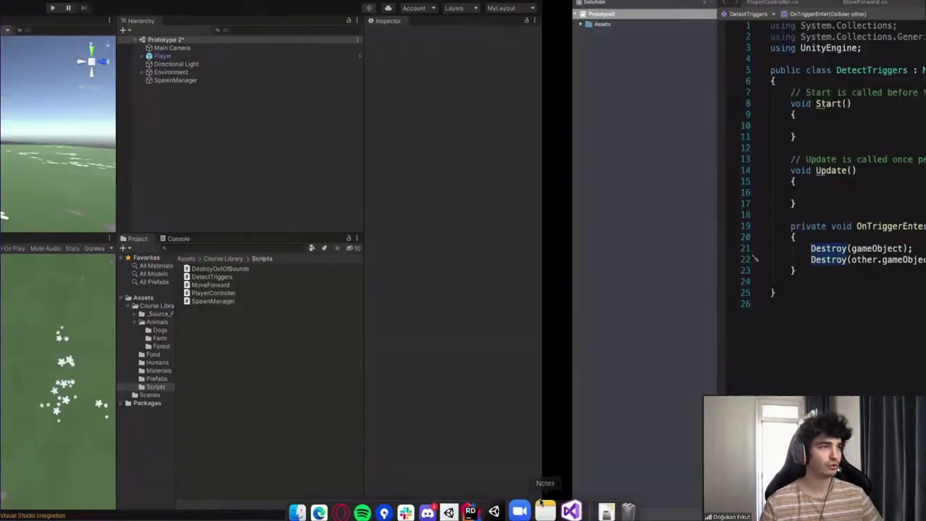
{"action": "left_click", "coordinate": [206, 2]}
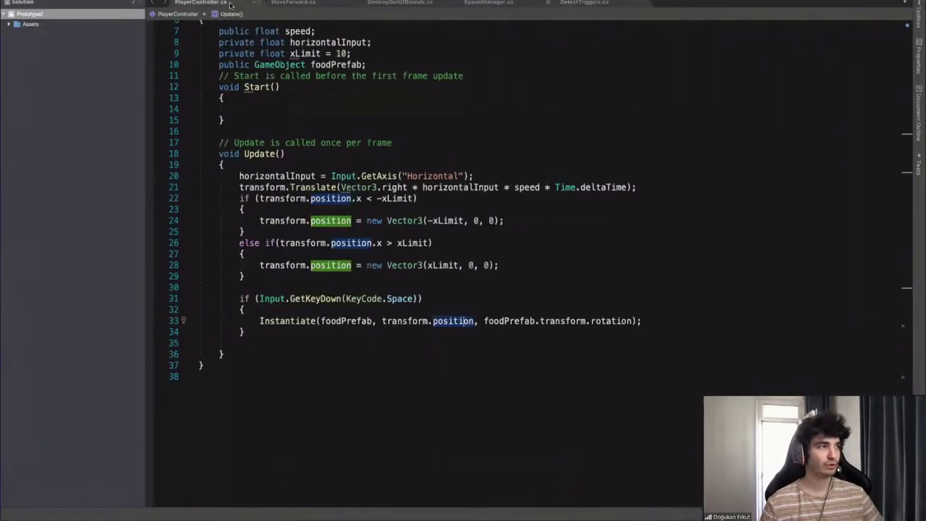
{"action": "left_click", "coordinate": [295, 320]}
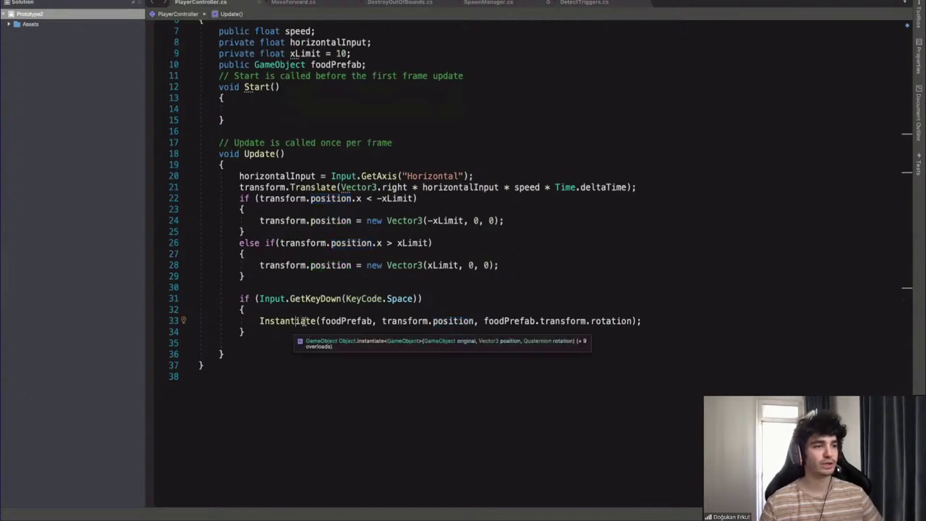
{"action": "left_click_drag", "start_coordinate": [382, 320], "coordinate": [474, 321]}
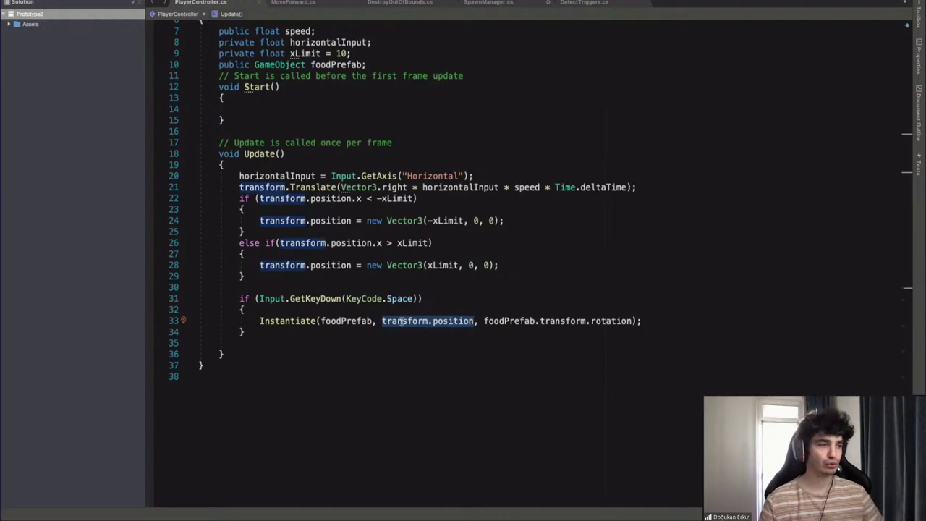
{"action": "left_click", "coordinate": [381, 320]}
{"action": "left_click_drag", "start_coordinate": [381, 320], "coordinate": [483, 320]}
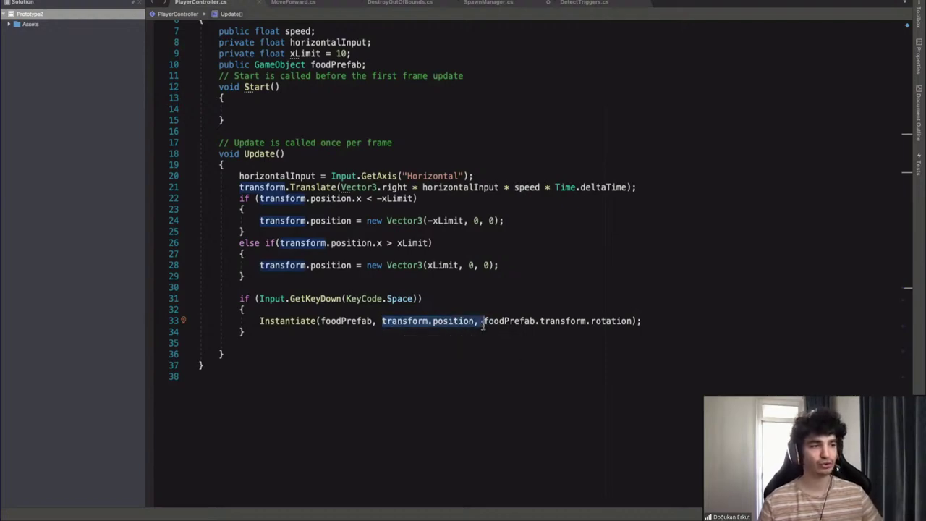
Switch back to Unity, select the player in the scene, and set the tool handle position to Pivot
{"action": "key", "text": "ctrl+Left"}
{"action": "left_click_drag", "start_coordinate": [238, 120], "coordinate": [227, 161], "text": "alt"}
{"action": "left_click", "coordinate": [277, 130]}
{"action": "scroll", "coordinate": [207, 170], "scroll_direction": "down", "scroll_amount": 5}
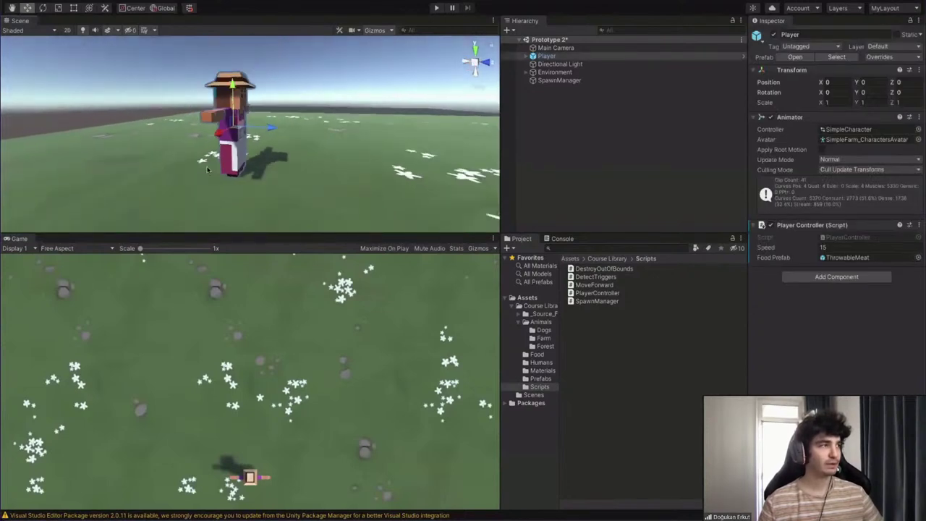
{"action": "left_click", "coordinate": [134, 8]}
Examine where the player's pivot point sits on the character model, up close and from farther away
{"action": "scroll", "coordinate": [239, 171], "scroll_direction": "up", "scroll_amount": 2}
{"action": "left_click_drag", "start_coordinate": [238, 171], "coordinate": [240, 181], "text": "alt"}
{"action": "scroll", "coordinate": [240, 181], "scroll_direction": "up", "scroll_amount": 5}
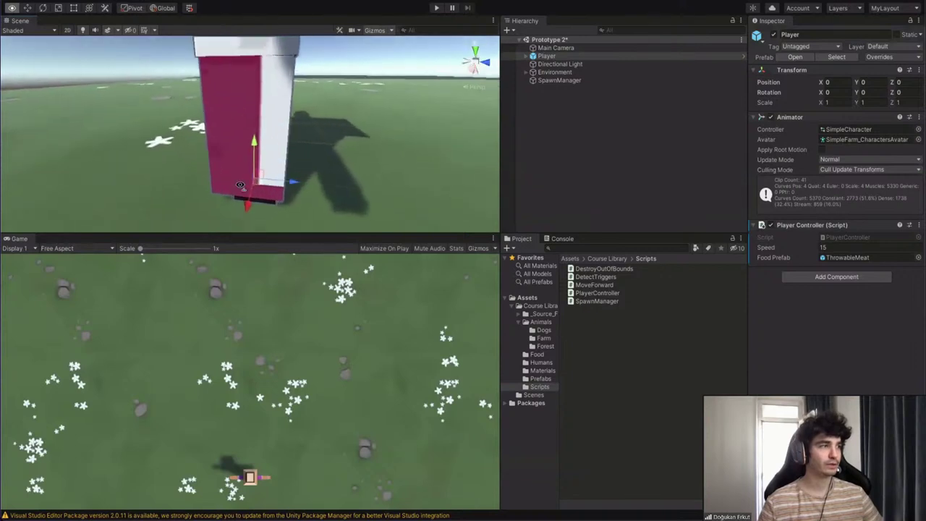
{"action": "scroll", "coordinate": [240, 181], "scroll_direction": "down", "scroll_amount": 3}
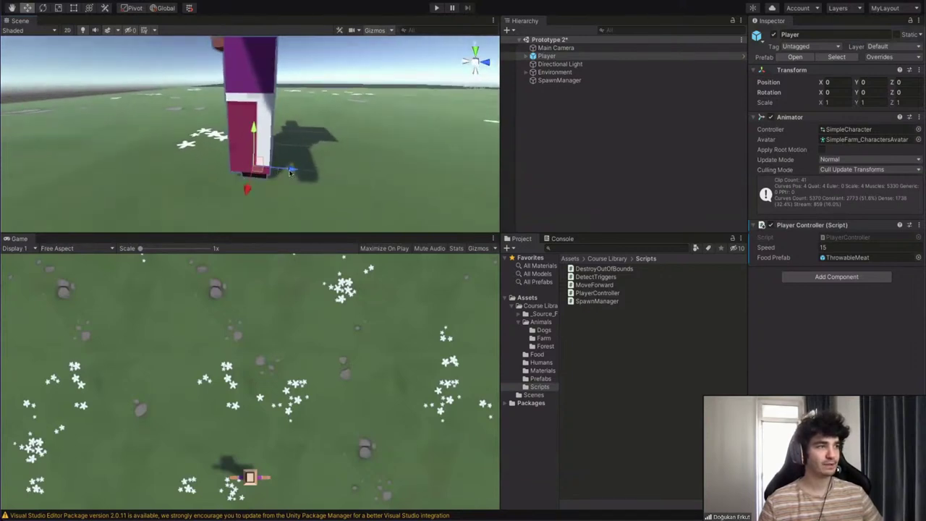
{"action": "right_click_drag", "start_coordinate": [290, 171], "coordinate": [250, 115]}
{"action": "key", "text": "s"}
{"action": "scroll", "coordinate": [271, 130], "scroll_direction": "down", "scroll_amount": 1}
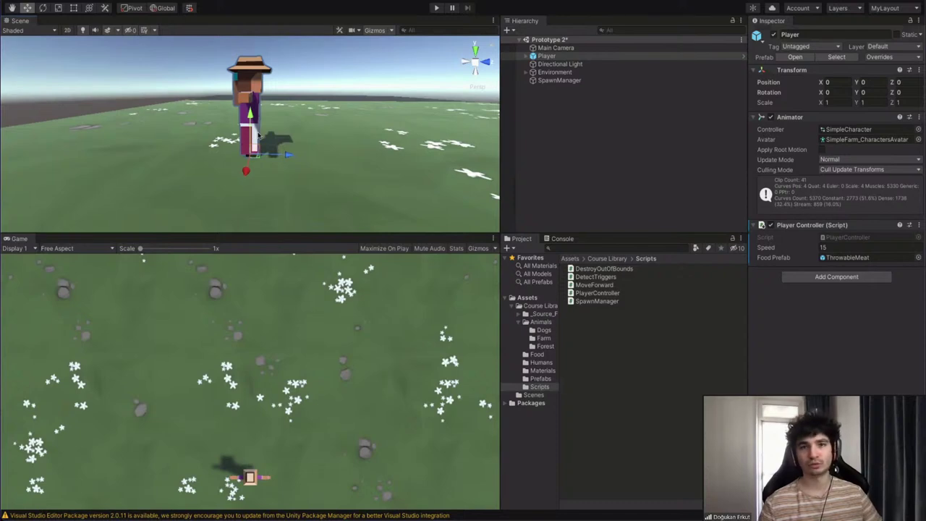
In Visual Studio, start adding a new Vector3 with X 0 and Y 1.5f to transform.position in the Instantiate call
{"action": "key", "text": "ctrl+Right"}
{"action": "left_click", "coordinate": [470, 321]}
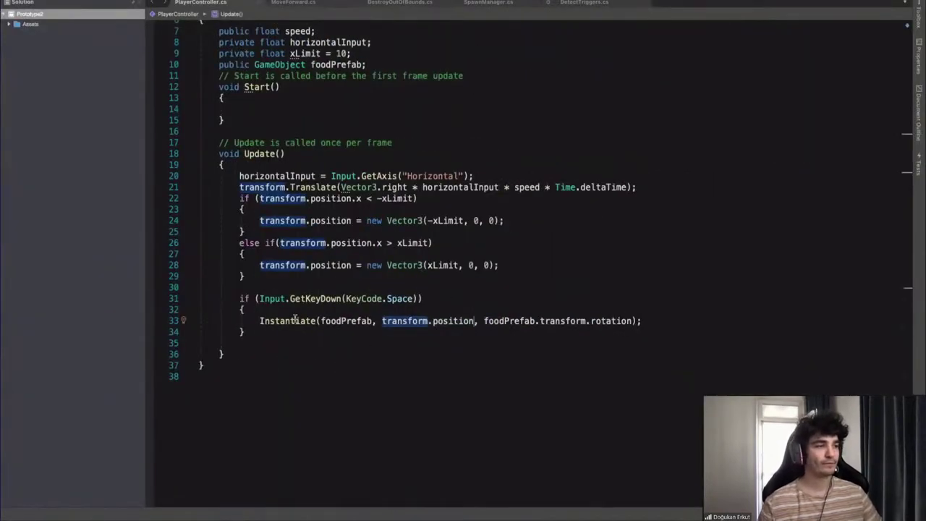
{"action": "left_click_drag", "start_coordinate": [382, 320], "coordinate": [472, 320]}
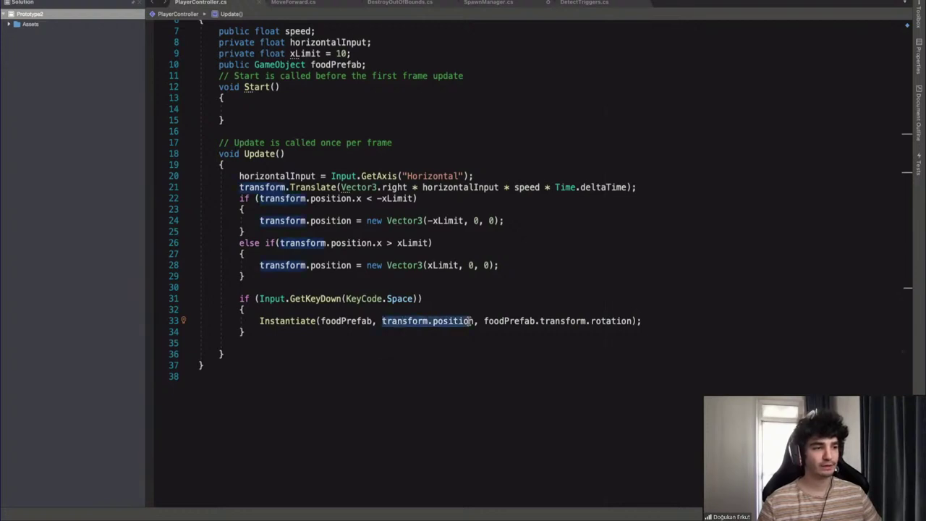
{"action": "left_click", "coordinate": [474, 320]}
{"action": "type", "text": "+ ne"}
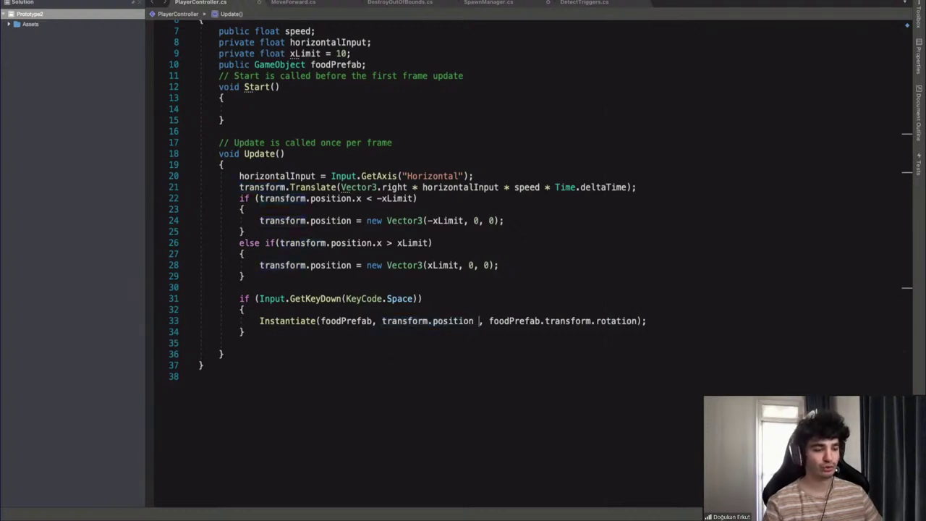
{"action": "type", "text": "w Vector3("}
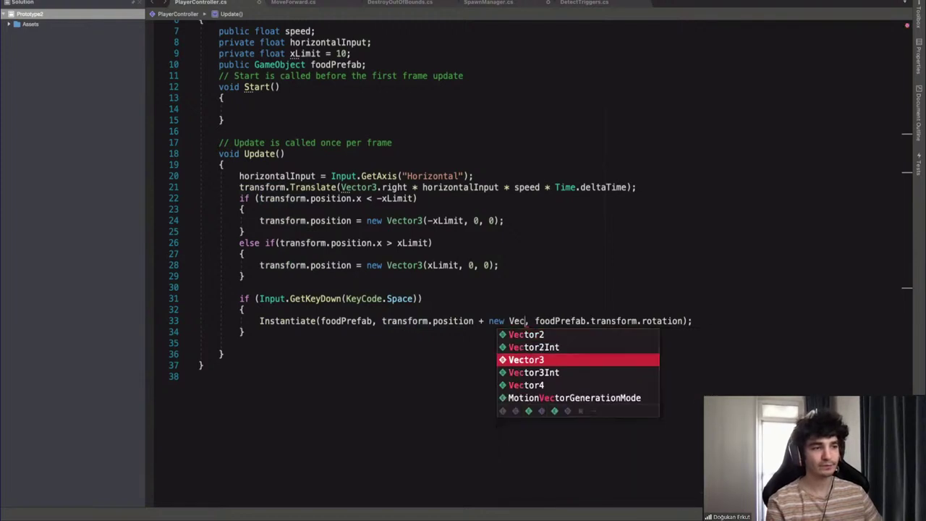
{"action": "type", "text": "0, 1"}
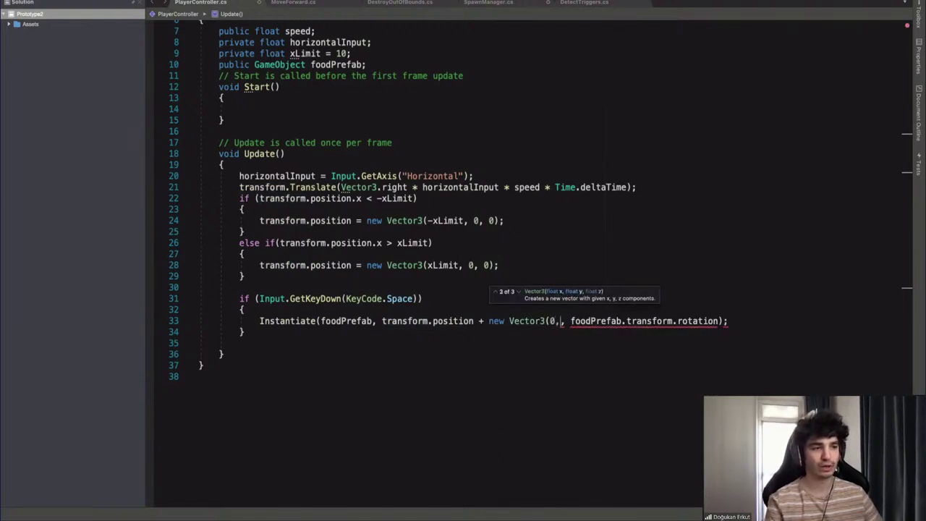
{"action": "type", "text": ".5"}
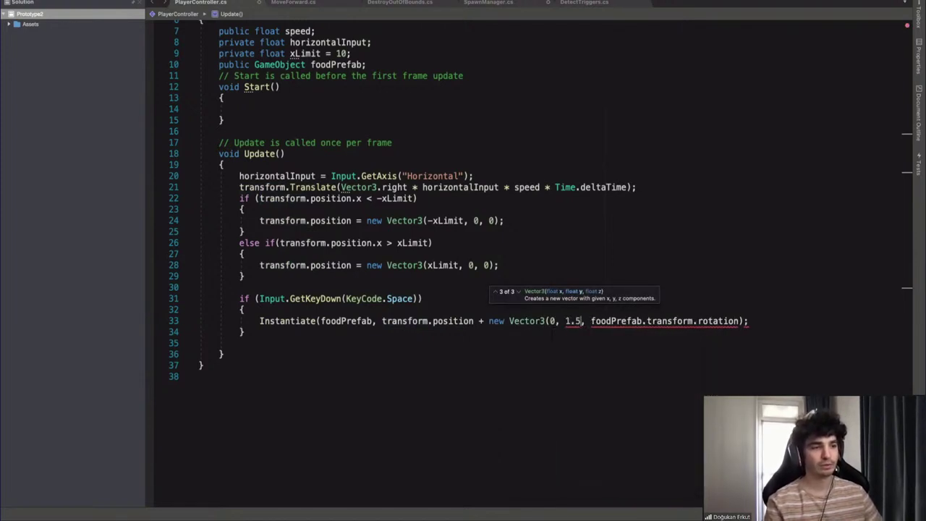
{"action": "type", "text": "f"}
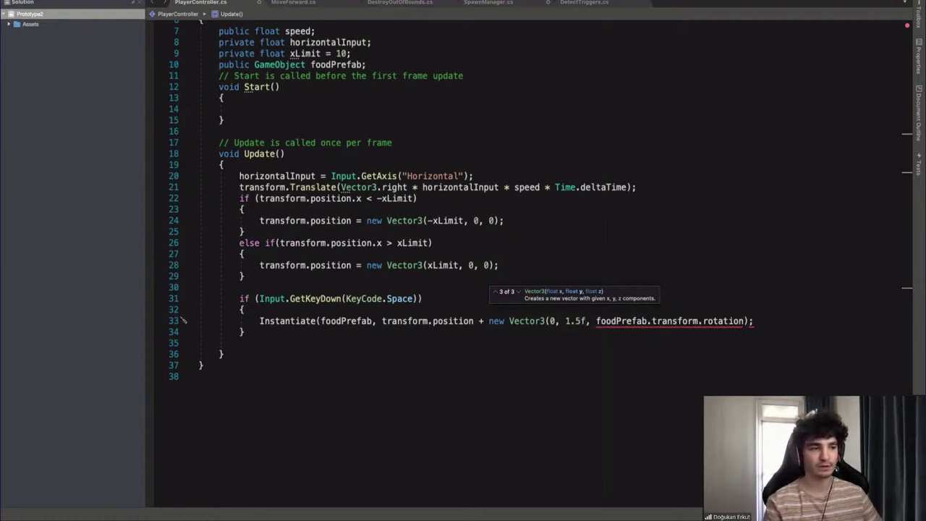
Finish the Vector3 offset in the Instantiate call with a Z value of 0 and a closing parenthesis
{"action": "type", "text": ", object )"}
{"action": "key", "text": "BackSpace"}
{"action": "key", "text": "BackSpace"}
{"action": "key", "text": "BackSpace"}
{"action": "key", "text": "BackSpace"}
{"action": "key", "text": "BackSpace"}
{"action": "key", "text": "BackSpace"}
{"action": "key", "text": "BackSpace"}
{"action": "key", "text": "BackSpace"}
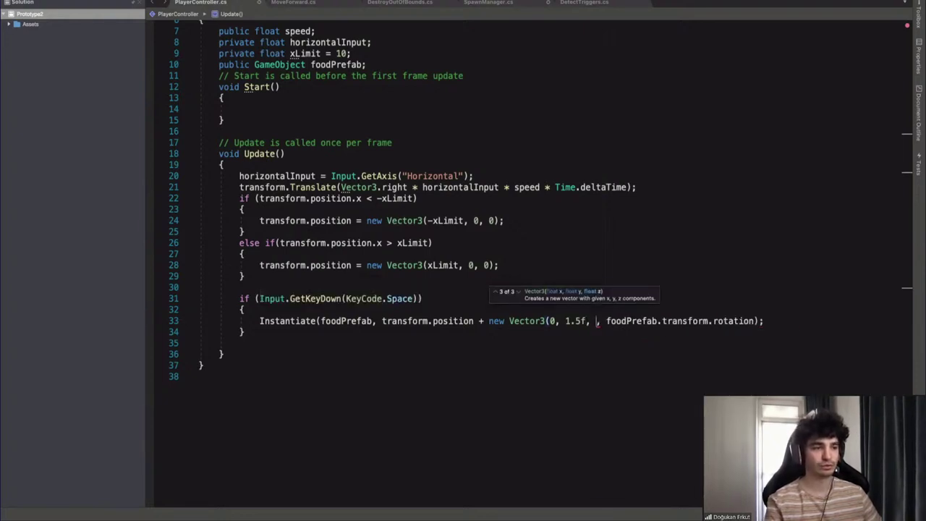
{"action": "type", "text": "0)"}
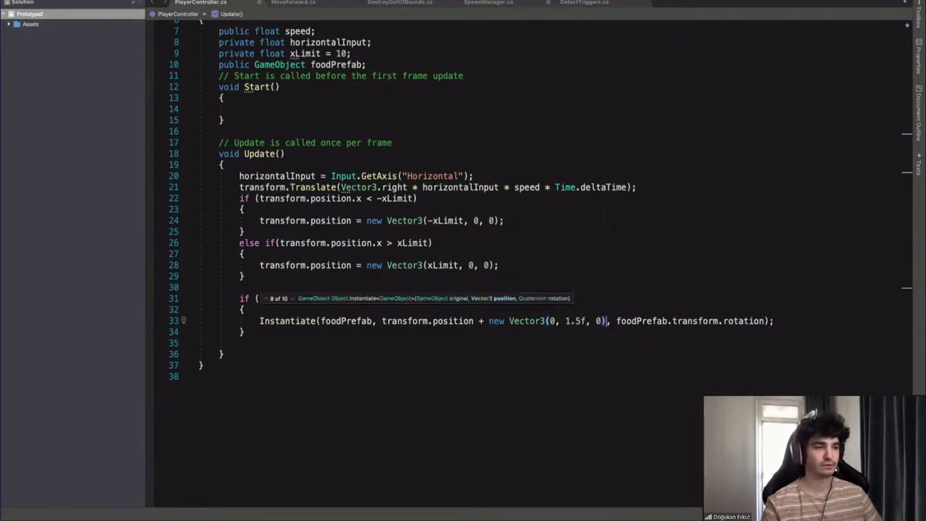
{"action": "key", "text": "Escape"}
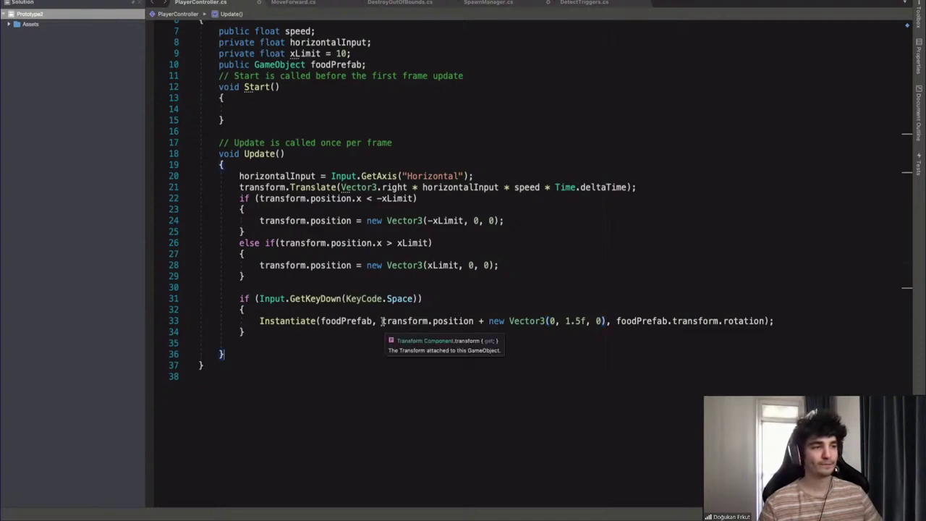
Review the spawn position expression and its 1.5f offset, and save PlayerController.cs
{"action": "left_click_drag", "start_coordinate": [382, 322], "coordinate": [465, 324]}
{"action": "scroll", "coordinate": [475, 321], "scroll_direction": "up", "scroll_amount": 1}
{"action": "left_click", "coordinate": [479, 323]}
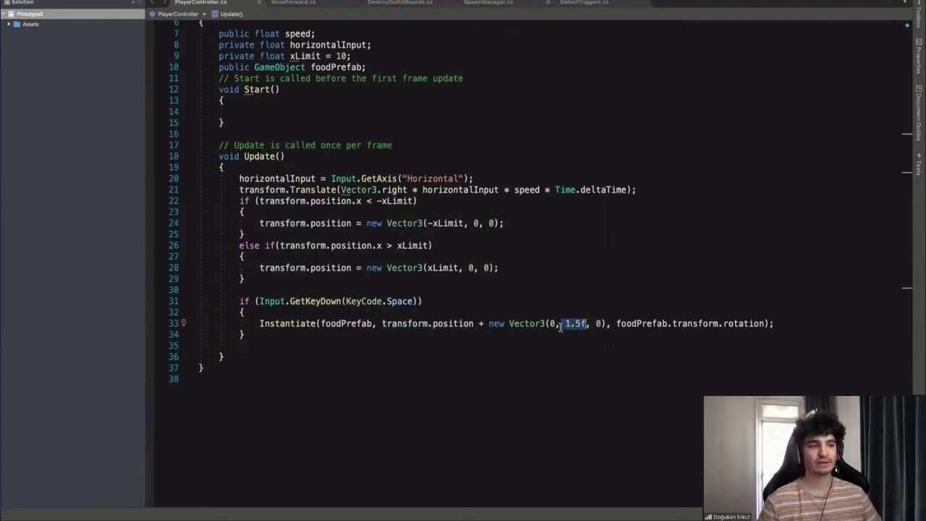
{"action": "left_click", "coordinate": [560, 322]}
Switch to Unity, run the game, and pause it right after throwing a piece of meat
{"action": "mouse_move", "coordinate": [559, 515]}
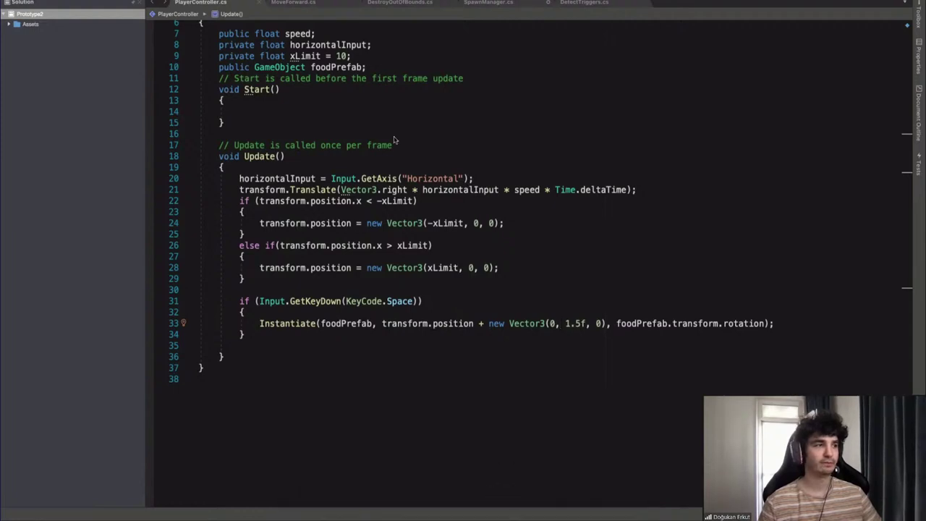
{"action": "key", "text": "ctrl+Left"}
{"action": "scroll", "coordinate": [391, 137], "scroll_direction": "down", "scroll_amount": 5}
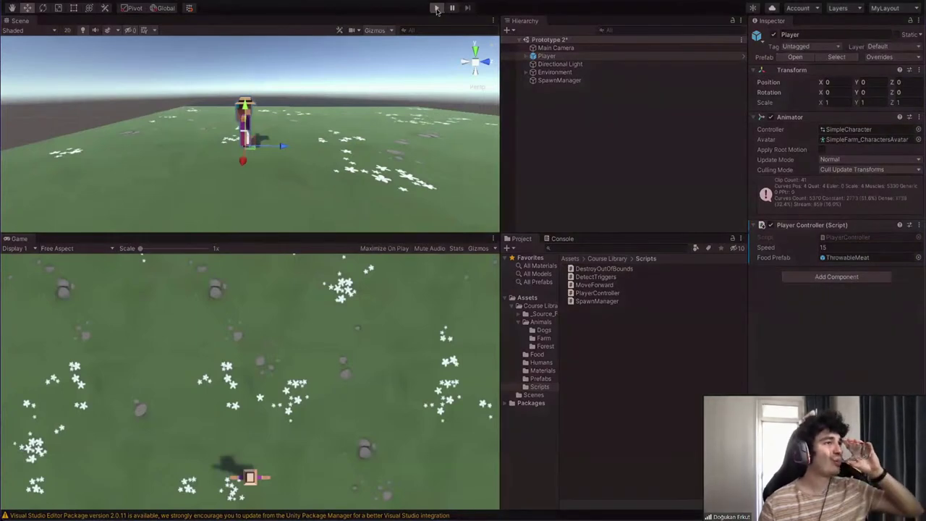
{"action": "left_click", "coordinate": [437, 9]}
{"action": "key", "text": "space"}
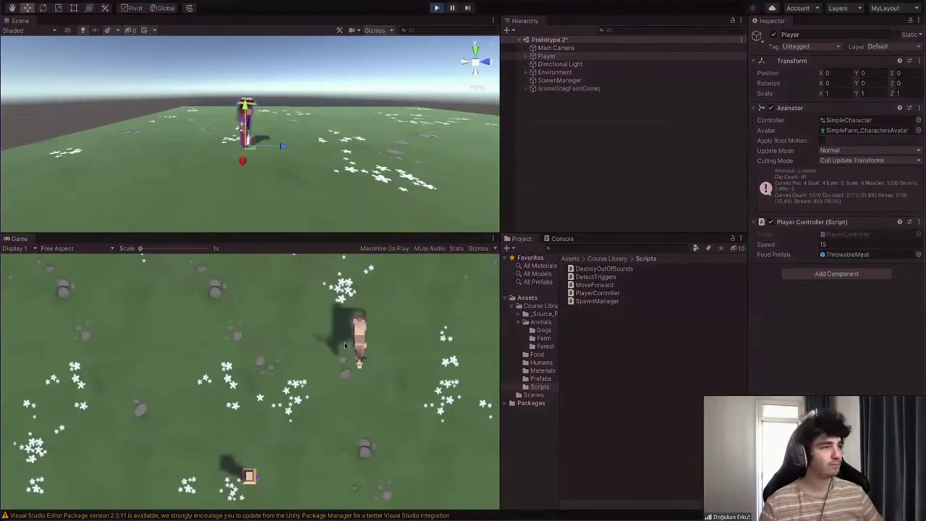
{"action": "left_click", "coordinate": [450, 8]}
Select the thrown meat clone and check its Y position and its height above the ground
{"action": "scroll", "coordinate": [318, 139], "scroll_direction": "up", "scroll_amount": 6}
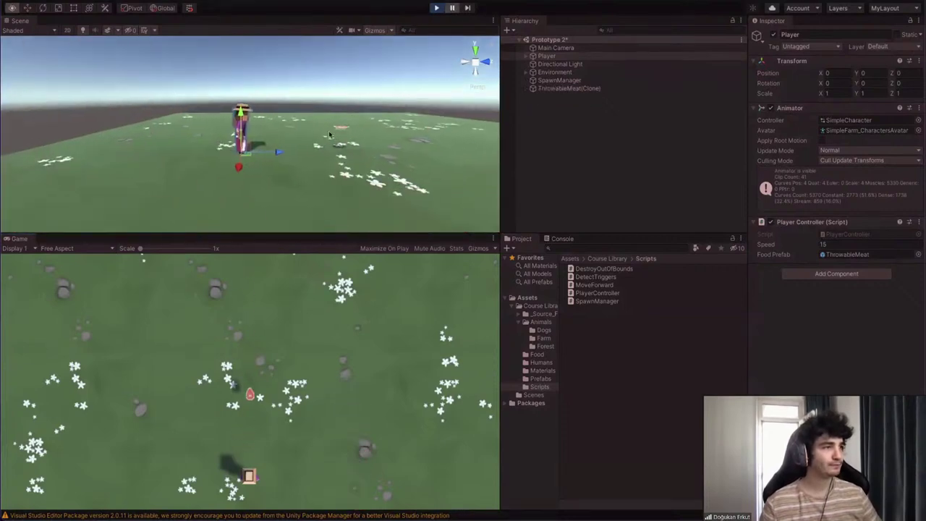
{"action": "scroll", "coordinate": [318, 140], "scroll_direction": "up", "scroll_amount": 1}
{"action": "left_click", "coordinate": [320, 139]}
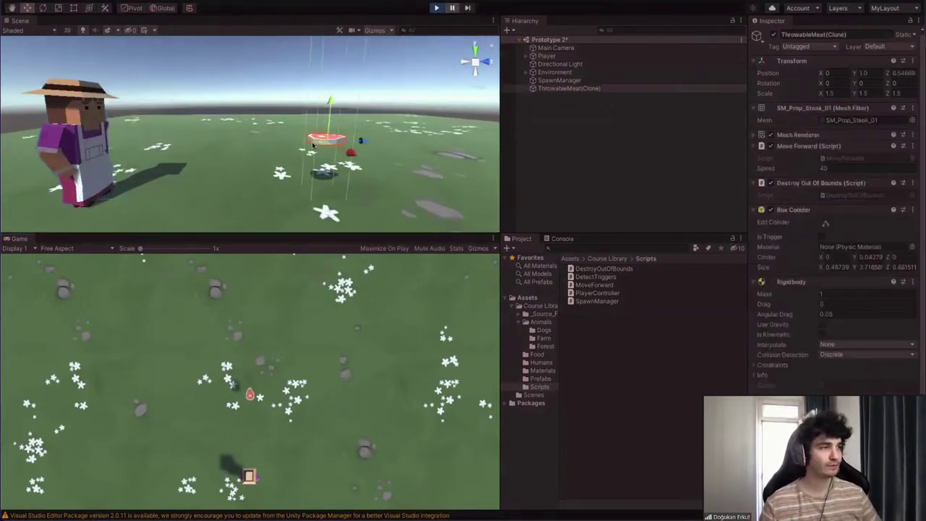
{"action": "right_click_drag", "start_coordinate": [319, 139], "coordinate": [355, 140]}
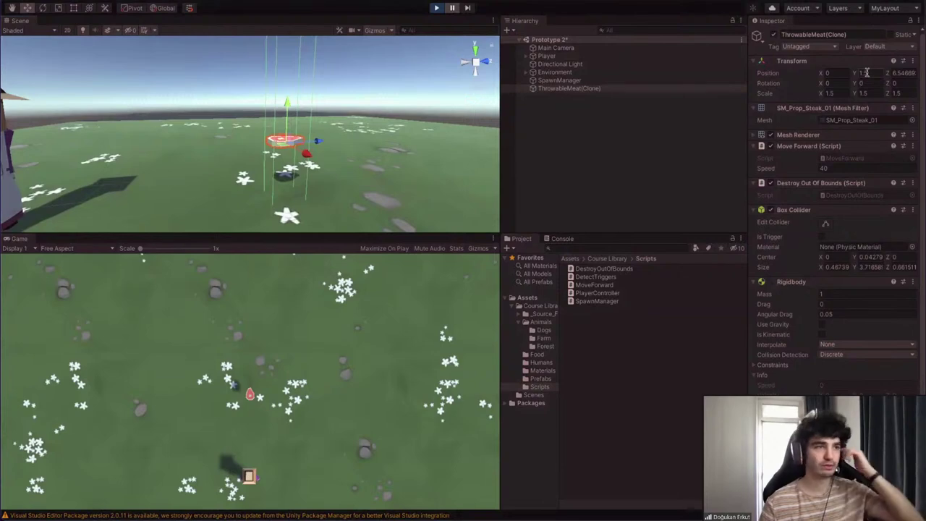
{"action": "right_click_drag", "start_coordinate": [369, 130], "coordinate": [326, 126]}
{"action": "key", "text": "d"}
{"action": "left_click_drag", "start_coordinate": [326, 127], "coordinate": [312, 125], "text": "alt"}
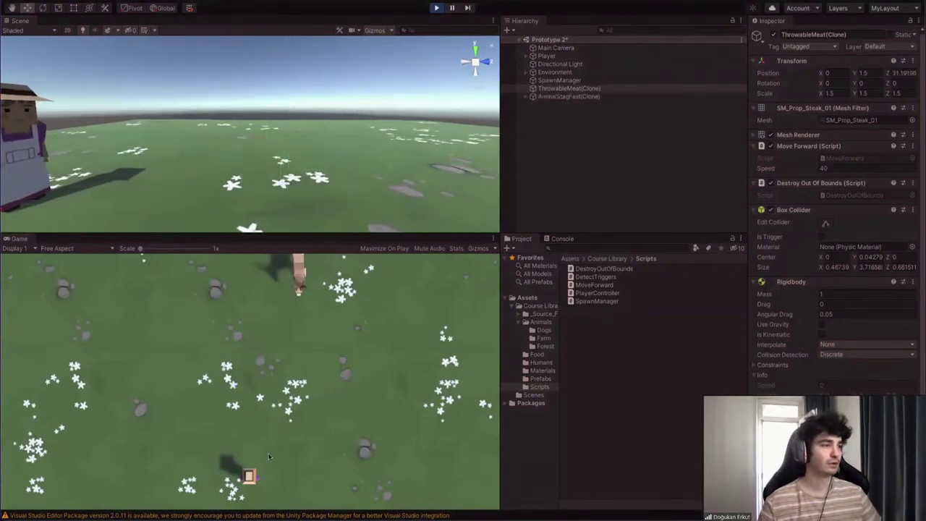
Resume the game and test throwing meat at the animals while moving the player from side to side
{"action": "key", "text": "Left"}
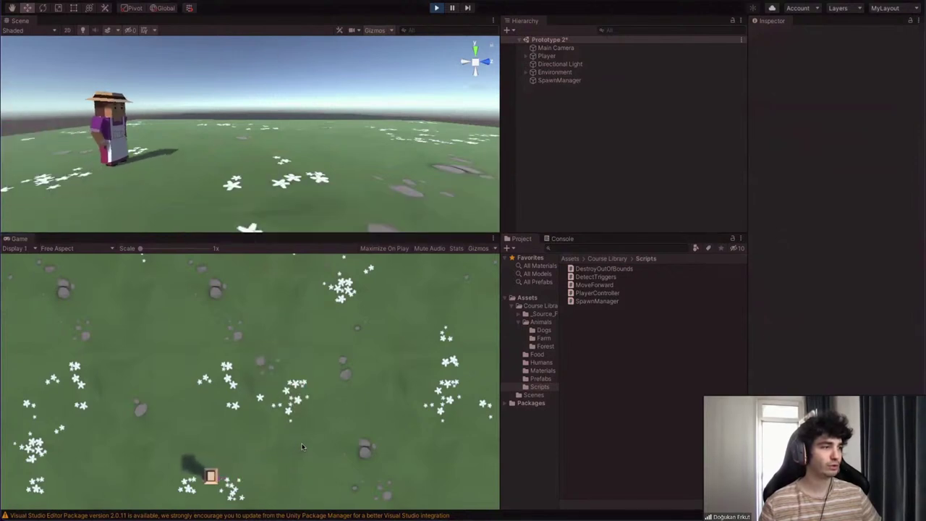
{"action": "key", "text": "Right"}
{"action": "key", "text": "Left"}
{"action": "key", "text": "Right"}
{"action": "key", "text": "Left"}
{"action": "key", "text": "space"}
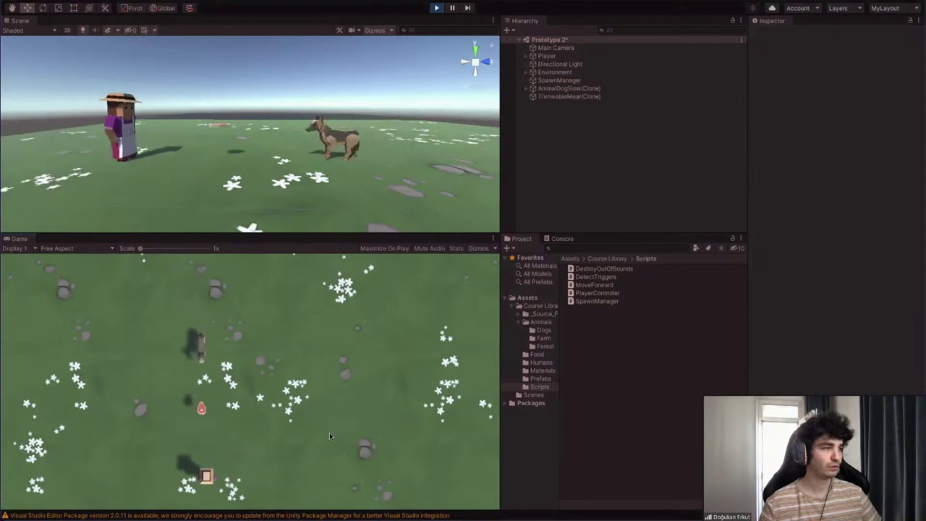
{"action": "key", "text": "Right"}
{"action": "key", "text": "Left"}
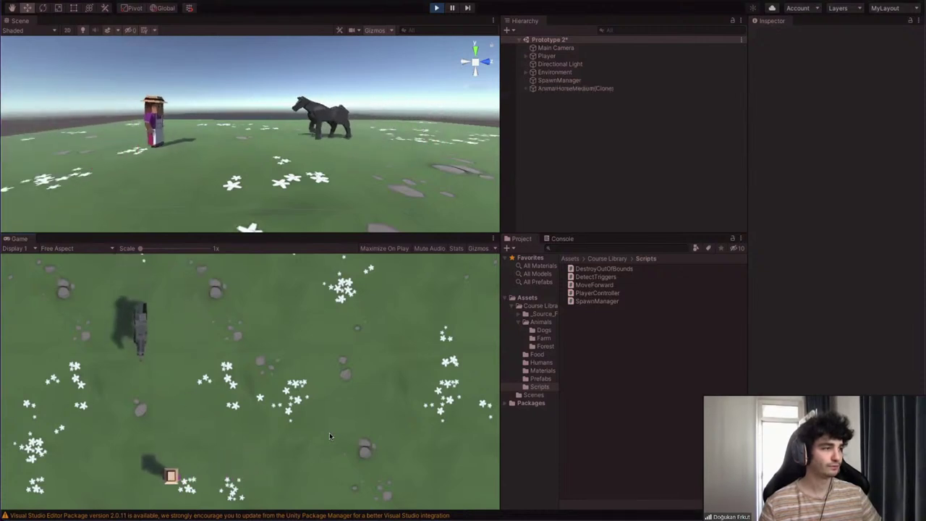
Move the player from side to side, throw one more piece of meat, and stop the game
{"action": "key", "text": "Right"}
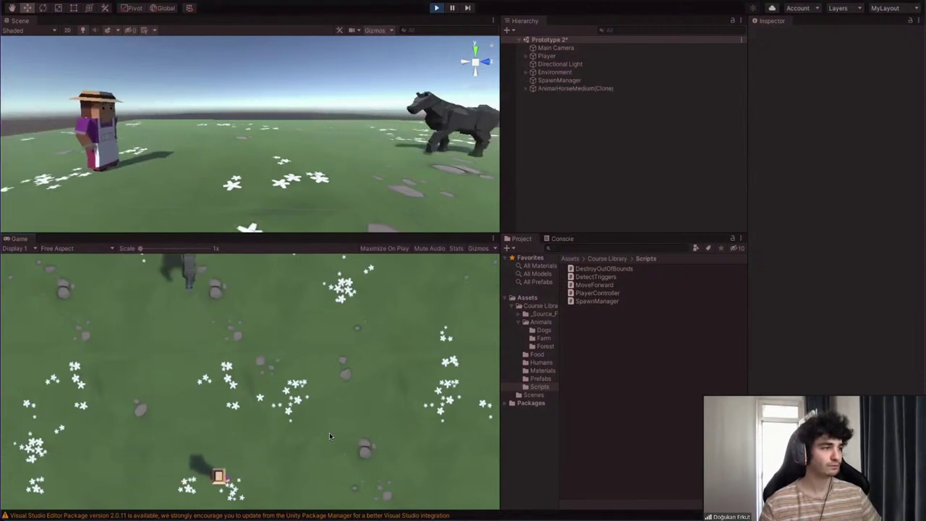
{"action": "key", "text": "Left"}
{"action": "key", "text": "Right"}
{"action": "key", "text": "Left"}
{"action": "key", "text": "Right"}
{"action": "key", "text": "Left"}
{"action": "key", "text": "space"}
{"action": "key", "text": "Right"}
{"action": "key", "text": "Left"}
{"action": "left_click", "coordinate": [436, 10]}
Switch to PlayerController.cs in Visual Studio and review the new Vector3(0, 1.5f, 0) offset and the variable declarations
{"action": "key", "text": "ctrl+Right"}
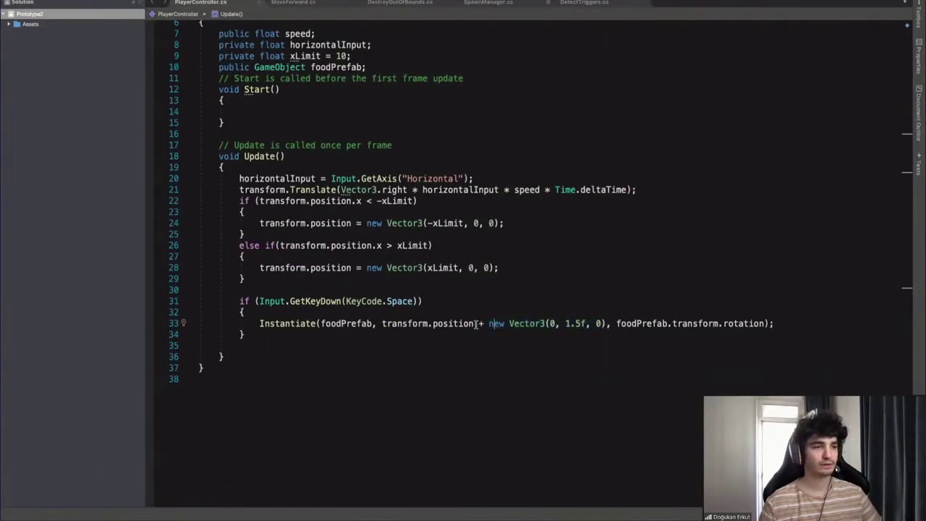
{"action": "left_click_drag", "start_coordinate": [534, 325], "coordinate": [611, 324]}
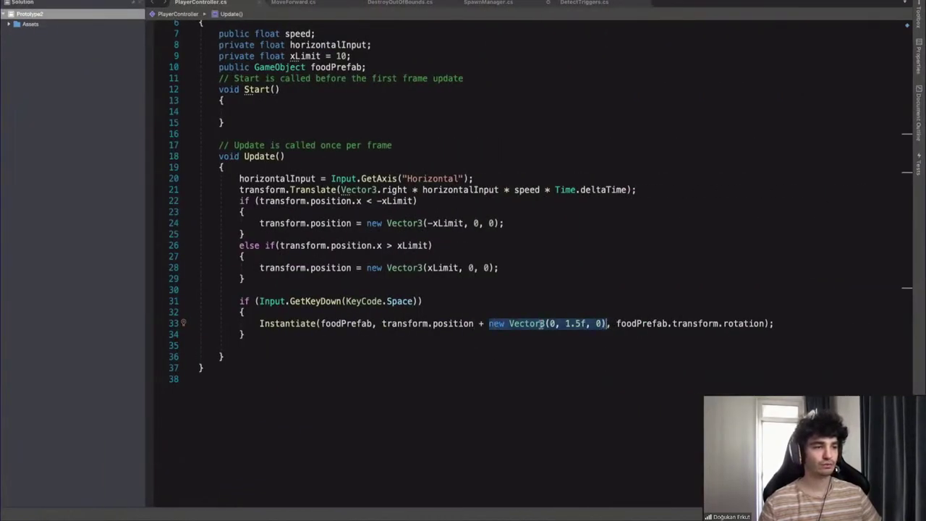
{"action": "scroll", "coordinate": [373, 310], "scroll_direction": "up", "scroll_amount": 2}
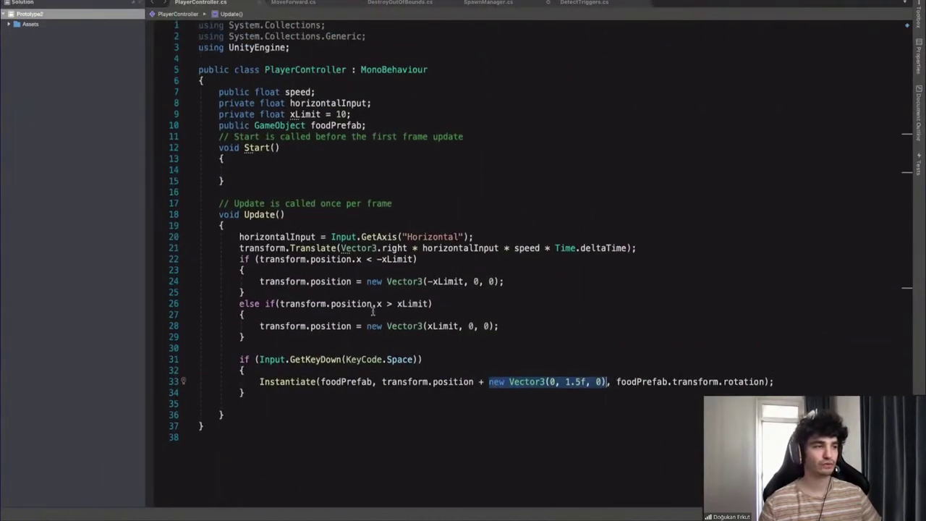
{"action": "left_click", "coordinate": [377, 116]}
{"action": "scroll", "coordinate": [376, 137], "scroll_direction": "down", "scroll_amount": 3}
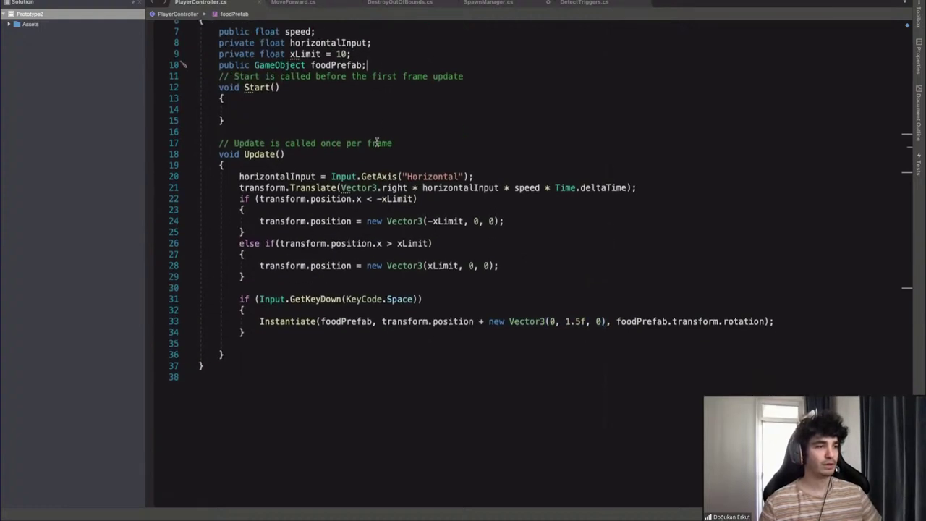
{"action": "scroll", "coordinate": [342, 95], "scroll_direction": "up", "scroll_amount": 1}
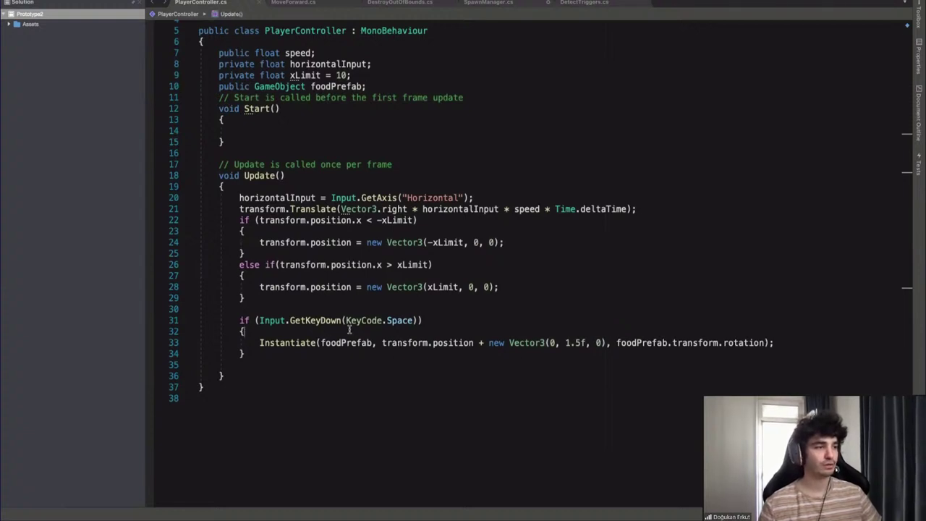
Declare a Vector3 yOffset equal to new Vector3(0, 1.5f, 0) above the Instantiate call in the Space key condition
{"action": "key", "text": "Return"}
{"action": "scroll", "coordinate": [399, 321], "scroll_direction": "down", "scroll_amount": 1}
{"action": "scroll", "coordinate": [413, 314], "scroll_direction": "up", "scroll_amount": 1}
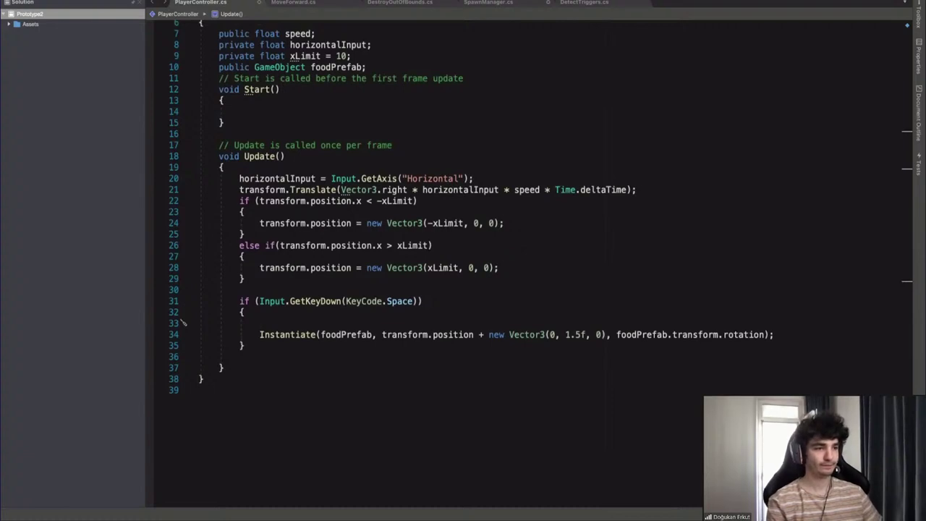
{"action": "type", "text": "Vector3 "}
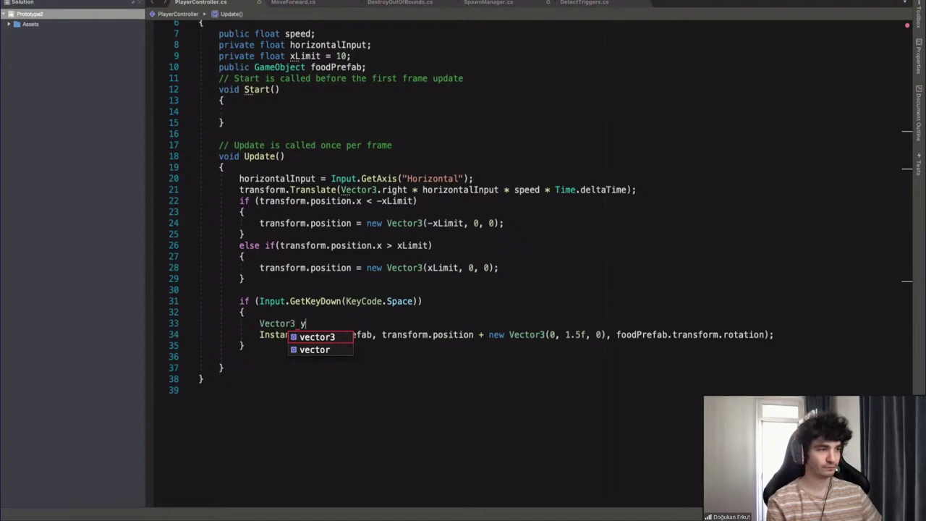
{"action": "type", "text": "yOffset = "}
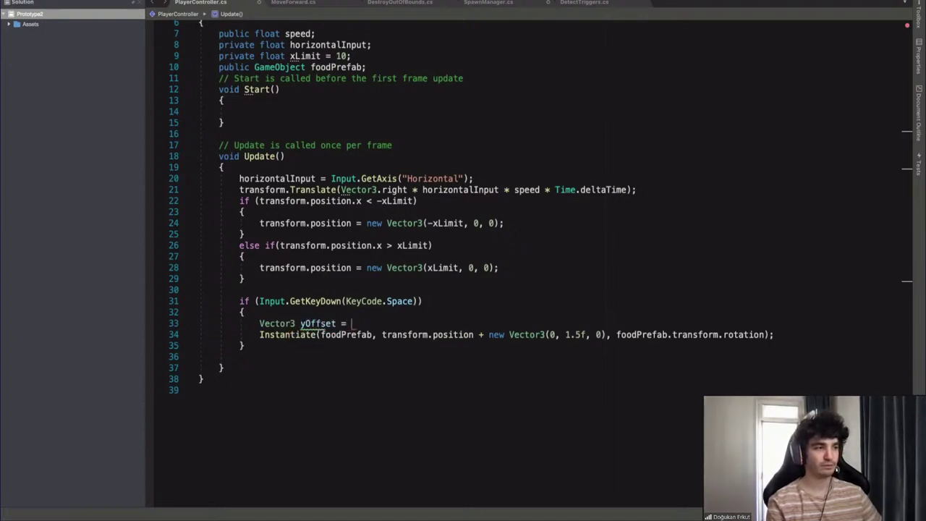
{"action": "type", "text": "new Vector"}
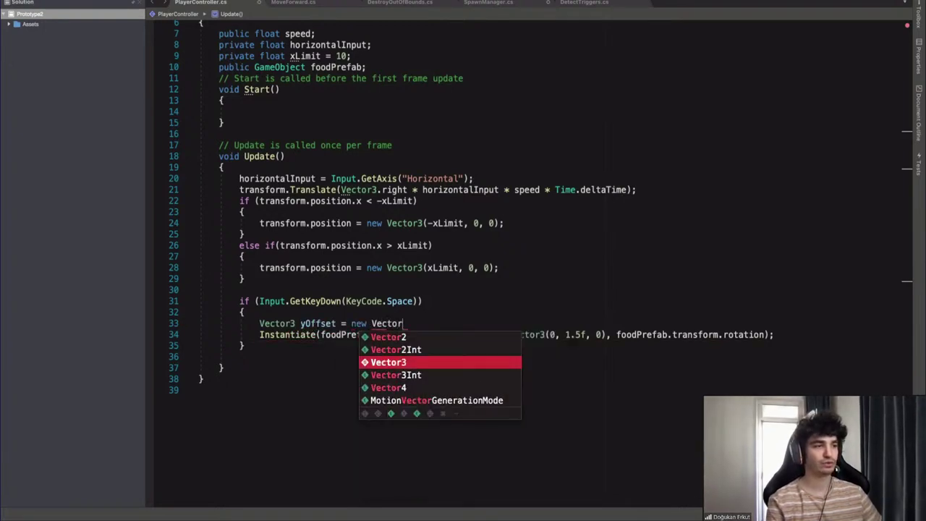
{"action": "type", "text": "3("}
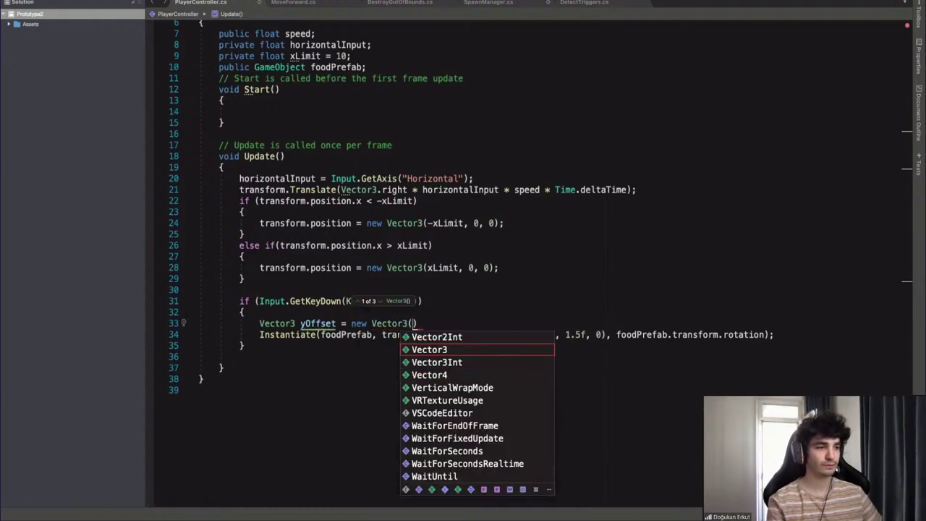
{"action": "type", "text": "0, 1.5f, 0)"}
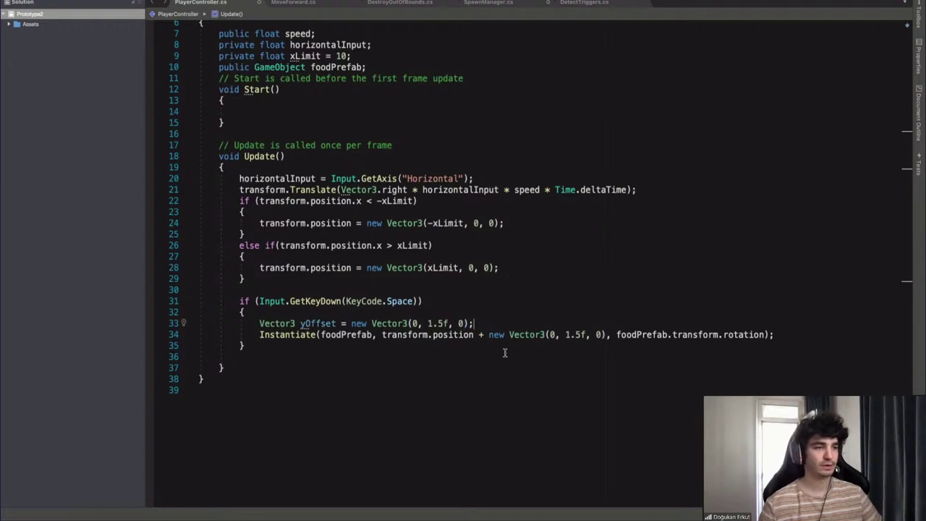
{"action": "left_click_drag", "start_coordinate": [489, 334], "coordinate": [578, 334]}
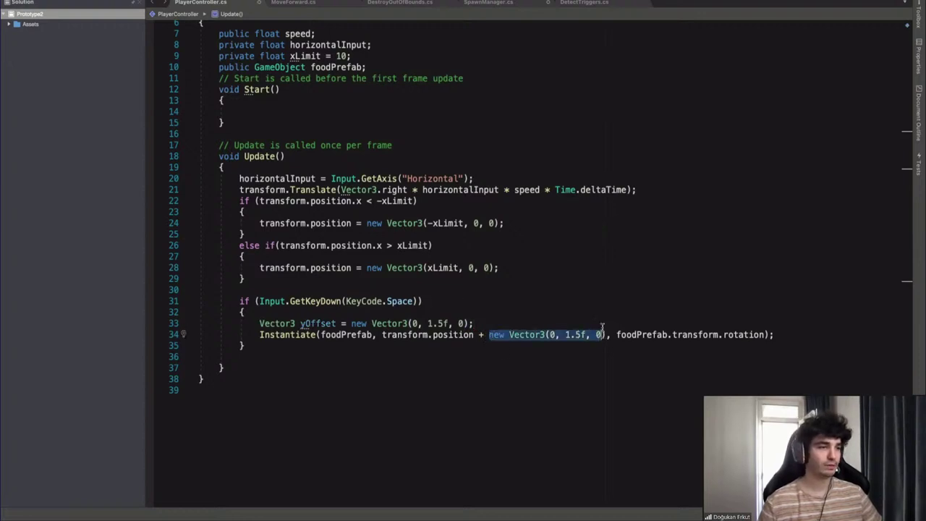
{"action": "type", "text": "yOffset"}
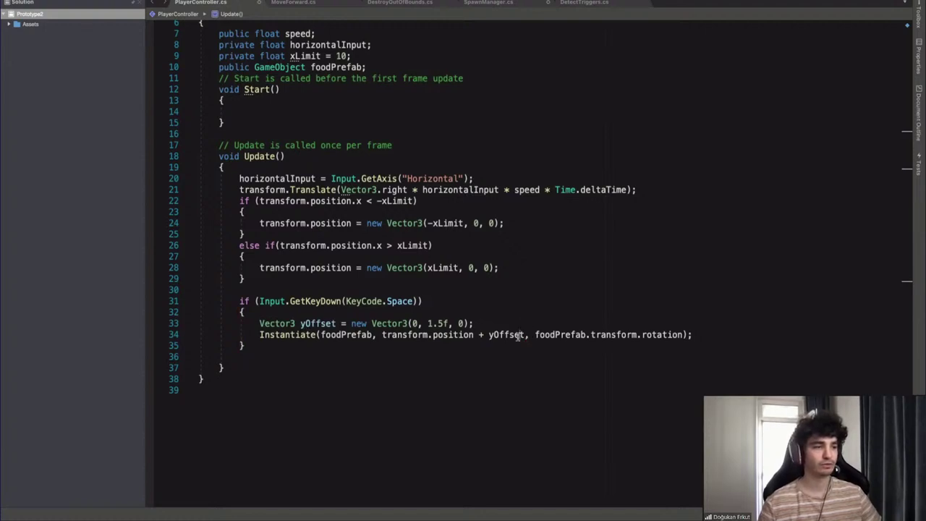
{"action": "double_click", "coordinate": [508, 338]}
{"action": "left_click", "coordinate": [504, 346]}
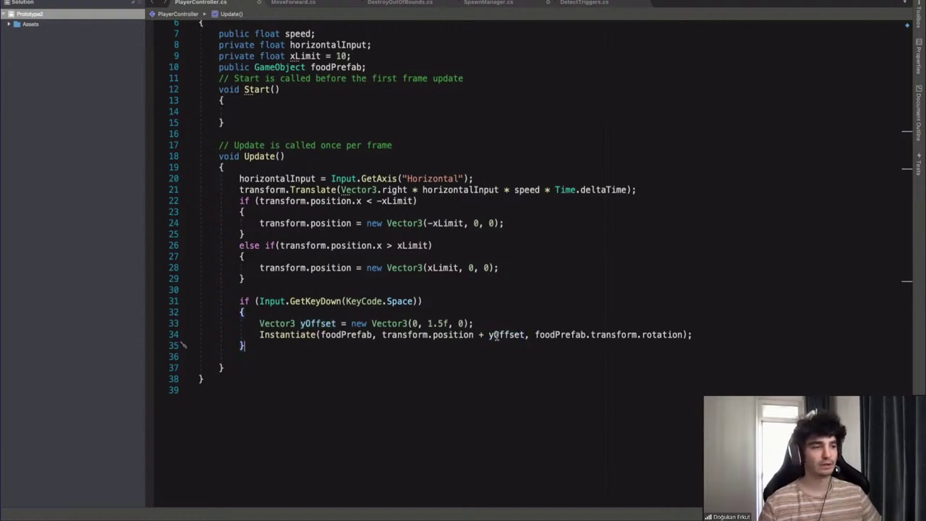
{"action": "key", "text": "super+z"}
{"action": "key", "text": "super+z"}
Replace the inline new Vector3(0, 1.5f, 0) in the Instantiate call with yOffset and add a blank line above the call
{"action": "left_click_drag", "start_coordinate": [489, 338], "coordinate": [605, 330]}
{"action": "left_click", "coordinate": [605, 334], "text": "shift"}
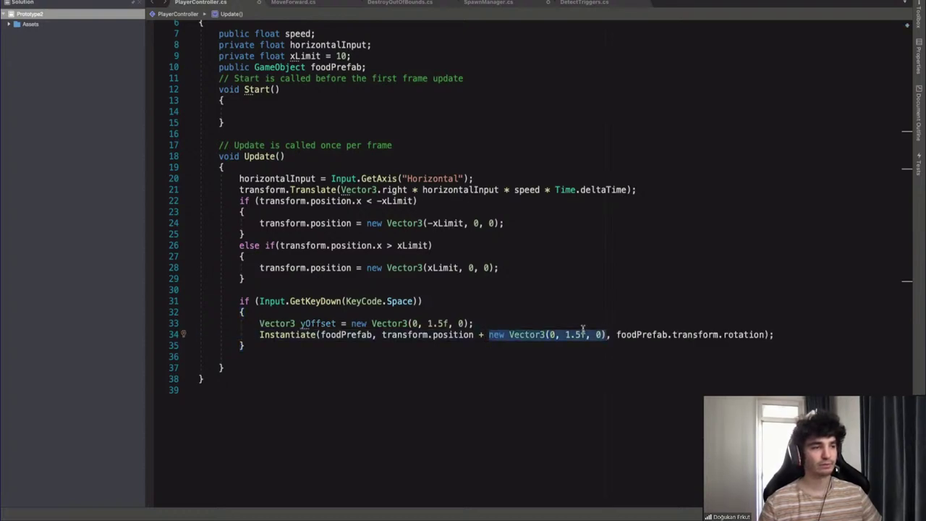
{"action": "type", "text": "yOffset"}
{"action": "left_click_drag", "start_coordinate": [254, 323], "coordinate": [466, 325]}
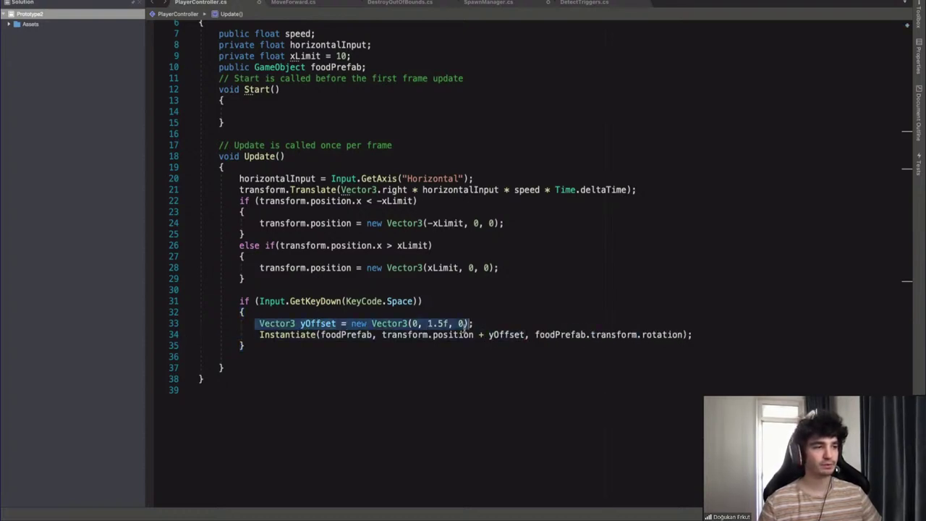
{"action": "left_click", "coordinate": [489, 337]}
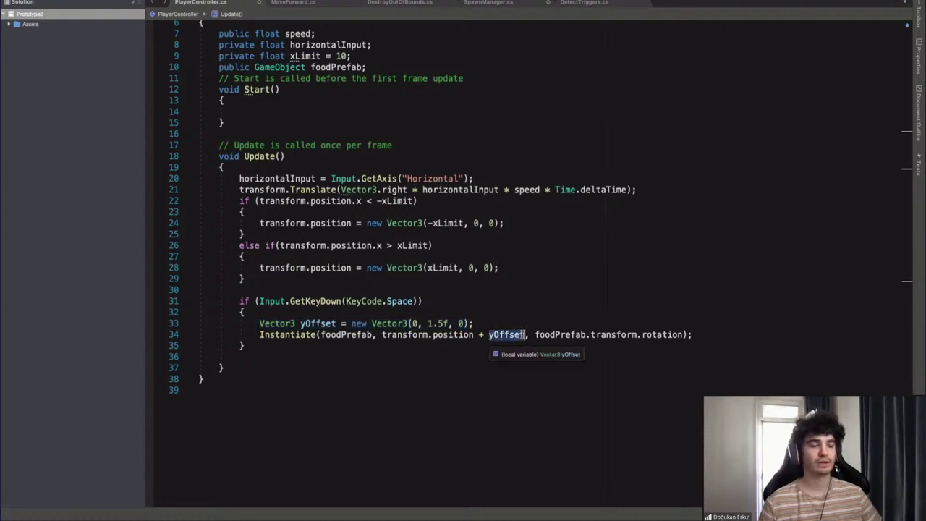
{"action": "left_click", "coordinate": [512, 328]}
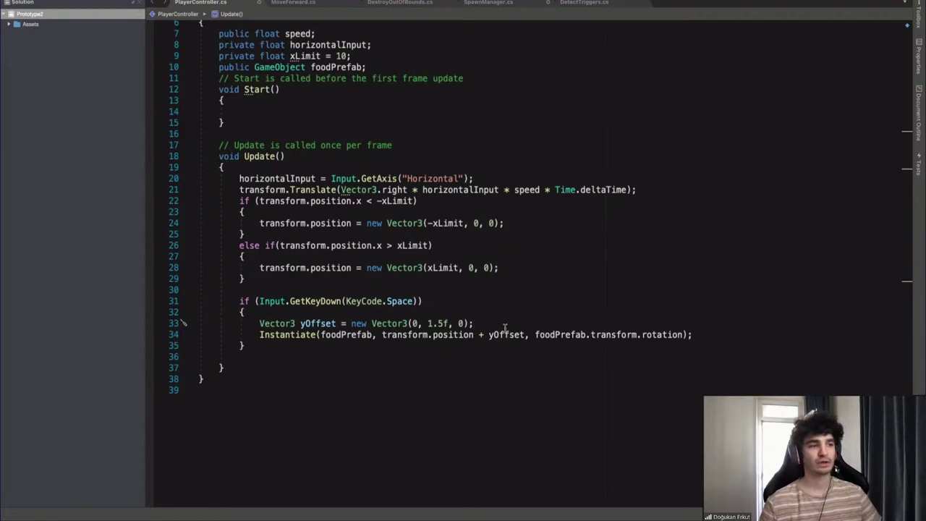
{"action": "key", "text": "Return"}
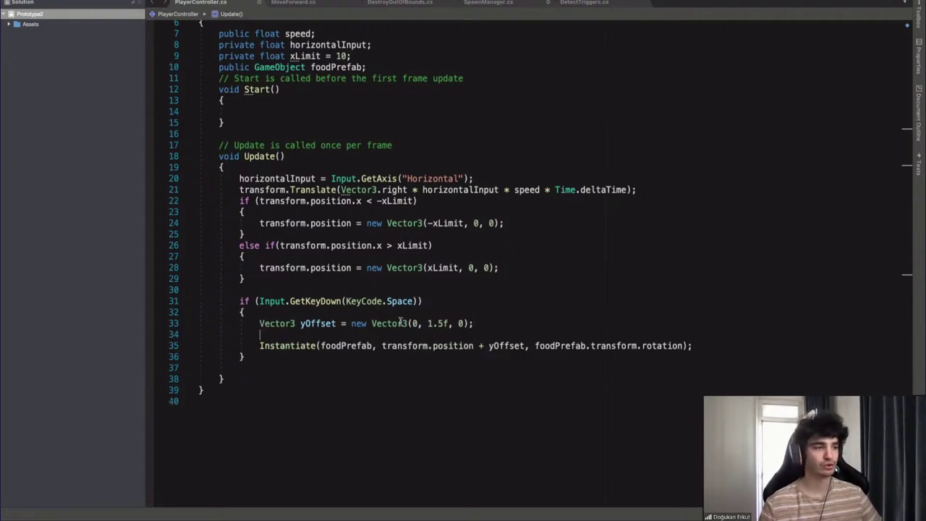
Review the yOffset declaration and its use in the spawn position of the Instantiate call
{"action": "left_click_drag", "start_coordinate": [258, 323], "coordinate": [490, 322]}
{"action": "left_click", "coordinate": [253, 335]}
{"action": "left_click_drag", "start_coordinate": [254, 325], "coordinate": [497, 325]}
{"action": "left_click", "coordinate": [475, 327]}
{"action": "left_click_drag", "start_coordinate": [259, 323], "coordinate": [492, 323]}
{"action": "left_click", "coordinate": [434, 344]}
{"action": "left_click_drag", "start_coordinate": [381, 346], "coordinate": [520, 346]}
{"action": "left_click", "coordinate": [516, 346]}
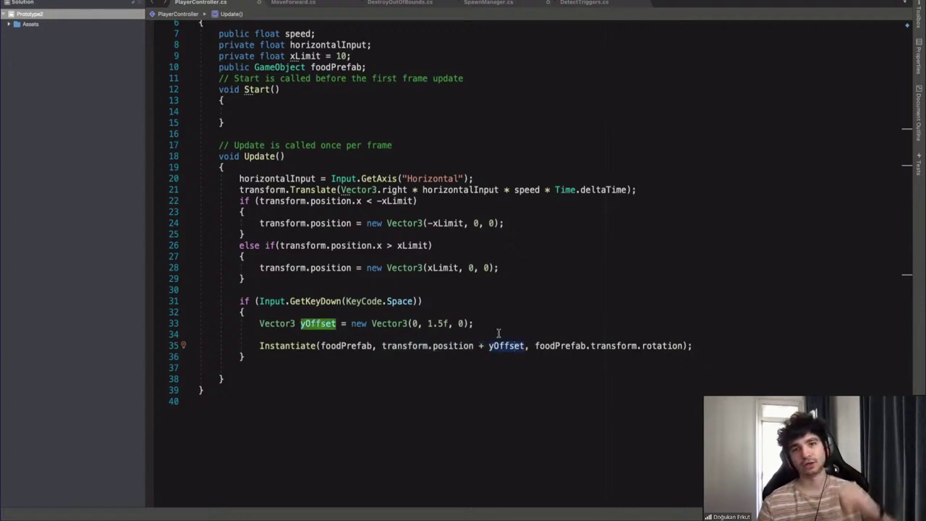
{"action": "left_click", "coordinate": [490, 330]}
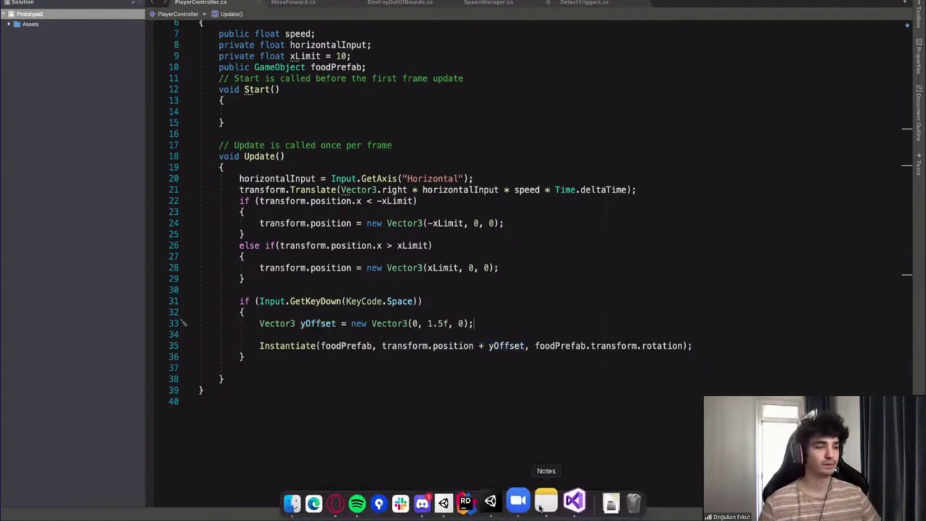
Switch to Unity, run the game, and repeatedly throw meat while moving the player back and forth
{"action": "left_click", "coordinate": [499, 502]}
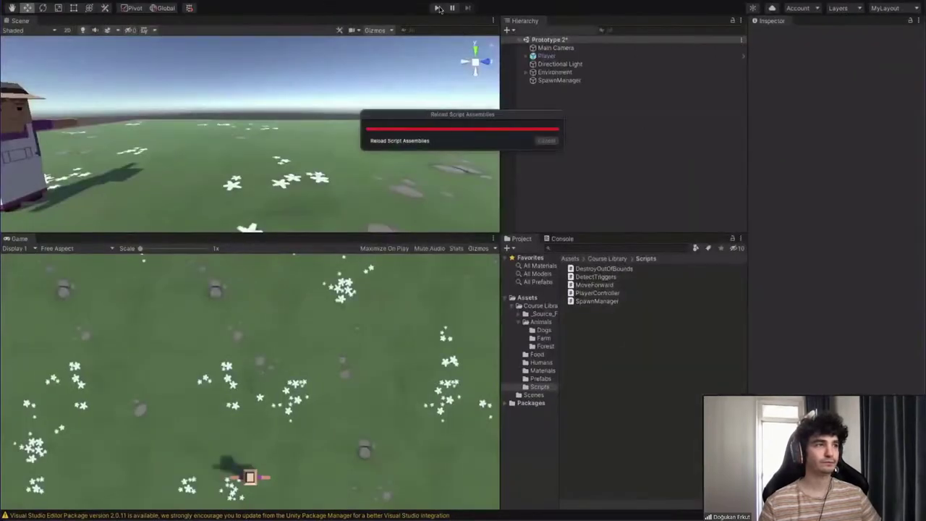
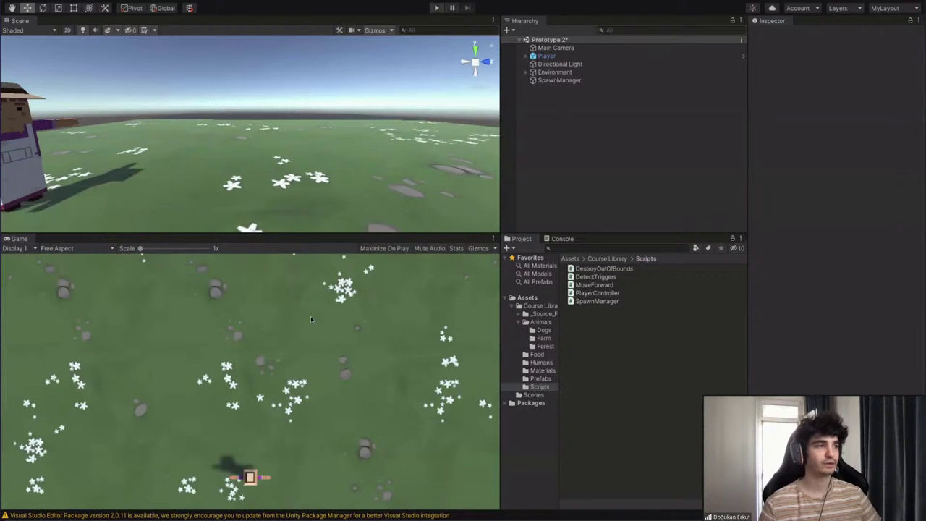
{"action": "key", "text": "super+p"}
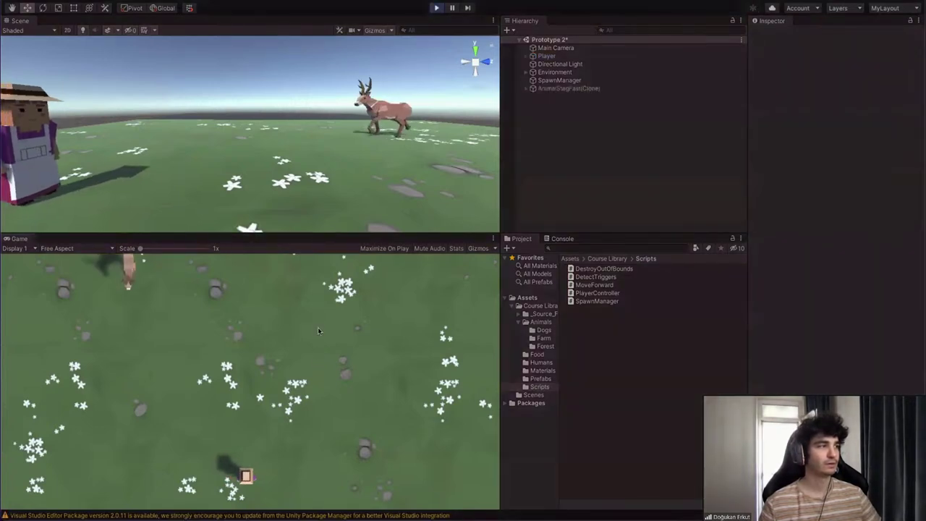
{"action": "key", "text": "Left"}
{"action": "key", "text": "space"}
{"action": "key", "text": "space"}
{"action": "key", "text": "space"}
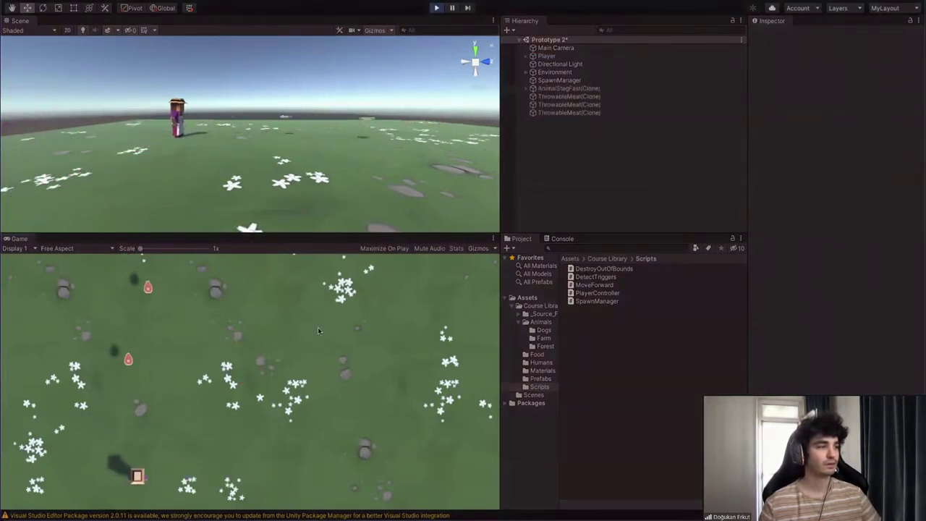
{"action": "key", "text": "Right"}
{"action": "key", "text": "space"}
{"action": "key", "text": "space"}
{"action": "key", "text": "space"}
{"action": "key", "text": "space"}
{"action": "key", "text": "space"}
{"action": "key", "text": "space"}
{"action": "key", "text": "space"}
{"action": "key", "text": "space"}
{"action": "key", "text": "Left"}
{"action": "key", "text": "space"}
{"action": "key", "text": "space"}
{"action": "key", "text": "space"}
{"action": "key", "text": "space"}
{"action": "key", "text": "space"}
{"action": "key", "text": "space"}
{"action": "key", "text": "space"}
{"action": "key", "text": "Right"}
{"action": "key", "text": "space"}
{"action": "key", "text": "space"}
{"action": "key", "text": "space"}
{"action": "key", "text": "space"}
{"action": "key", "text": "space"}
{"action": "key", "text": "space"}
{"action": "key", "text": "space"}
{"action": "key", "text": "space"}
{"action": "key", "text": "Left"}
{"action": "key", "text": "space"}
{"action": "key", "text": "space"}
{"action": "key", "text": "space"}
{"action": "key", "text": "Right"}
{"action": "key", "text": "space"}
{"action": "key", "text": "Left"}
{"action": "key", "text": "space"}
{"action": "key", "text": "space"}
{"action": "key", "text": "space"}
{"action": "key", "text": "Right"}
{"action": "key", "text": "space"}
{"action": "key", "text": "space"}
{"action": "key", "text": "space"}
{"action": "key", "text": "space"}
{"action": "key", "text": "space"}
{"action": "key", "text": "Left"}
{"action": "key", "text": "space"}
{"action": "key", "text": "space"}
{"action": "key", "text": "space"}
{"action": "key", "text": "space"}
{"action": "key", "text": "d"}
{"action": "key", "text": "space"}
{"action": "key", "text": "space"}
{"action": "key", "text": "space"}
{"action": "key", "text": "a"}
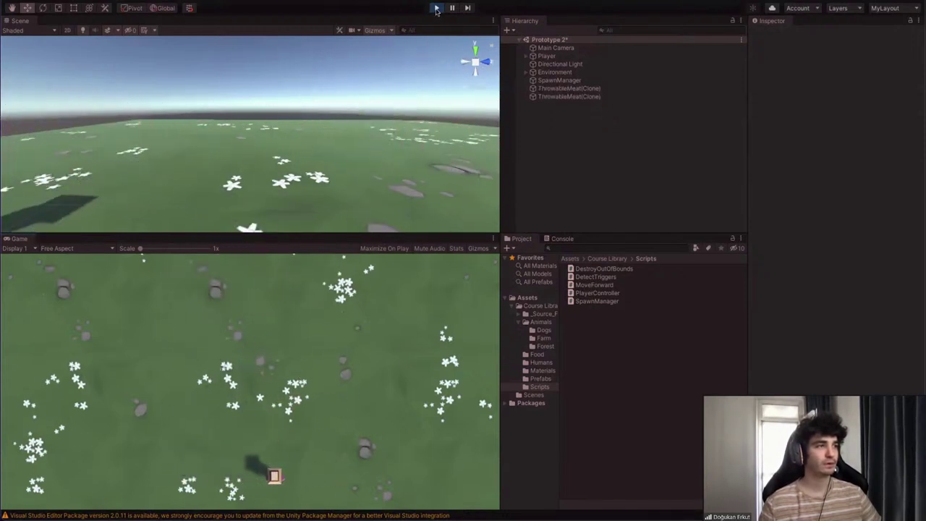
Steer the player left and right in the running game to check how it meets the approaching animals
{"action": "key", "text": "Left"}
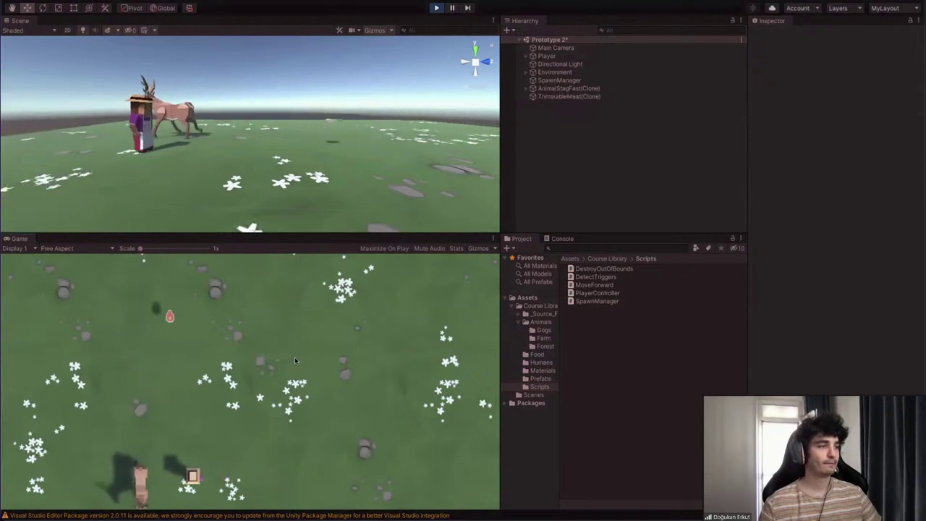
{"action": "key", "text": "Right"}
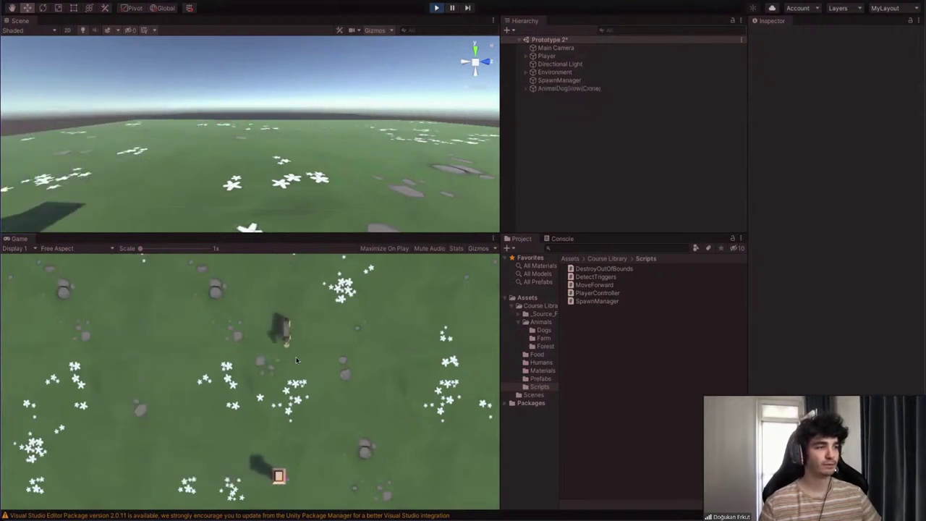
{"action": "key", "text": "Left"}
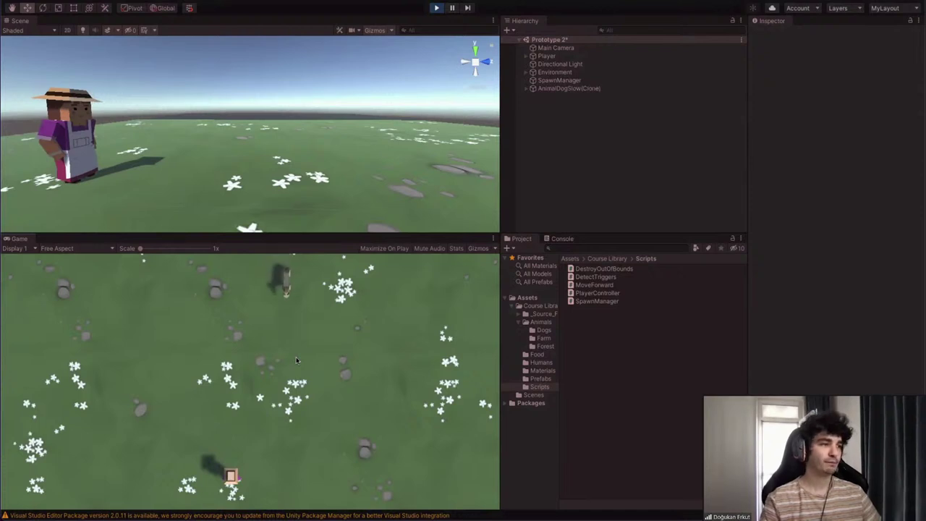
{"action": "key", "text": "Right"}
{"action": "key", "text": "Left"}
{"action": "key", "text": "Right"}
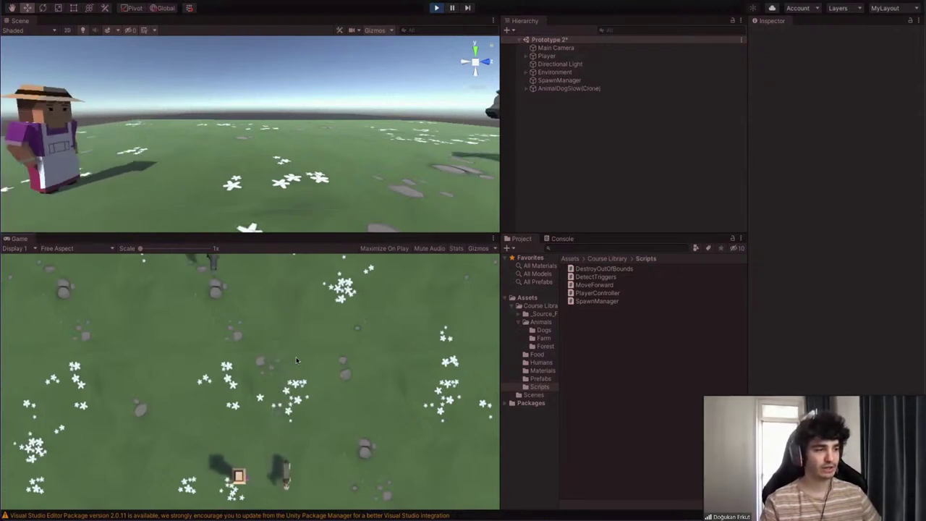
{"action": "key", "text": "Right"}
{"action": "key", "text": "Left"}
{"action": "key", "text": "Right"}
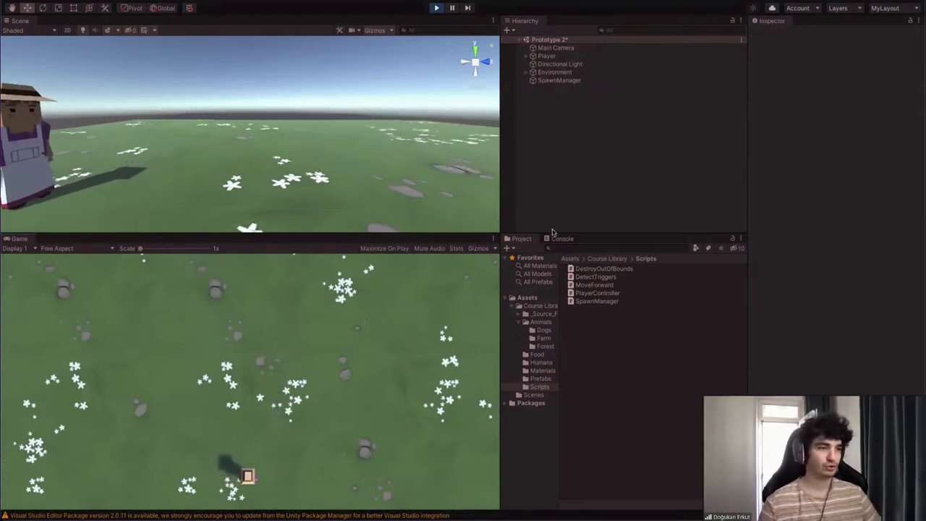
Show the Console messages and test another meat throw while moving the player
{"action": "left_click", "coordinate": [558, 238]}
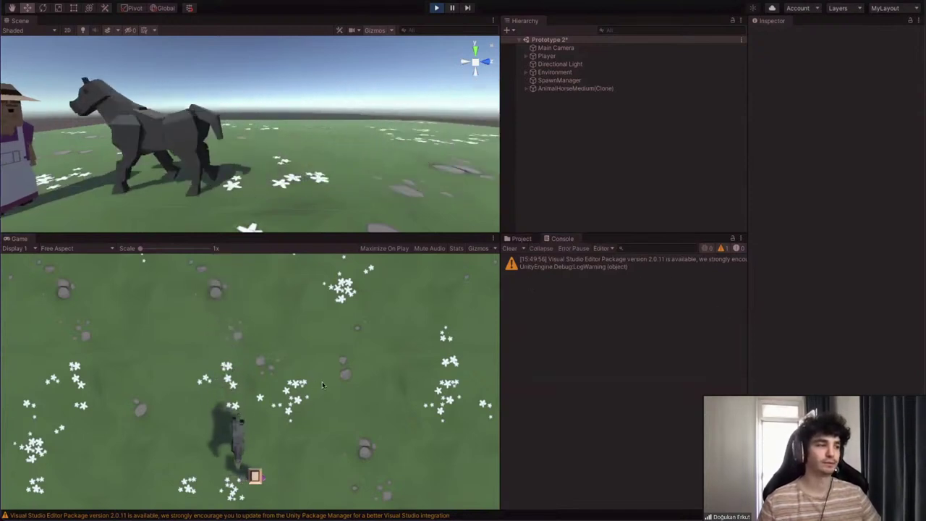
{"action": "key", "text": "Left"}
{"action": "key", "text": "space"}
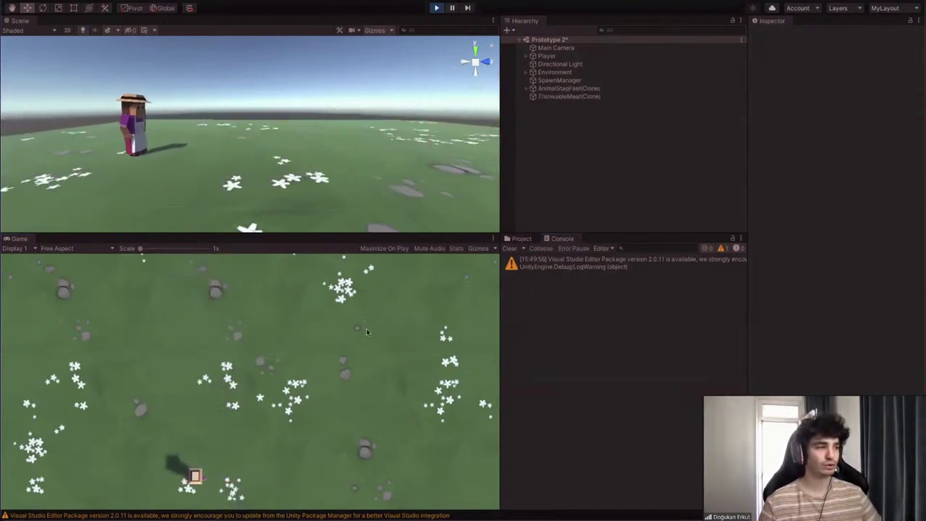
{"action": "key", "text": "Right"}
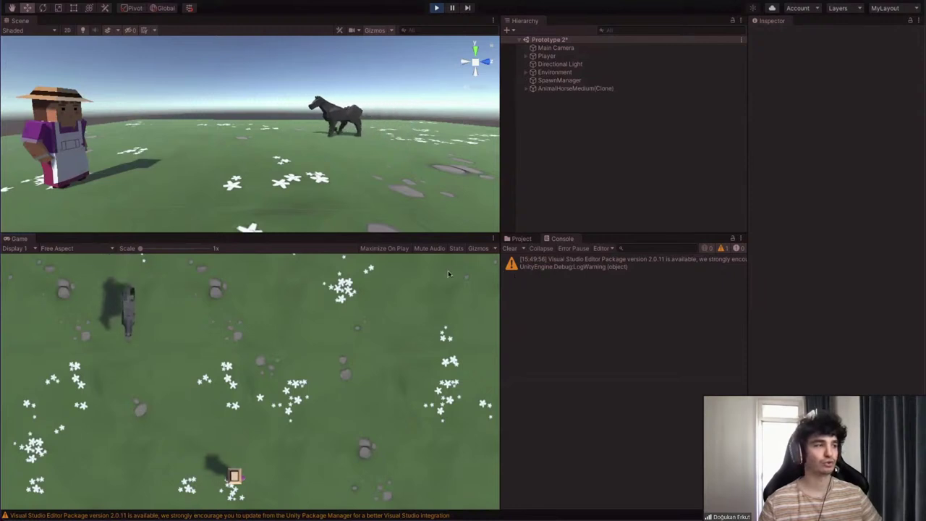
Throw meat while moving the player from side to side, and stop the game
{"action": "key", "text": "Left"}
{"action": "key", "text": "space"}
{"action": "key", "text": "Right"}
{"action": "key", "text": "Left"}
{"action": "key", "text": "Right"}
{"action": "key", "text": "Left"}
{"action": "key", "text": "space"}
{"action": "left_click", "coordinate": [436, 8]}
Switch to Visual Studio, open DestroyOutOfBounds.cs, and review the branch that destroys objects when z is below -5
{"action": "mouse_move", "coordinate": [449, 515]}
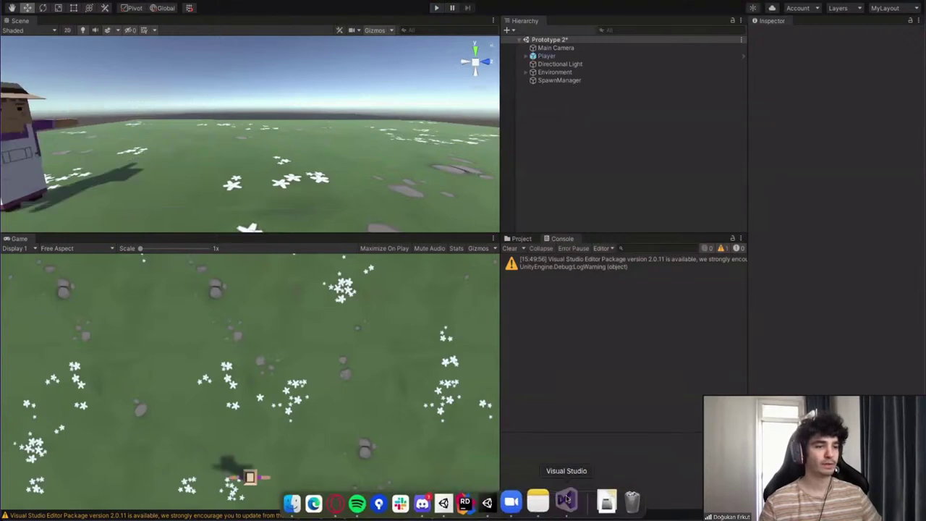
{"action": "left_click", "coordinate": [579, 502]}
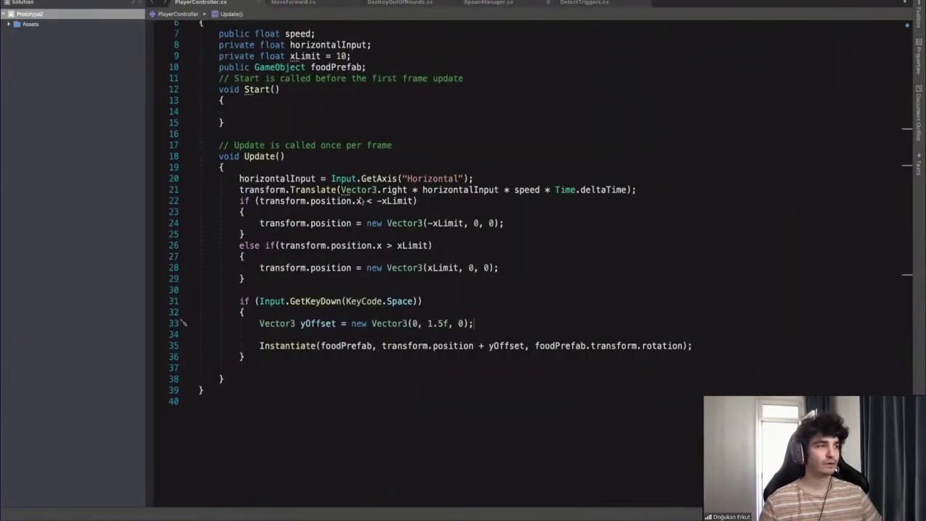
{"action": "key", "text": "ctrl+Left"}
{"action": "key", "text": "ctrl+Right"}
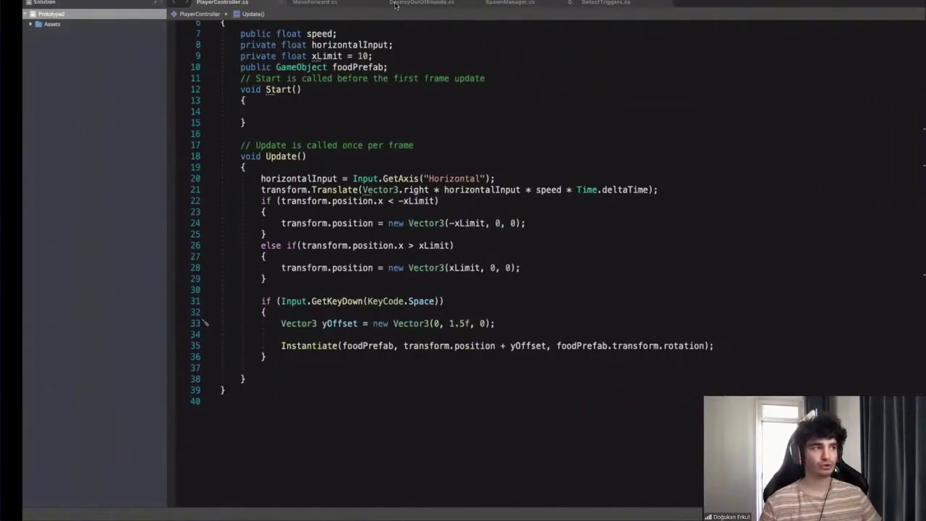
{"action": "left_click", "coordinate": [400, 2]}
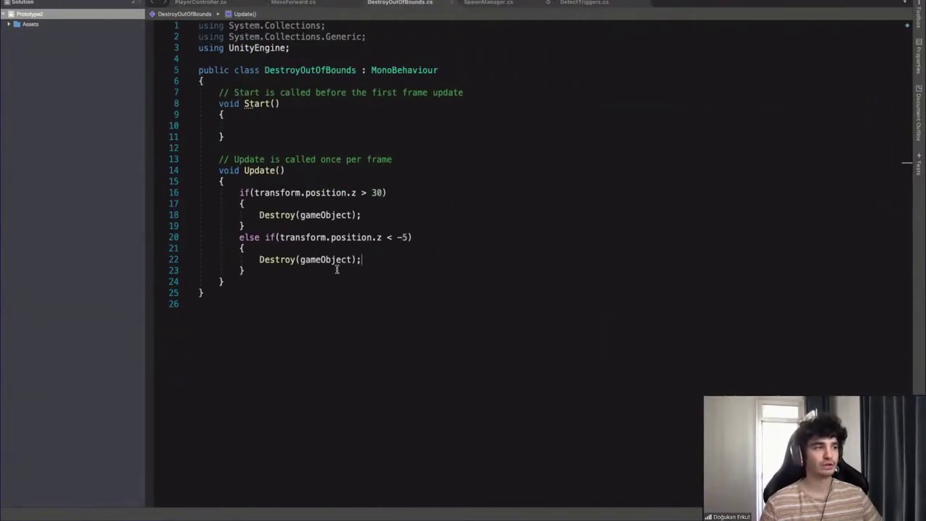
{"action": "left_click_drag", "start_coordinate": [240, 237], "coordinate": [415, 237]}
{"action": "left_click_drag", "start_coordinate": [259, 258], "coordinate": [381, 261]}
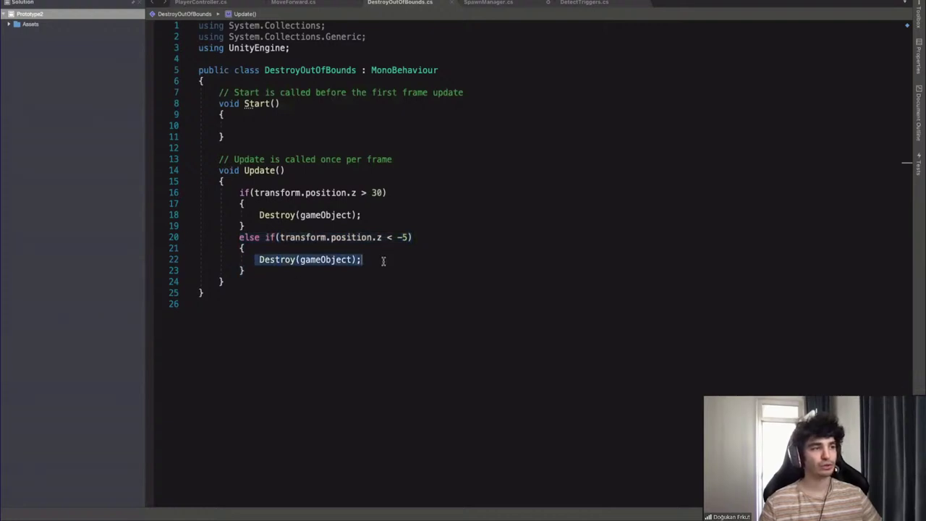
Add Debug.Log("Game Over"); before the Destroy call in the z < -5 branch of Update
{"action": "left_click", "coordinate": [384, 260]}
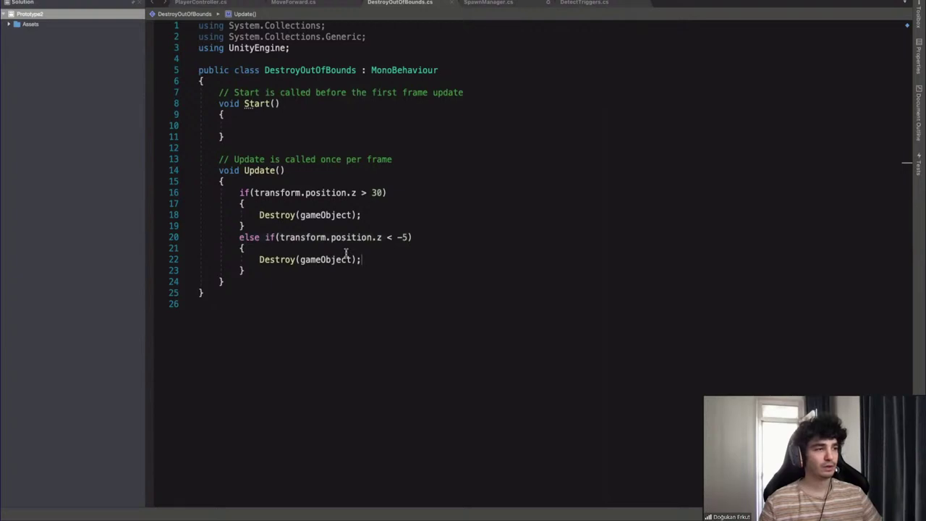
{"action": "key", "text": "Return"}
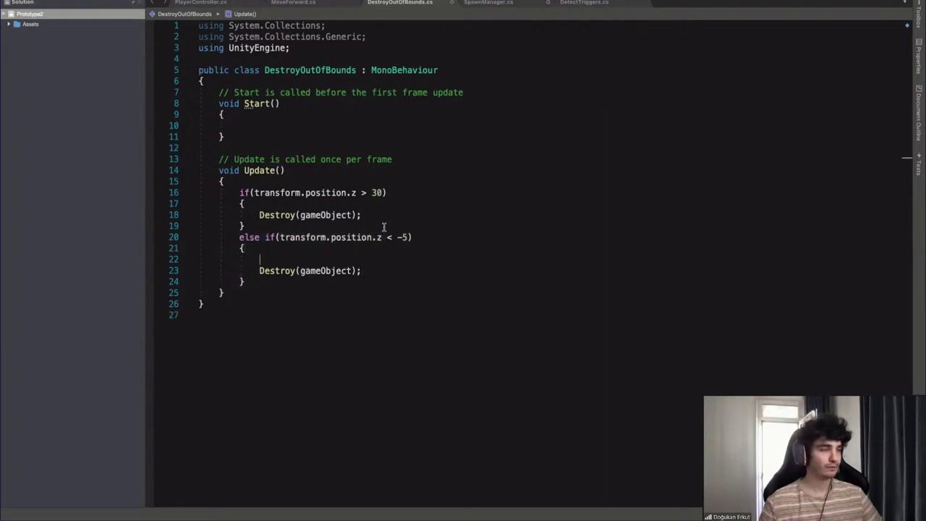
{"action": "type", "text": "Debug.Log"}
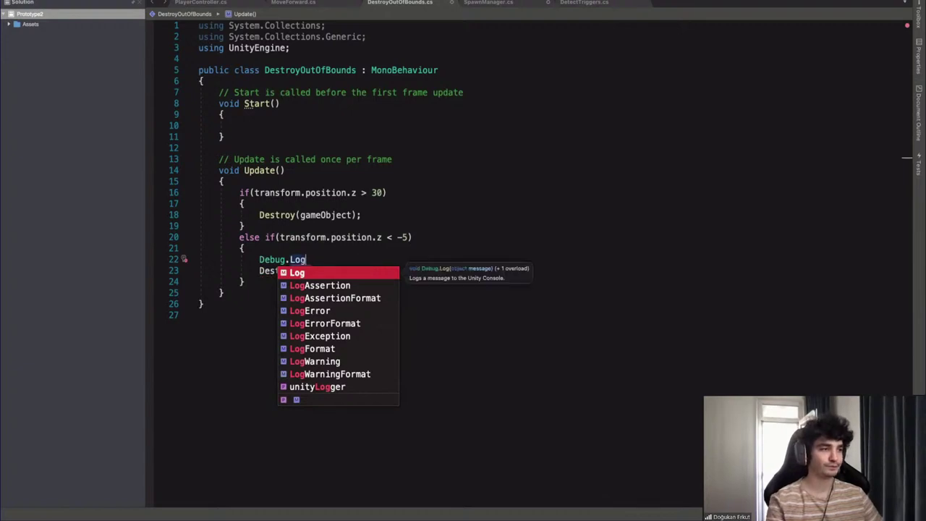
{"action": "type", "text": "(\"Gam"}
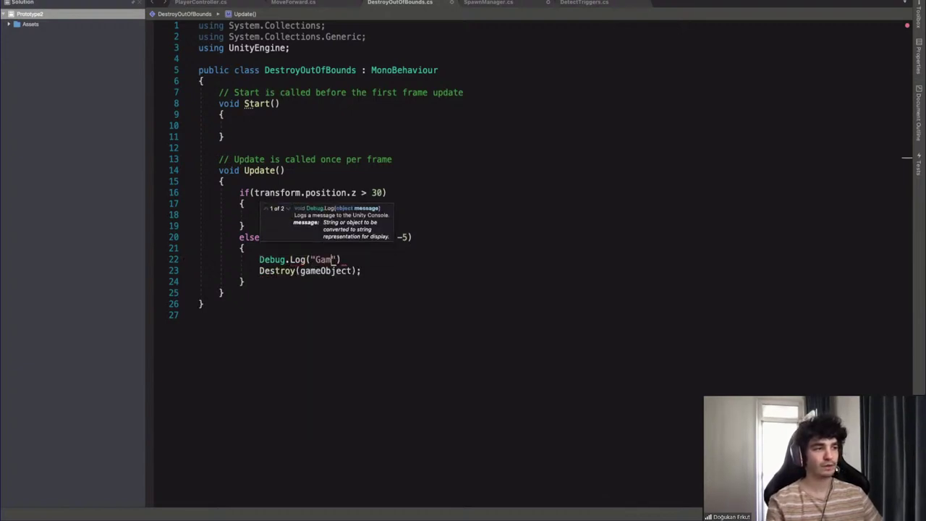
{"action": "type", "text": ";"}
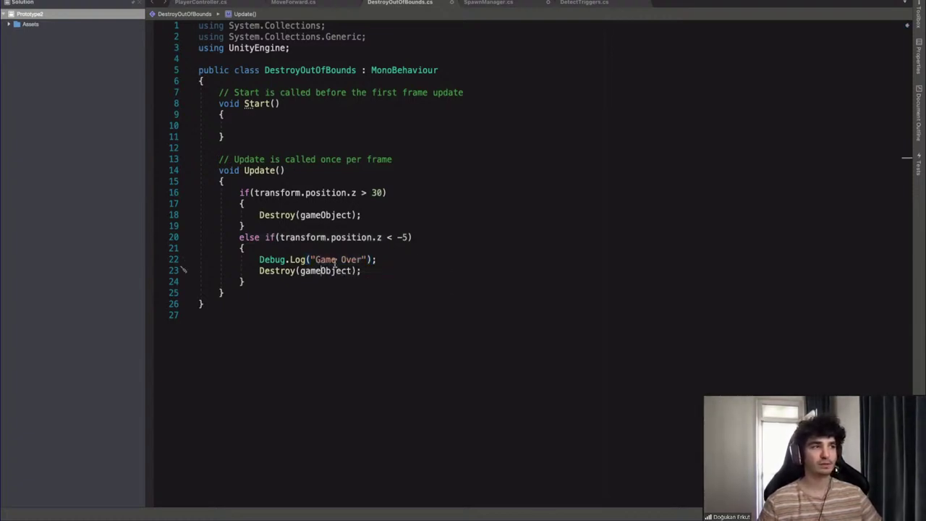
{"action": "left_click", "coordinate": [309, 259]}
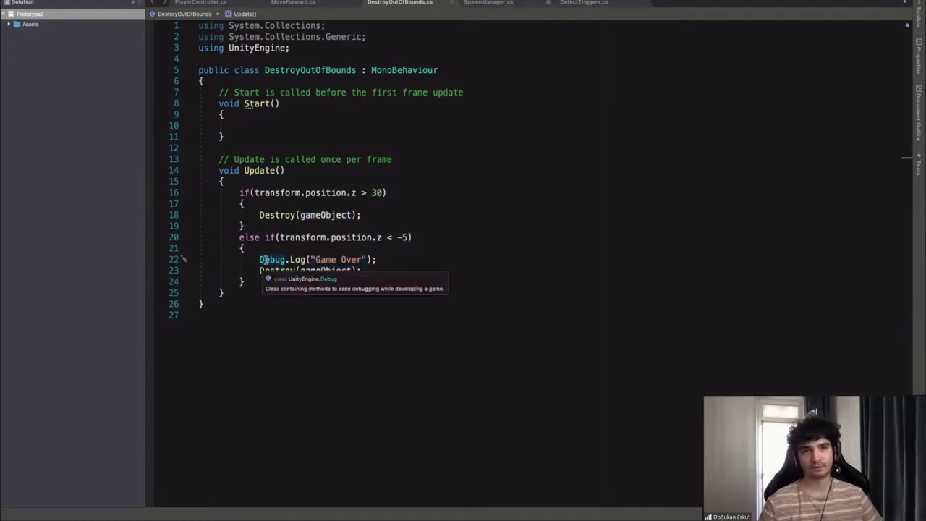
{"action": "left_click", "coordinate": [297, 259]}
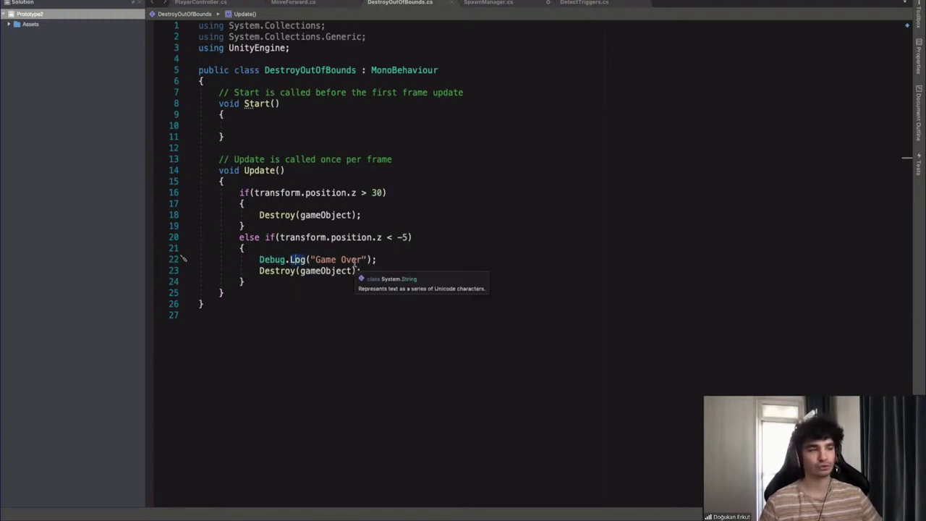
Switch to Unity, run the game, and inspect the Game Over messages in the Console as animals pass the player
{"action": "key", "text": "super+Tab"}
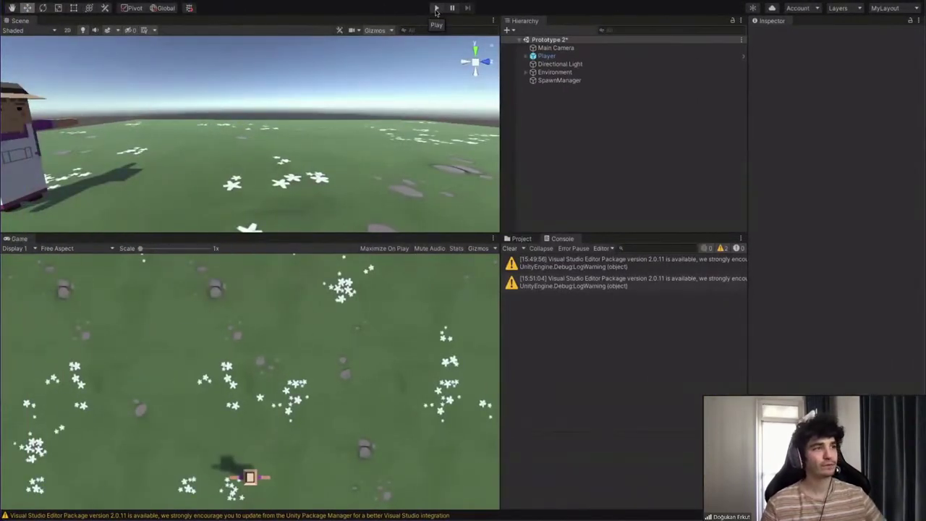
{"action": "left_click", "coordinate": [436, 9]}
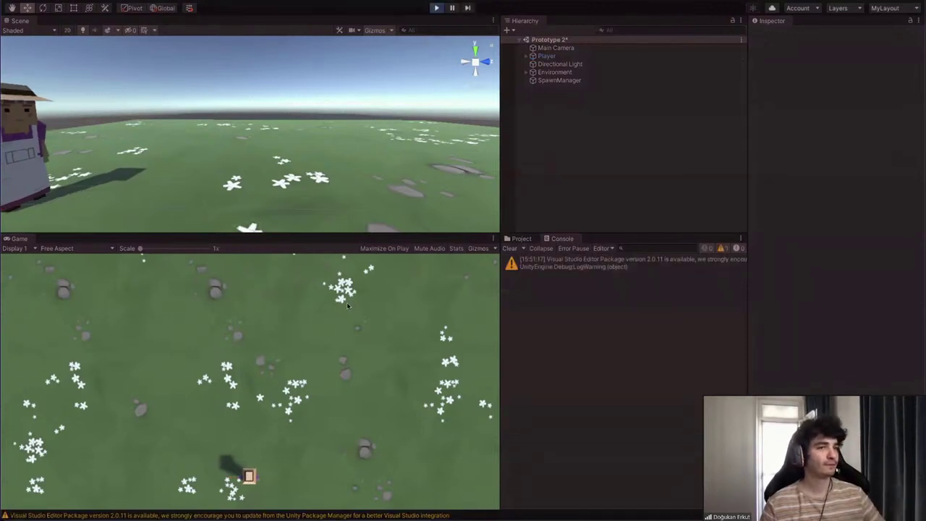
{"action": "key", "text": "Left"}
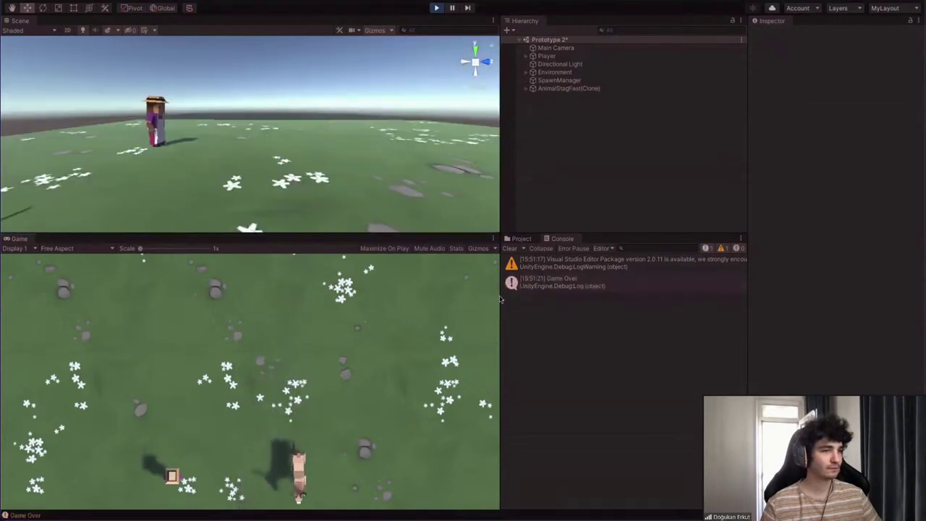
{"action": "left_click", "coordinate": [550, 283]}
{"action": "left_click", "coordinate": [551, 283]}
{"action": "left_click", "coordinate": [550, 304]}
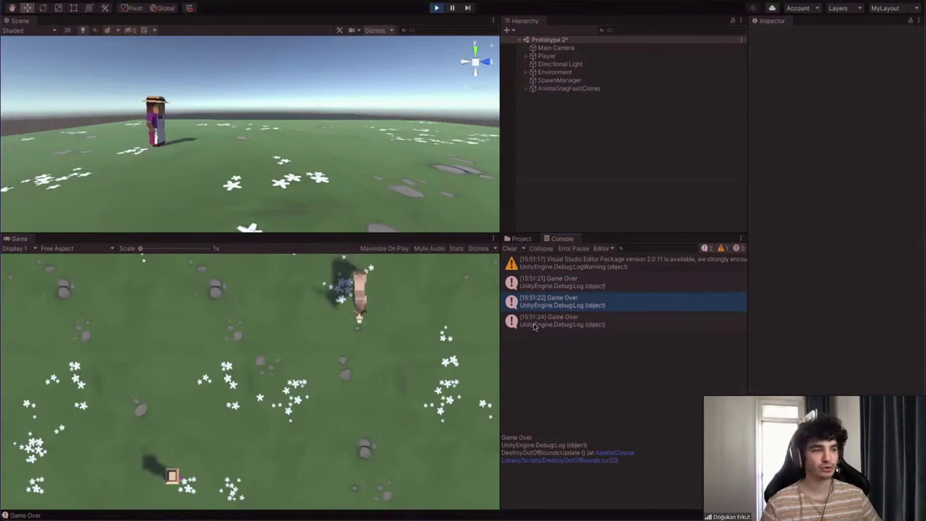
{"action": "left_click", "coordinate": [534, 324]}
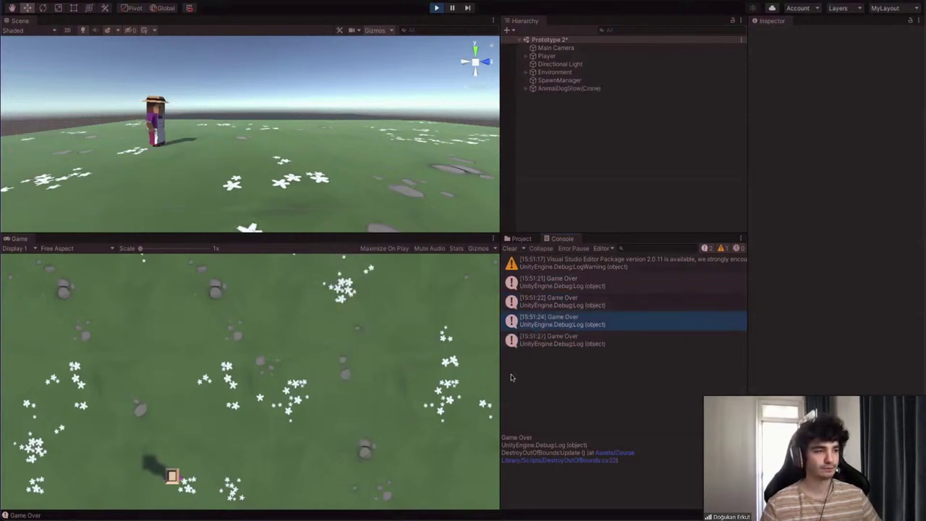
Steer the player back and forth among the approaching animals, and end play mode
{"action": "key", "text": "Right"}
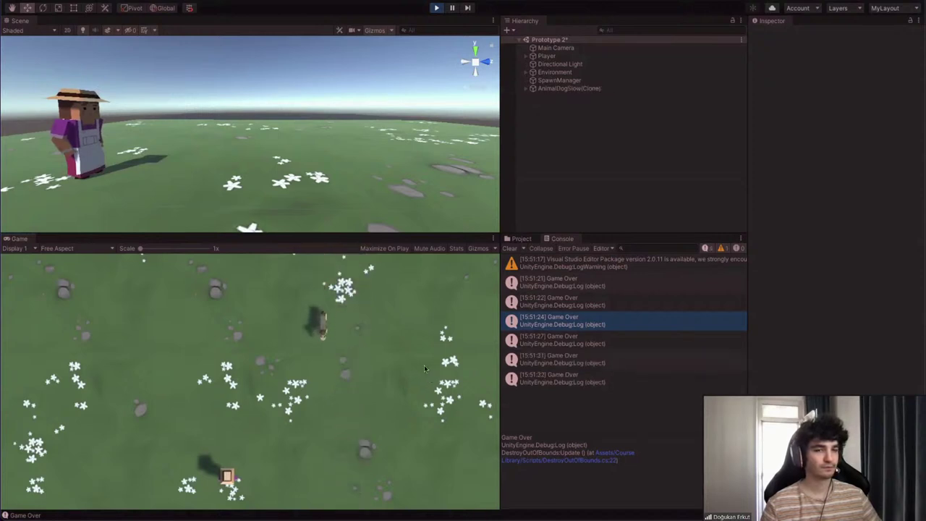
{"action": "key", "text": "Right"}
{"action": "key", "text": "Left"}
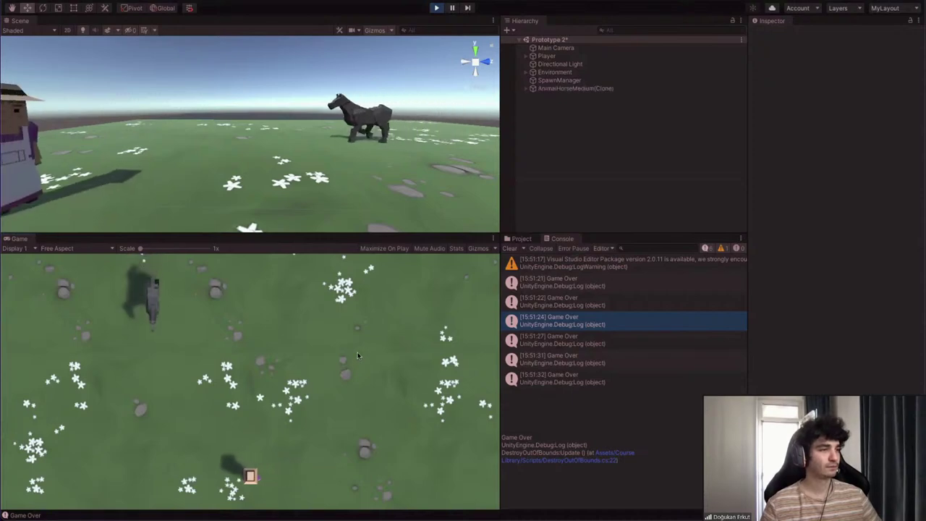
{"action": "key", "text": "Right"}
{"action": "key", "text": "Left"}
{"action": "key", "text": "Right"}
{"action": "key", "text": "Left"}
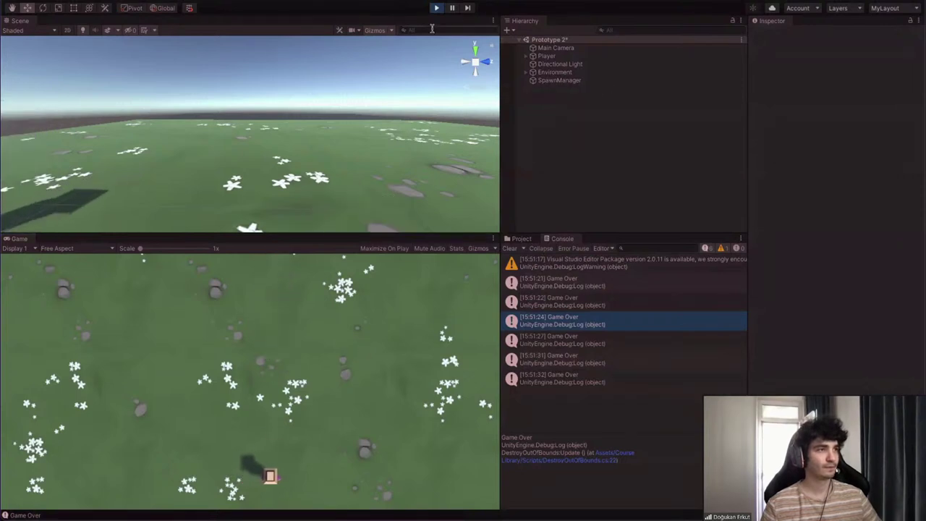
{"action": "left_click", "coordinate": [436, 8]}
Show the Prefabs folder and examine the script and Box Collider components of the AnimalDogSlow prefab
{"action": "left_click", "coordinate": [521, 238]}
{"action": "right_click_drag", "start_coordinate": [316, 154], "coordinate": [437, 274]}
{"action": "key", "text": "w"}
{"action": "key", "text": "s"}
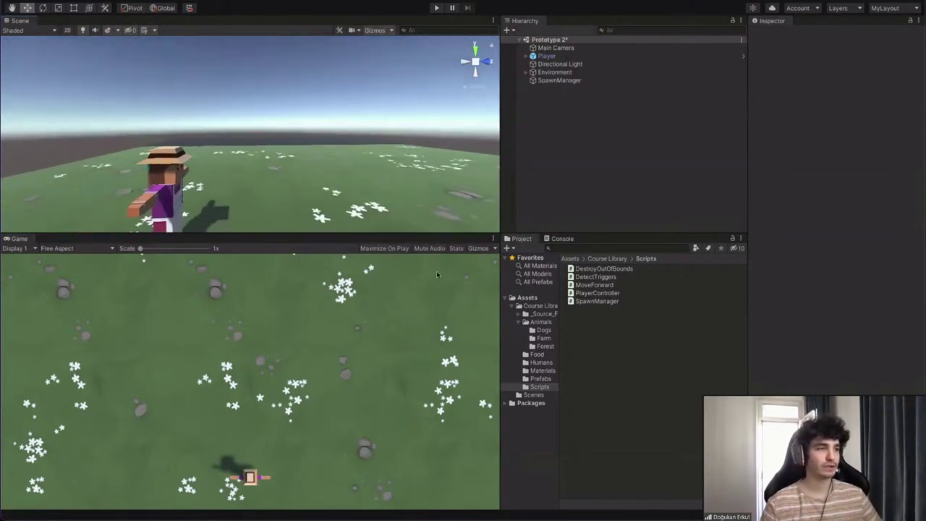
{"action": "left_click", "coordinate": [545, 331]}
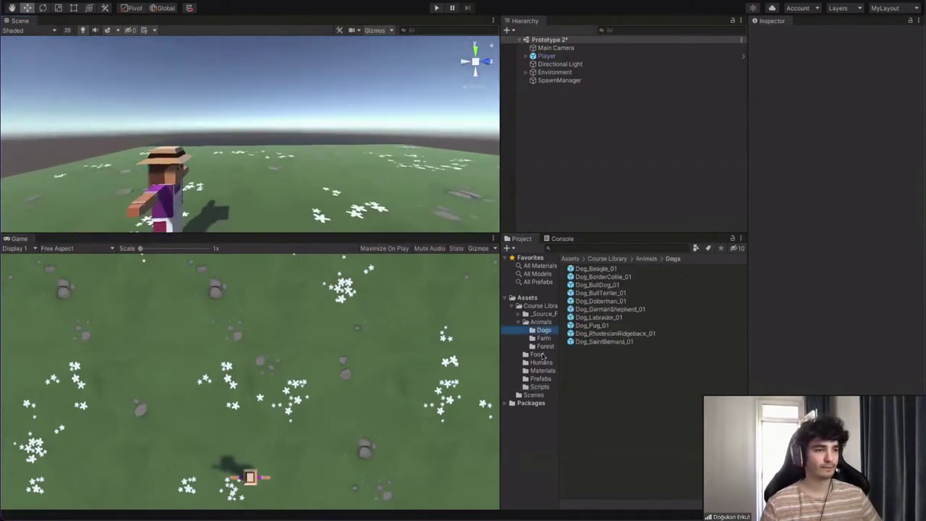
{"action": "left_click", "coordinate": [541, 379]}
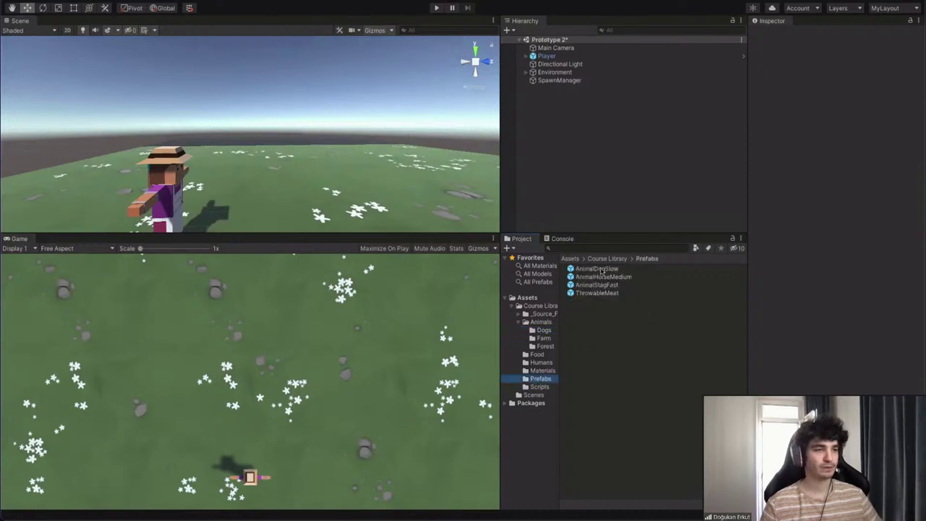
{"action": "left_click", "coordinate": [601, 269]}
{"action": "scroll", "coordinate": [787, 264], "scroll_direction": "down", "scroll_amount": 4}
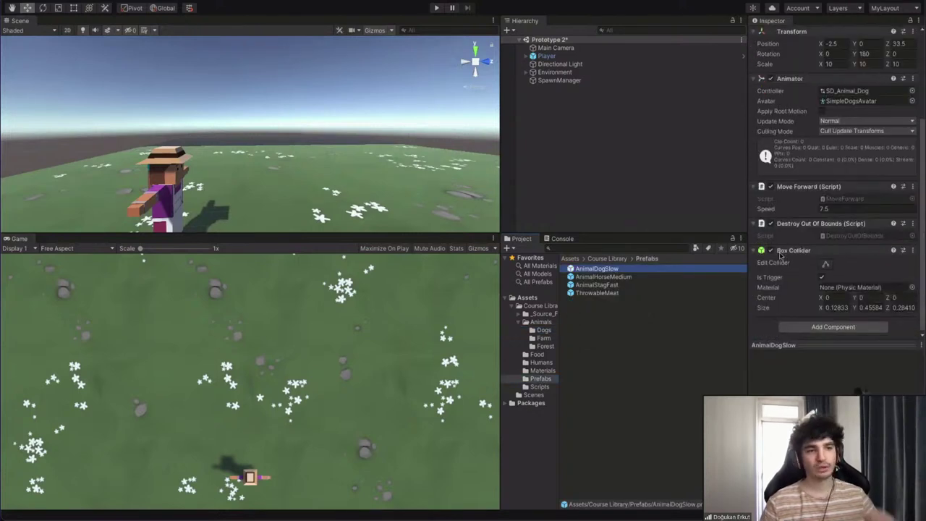
Examine the colliders of the AnimalHorseMedium and AnimalStagFast prefabs and the Rigidbody of ThrowableMeat
{"action": "left_click", "coordinate": [616, 277]}
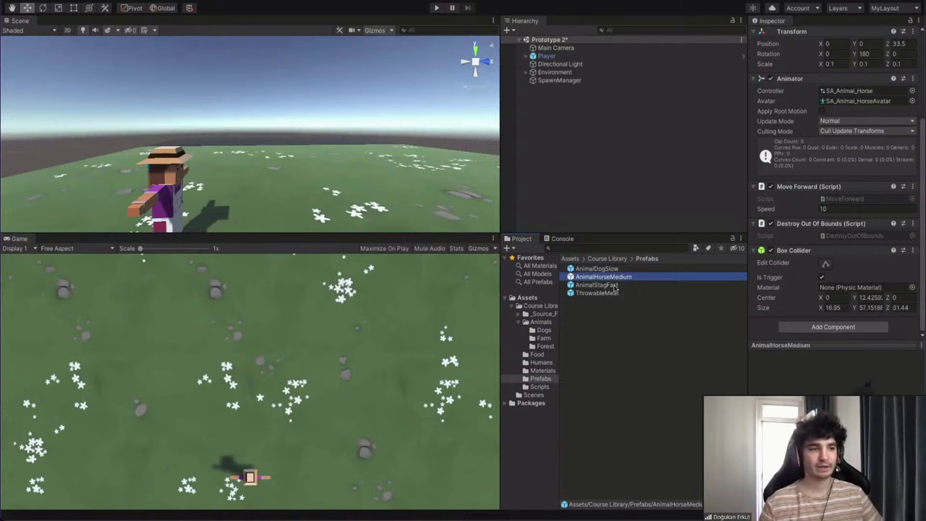
{"action": "left_click", "coordinate": [614, 285]}
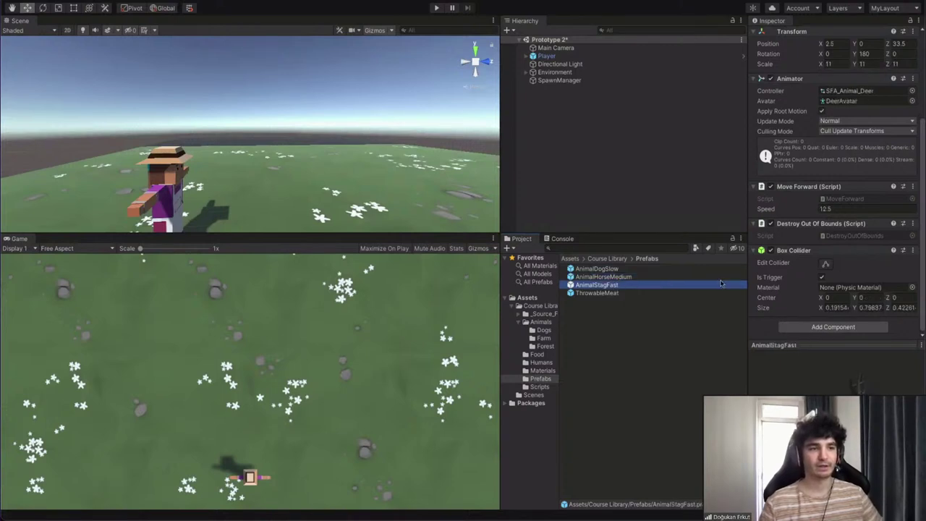
{"action": "left_click", "coordinate": [605, 293]}
{"action": "scroll", "coordinate": [790, 174], "scroll_direction": "down", "scroll_amount": 2}
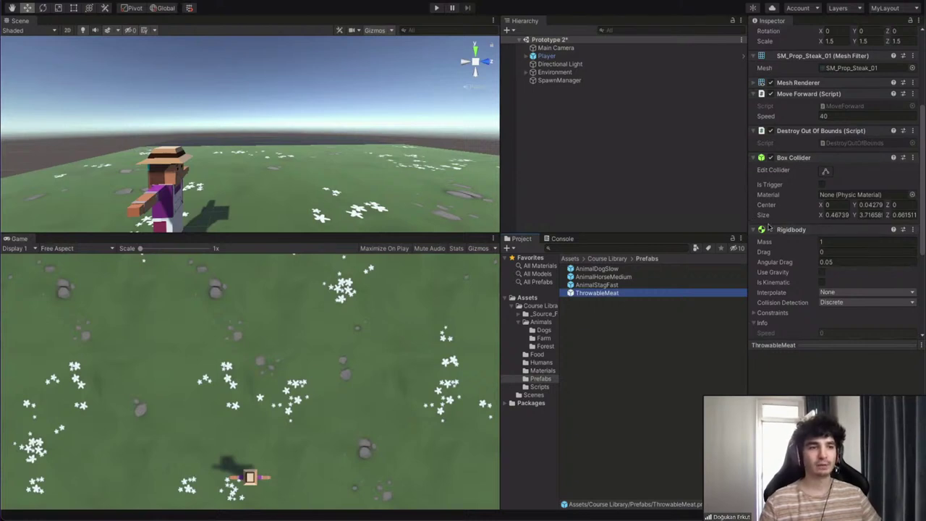
{"action": "scroll", "coordinate": [801, 152], "scroll_direction": "down", "scroll_amount": 3}
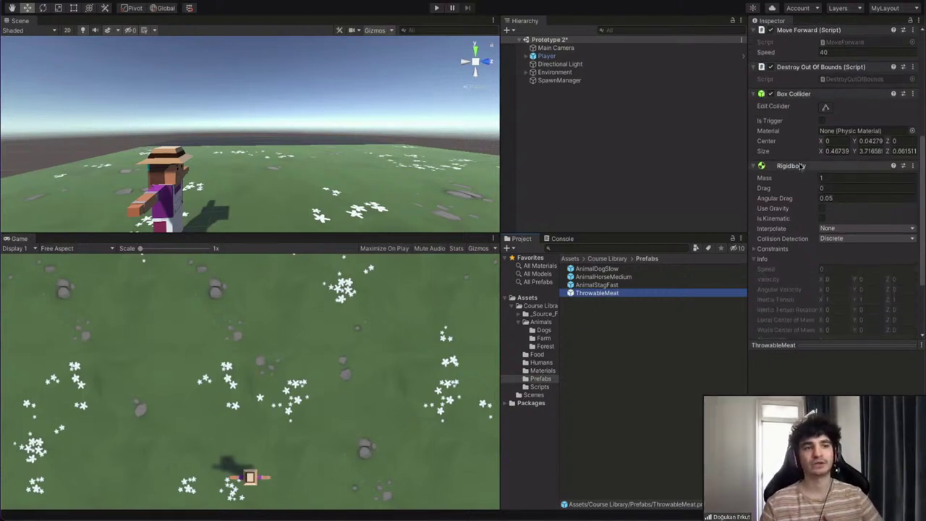
Compare the trigger collider setup of the animal prefabs with the Box Collider and Rigidbody on ThrowableMeat
{"action": "left_click", "coordinate": [611, 285]}
{"action": "left_click", "coordinate": [614, 278]}
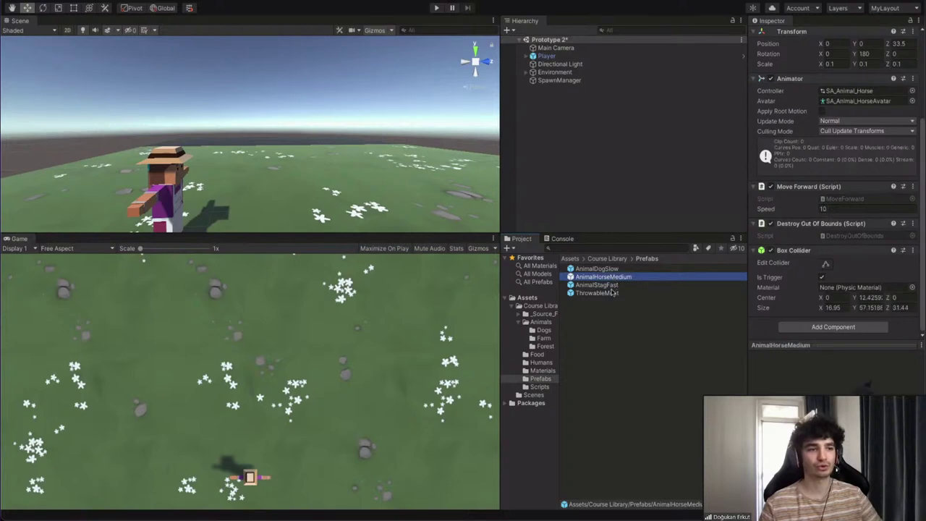
{"action": "left_click", "coordinate": [612, 293]}
{"action": "left_click", "coordinate": [643, 279]}
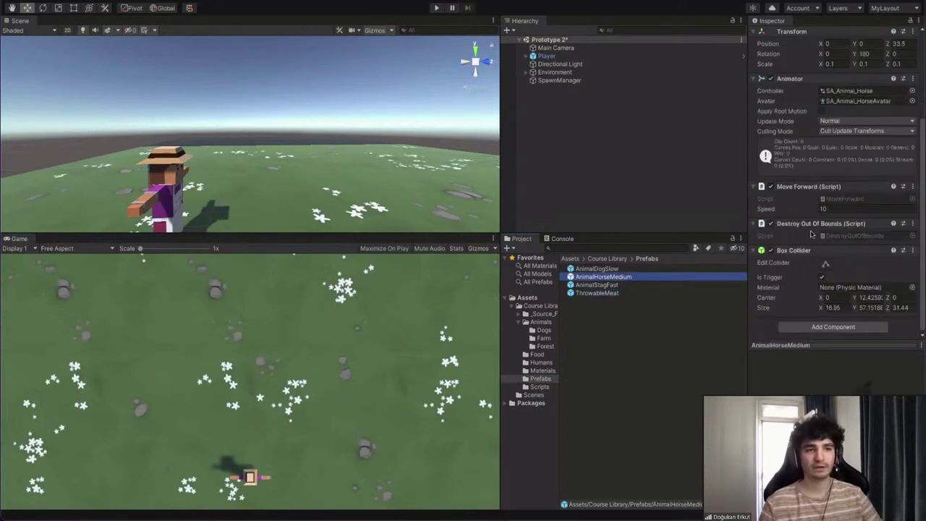
{"action": "left_click", "coordinate": [603, 293]}
{"action": "scroll", "coordinate": [810, 229], "scroll_direction": "down", "scroll_amount": 5}
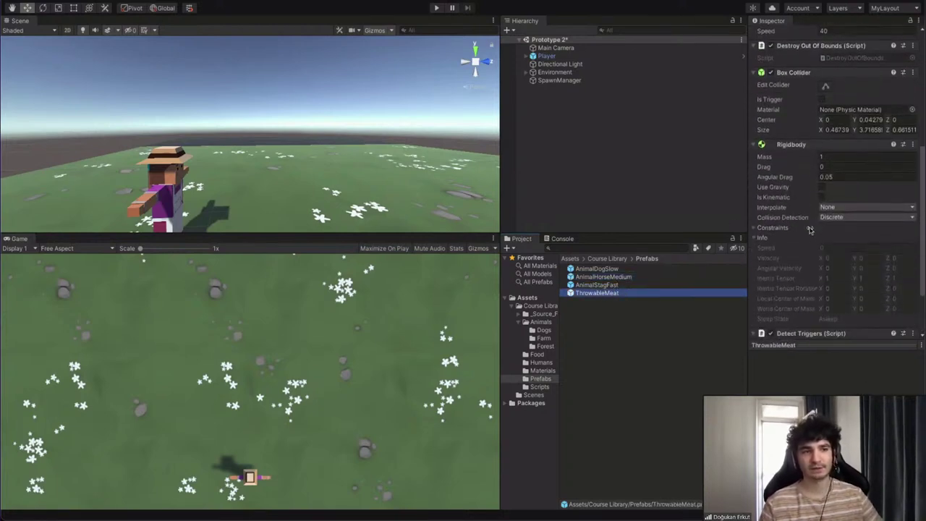
{"action": "scroll", "coordinate": [803, 201], "scroll_direction": "up", "scroll_amount": 3}
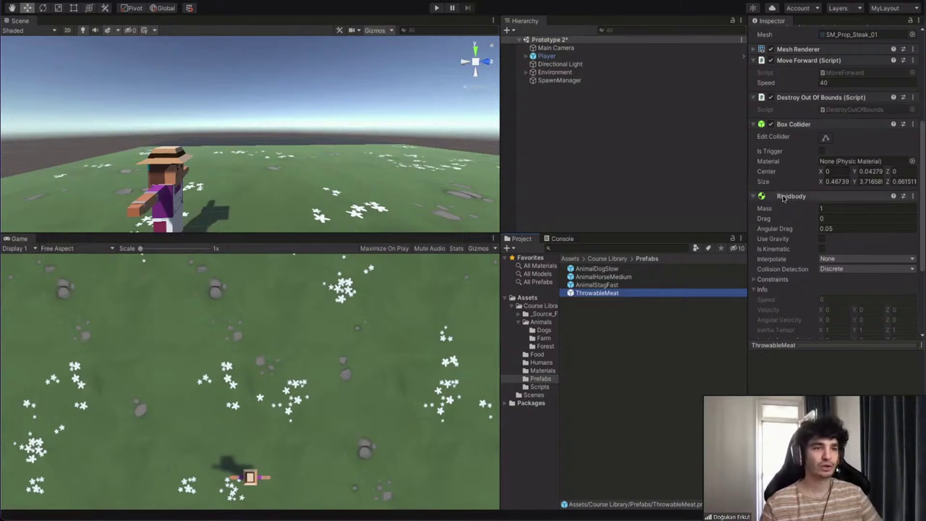
Switch to the Opera GX browser and open the OnTriggerEnter page of the MonoBehaviour scripting documentation
{"action": "mouse_move", "coordinate": [379, 515]}
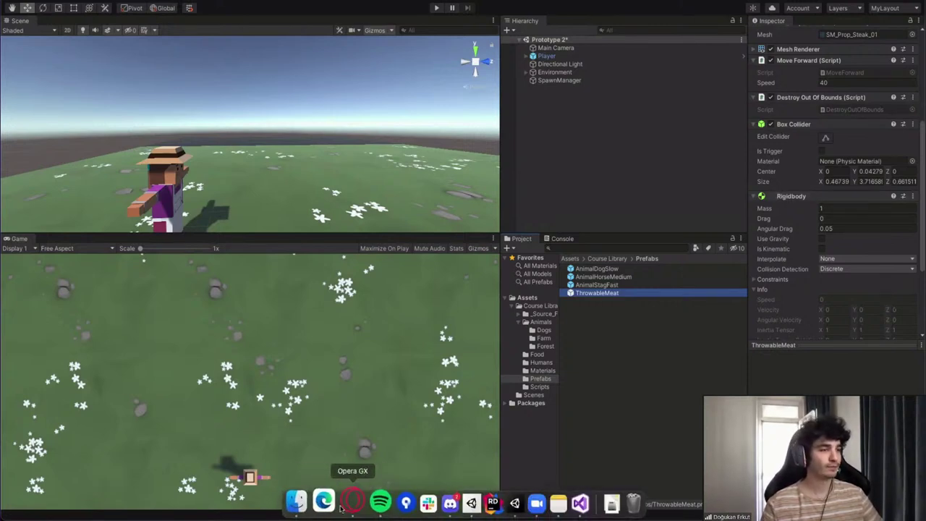
{"action": "left_click", "coordinate": [353, 504]}
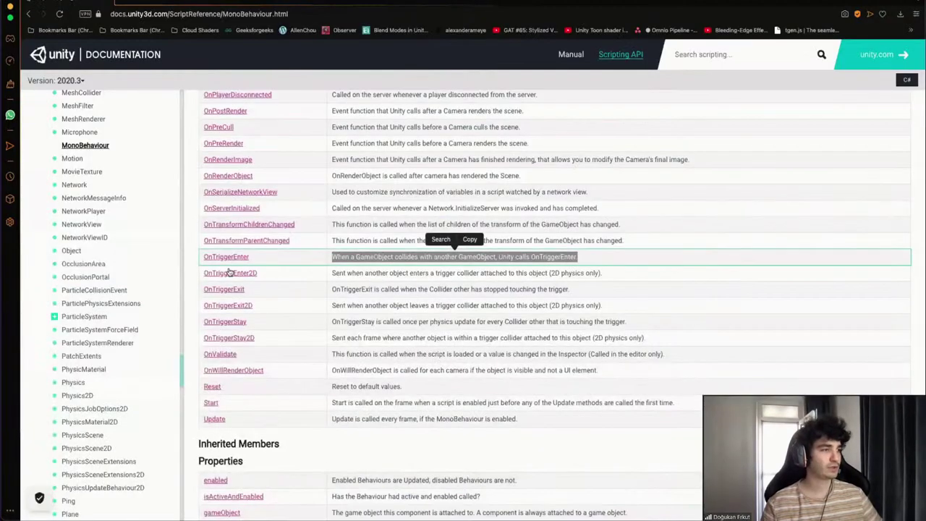
{"action": "left_click", "coordinate": [226, 258]}
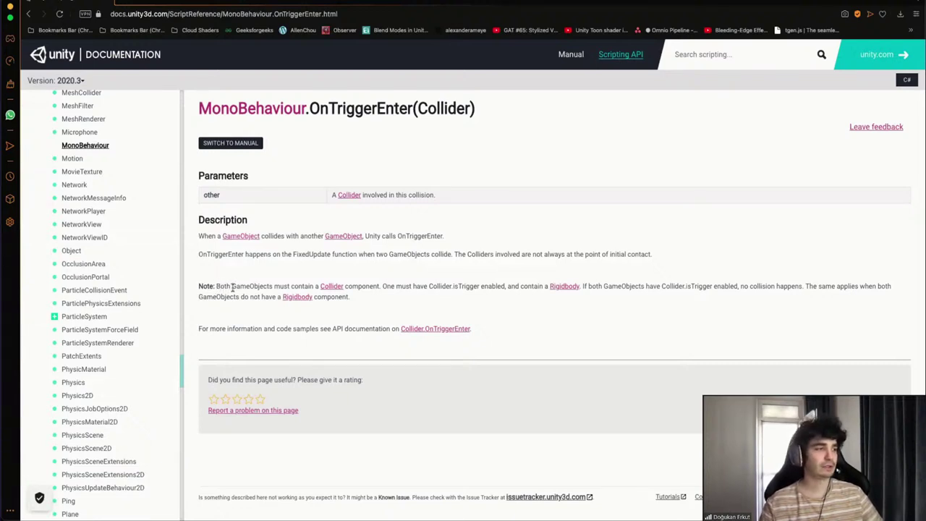
Read the OnTriggerEnter note requiring colliders on both objects and check the Box Colliders of the ThrowableMeat and AnimalStagFast prefabs in Unity
{"action": "left_click_drag", "start_coordinate": [217, 285], "coordinate": [384, 287]}
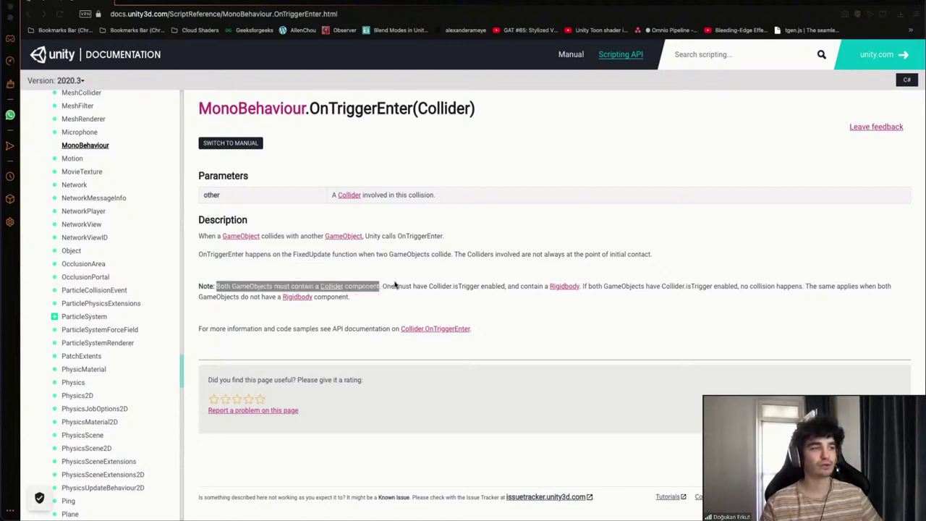
{"action": "key", "text": "super+Tab"}
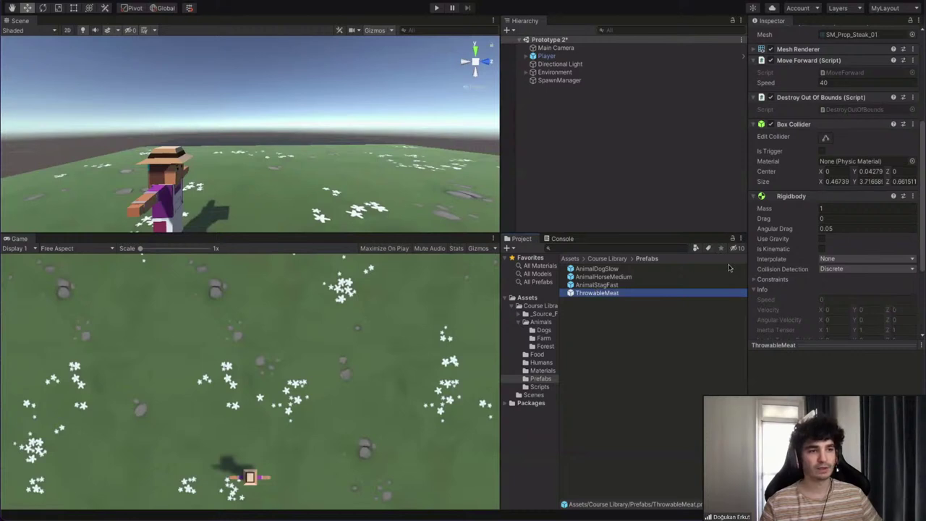
{"action": "left_click", "coordinate": [593, 294]}
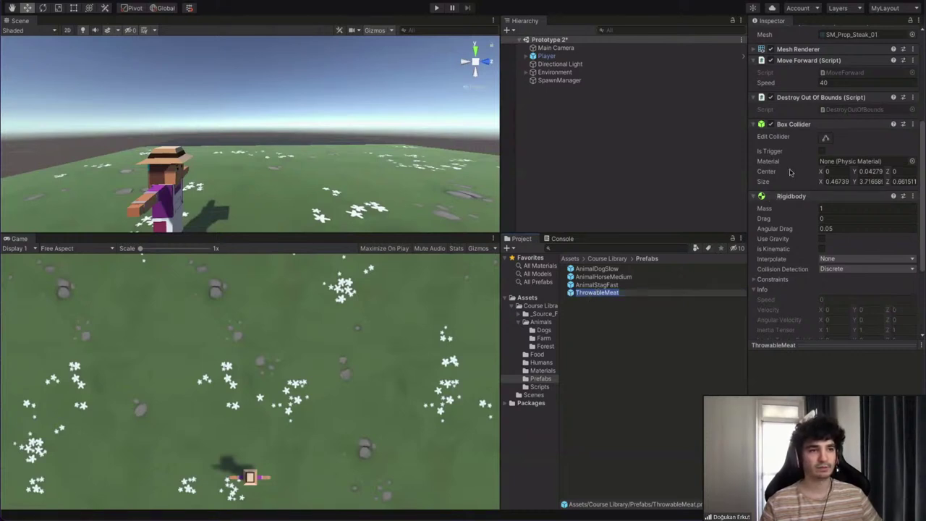
{"action": "left_click", "coordinate": [615, 286]}
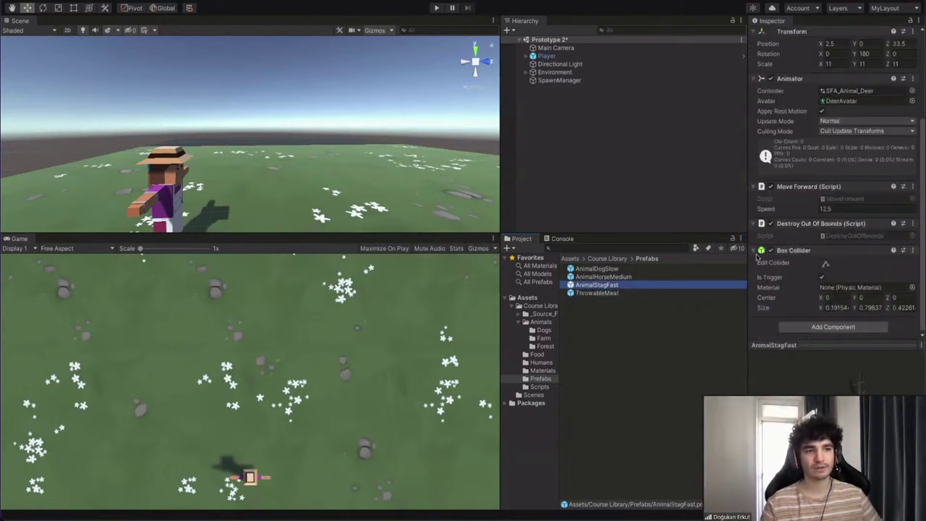
Read the documentation's isTrigger requirement and check the Is Trigger setting on the AnimalHorseMedium, AnimalDogSlow and AnimalStagFast prefabs in Unity
{"action": "key", "text": "super+Tab"}
{"action": "left_click_drag", "start_coordinate": [382, 286], "coordinate": [499, 287]}
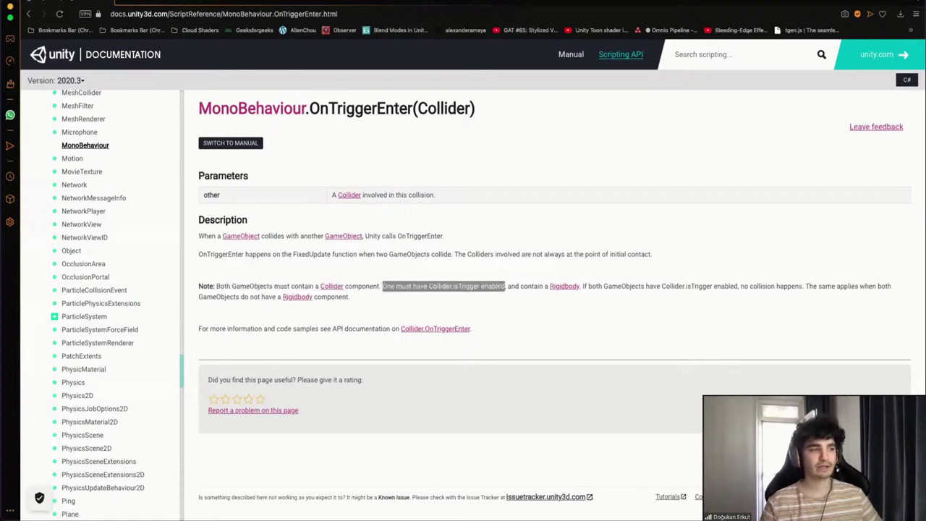
{"action": "key", "text": "super+Tab"}
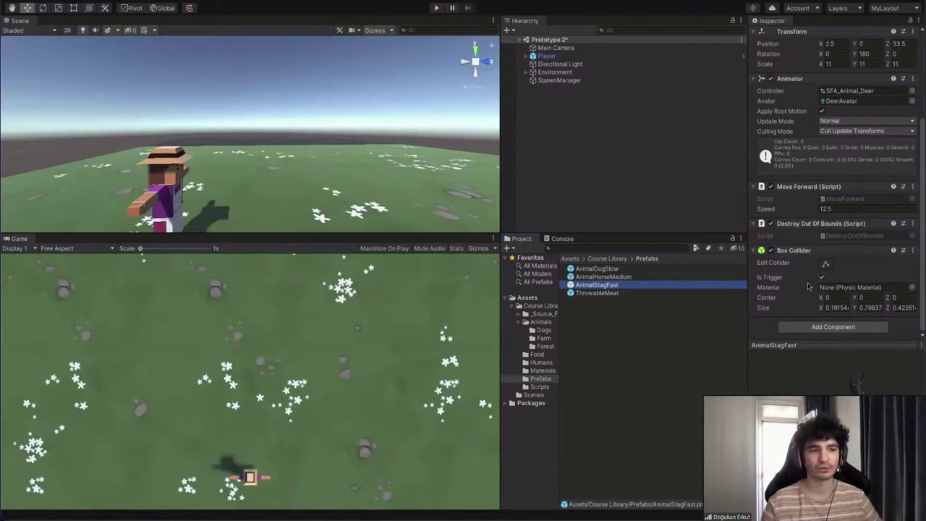
{"action": "left_click", "coordinate": [602, 278]}
{"action": "left_click", "coordinate": [603, 269]}
{"action": "left_click", "coordinate": [606, 284]}
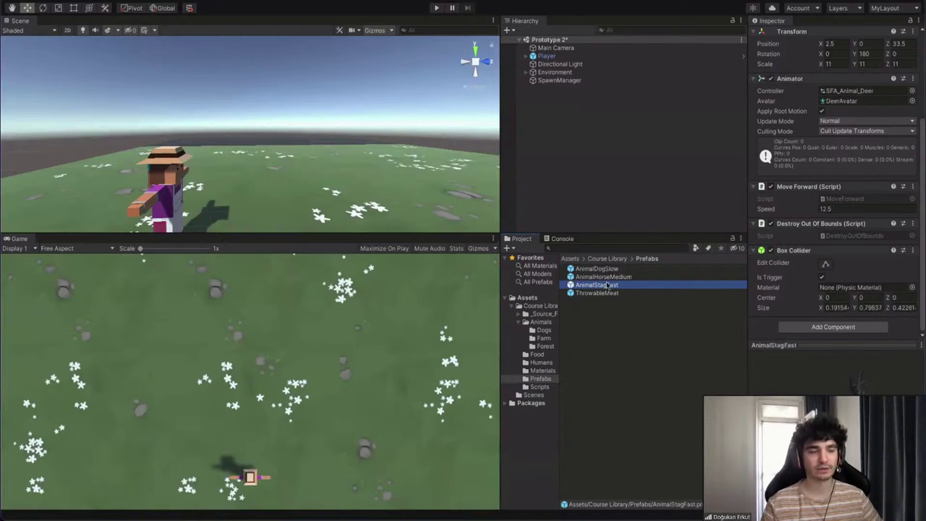
Read the Rigidbody requirement in the OnTriggerEnter note and examine the Rigidbody and Box Collider of ThrowableMeat in Unity
{"action": "key", "text": "super+Tab"}
{"action": "left_click_drag", "start_coordinate": [508, 287], "coordinate": [579, 288]}
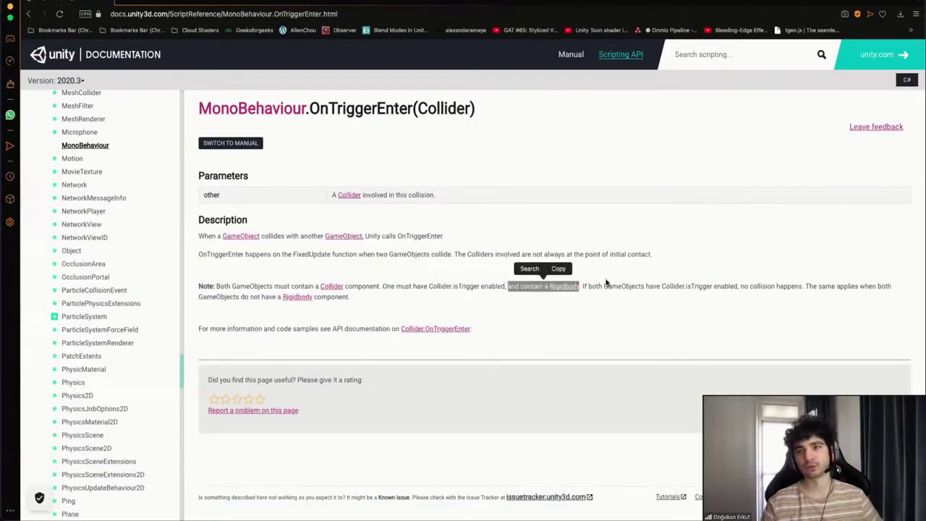
{"action": "key", "text": "super+Tab"}
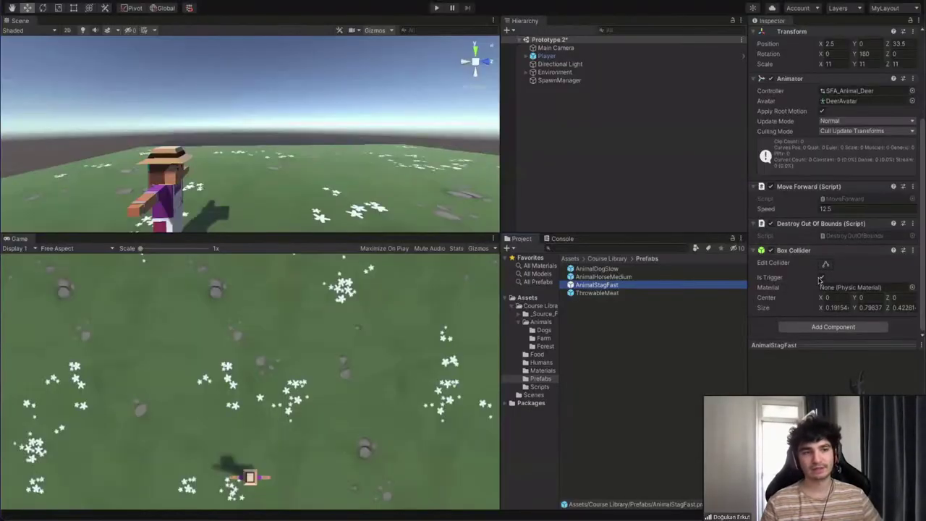
{"action": "left_click", "coordinate": [632, 292]}
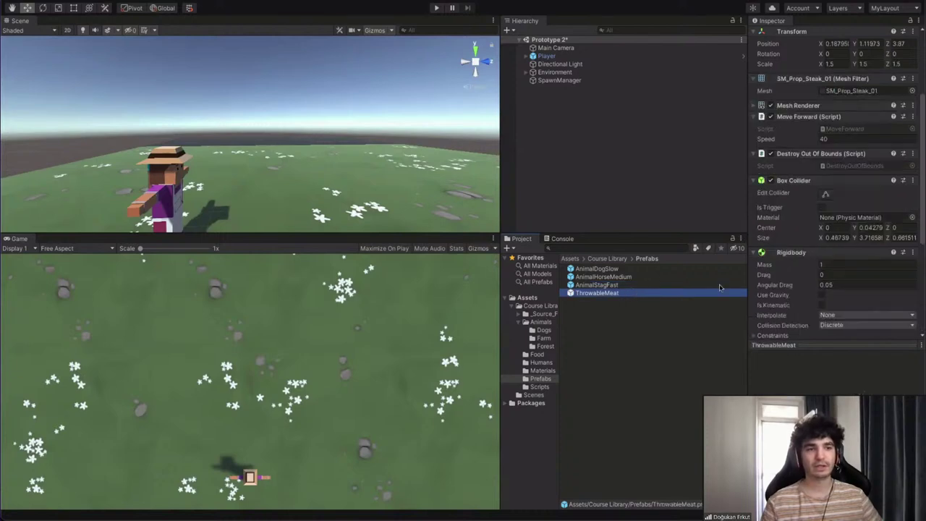
{"action": "scroll", "coordinate": [845, 169], "scroll_direction": "down", "scroll_amount": 3}
{"action": "scroll", "coordinate": [845, 169], "scroll_direction": "up", "scroll_amount": 1}
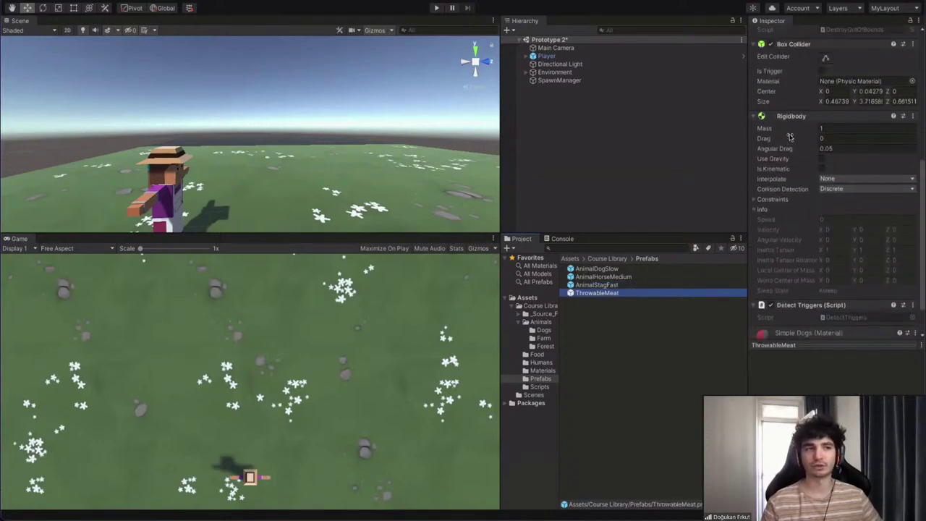
{"action": "scroll", "coordinate": [790, 139], "scroll_direction": "up", "scroll_amount": 1}
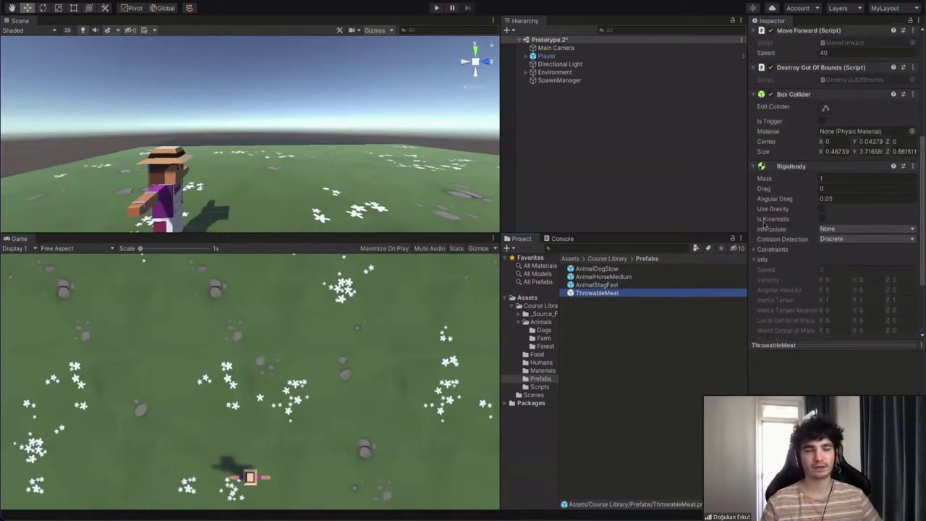
Read the note about both objects having isTrigger enabled, and enable Is Trigger on ThrowableMeat's Box Collider in Unity
{"action": "key", "text": "super+Tab"}
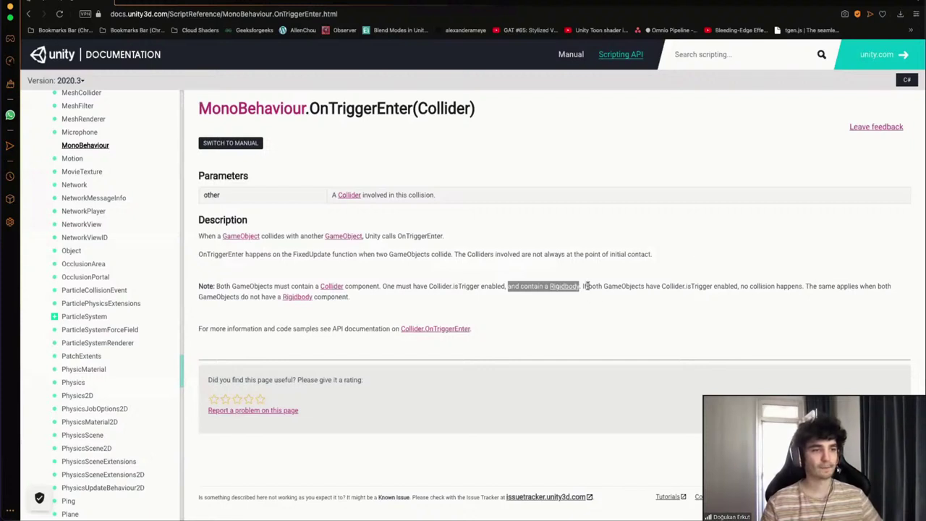
{"action": "left_click_drag", "start_coordinate": [583, 286], "coordinate": [803, 287]}
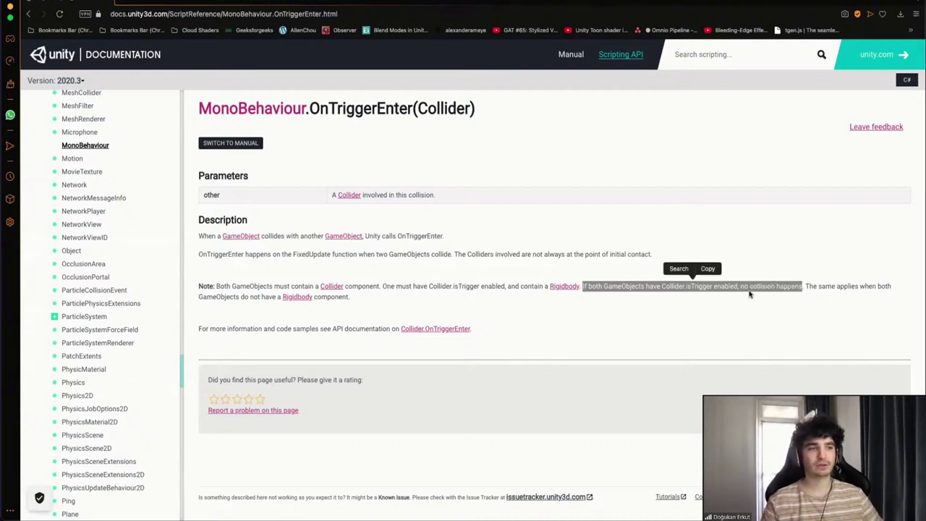
{"action": "key", "text": "super+Tab"}
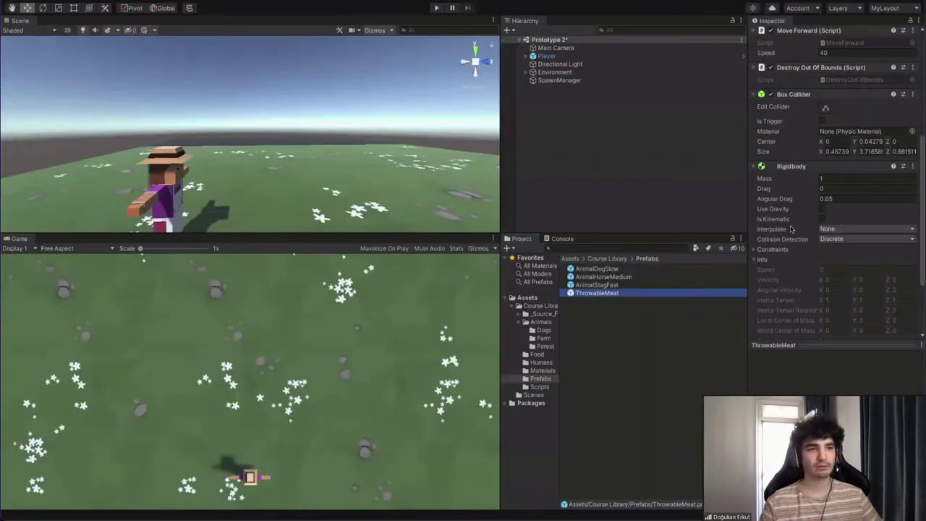
{"action": "left_click", "coordinate": [821, 122]}
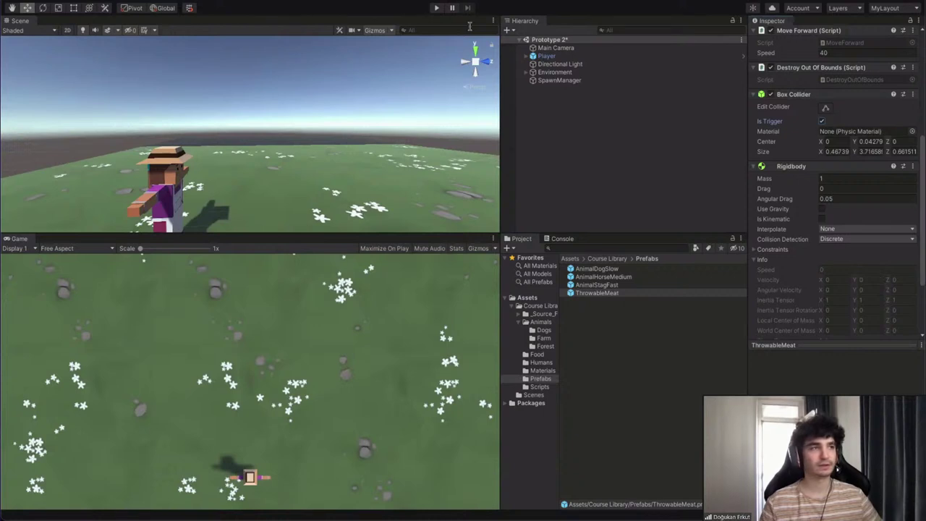
Play-test the trigger setting by moving the player sideways and throwing meat at the animals, pause the game and check ThrowableMeat's components
{"action": "left_click", "coordinate": [437, 8]}
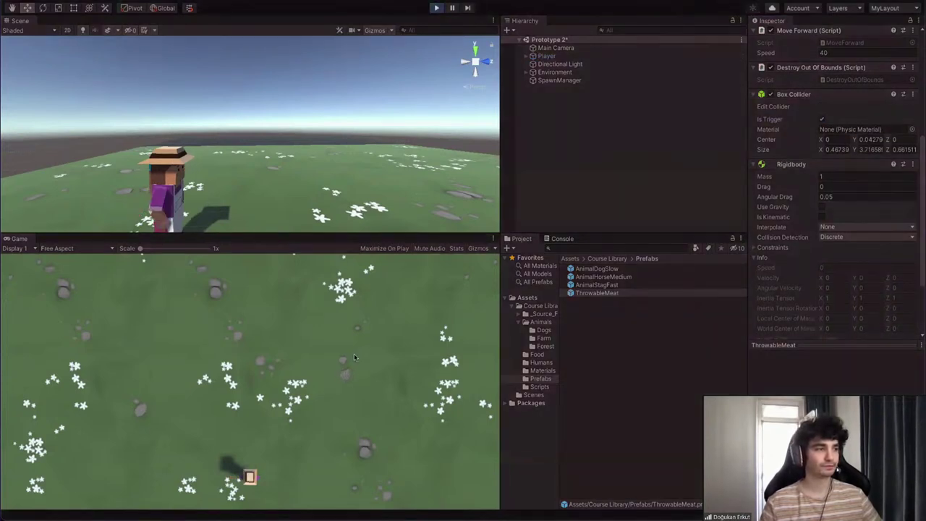
{"action": "key", "text": "Left"}
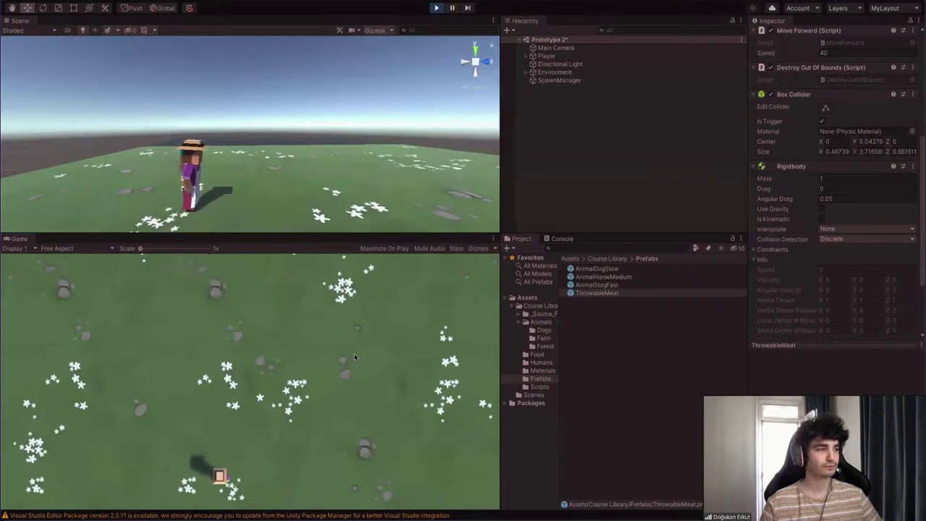
{"action": "key", "text": "Right"}
{"action": "key", "text": "Right"}
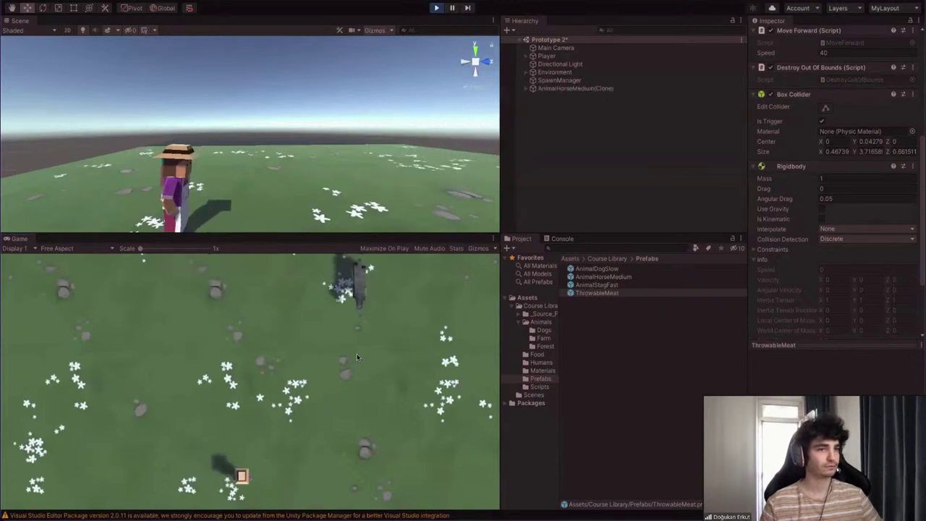
{"action": "key", "text": "space"}
{"action": "key", "text": "Left"}
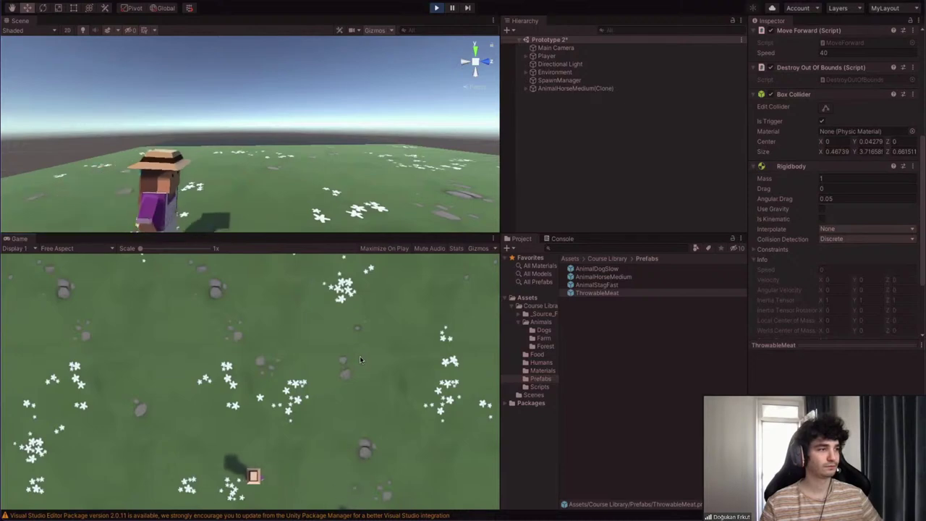
{"action": "key", "text": "Right"}
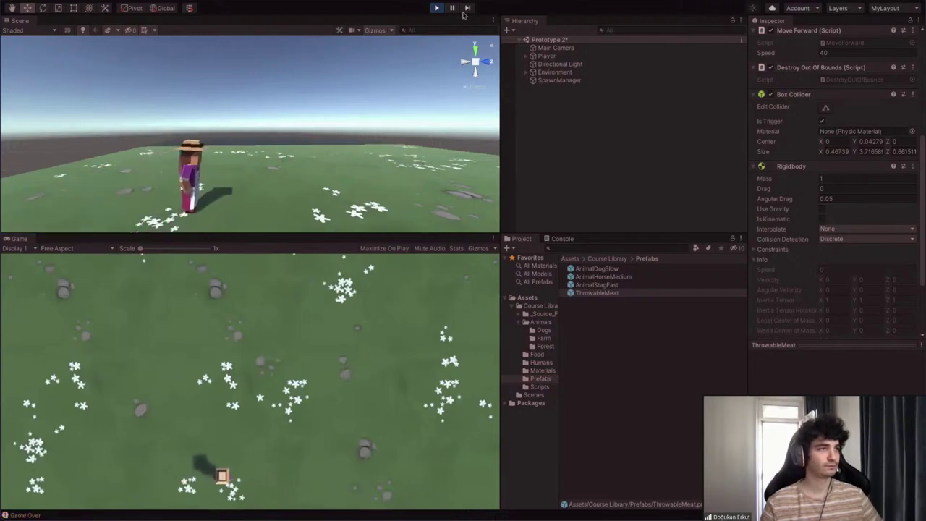
{"action": "key", "text": "space"}
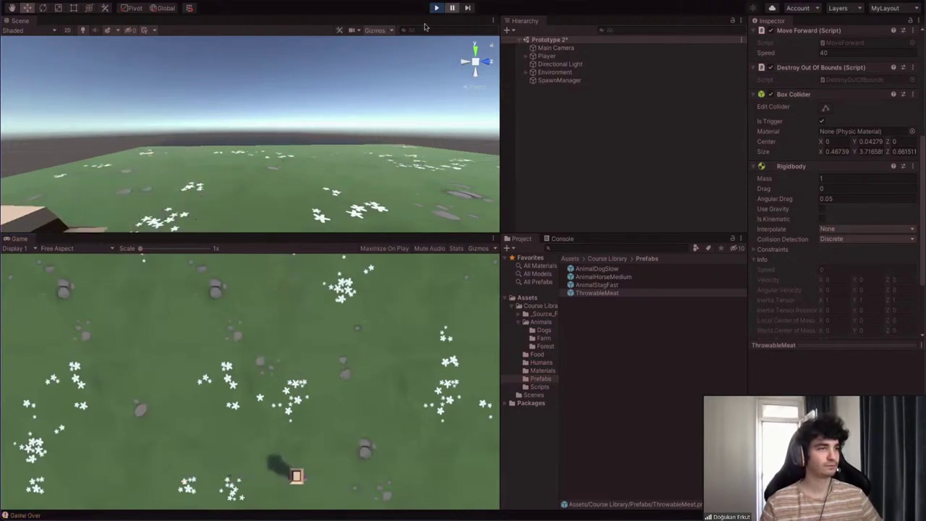
{"action": "left_click", "coordinate": [452, 8]}
{"action": "key", "text": "Left"}
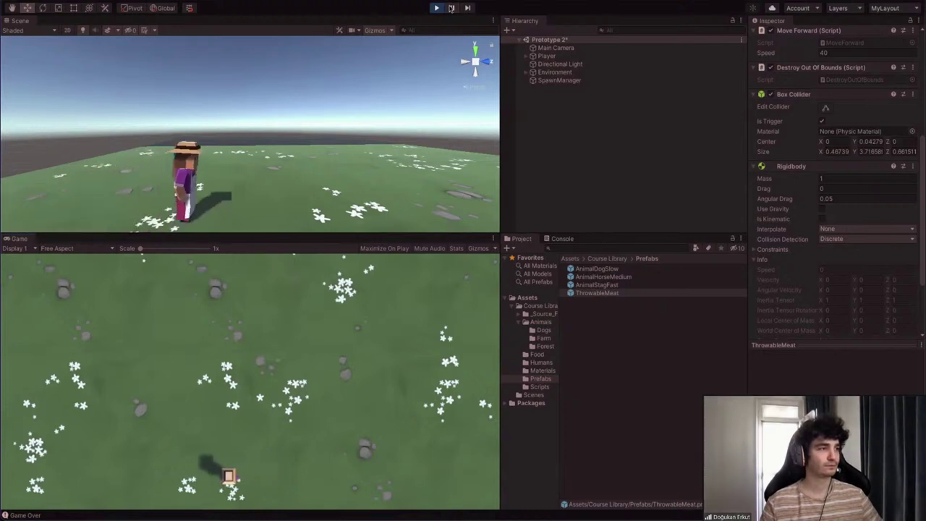
{"action": "key", "text": "Right"}
{"action": "key", "text": "Left"}
{"action": "key", "text": "space"}
{"action": "key", "text": "Right"}
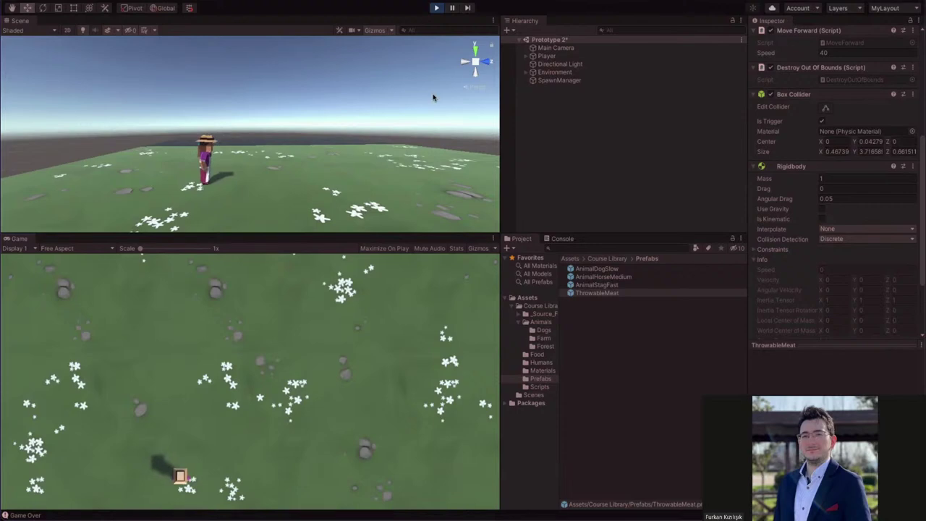
{"action": "key", "text": "Right"}
{"action": "left_click", "coordinate": [451, 8]}
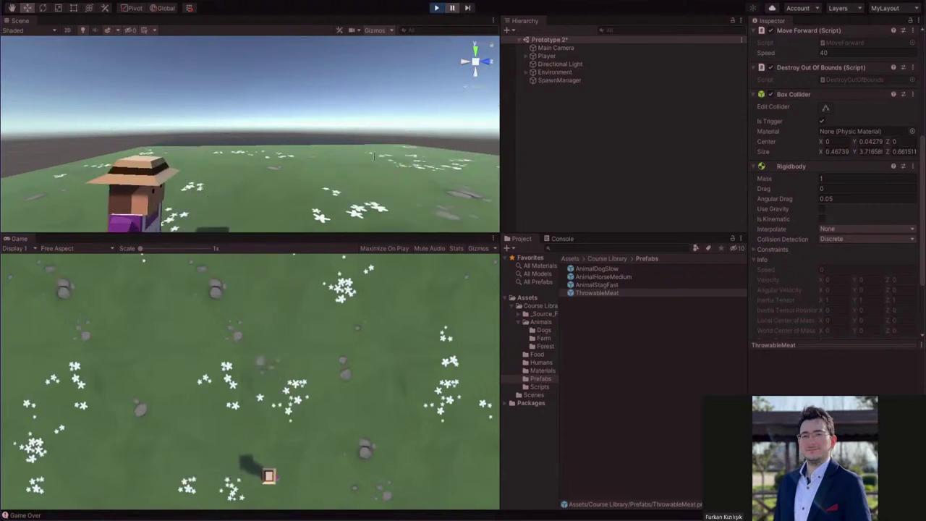
{"action": "scroll", "coordinate": [794, 201], "scroll_direction": "down", "scroll_amount": 3}
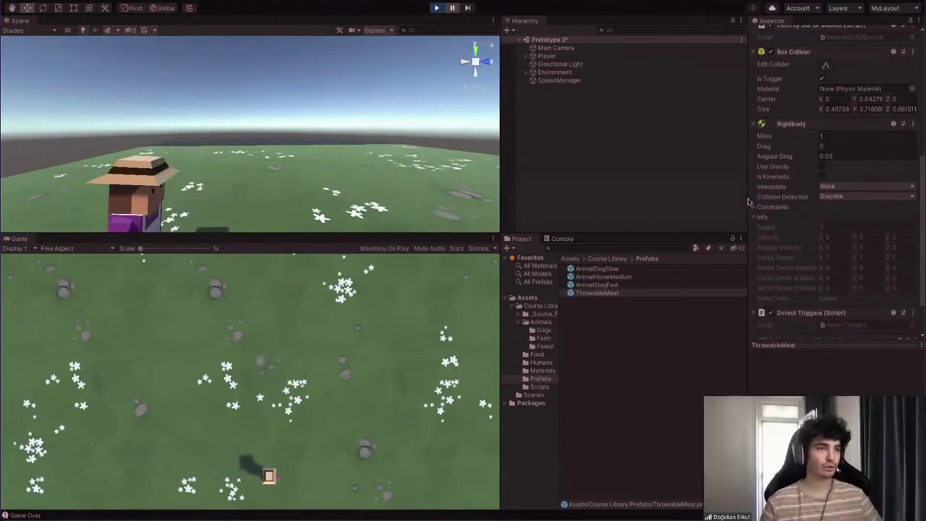
Return to the OnTriggerEnter documentation in the browser and reread the sentence about both GameObjects having Collider.isTrigger enabled
{"action": "key", "text": "ctrl+Right"}
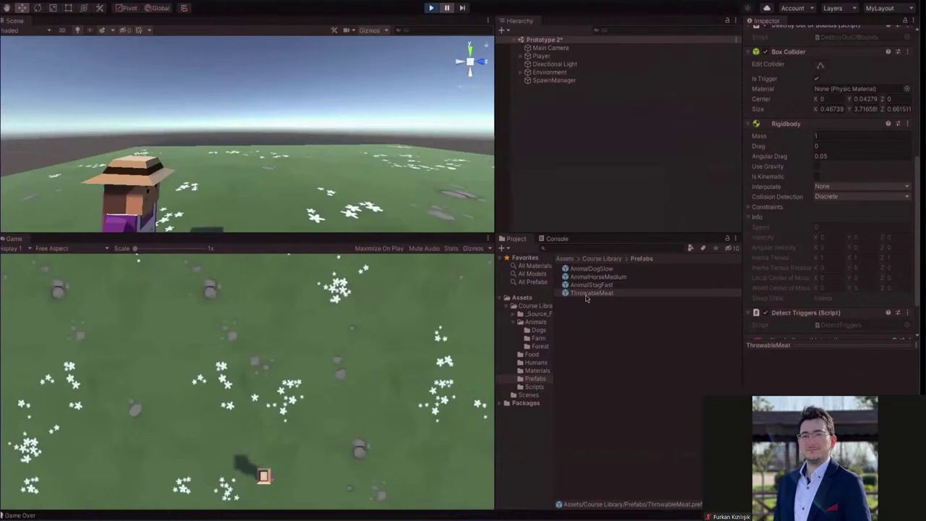
{"action": "left_click_drag", "start_coordinate": [582, 285], "coordinate": [796, 283]}
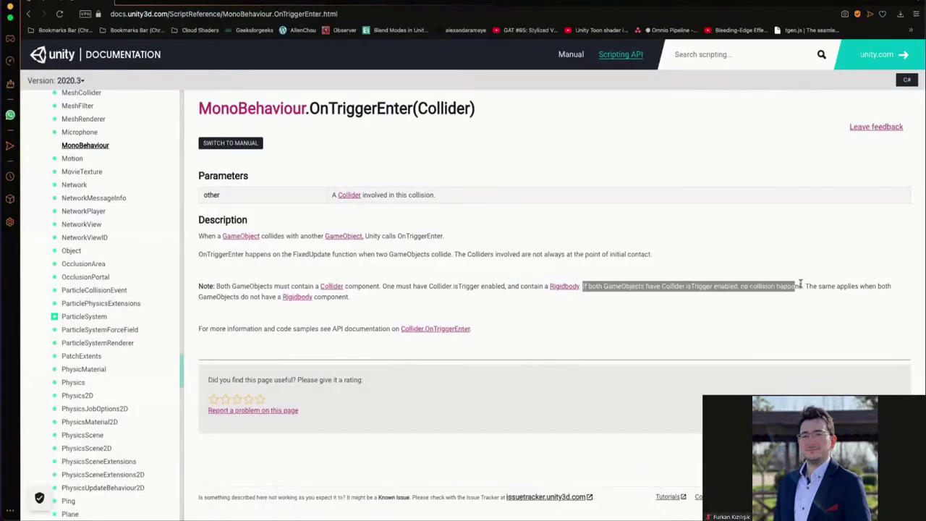
{"action": "left_click", "coordinate": [640, 293]}
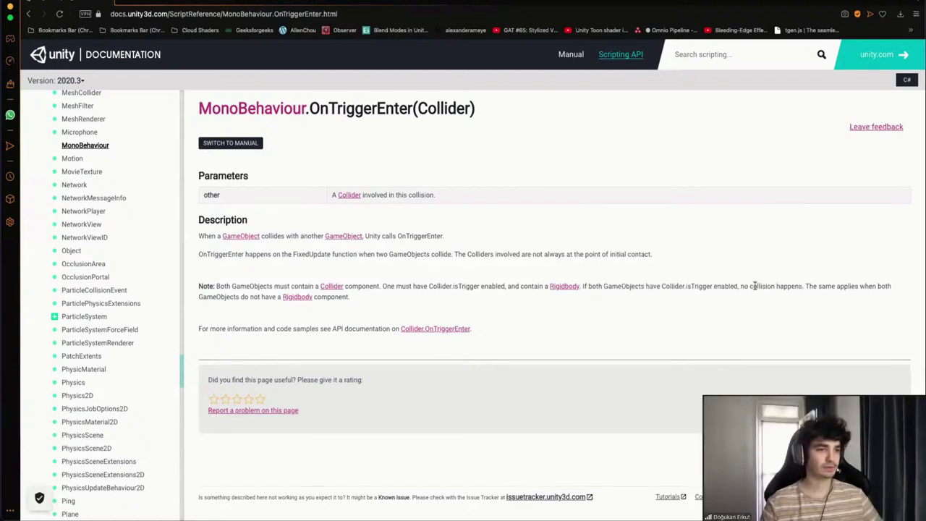
{"action": "left_click_drag", "start_coordinate": [805, 287], "coordinate": [582, 287]}
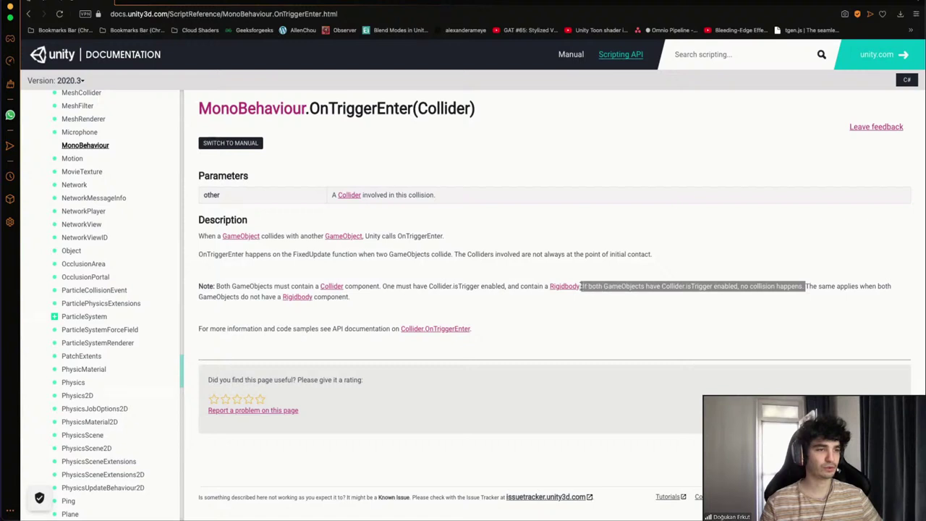
{"action": "left_click", "coordinate": [600, 293]}
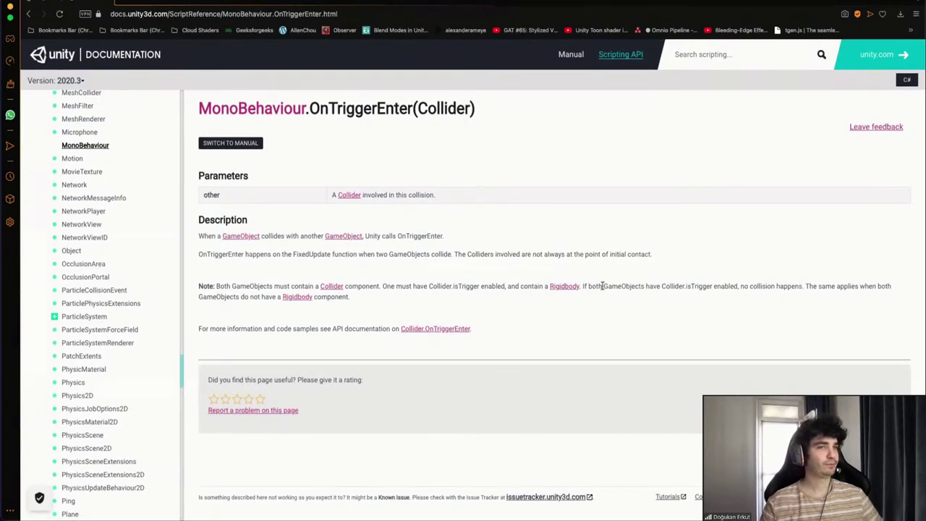
{"action": "left_click_drag", "start_coordinate": [582, 287], "coordinate": [805, 287]}
{"action": "left_click", "coordinate": [576, 287]}
{"action": "left_click_drag", "start_coordinate": [585, 287], "coordinate": [805, 287]}
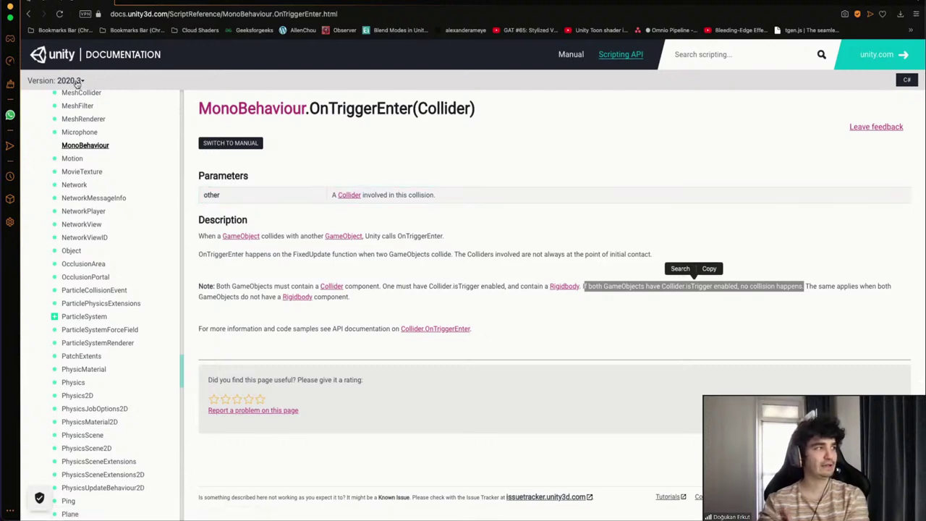
{"action": "left_click_drag", "start_coordinate": [585, 286], "coordinate": [805, 286]}
{"action": "left_click", "coordinate": [792, 286]}
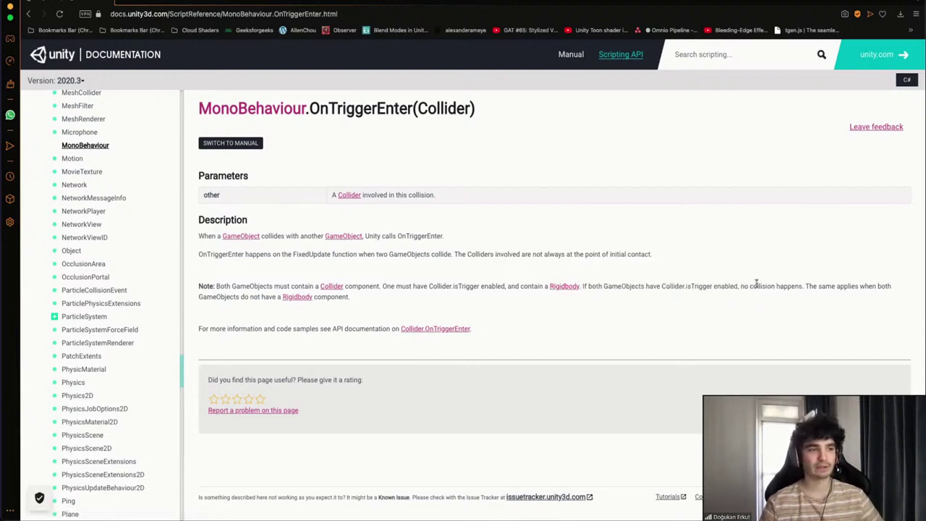
Switch from the documentation back to the Unity editor and stop the running play test
{"action": "scroll", "coordinate": [743, 284], "scroll_direction": "right", "scroll_amount": 2}
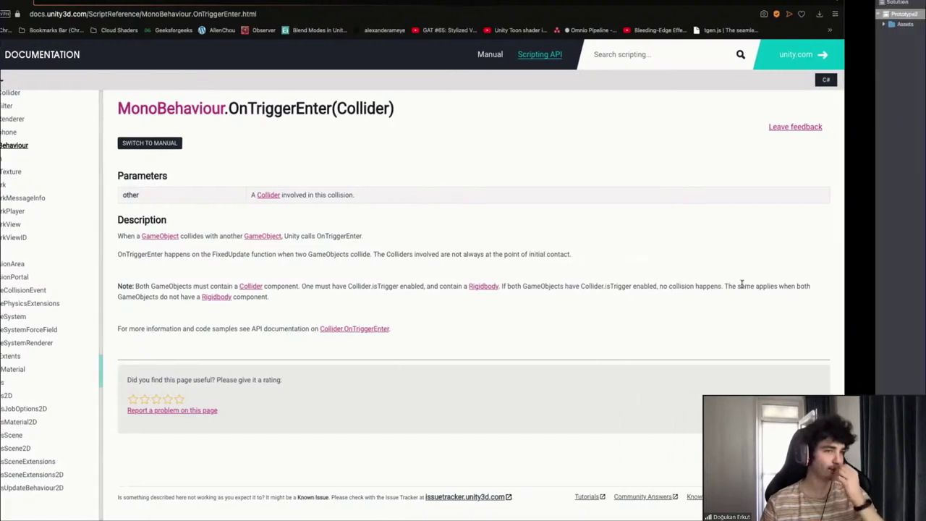
{"action": "mouse_move", "coordinate": [571, 510]}
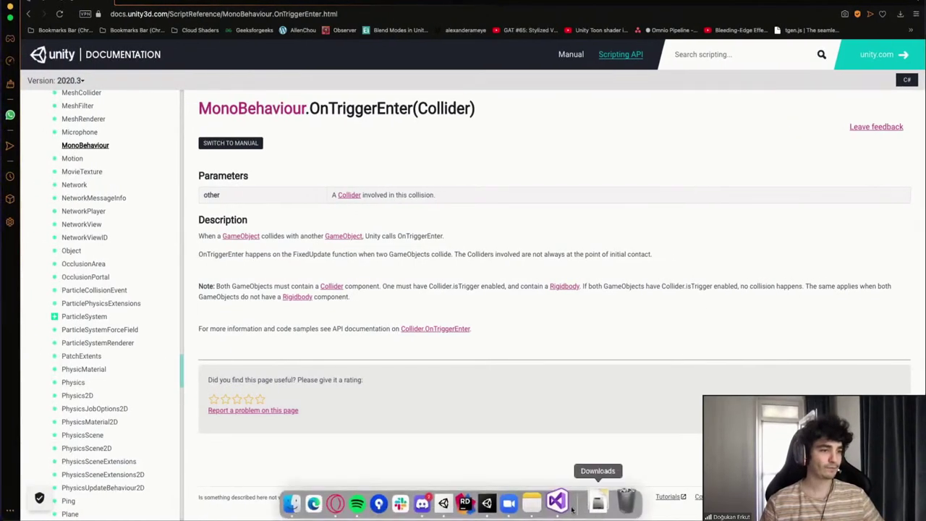
{"action": "left_click", "coordinate": [486, 502]}
{"action": "left_click", "coordinate": [437, 9]}
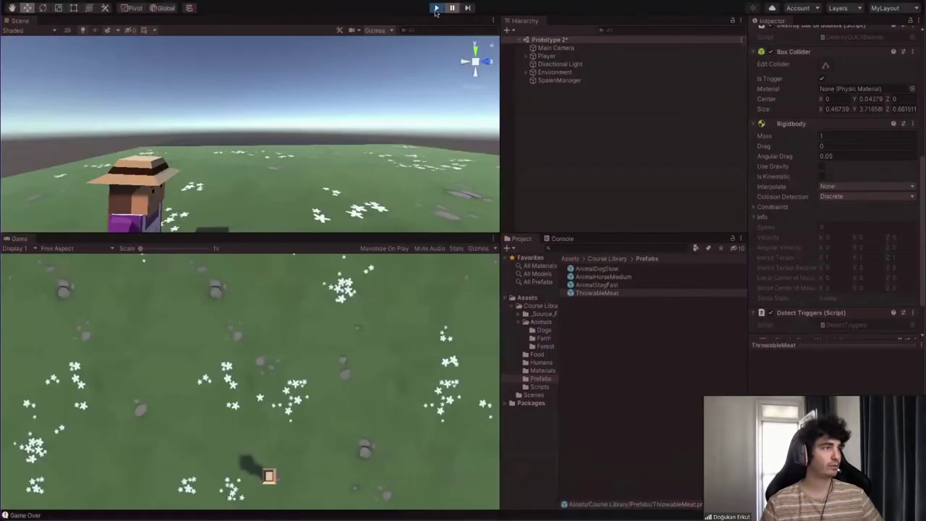
Examine the Physics section of the Project Settings down to the Layer Collision Matrix, and close the settings
{"action": "left_click", "coordinate": [79, 1]}
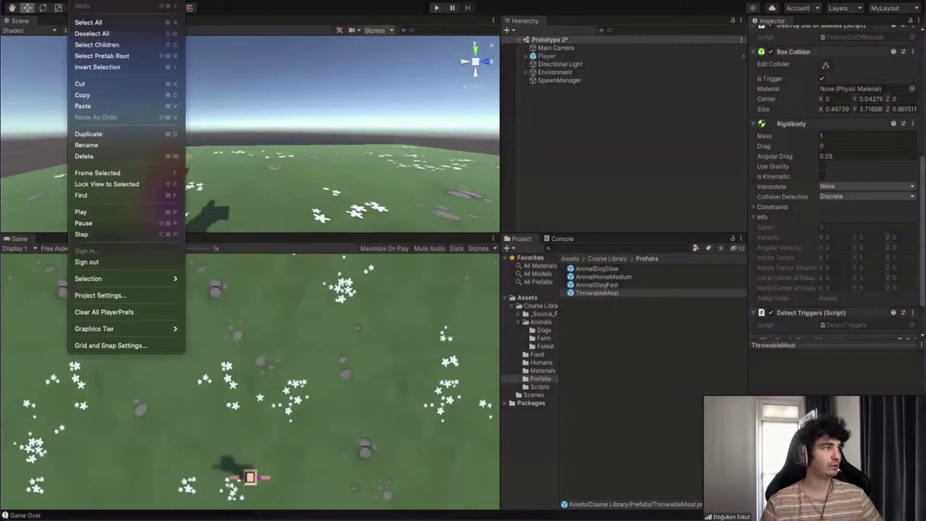
{"action": "left_click", "coordinate": [100, 295]}
{"action": "left_click", "coordinate": [102, 154]}
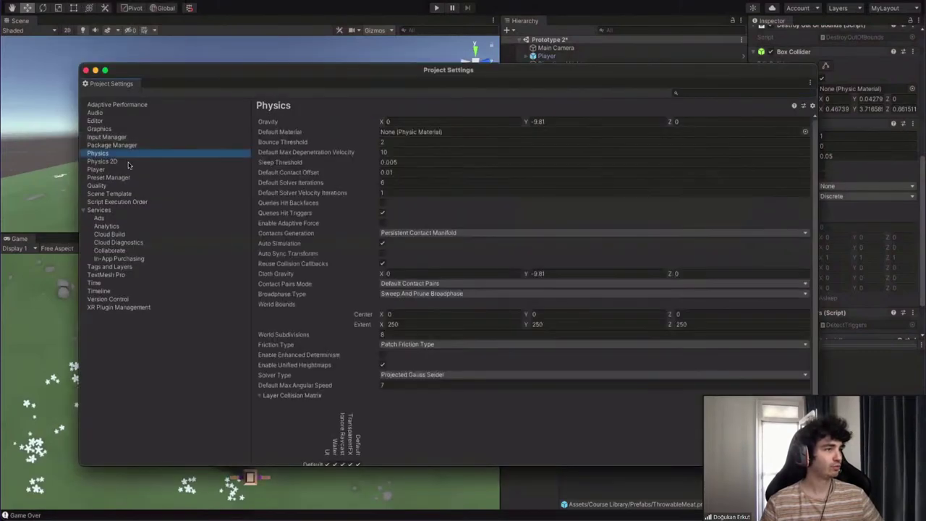
{"action": "mouse_move", "coordinate": [297, 217]}
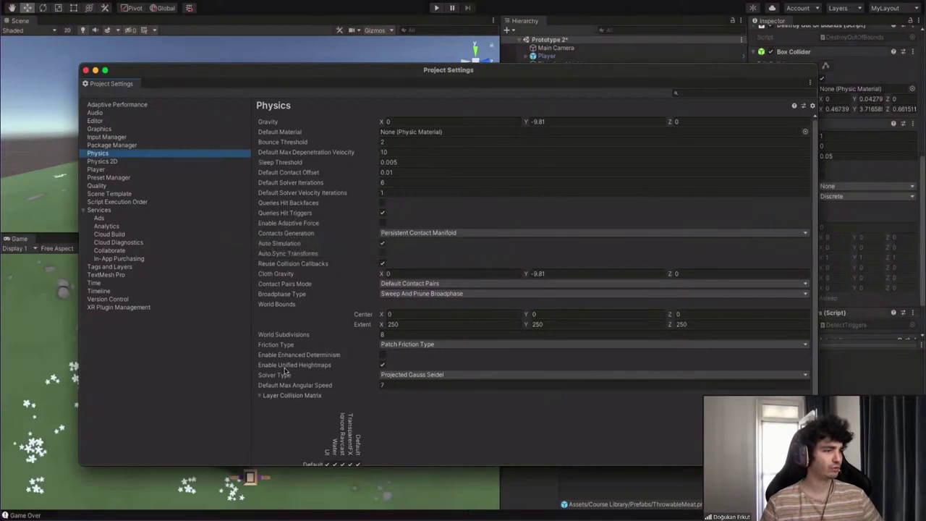
{"action": "scroll", "coordinate": [287, 372], "scroll_direction": "down", "scroll_amount": 5}
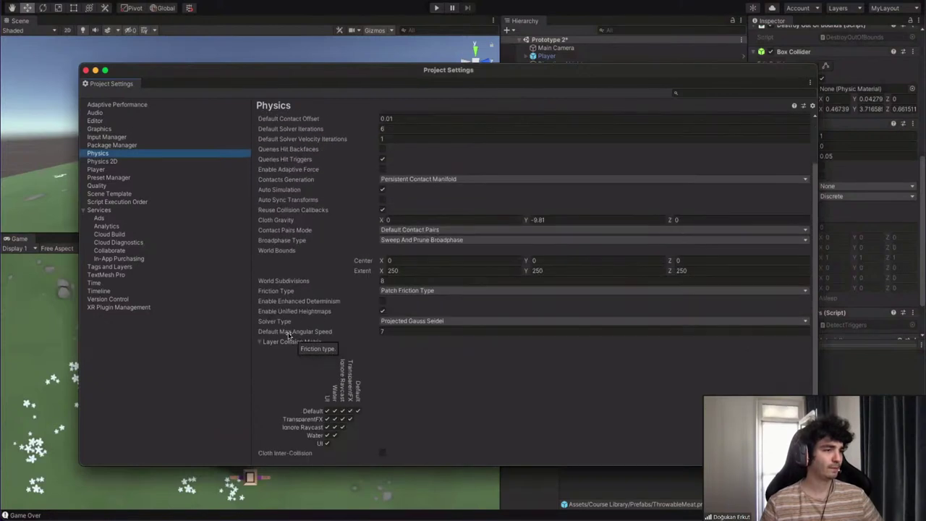
{"action": "scroll", "coordinate": [287, 334], "scroll_direction": "up", "scroll_amount": 5}
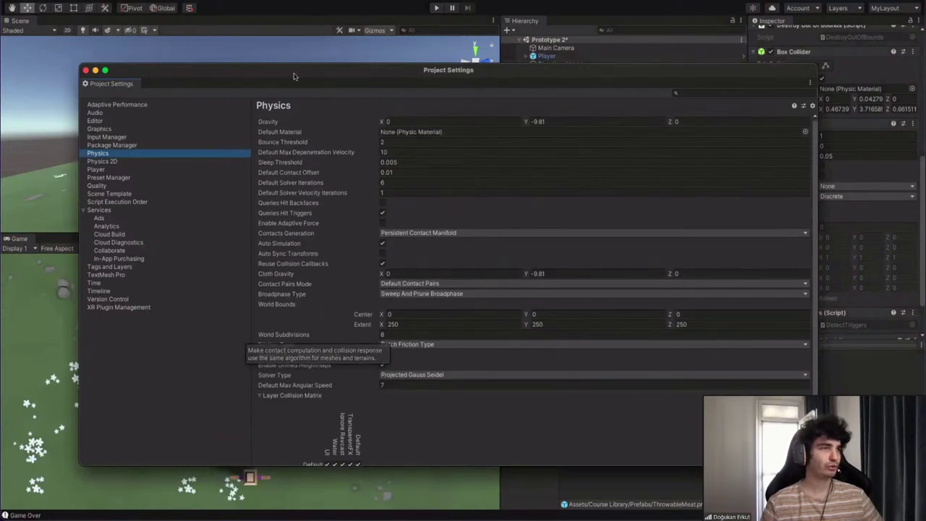
{"action": "left_click", "coordinate": [85, 70]}
Return to the OnTriggerEnter documentation in the browser and read the sentence about both GameObjects lacking a Rigidbody component
{"action": "mouse_move", "coordinate": [376, 508]}
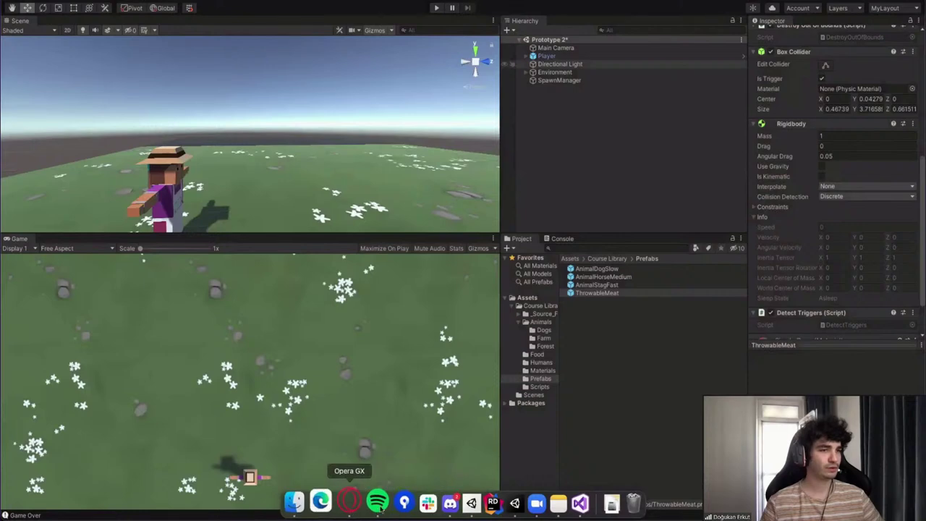
{"action": "left_click", "coordinate": [349, 501]}
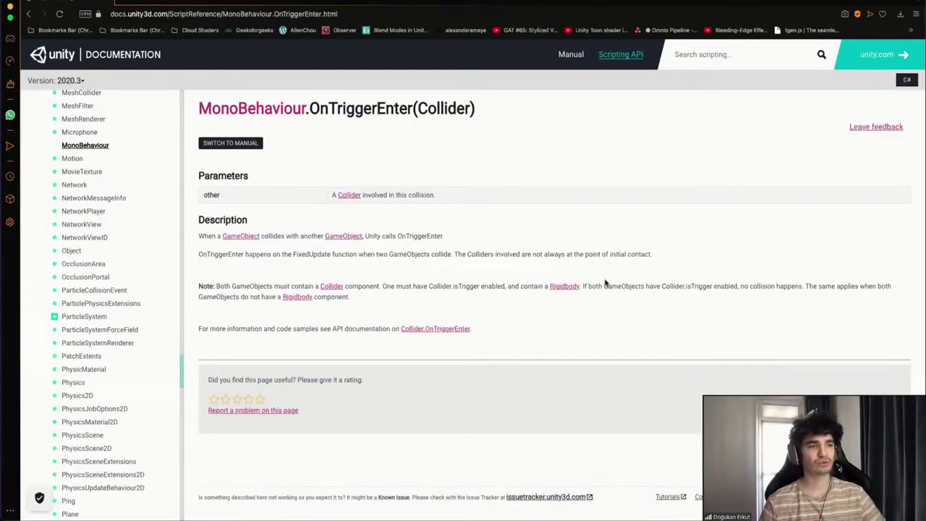
{"action": "left_click_drag", "start_coordinate": [807, 286], "coordinate": [850, 287]}
{"action": "left_click", "coordinate": [809, 288]}
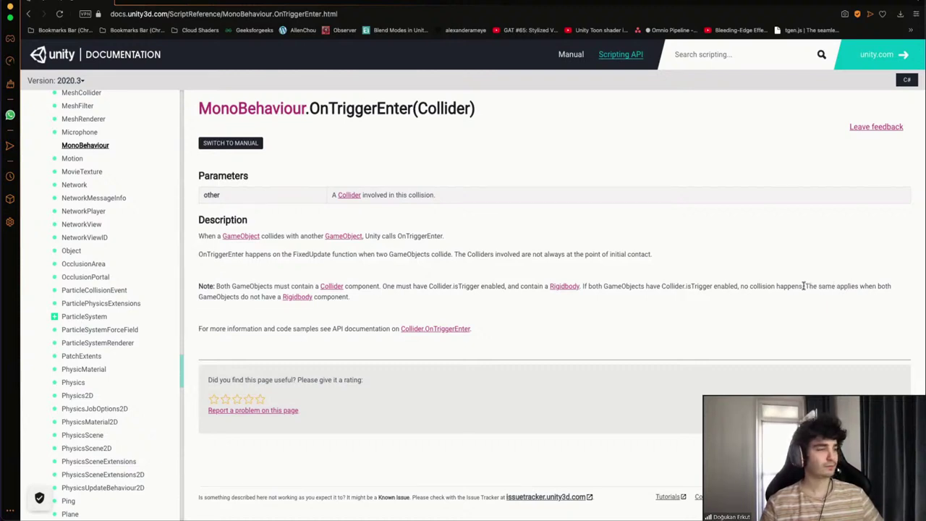
{"action": "left_click_drag", "start_coordinate": [804, 286], "coordinate": [412, 313]}
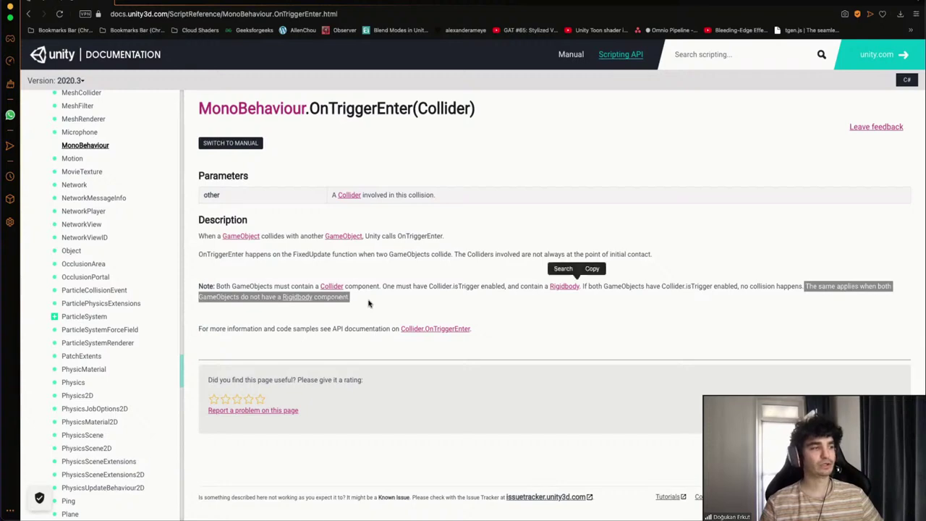
{"action": "left_click", "coordinate": [376, 303]}
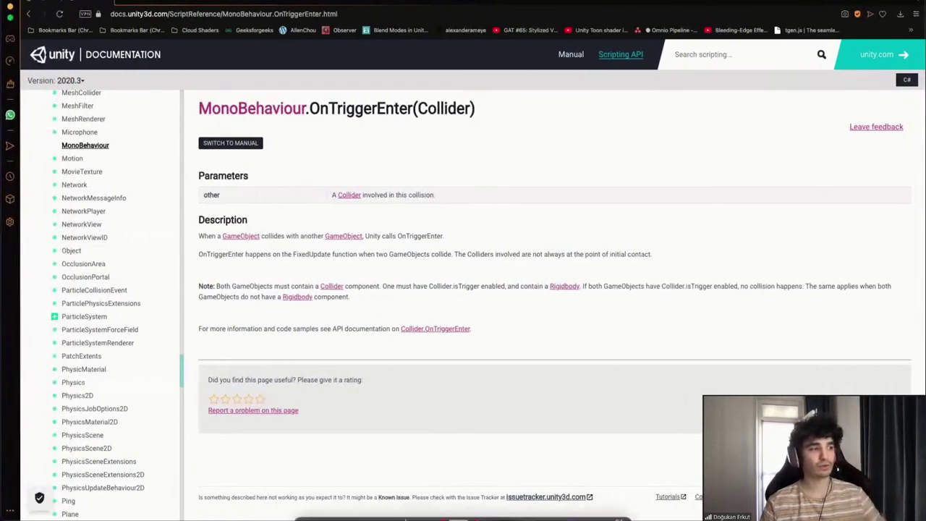
In Unity, disable Is Trigger on ThrowableMeat's Box Collider and remove its Rigidbody component
{"action": "left_click", "coordinate": [501, 500]}
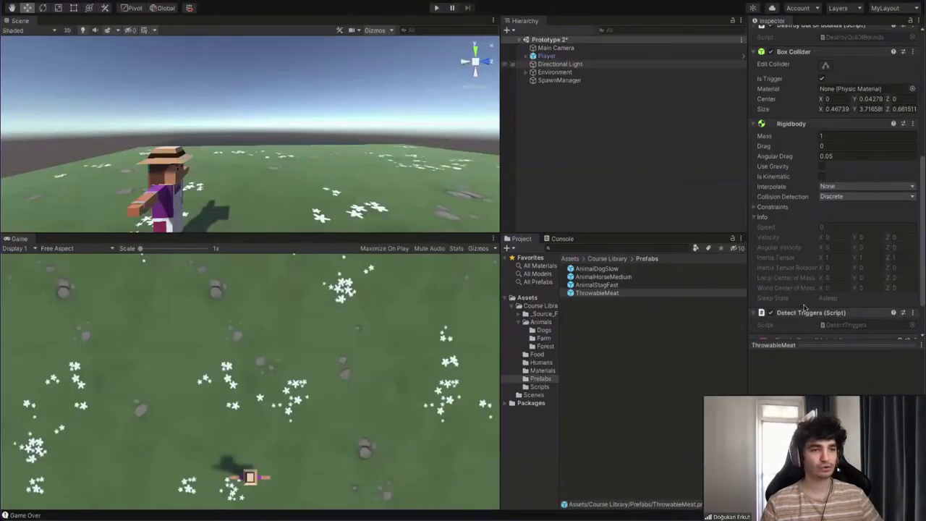
{"action": "scroll", "coordinate": [801, 311], "scroll_direction": "down", "scroll_amount": 2}
{"action": "scroll", "coordinate": [795, 196], "scroll_direction": "up", "scroll_amount": 5}
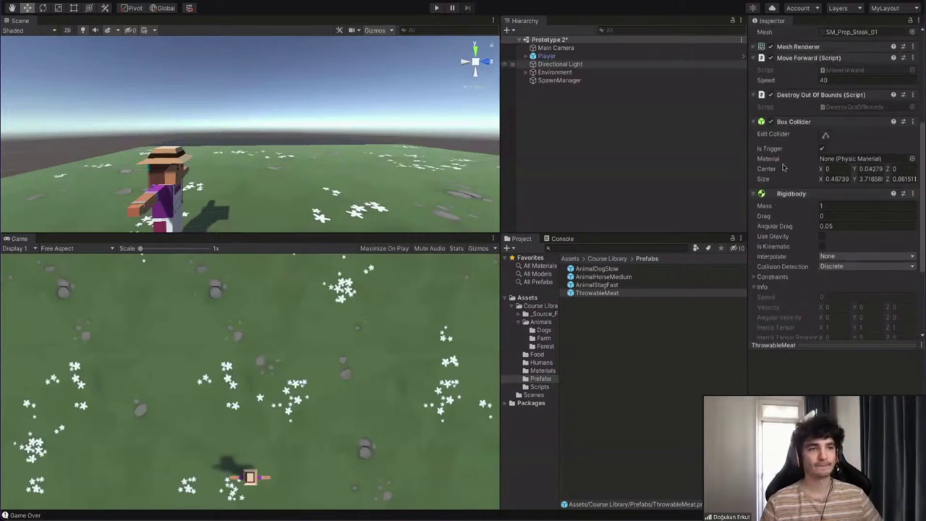
{"action": "left_click", "coordinate": [821, 150]}
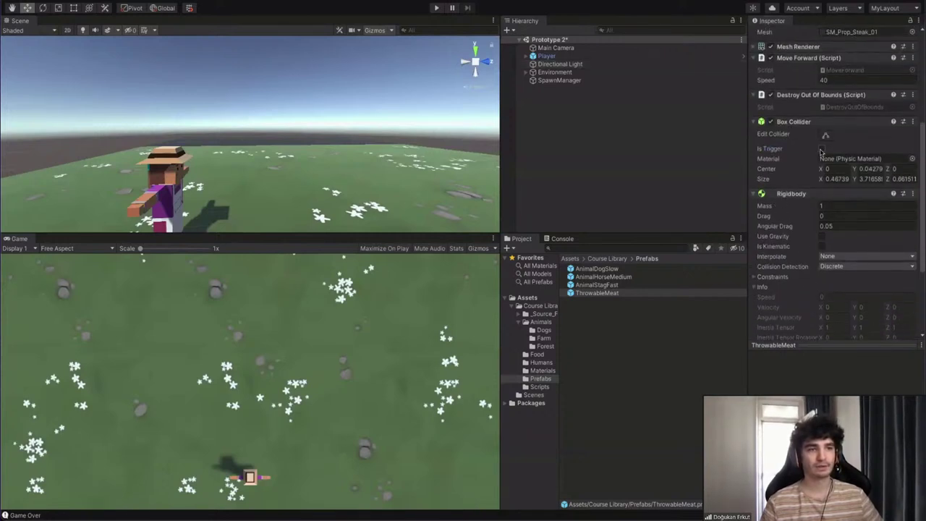
{"action": "right_click", "coordinate": [791, 196]}
{"action": "left_click", "coordinate": [811, 246]}
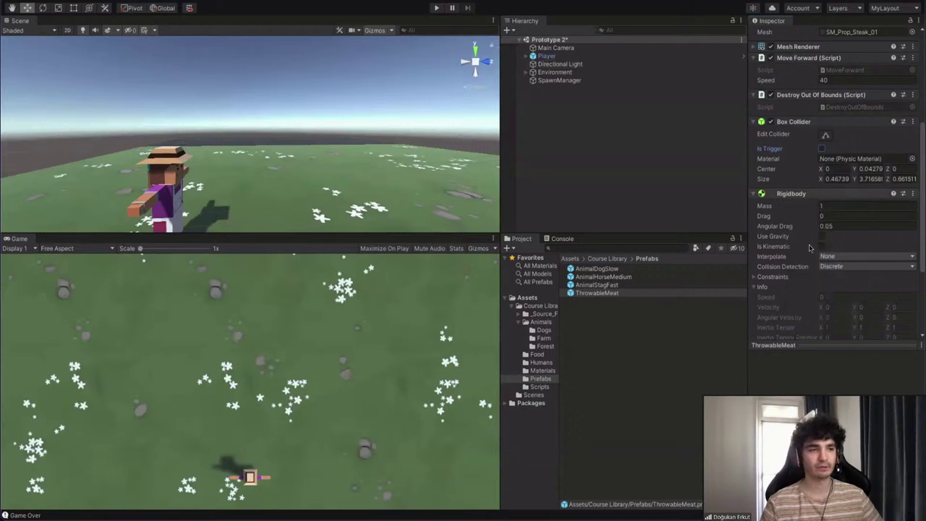
Play-test ThrowableMeat without a Rigidbody by moving the player sideways and throwing meat at the animals, and pause the game
{"action": "left_click", "coordinate": [436, 8]}
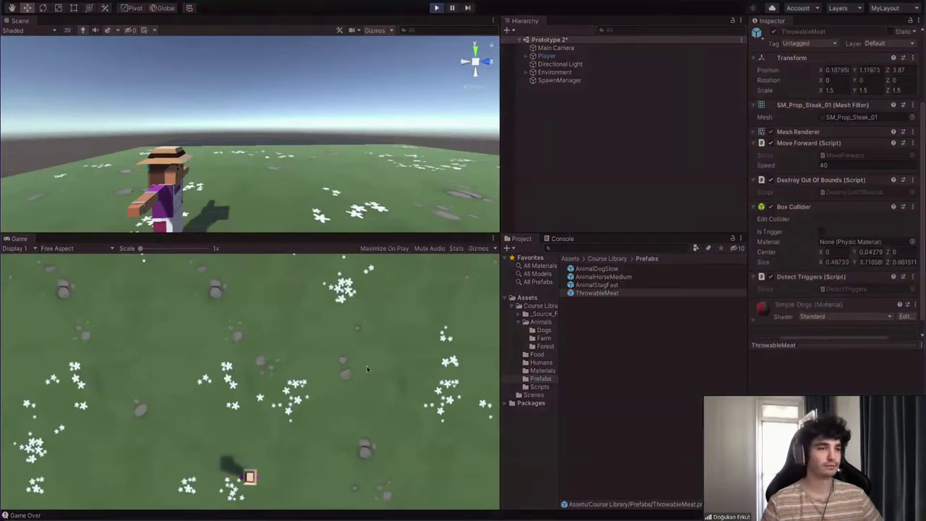
{"action": "key", "text": "Left"}
{"action": "key", "text": "Left"}
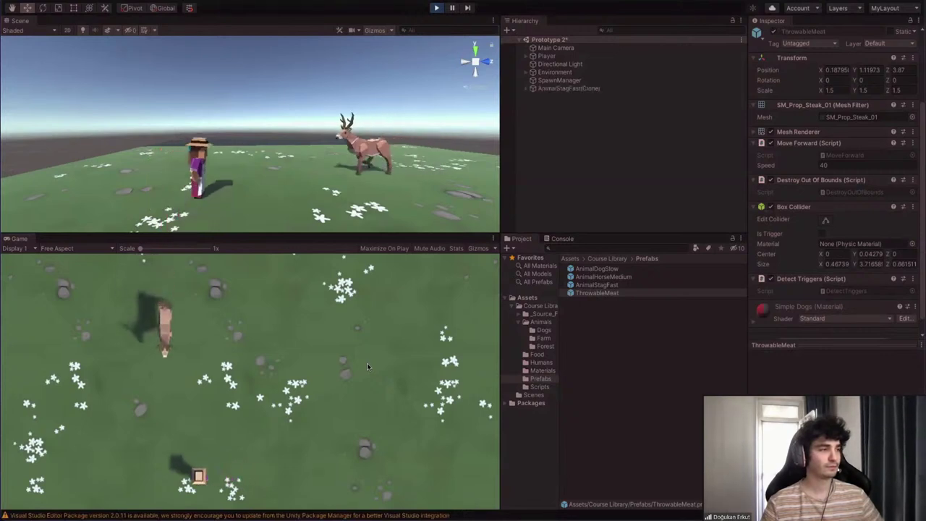
{"action": "key", "text": "Right"}
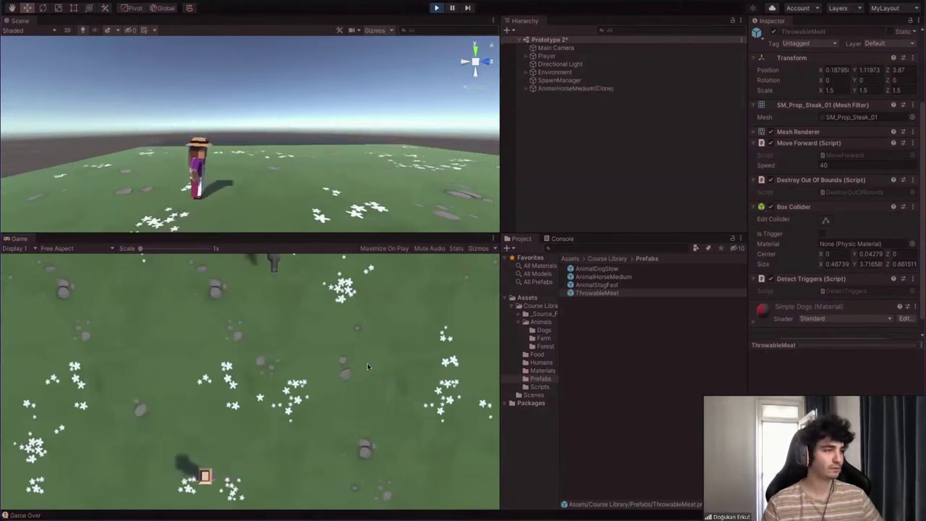
{"action": "key", "text": "space"}
{"action": "key", "text": "space"}
{"action": "key", "text": "Left"}
{"action": "key", "text": "space"}
{"action": "key", "text": "space"}
{"action": "key", "text": "Right"}
{"action": "key", "text": "Left"}
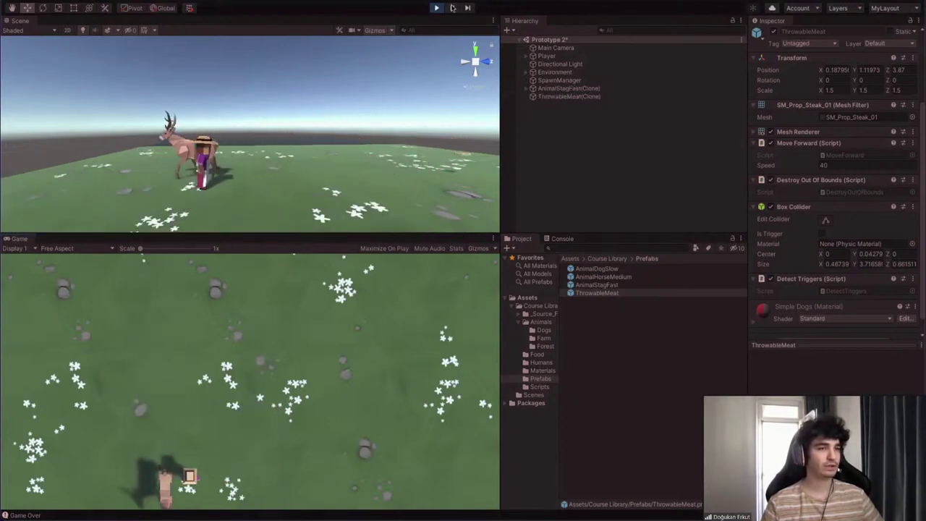
{"action": "key", "text": "Right"}
{"action": "key", "text": "Right"}
{"action": "key", "text": "Left"}
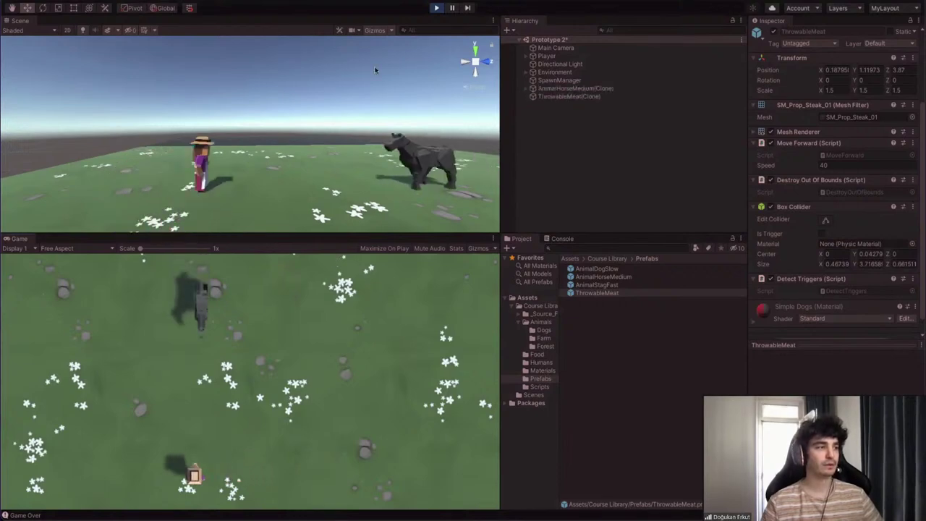
{"action": "left_click", "coordinate": [452, 9]}
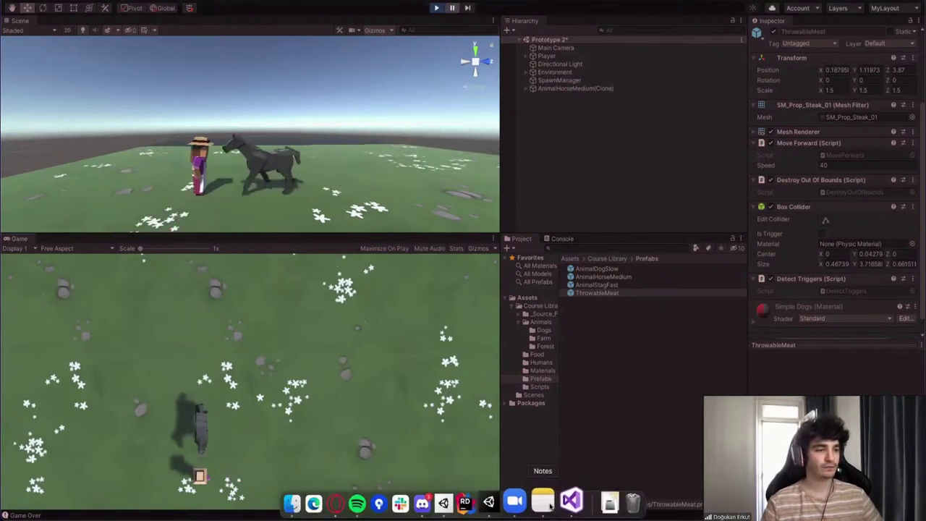
Review the OnTriggerEnter method of the DetectTriggers script in Visual Studio, and return to Unity
{"action": "left_click", "coordinate": [566, 506]}
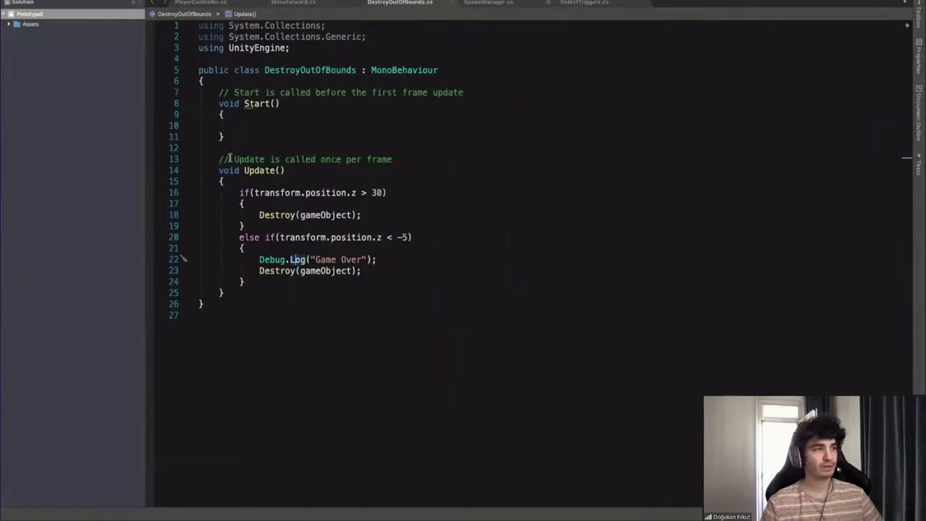
{"action": "left_click", "coordinate": [559, 3]}
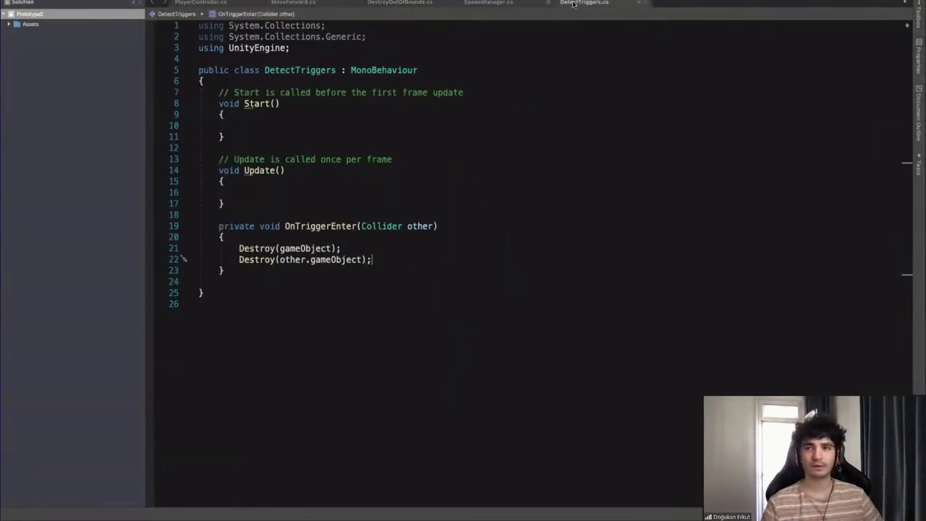
{"action": "left_click_drag", "start_coordinate": [209, 226], "coordinate": [323, 273]}
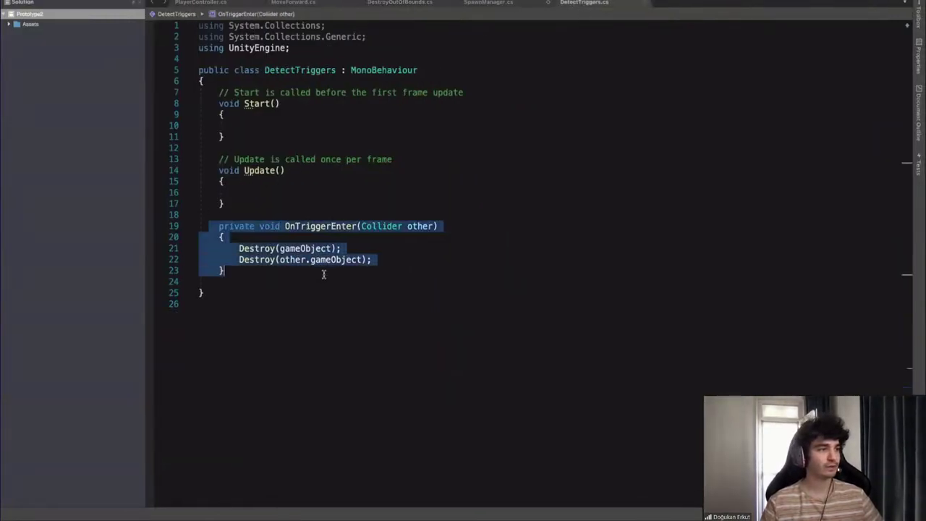
{"action": "left_click", "coordinate": [283, 275]}
{"action": "key", "text": "ctrl+Left"}
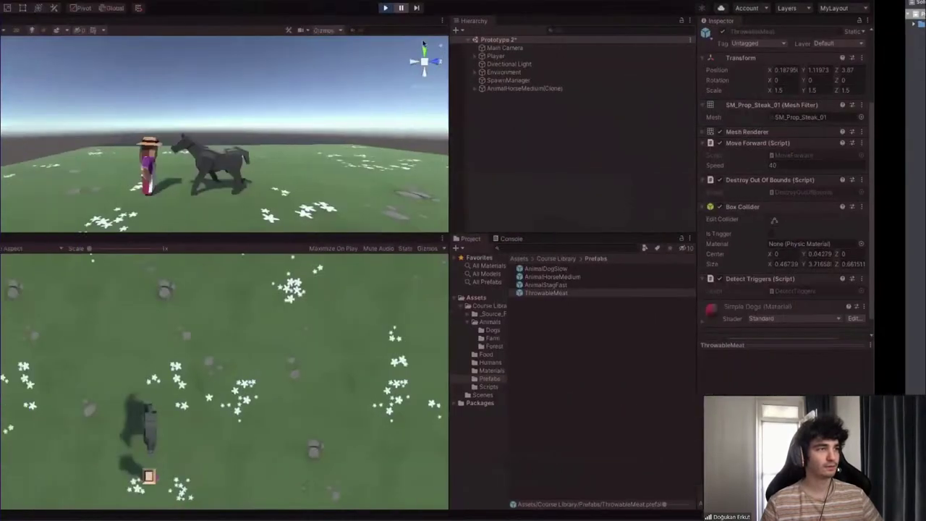
Stop the play test, add a Rigidbody component back to ThrowableMeat and disable its Use Gravity option
{"action": "left_click", "coordinate": [436, 7]}
{"action": "scroll", "coordinate": [792, 259], "scroll_direction": "down", "scroll_amount": 1}
{"action": "left_click", "coordinate": [824, 327]}
{"action": "type", "text": "rigid"}
{"action": "key", "text": "Return"}
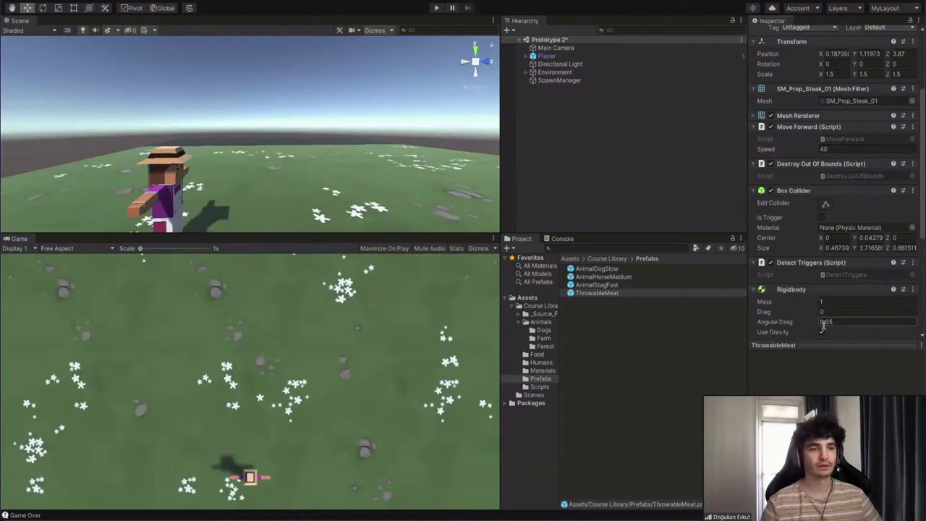
{"action": "scroll", "coordinate": [812, 300], "scroll_direction": "down", "scroll_amount": 3}
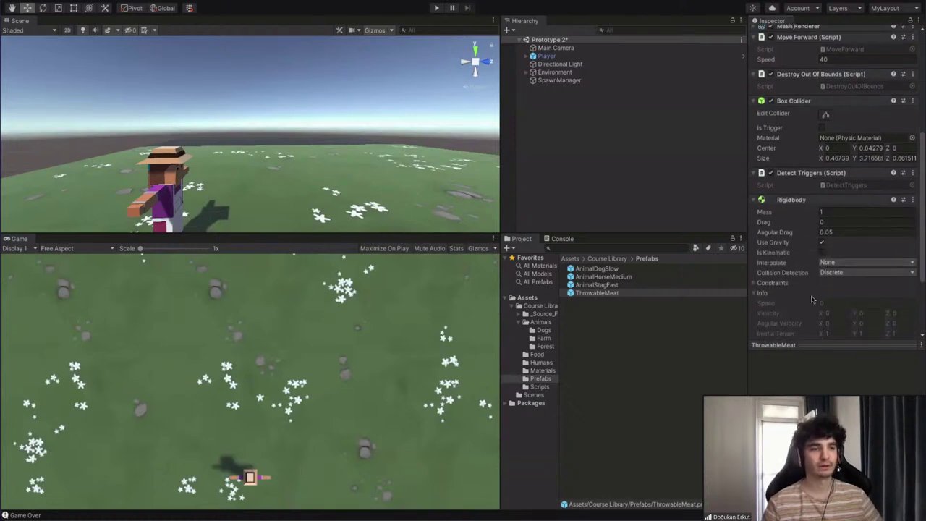
{"action": "left_click", "coordinate": [822, 243]}
{"action": "scroll", "coordinate": [822, 246], "scroll_direction": "down", "scroll_amount": 5}
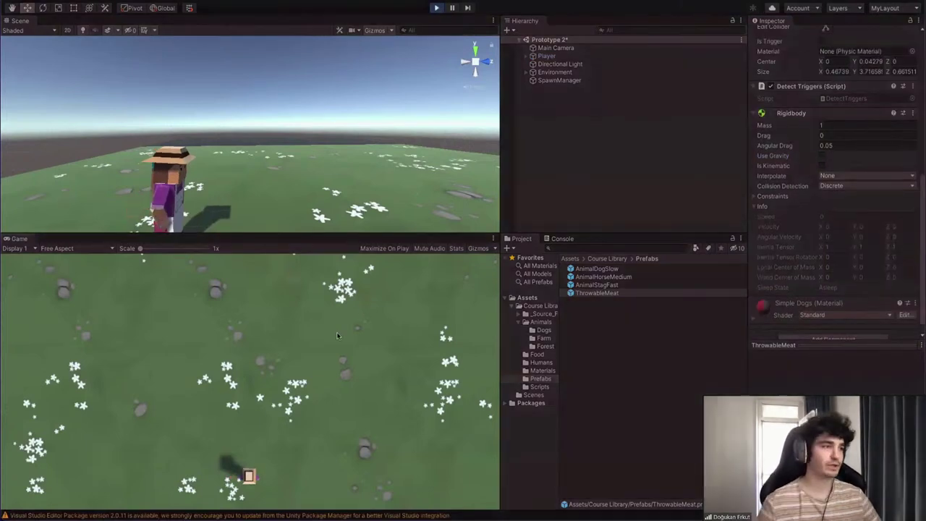
Play-test the re-added Rigidbody by moving the player sideways and throwing meat at the animals, and stop the game
{"action": "key", "text": "a"}
{"action": "key", "text": "d"}
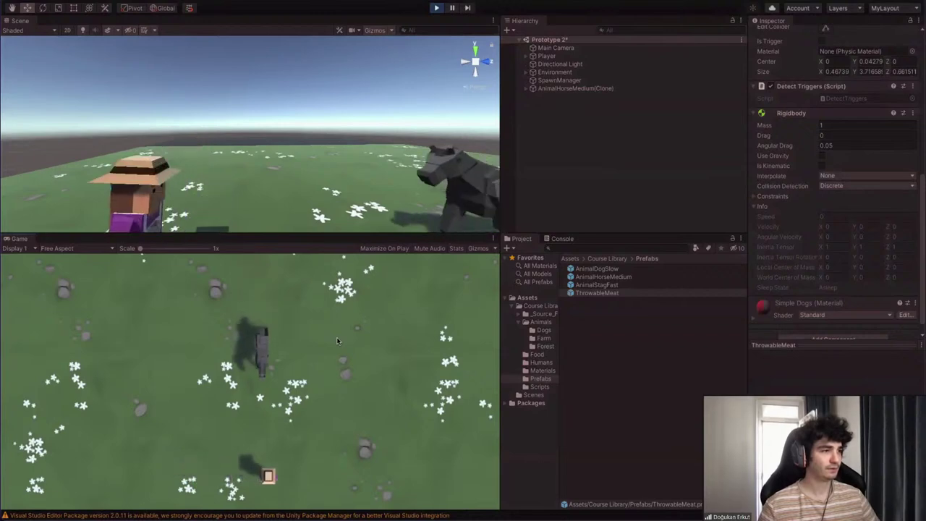
{"action": "key", "text": "space"}
{"action": "key", "text": "a"}
{"action": "key", "text": "Right"}
{"action": "key", "text": "space"}
{"action": "key", "text": "a"}
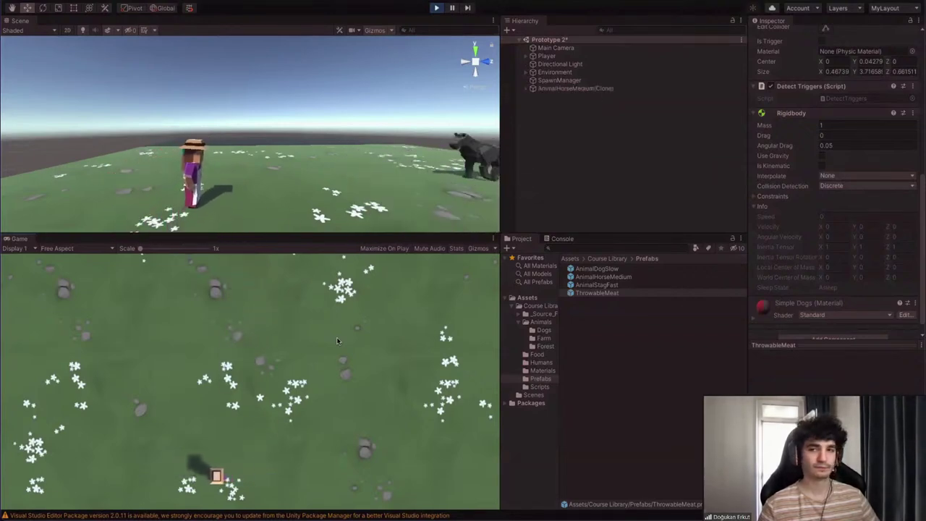
{"action": "key", "text": "d"}
{"action": "key", "text": "Left"}
{"action": "key", "text": "Right"}
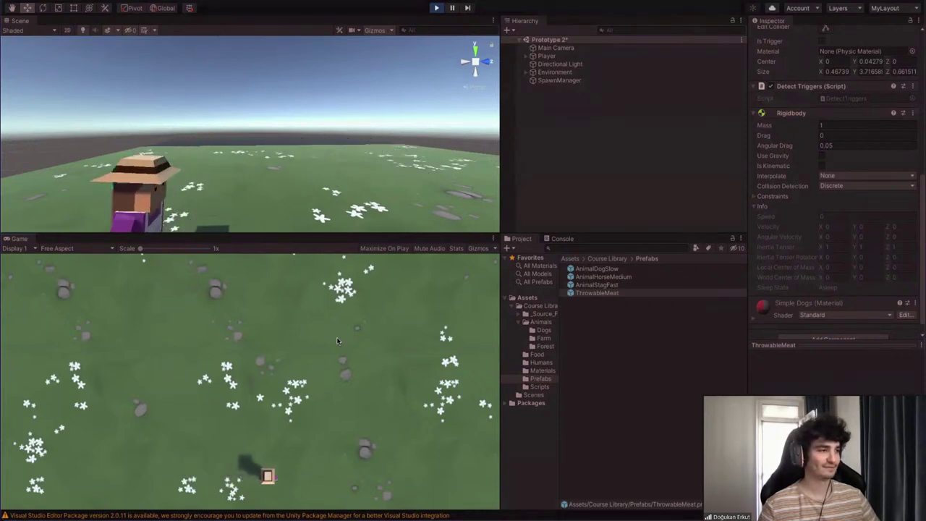
{"action": "key", "text": "Left"}
{"action": "key", "text": "Right"}
{"action": "key", "text": "Left"}
{"action": "key", "text": "Left"}
{"action": "key", "text": "space"}
{"action": "key", "text": "Right"}
{"action": "key", "text": "Left"}
{"action": "key", "text": "Right"}
{"action": "key", "text": "Right"}
{"action": "key", "text": "Left"}
{"action": "key", "text": "Right"}
{"action": "key", "text": "space"}
{"action": "key", "text": "Left"}
{"action": "key", "text": "Left"}
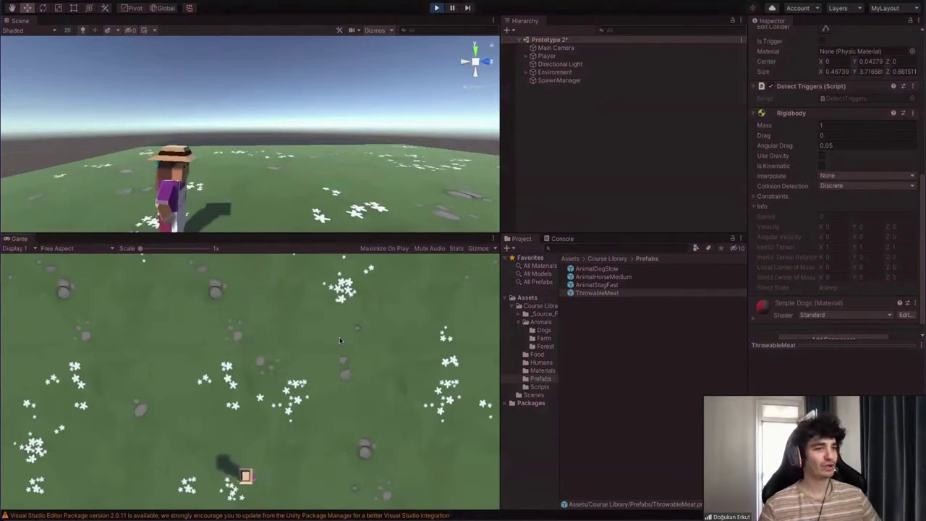
{"action": "key", "text": "Right"}
{"action": "key", "text": "Left"}
{"action": "key", "text": "space"}
{"action": "key", "text": "Right"}
{"action": "key", "text": "space"}
{"action": "key", "text": "Left"}
{"action": "left_click", "coordinate": [436, 8]}
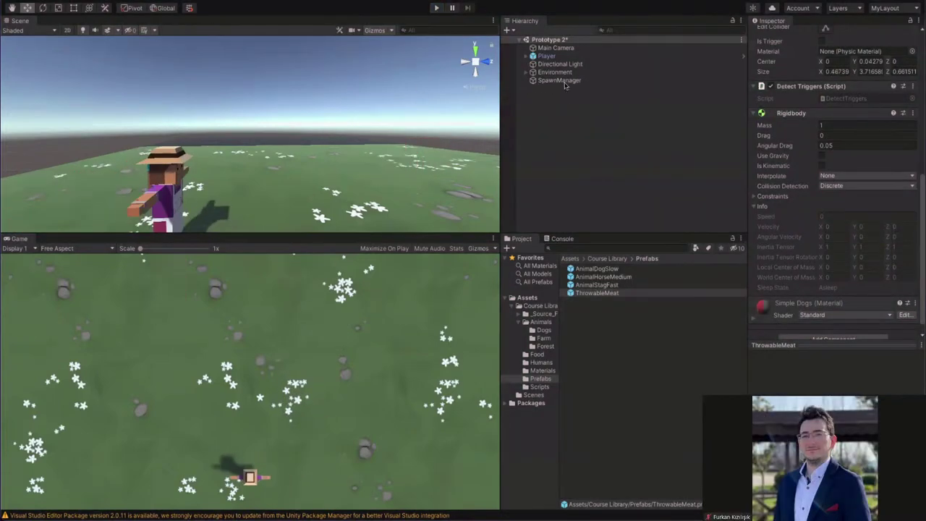
Review the SpawnManager object's animal list and spawn repeat time, and save the Prototype 2 scene
{"action": "left_click", "coordinate": [564, 82]}
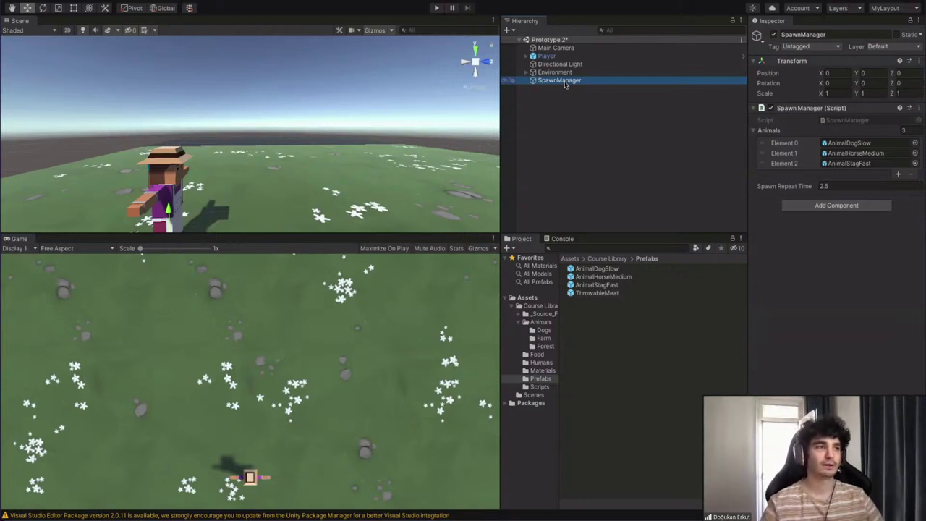
{"action": "left_click", "coordinate": [567, 106]}
{"action": "left_click", "coordinate": [564, 80]}
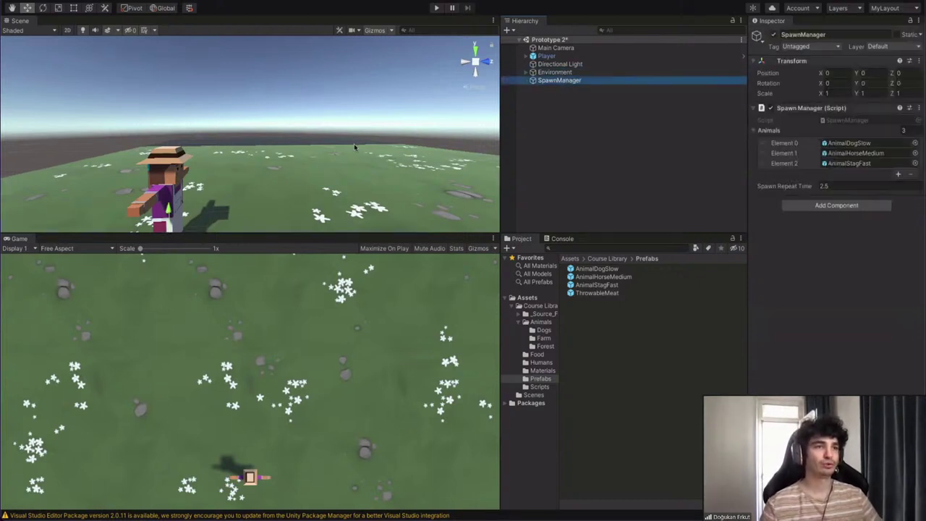
{"action": "left_click_drag", "start_coordinate": [364, 128], "coordinate": [298, 150], "text": "alt"}
{"action": "right_click_drag", "start_coordinate": [298, 149], "coordinate": [316, 133]}
{"action": "key", "text": "s"}
{"action": "key", "text": "ctrl+s"}
{"action": "right_click_drag", "start_coordinate": [375, 118], "coordinate": [395, 130]}
{"action": "key", "text": "w"}
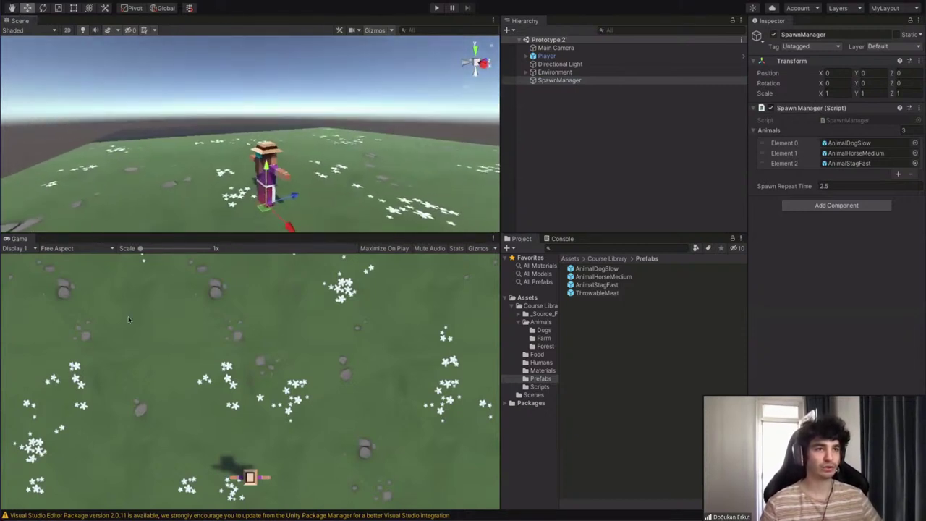
{"action": "right_click_drag", "start_coordinate": [243, 157], "coordinate": [251, 125]}
{"action": "key", "text": "s"}
{"action": "left_click_drag", "start_coordinate": [251, 125], "coordinate": [274, 142], "text": "alt"}
{"action": "scroll", "coordinate": [309, 141], "scroll_direction": "up", "scroll_amount": 4}
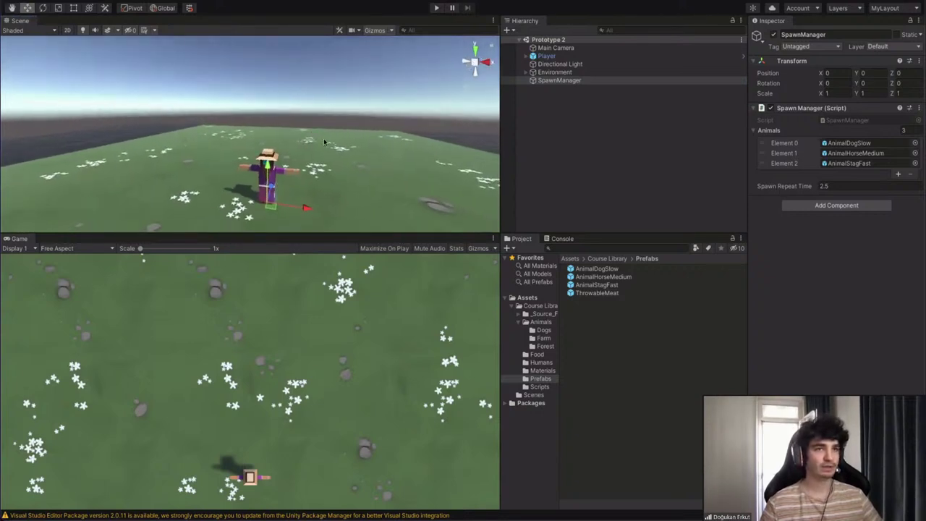
{"action": "key", "text": "w"}
{"action": "mouse_move", "coordinate": [352, 124]}
{"action": "right_mouse_down"}
{"action": "mouse_move", "coordinate": [387, 118]}
{"action": "mouse_move", "coordinate": [385, 131]}
{"action": "mouse_move", "coordinate": [366, 111]}
{"action": "mouse_move", "coordinate": [348, 119]}
{"action": "right_mouse_up"}
{"action": "key", "text": "s"}
{"action": "key", "text": "w"}
{"action": "left_click_drag", "start_coordinate": [348, 118], "coordinate": [348, 132], "text": "alt"}
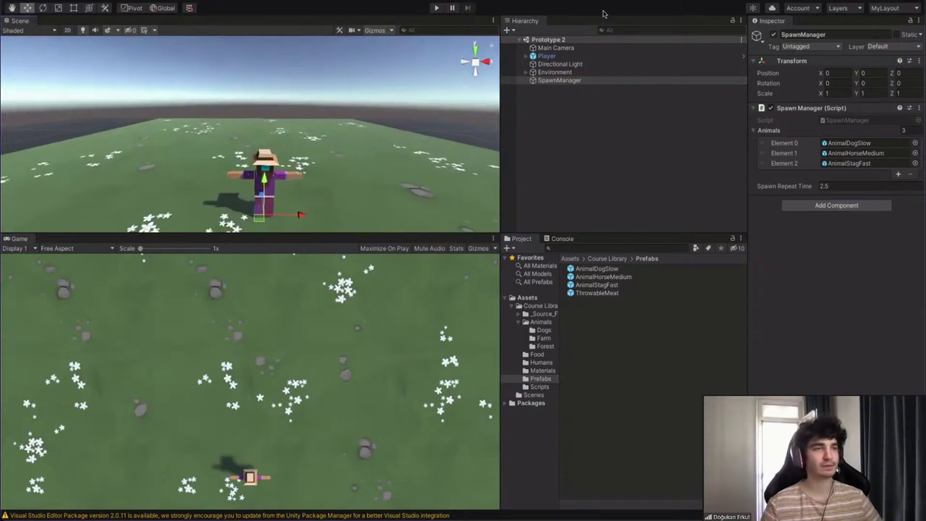
{"action": "left_click", "coordinate": [640, 116]}
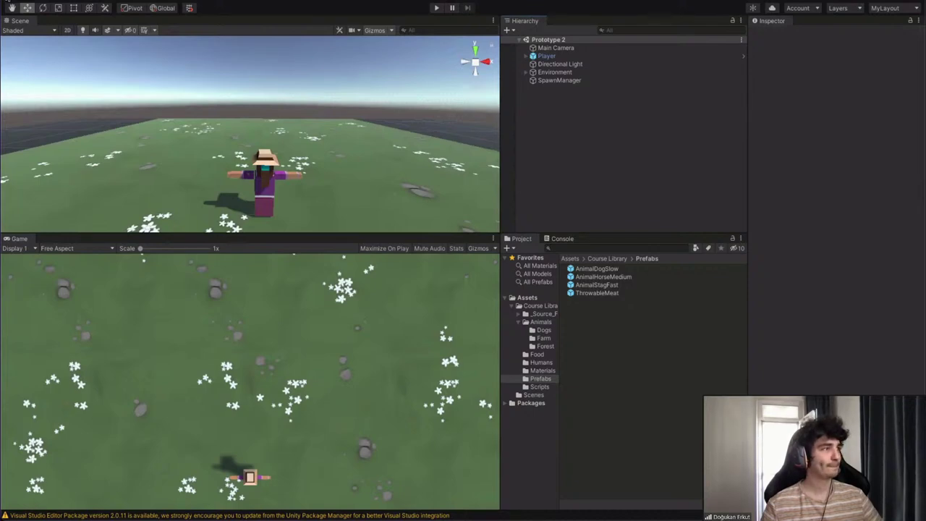
Switch to Unity Hub, create a 3D project named Challenge2, and maximize its editor window
{"action": "left_click", "coordinate": [18, 0]}
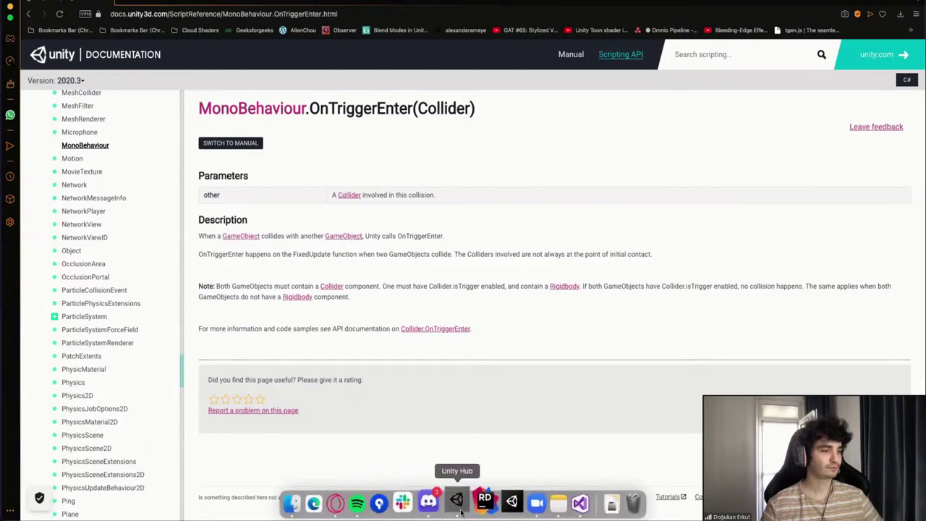
{"action": "left_click", "coordinate": [455, 501]}
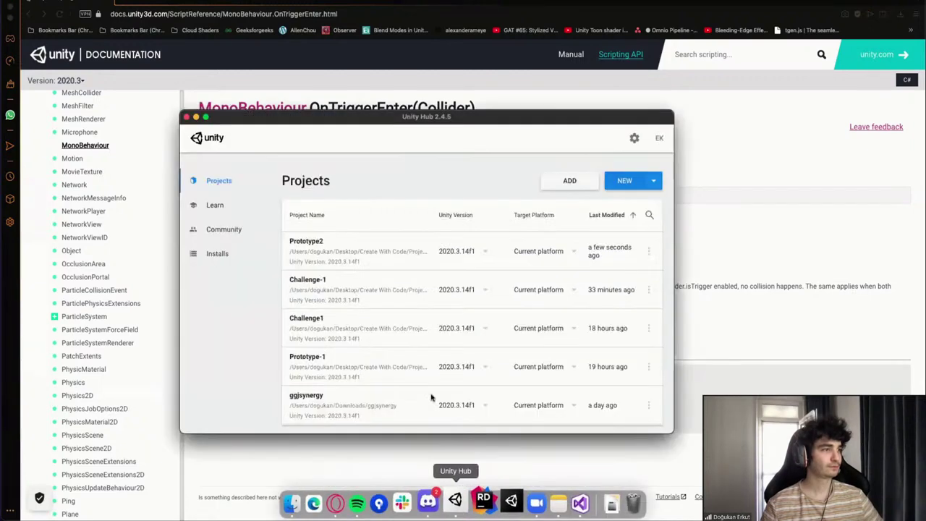
{"action": "left_click", "coordinate": [625, 182]}
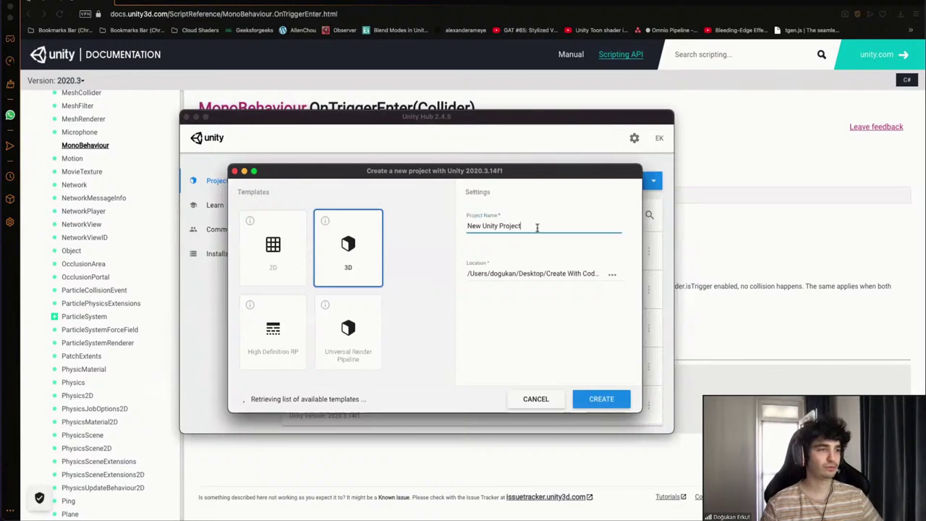
{"action": "triple_click", "coordinate": [535, 227]}
{"action": "type", "text": "Challenge2"}
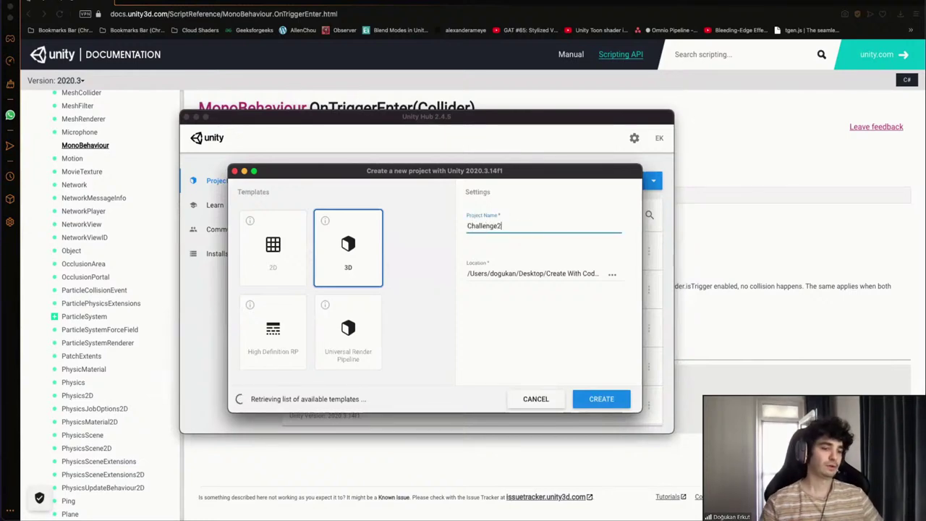
{"action": "left_click", "coordinate": [605, 401]}
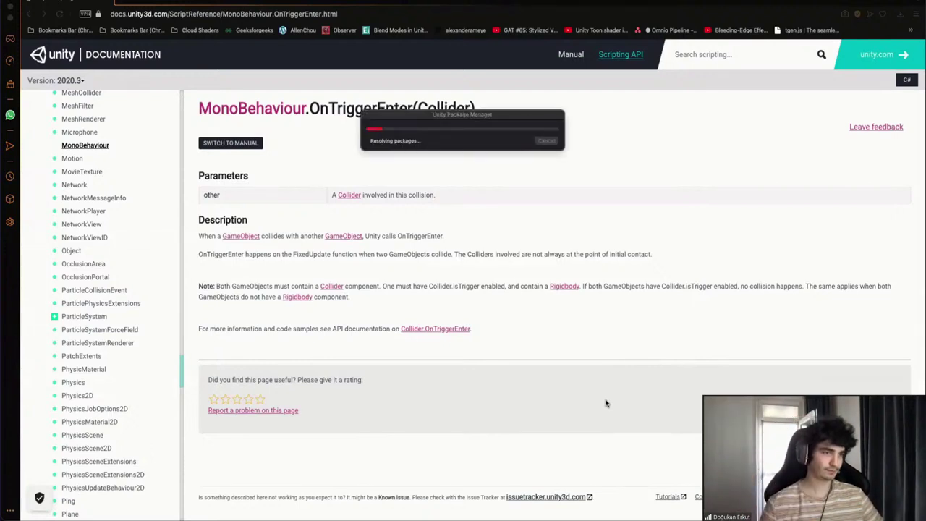
{"action": "mouse_move", "coordinate": [438, 518]}
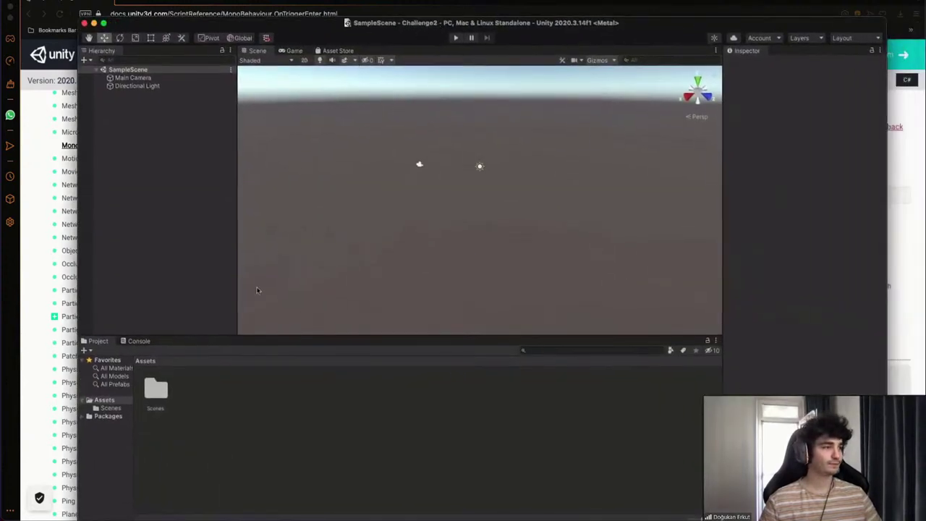
{"action": "double_click", "coordinate": [371, 26]}
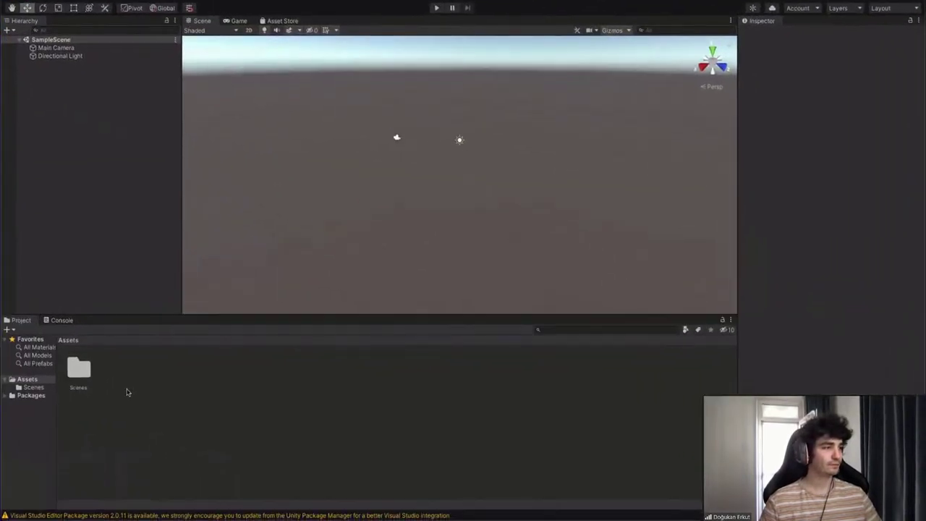
Import the Challenge-2 custom package from the Unit 2 folder into the project with all its files included
{"action": "right_click", "coordinate": [127, 389]}
{"action": "mouse_move", "coordinate": [176, 347]}
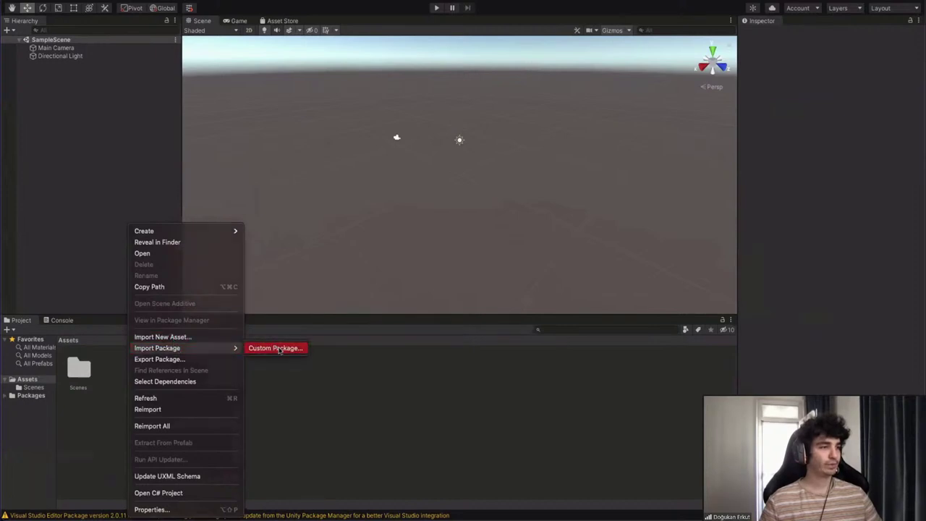
{"action": "left_click", "coordinate": [275, 348]}
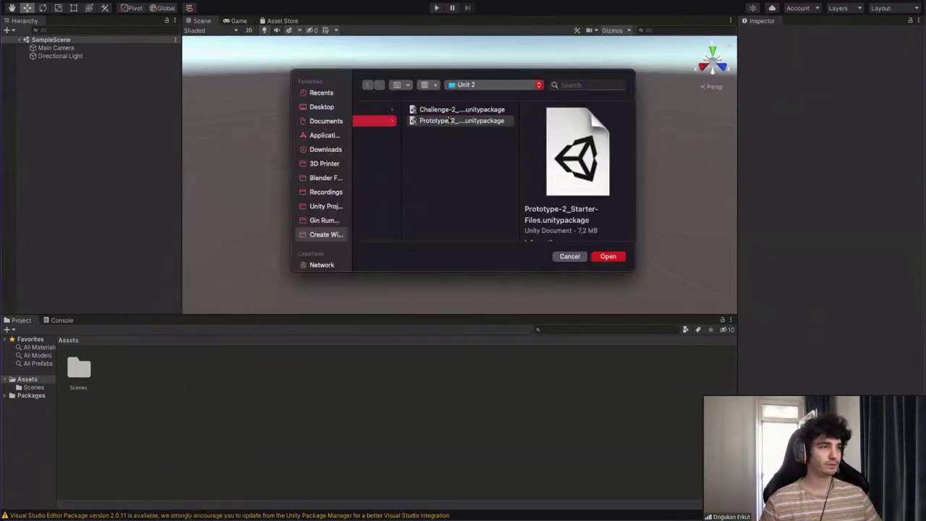
{"action": "left_click", "coordinate": [449, 110]}
{"action": "left_click", "coordinate": [608, 256]}
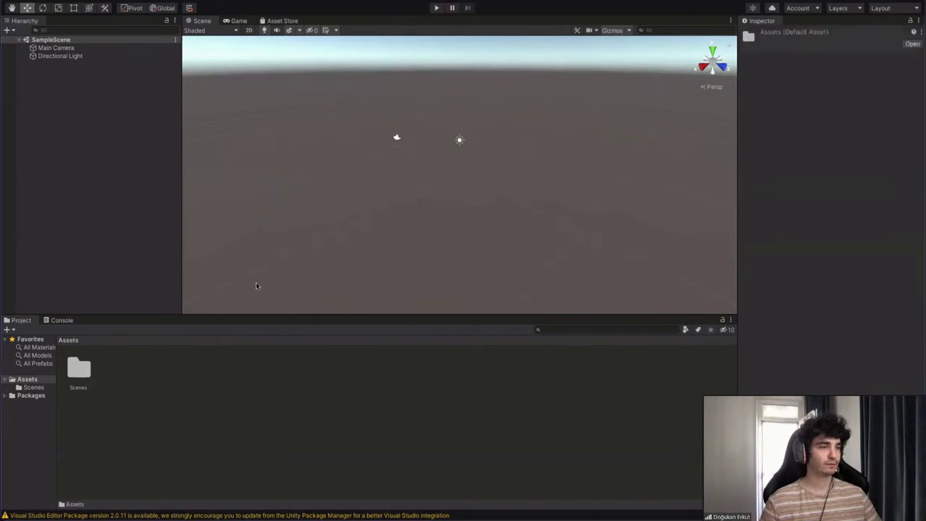
{"action": "scroll", "coordinate": [323, 354], "scroll_direction": "down", "scroll_amount": 5}
{"action": "scroll", "coordinate": [324, 355], "scroll_direction": "up", "scroll_amount": 5}
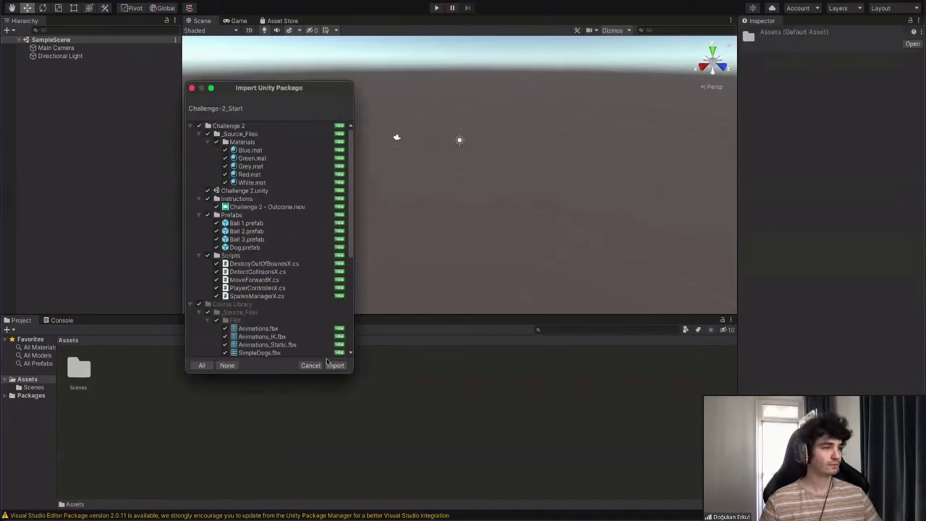
{"action": "left_click", "coordinate": [325, 365]}
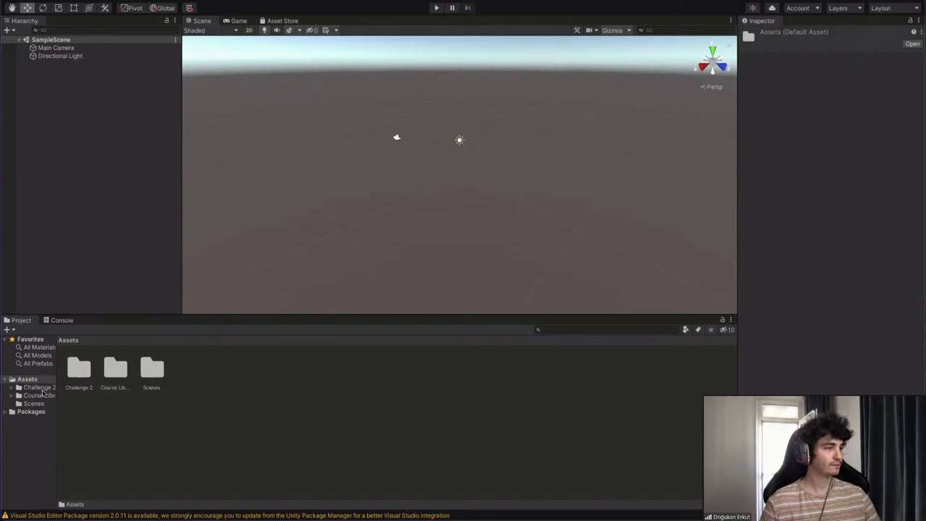
Widen the project's folder list and open the Challenge 2 scene from the Challenge 2 folder
{"action": "double_click", "coordinate": [153, 375]}
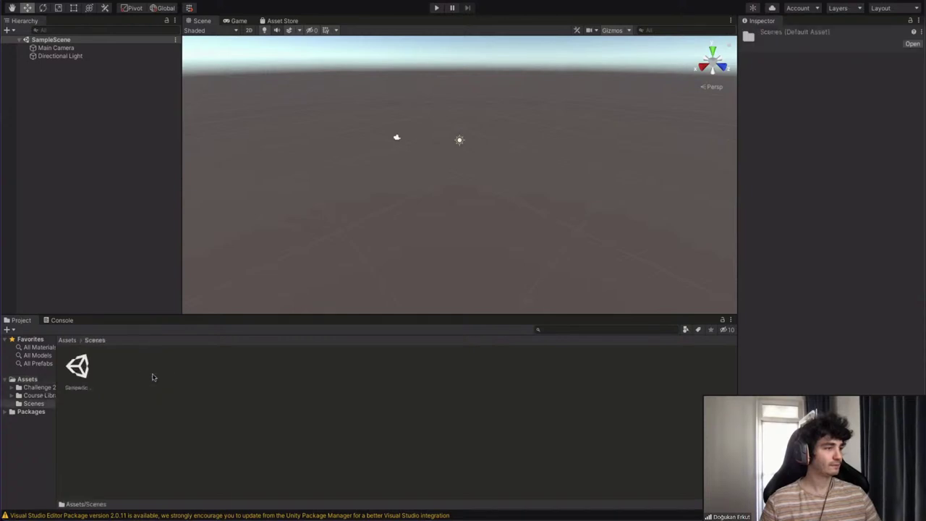
{"action": "left_click", "coordinate": [36, 388]}
{"action": "left_click_drag", "start_coordinate": [55, 385], "coordinate": [86, 385]}
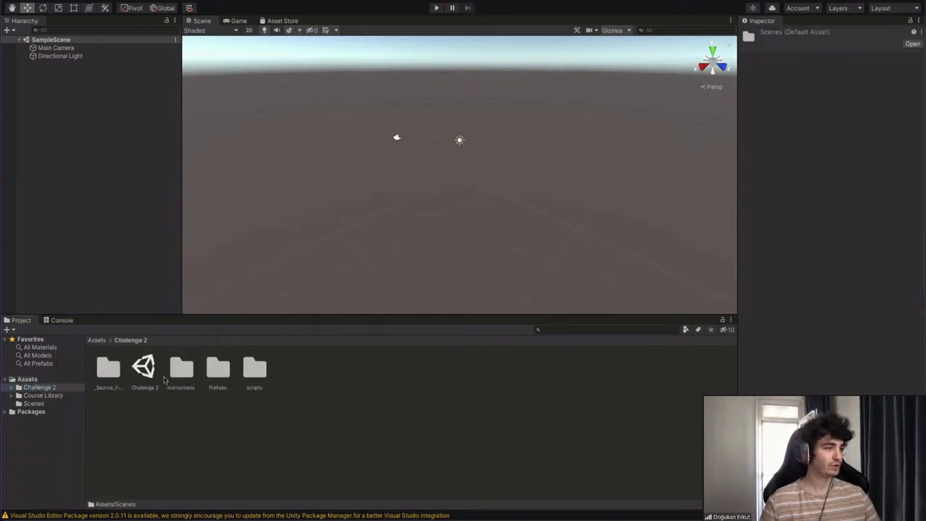
{"action": "double_click", "coordinate": [143, 369]}
{"action": "right_click_drag", "start_coordinate": [483, 158], "coordinate": [474, 43]}
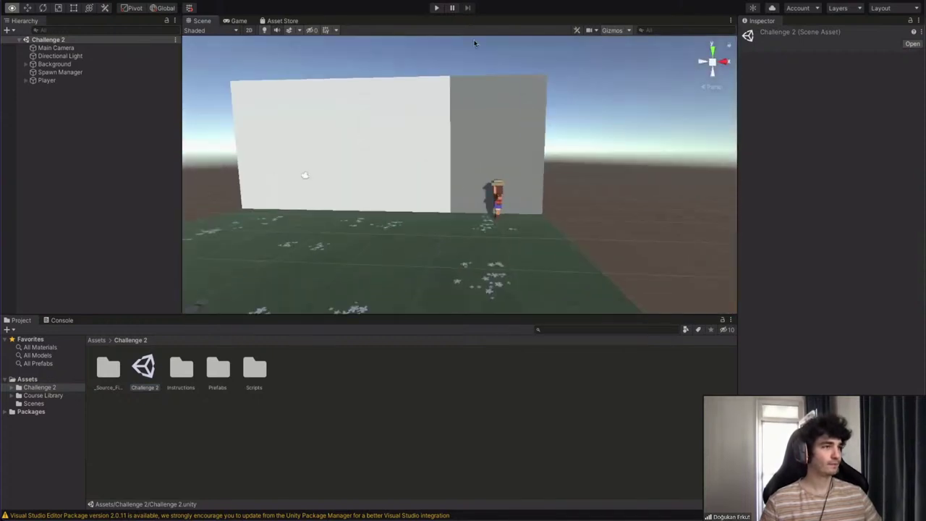
Play-test the Challenge 2 scene by sending out a dog, and watch the spawned objects in the Scene view
{"action": "left_click", "coordinate": [437, 10]}
{"action": "left_click", "coordinate": [437, 9]}
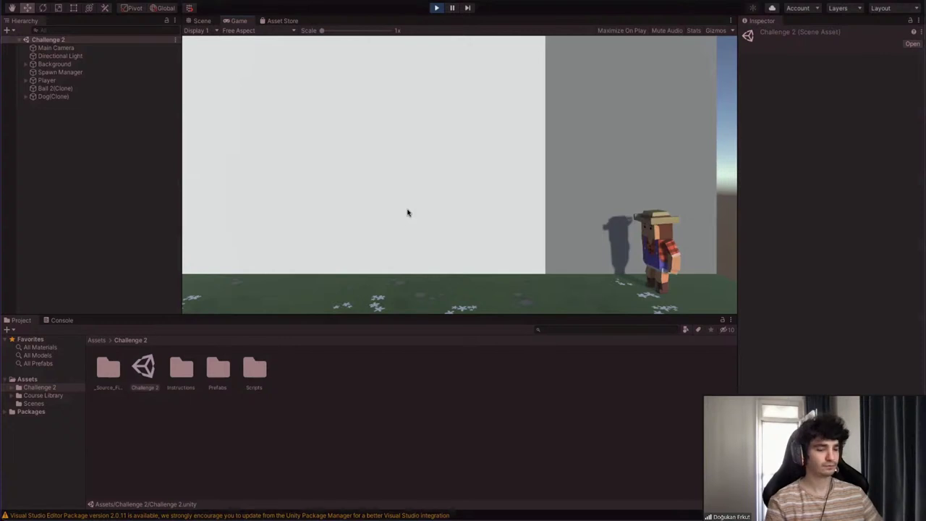
{"action": "key", "text": "space"}
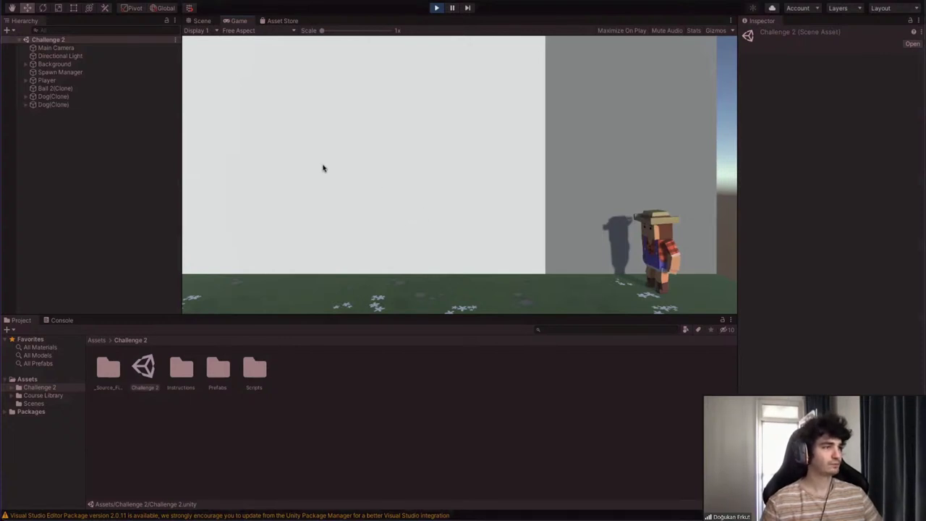
{"action": "left_click", "coordinate": [202, 20]}
{"action": "mouse_move", "coordinate": [395, 163]}
{"action": "right_mouse_down"}
{"action": "mouse_move", "coordinate": [419, 149]}
{"action": "mouse_move", "coordinate": [430, 157]}
{"action": "mouse_move", "coordinate": [415, 141]}
{"action": "mouse_move", "coordinate": [439, 163]}
{"action": "mouse_move", "coordinate": [397, 153]}
{"action": "mouse_move", "coordinate": [436, 93]}
{"action": "right_mouse_up"}
{"action": "key", "text": "w"}
{"action": "key", "text": "s"}
{"action": "mouse_move", "coordinate": [444, 147]}
{"action": "right_mouse_down"}
{"action": "mouse_move", "coordinate": [432, 130]}
{"action": "mouse_move", "coordinate": [437, 221]}
{"action": "mouse_move", "coordinate": [434, 166]}
{"action": "right_mouse_up"}
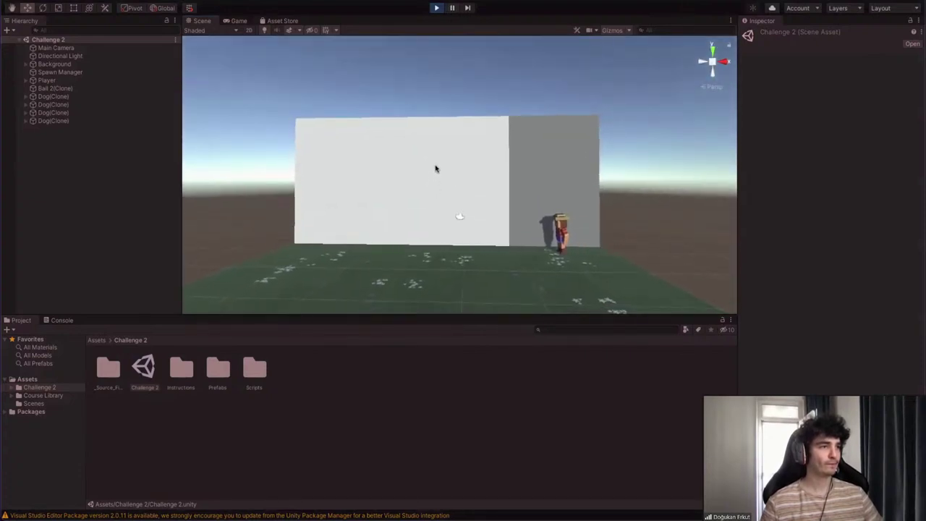
{"action": "scroll", "coordinate": [445, 154], "scroll_direction": "down", "scroll_amount": 3}
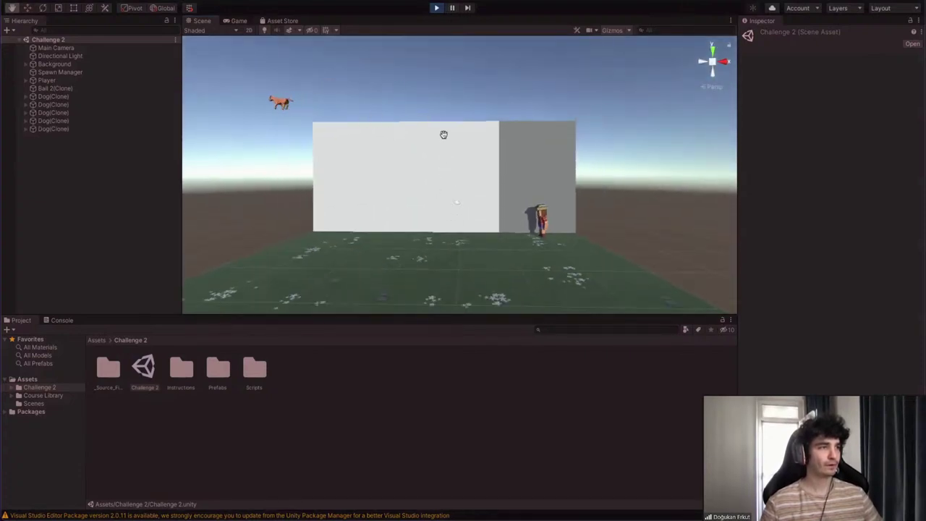
{"action": "middle_click_drag", "start_coordinate": [432, 115], "coordinate": [453, 162]}
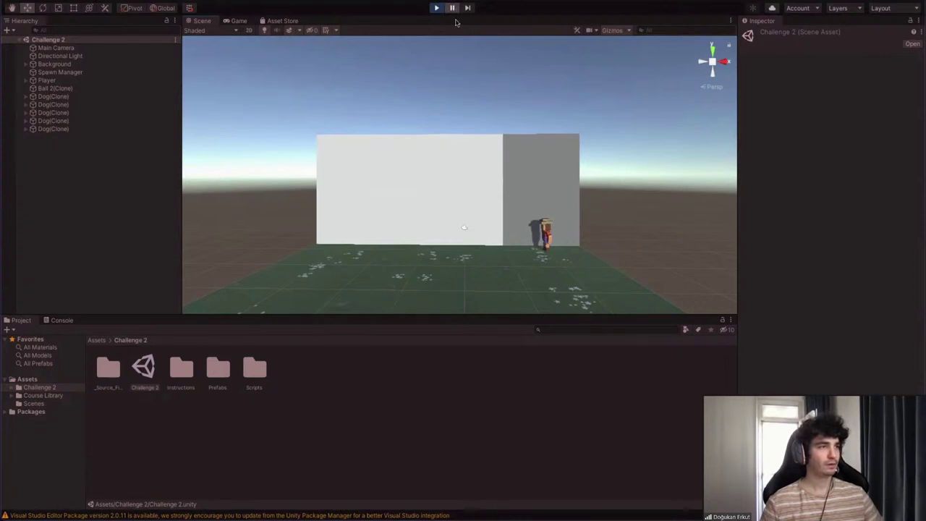
Send out several more dogs in the running game and pause it
{"action": "left_click", "coordinate": [452, 10]}
{"action": "key", "text": "space"}
{"action": "key", "text": "space"}
{"action": "key", "text": "space"}
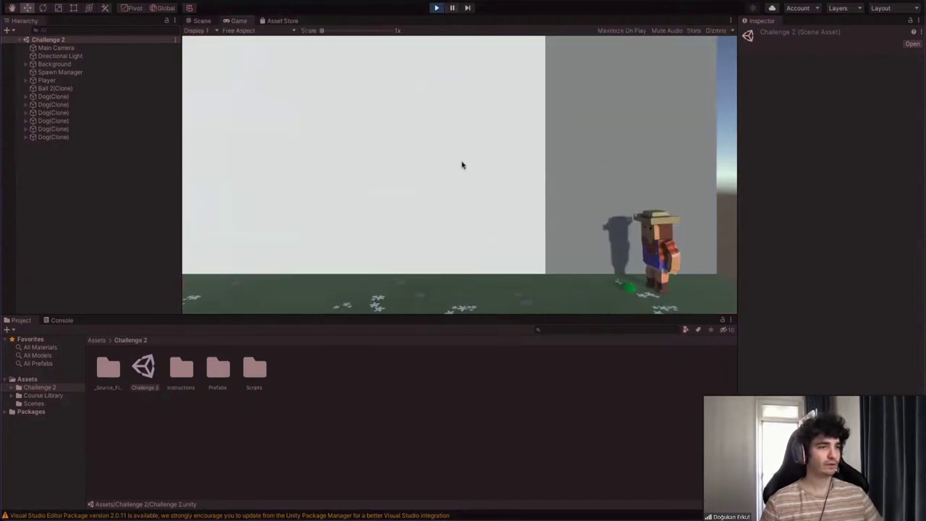
{"action": "key", "text": "space"}
{"action": "left_click", "coordinate": [452, 8]}
Examine the spawned objects around the player and background wall in the Scene view, and stop the play test
{"action": "left_click", "coordinate": [201, 21]}
{"action": "mouse_move", "coordinate": [417, 232]}
{"action": "right_mouse_down"}
{"action": "mouse_move", "coordinate": [450, 314]}
{"action": "mouse_move", "coordinate": [444, 255]}
{"action": "right_mouse_up"}
{"action": "left_click", "coordinate": [446, 242]}
{"action": "right_click_drag", "start_coordinate": [399, 205], "coordinate": [460, 208]}
{"action": "scroll", "coordinate": [845, 285], "scroll_direction": "down", "scroll_amount": 2}
{"action": "scroll", "coordinate": [845, 286], "scroll_direction": "down", "scroll_amount": 3}
{"action": "scroll", "coordinate": [796, 238], "scroll_direction": "down", "scroll_amount": 1}
{"action": "right_click_drag", "start_coordinate": [548, 229], "coordinate": [459, 181]}
{"action": "key", "text": "s"}
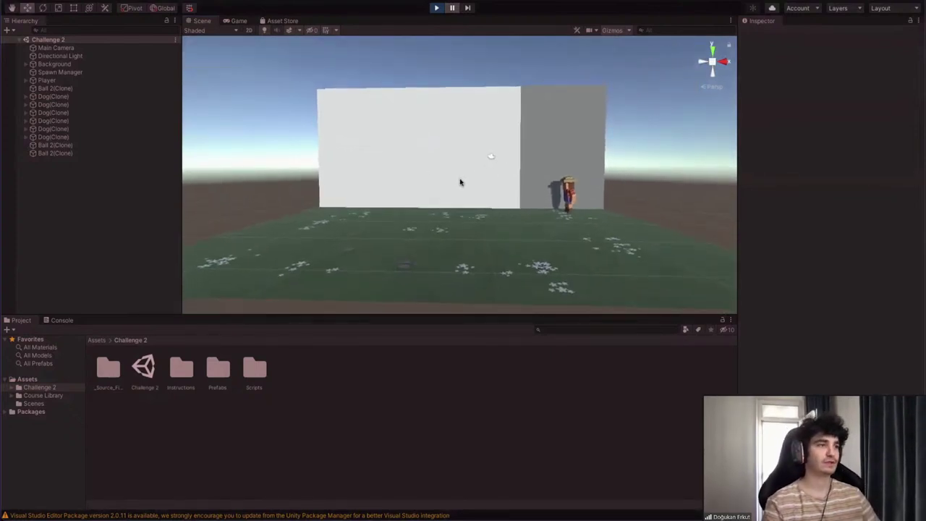
{"action": "mouse_move", "coordinate": [460, 182]}
{"action": "right_mouse_down"}
{"action": "mouse_move", "coordinate": [465, 190]}
{"action": "mouse_move", "coordinate": [460, 151]}
{"action": "mouse_move", "coordinate": [459, 175]}
{"action": "right_mouse_up"}
{"action": "key", "text": "s"}
{"action": "key", "text": "w"}
{"action": "key", "text": "s"}
{"action": "left_click", "coordinate": [435, 9]}
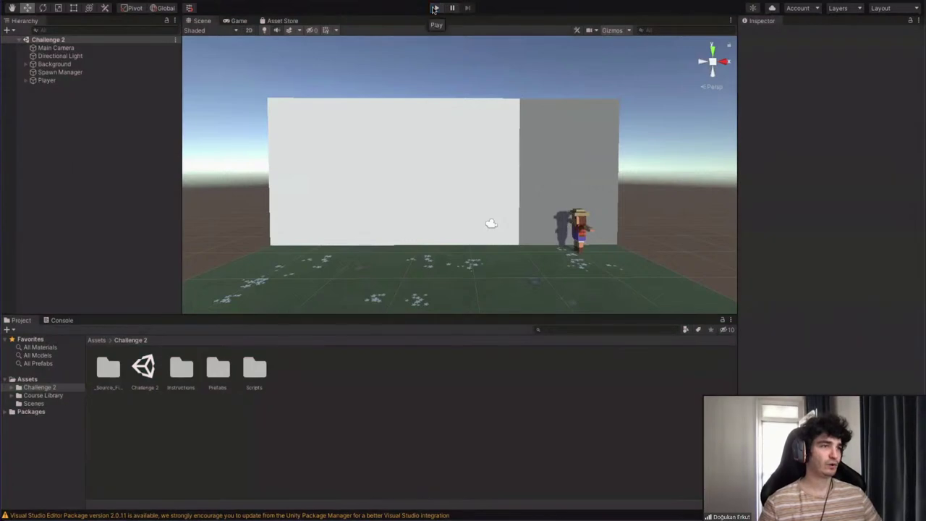
{"action": "key", "text": "s"}
{"action": "mouse_move", "coordinate": [445, 116]}
{"action": "right_mouse_down"}
{"action": "mouse_move", "coordinate": [440, 104]}
{"action": "mouse_move", "coordinate": [442, 112]}
{"action": "right_mouse_up"}
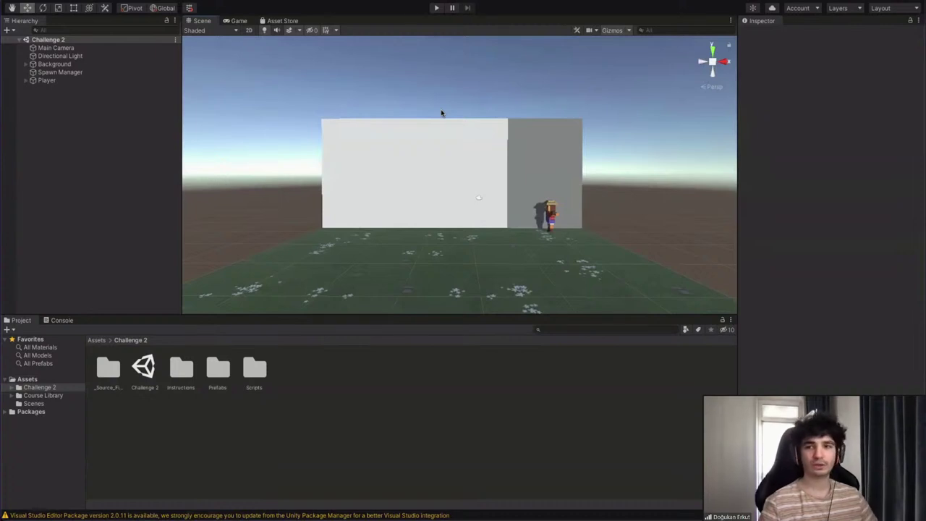